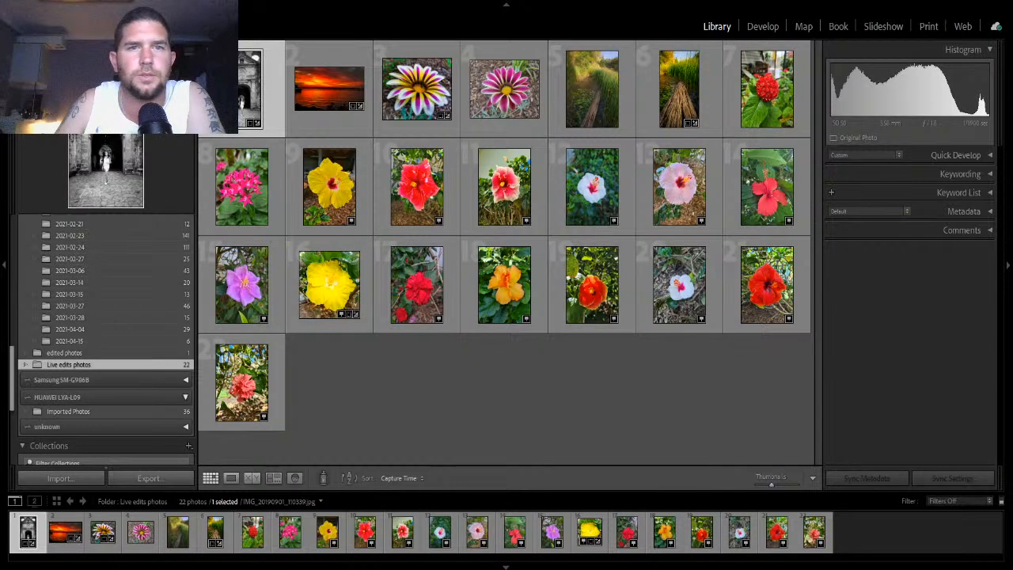
- Browse several flower photos from the Live edits photos folder in the Develop module
left_click(763, 26)
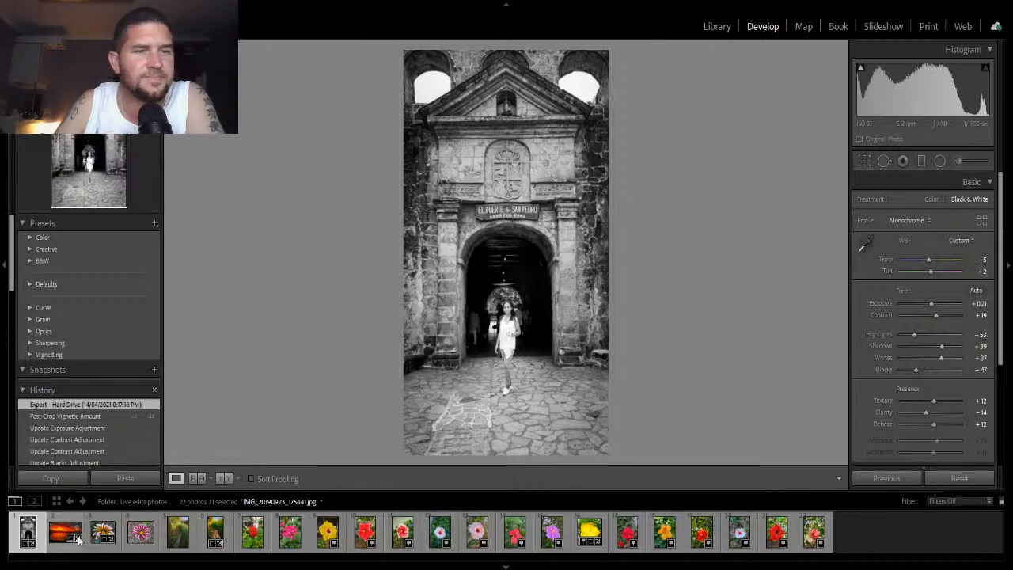
left_click(155, 547)
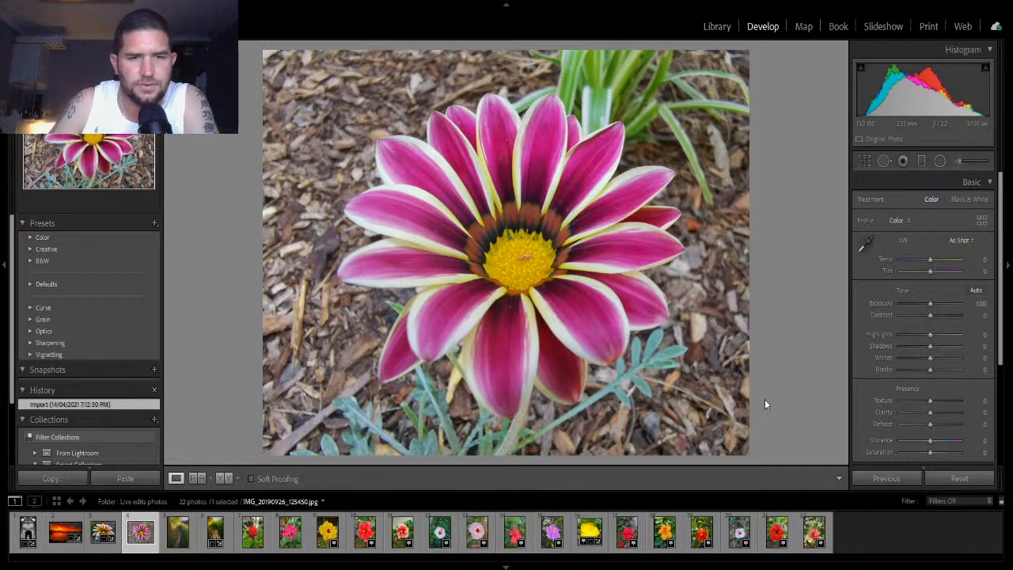
left_click(453, 528)
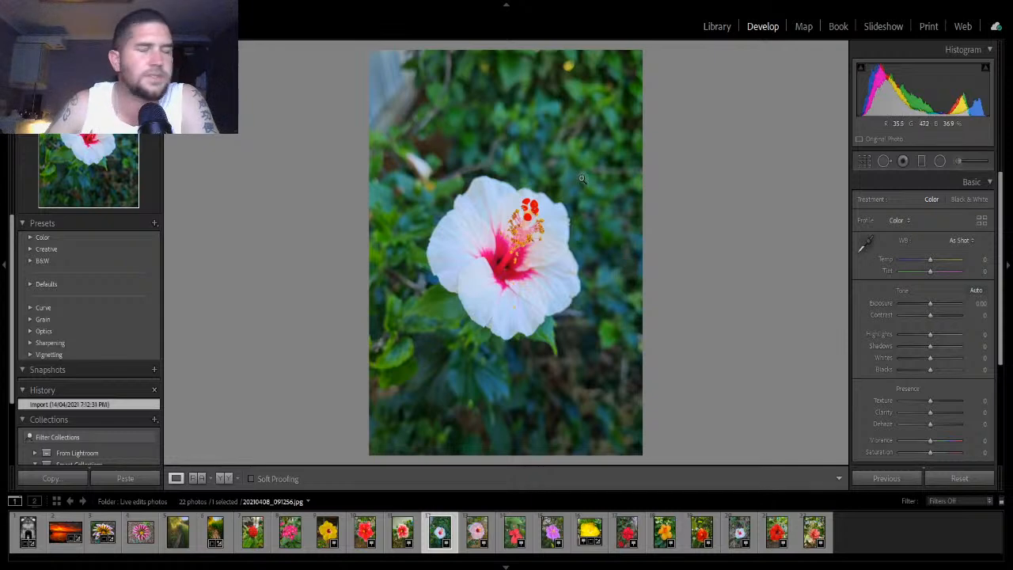
left_click(826, 535)
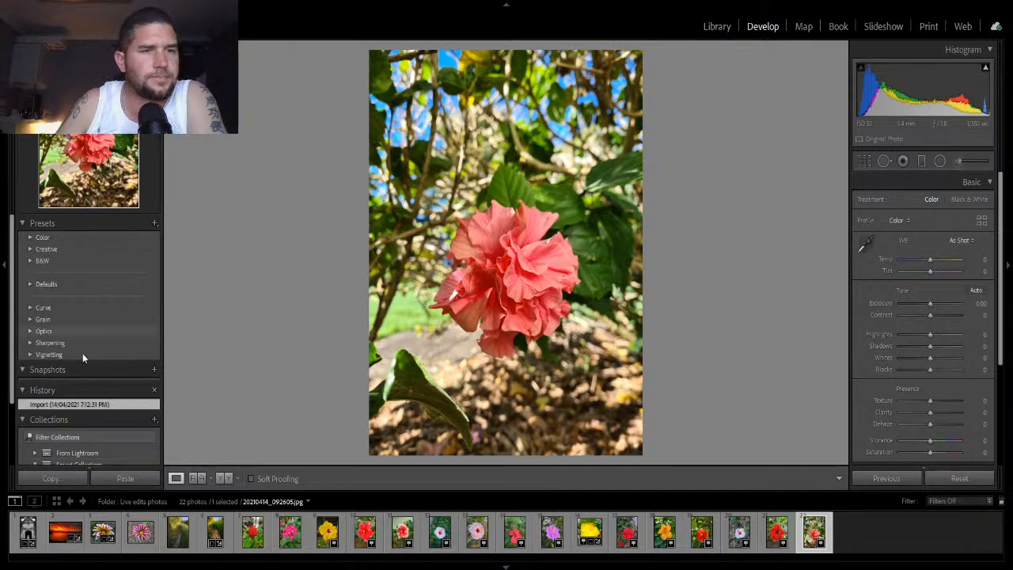
- Open the Samsung Imported Photos folder and select the white flower photo at the end of the grid
scroll(91, 384, "down", 2)
scroll(92, 381, "up", 2)
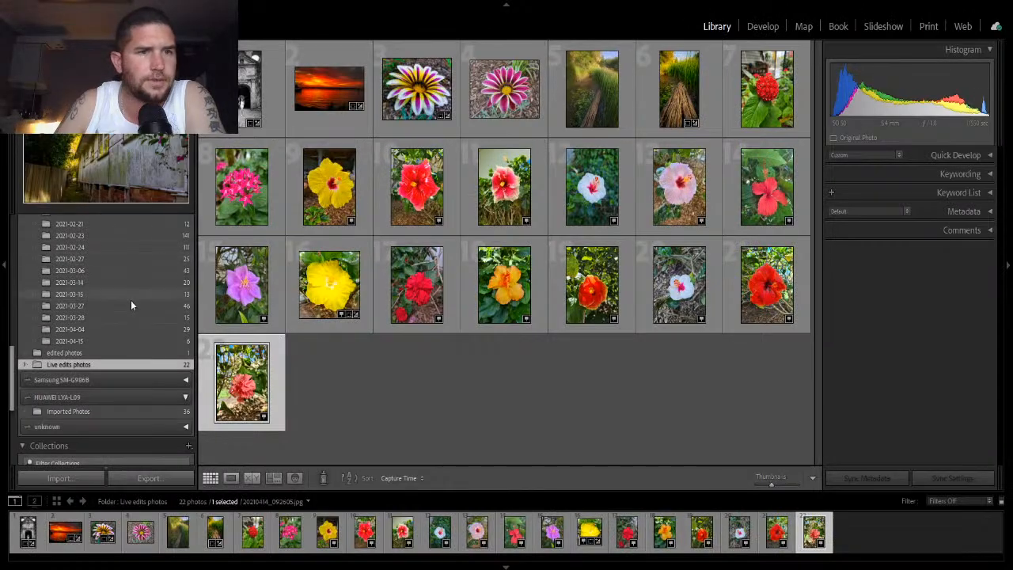
scroll(131, 300, "down", 3)
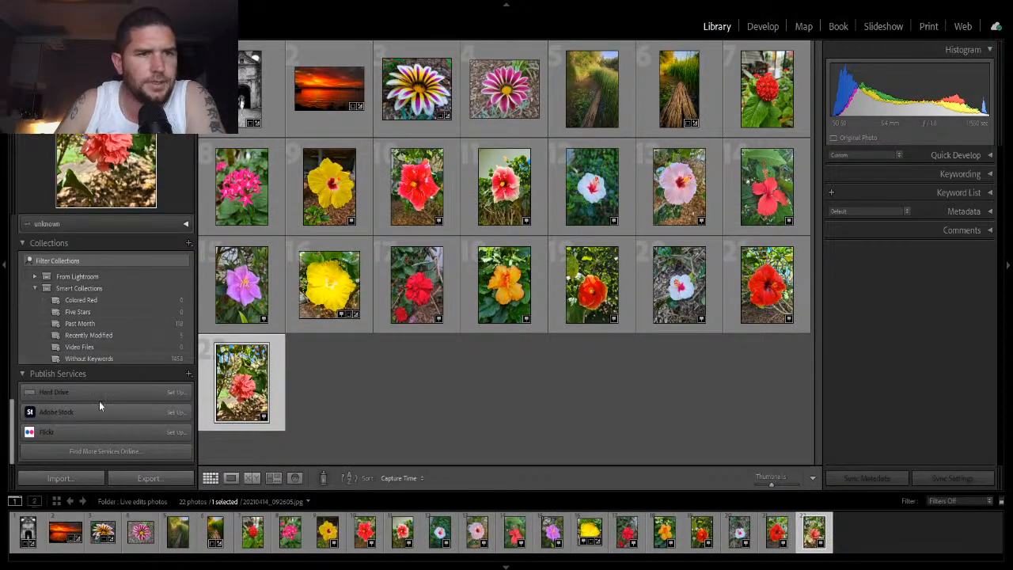
scroll(100, 396, "up", 5)
scroll(100, 391, "down", 3)
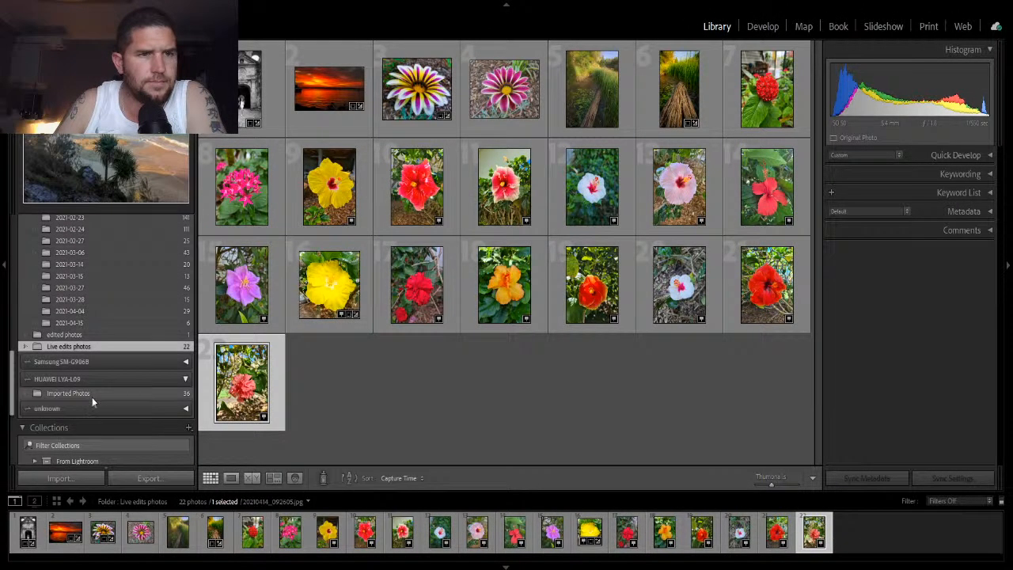
left_click(76, 375)
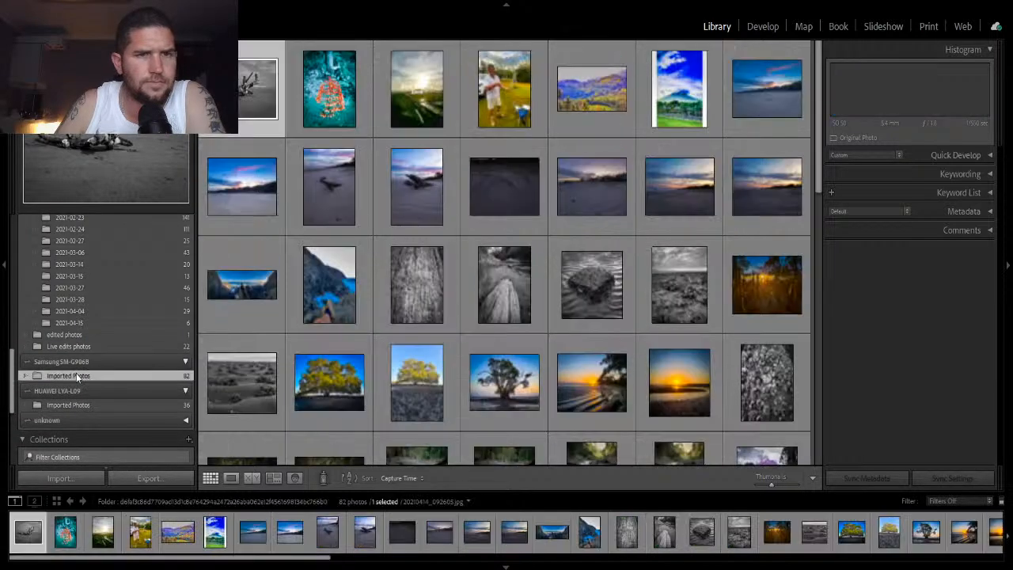
scroll(640, 286, "down", 10)
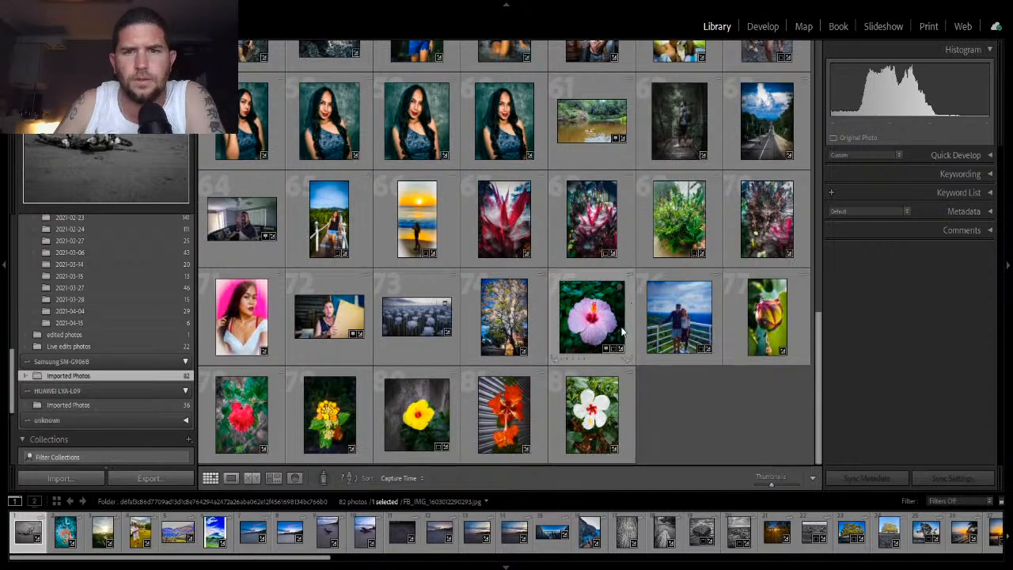
left_click(627, 421)
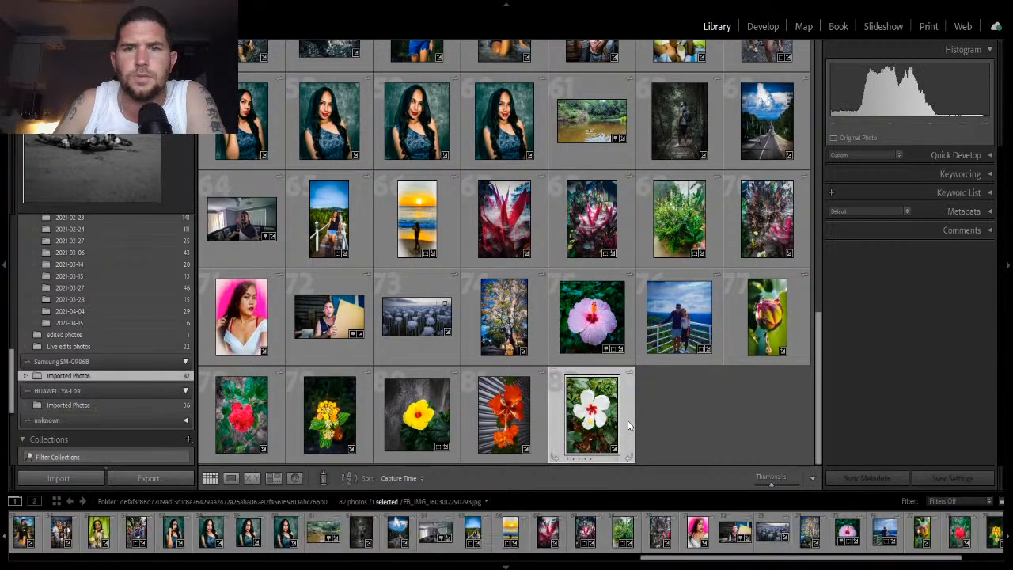
- Check the edited photos folder and return to the Live edits photos folder
left_click(759, 29)
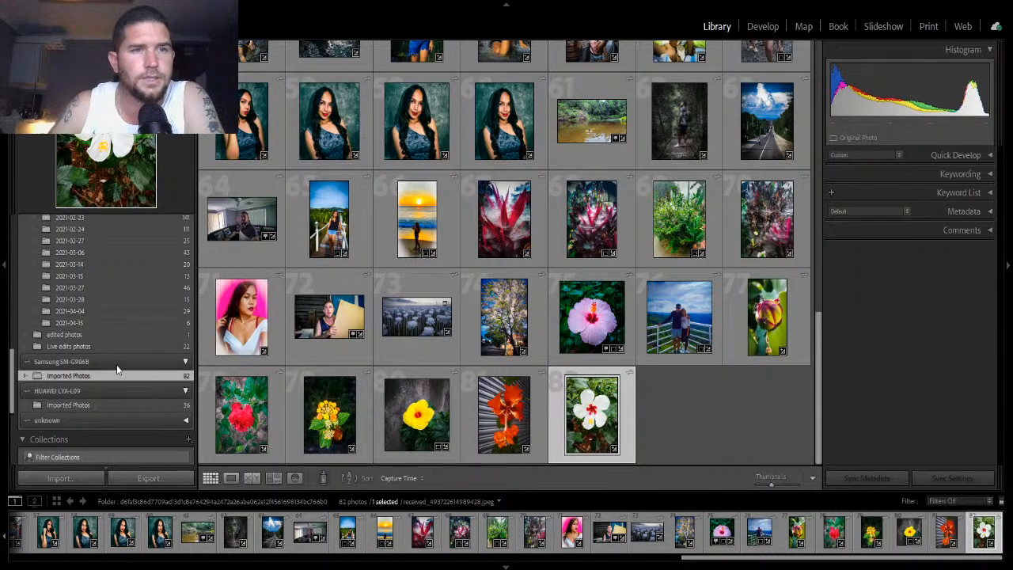
scroll(121, 363, "up", 2)
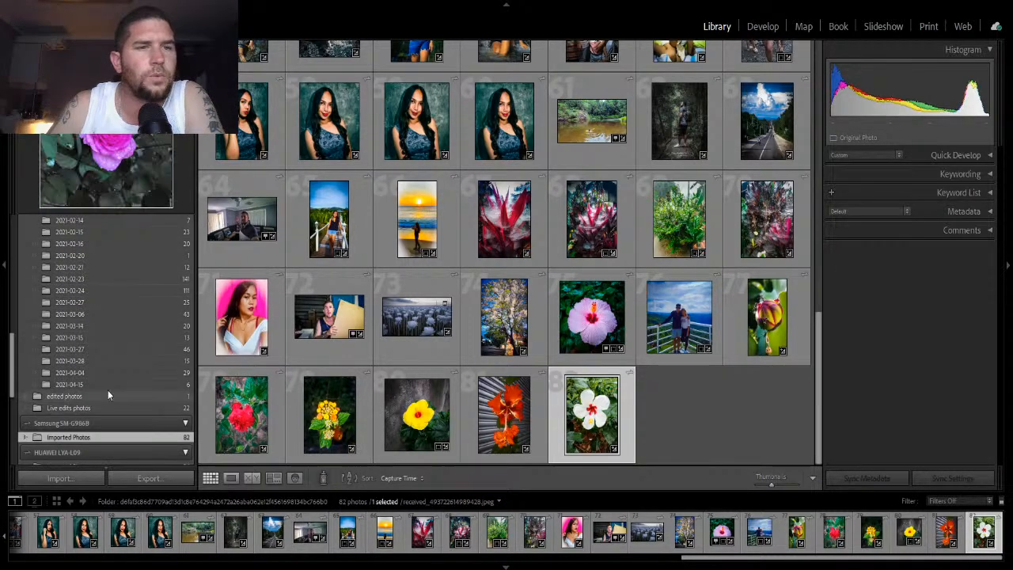
left_click(107, 395)
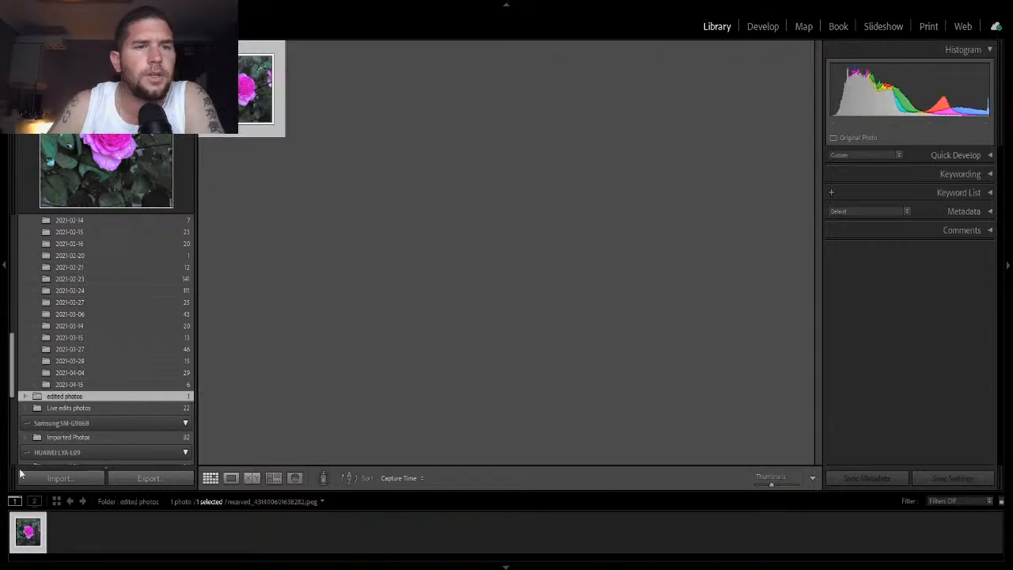
left_click(55, 408)
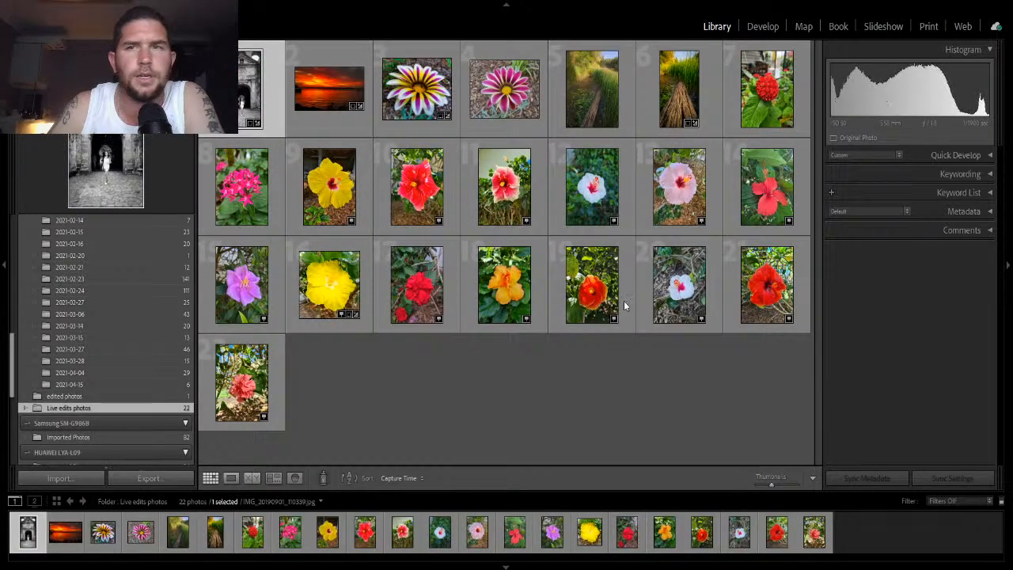
- View the last photo of the Live edits photos folder in Develop and go back to the Library grid
left_click(772, 29)
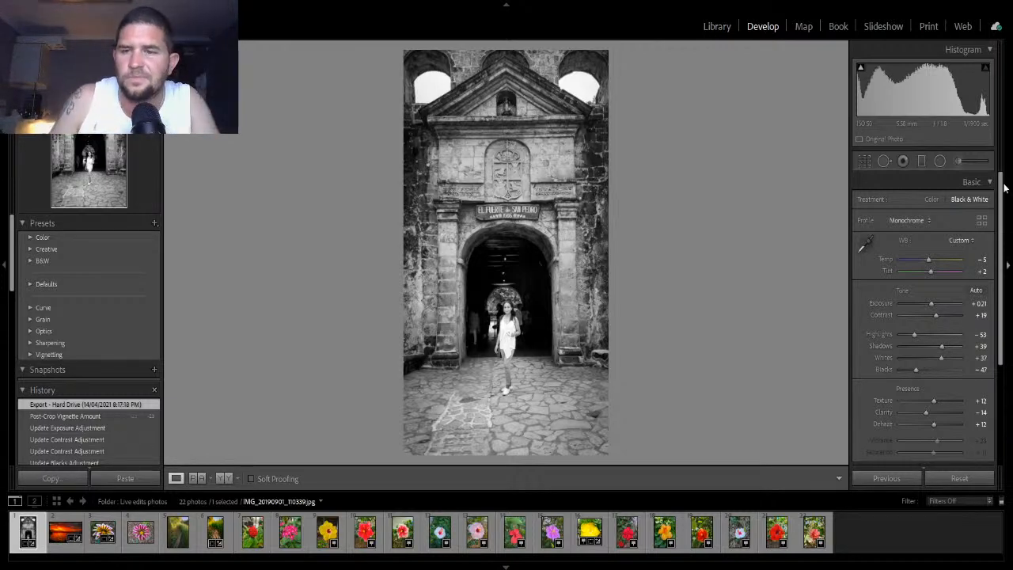
left_click(826, 534)
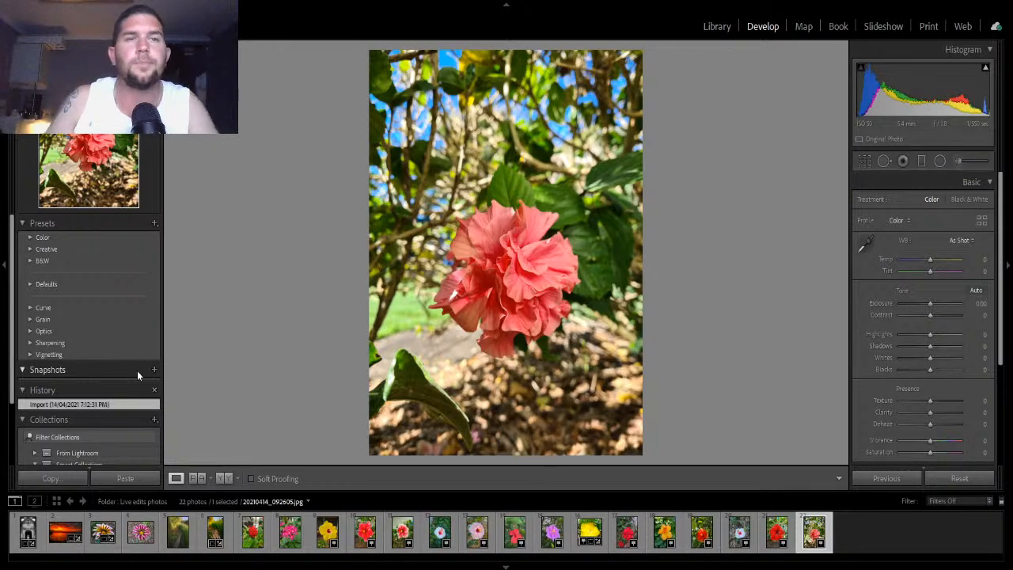
left_click(725, 27)
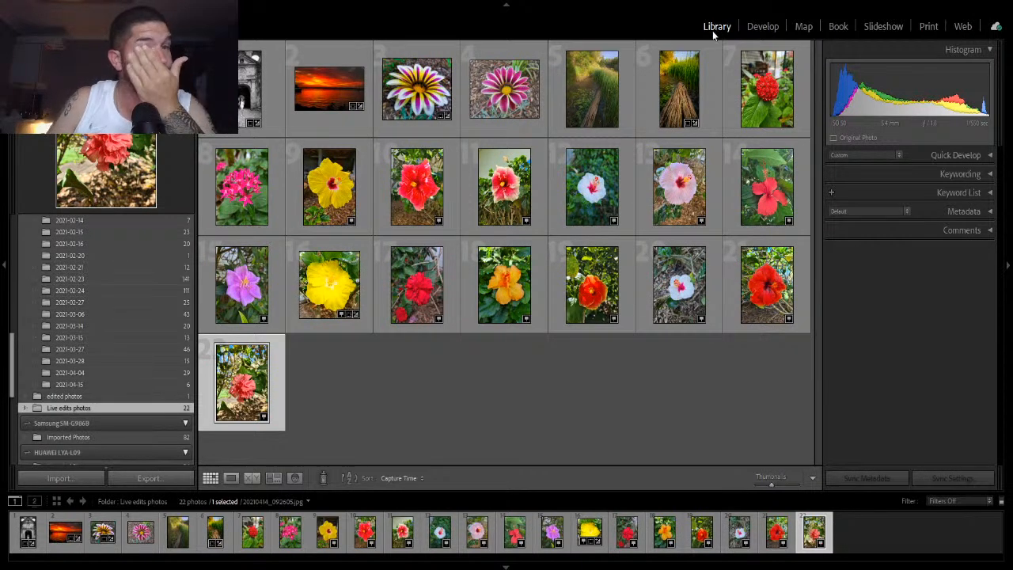
- Open the Samsung Imported Photos folder and view the photo of the man in the garden in Develop
left_click(86, 438)
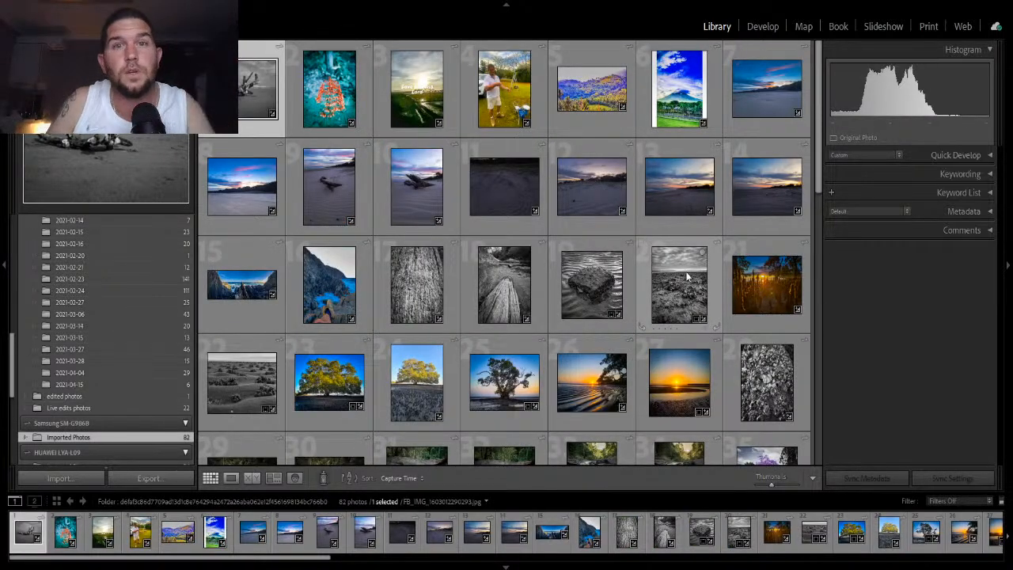
left_click(505, 89)
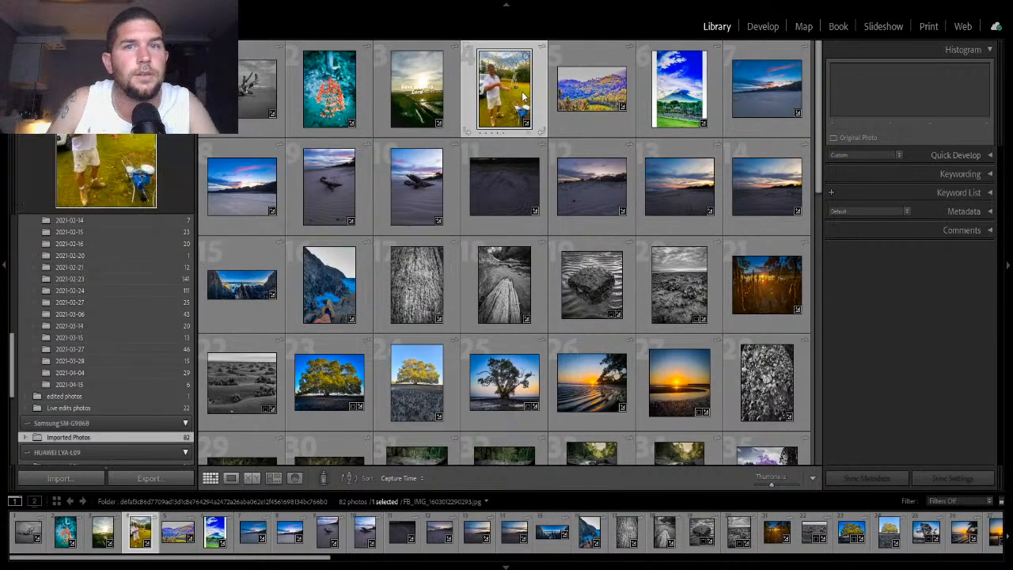
left_click(764, 27)
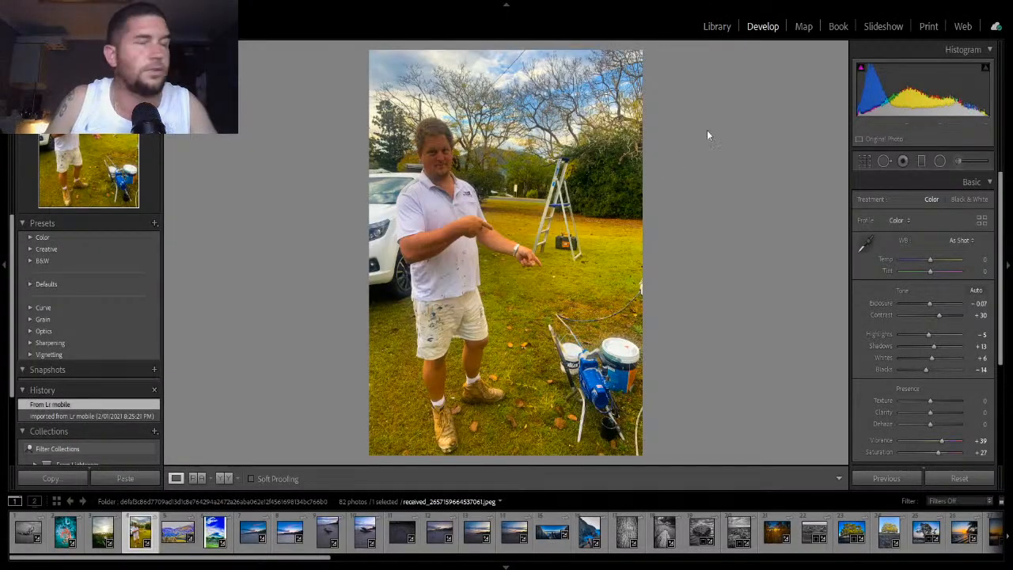
left_click(717, 27)
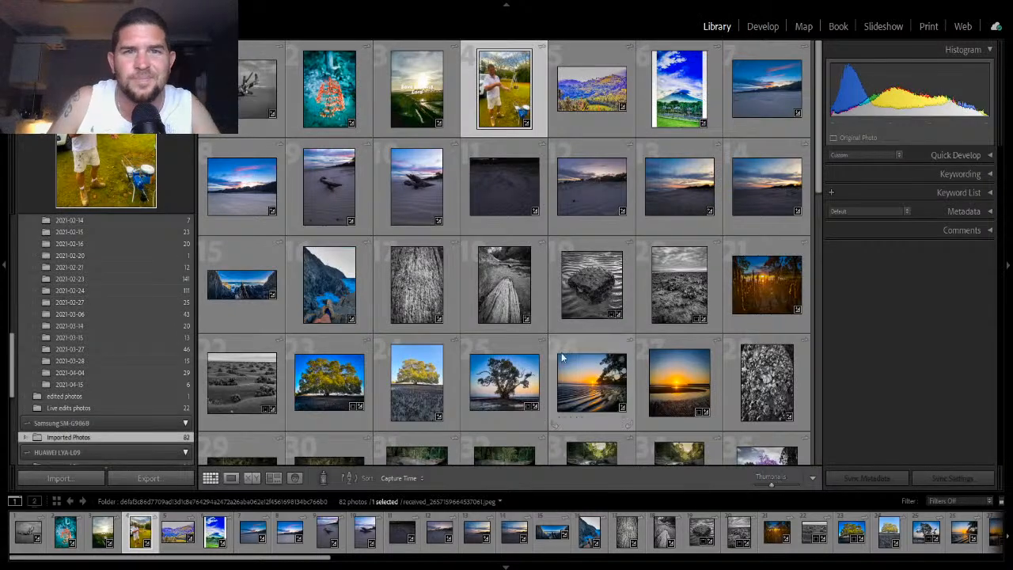
- Scroll through the Samsung imported photos and view the yellow frangipani on driftwood in Develop
scroll(604, 331, "down", 2)
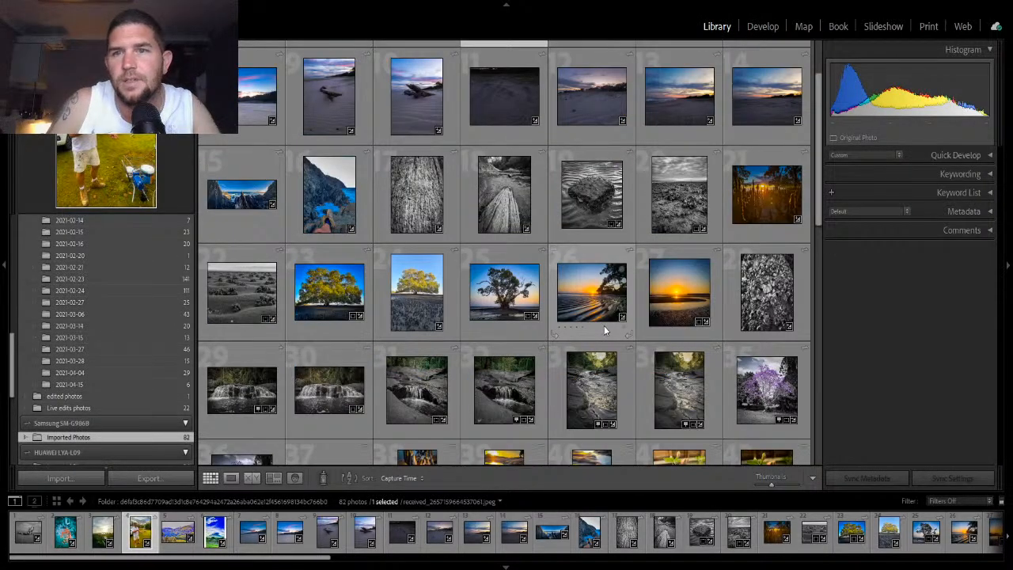
scroll(604, 331, "down", 2)
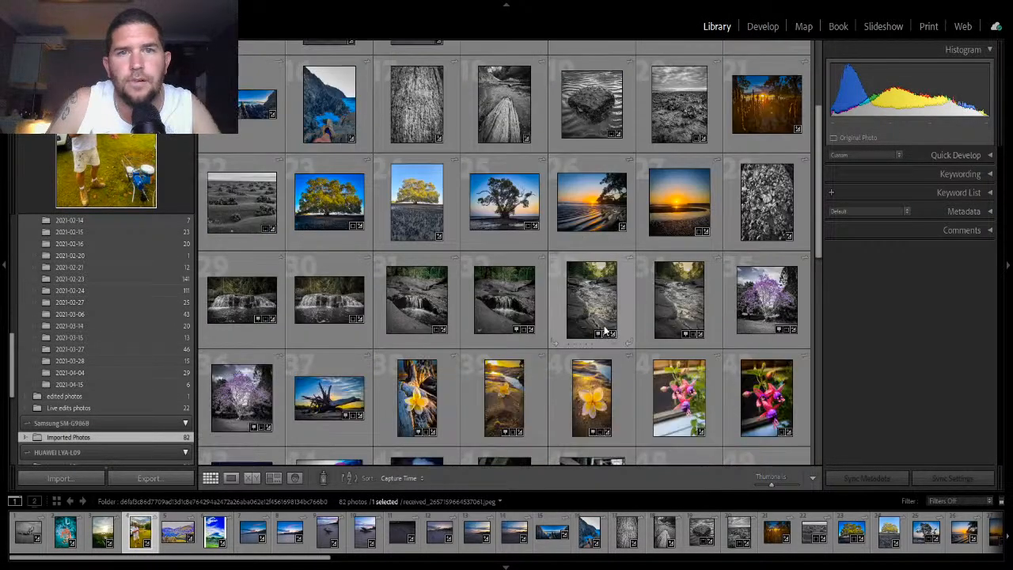
scroll(604, 330, "up", 4)
scroll(604, 331, "down", 2)
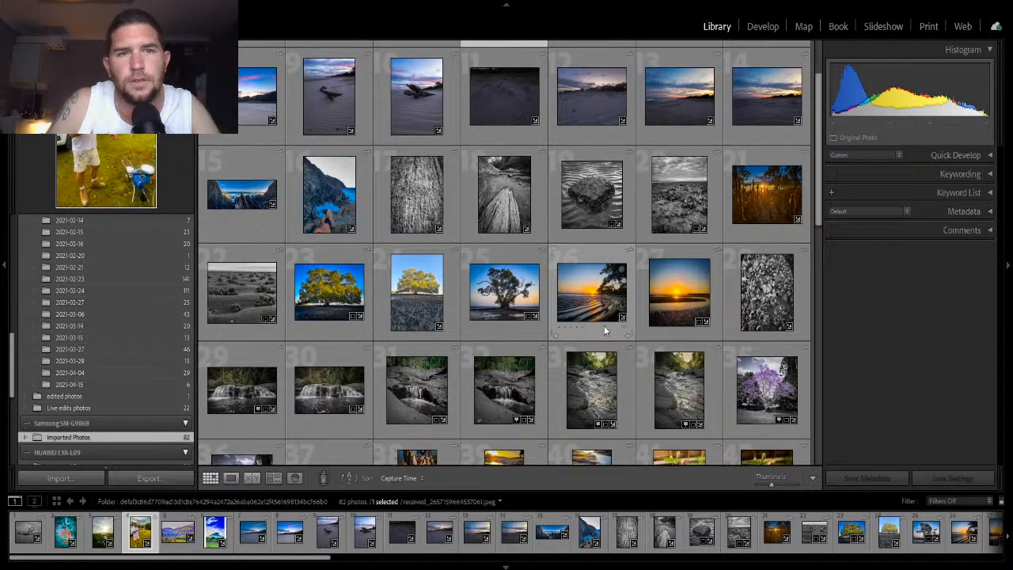
scroll(604, 331, "down", 5)
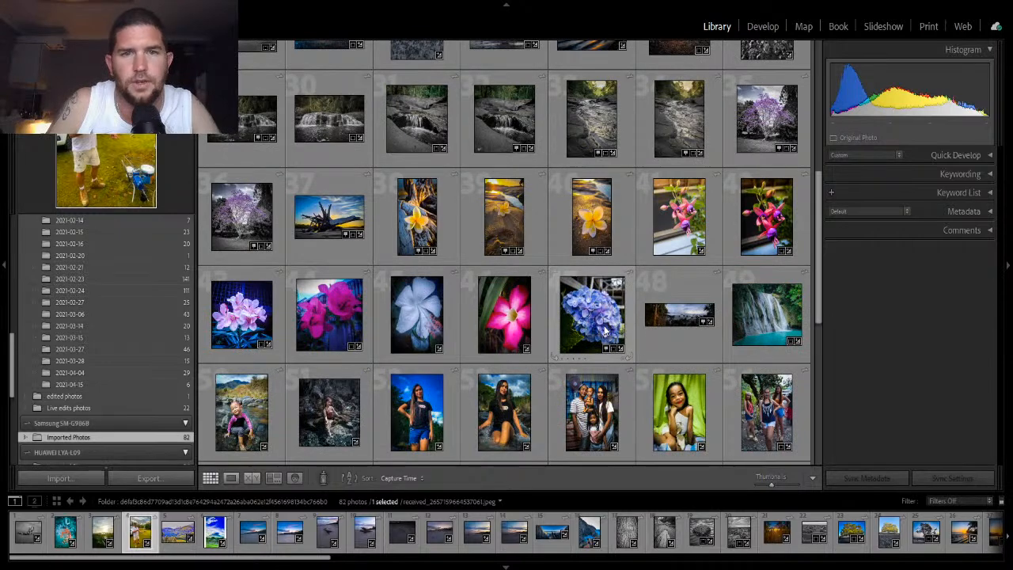
left_click(433, 212)
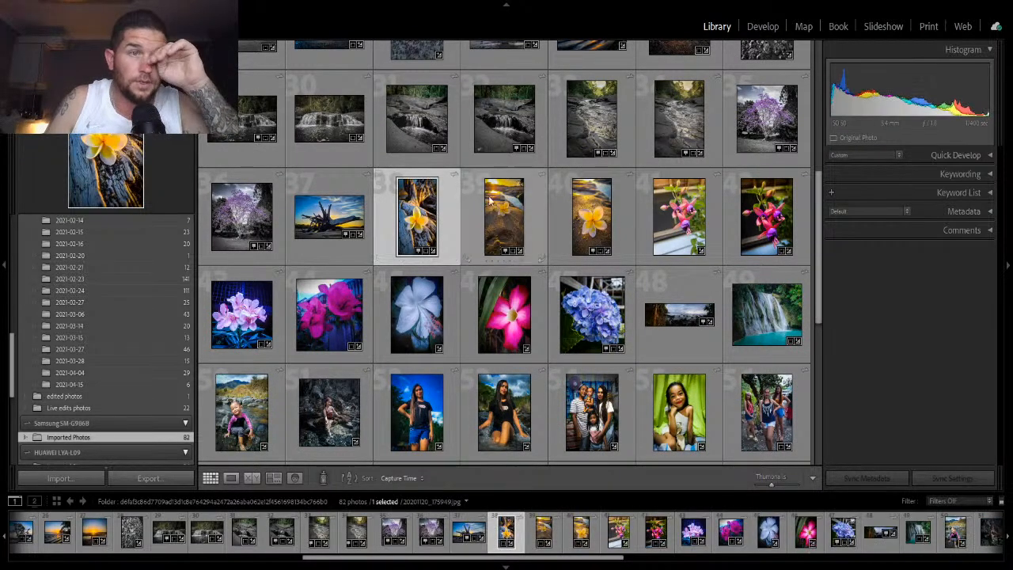
left_click(760, 26)
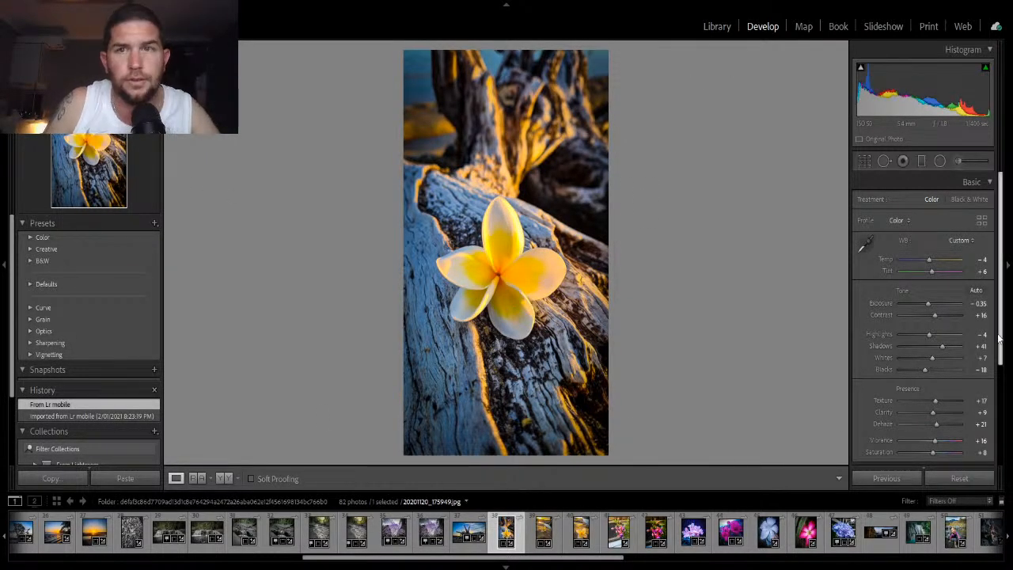
left_click(725, 30)
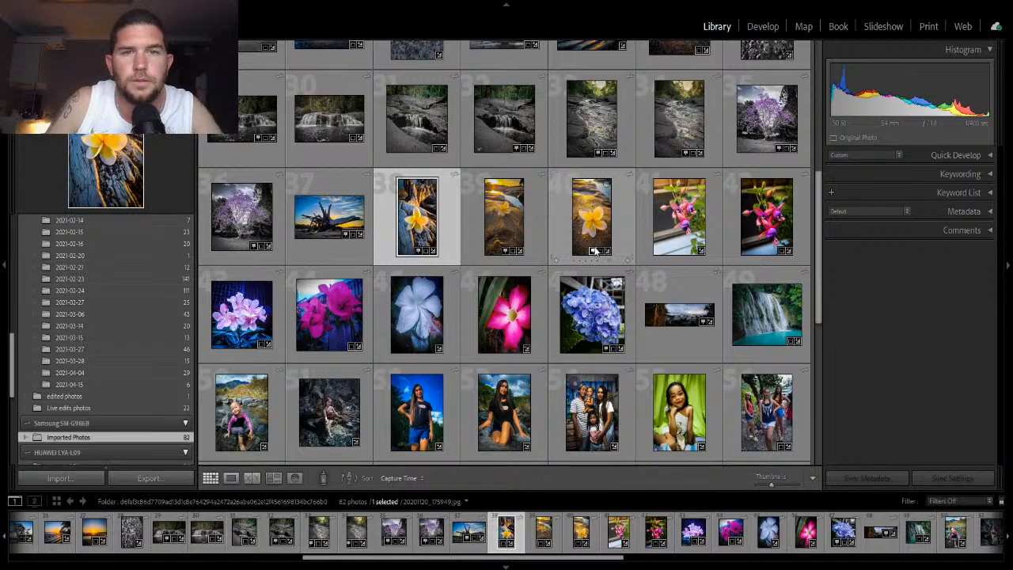
- View the frangipani-on-sand photo in Develop and return to the grid
left_click(524, 225)
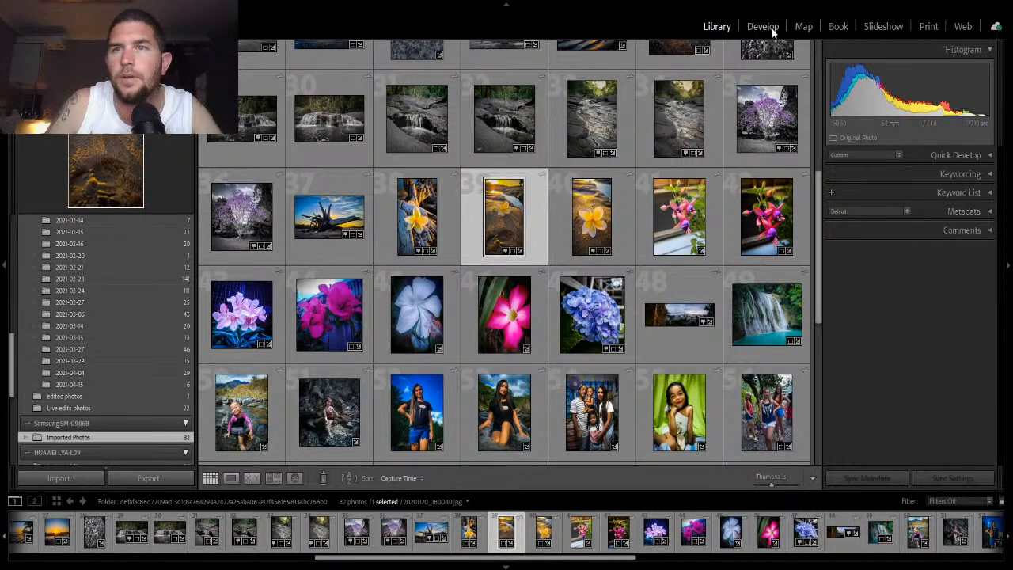
left_click(763, 27)
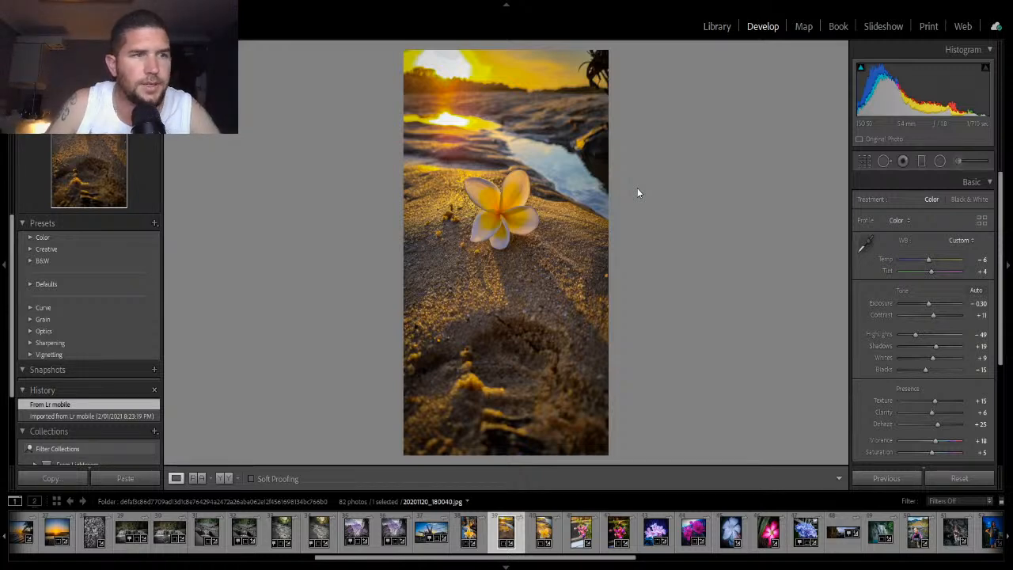
left_click(721, 33)
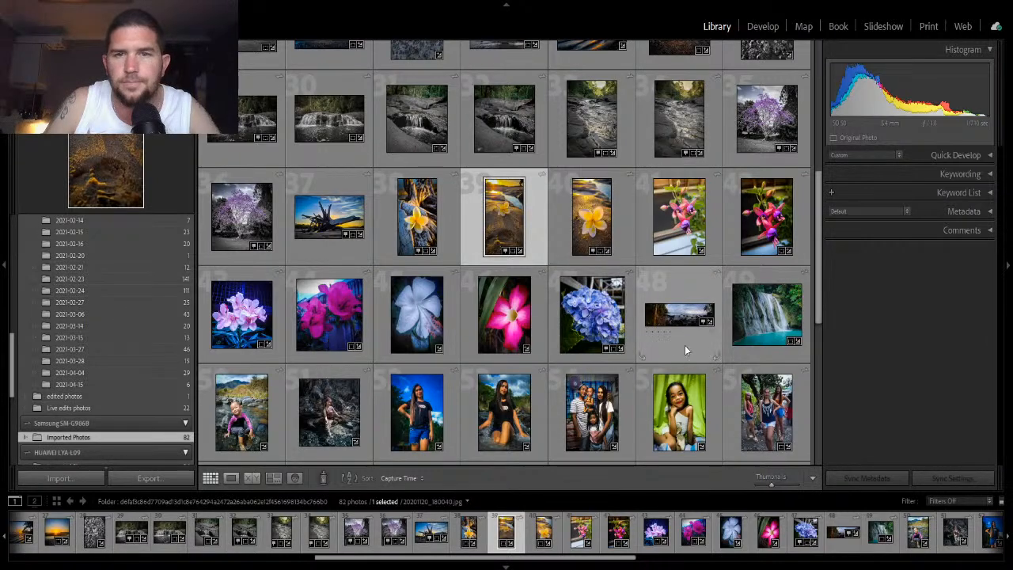
- Open the photo of the couple on the balcony in Develop and apply Auto tone settings
scroll(677, 277, "down", 5)
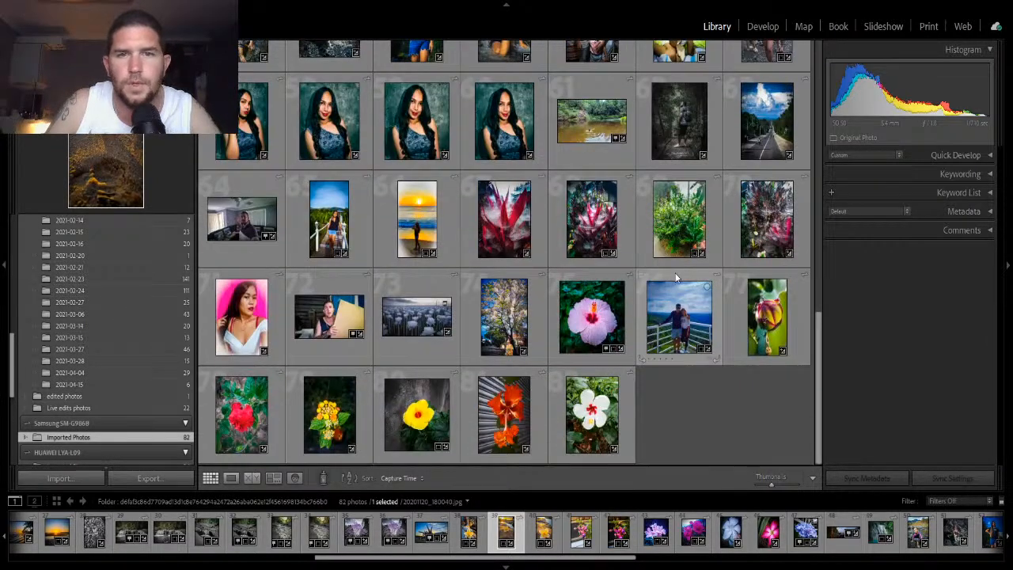
left_click(678, 319)
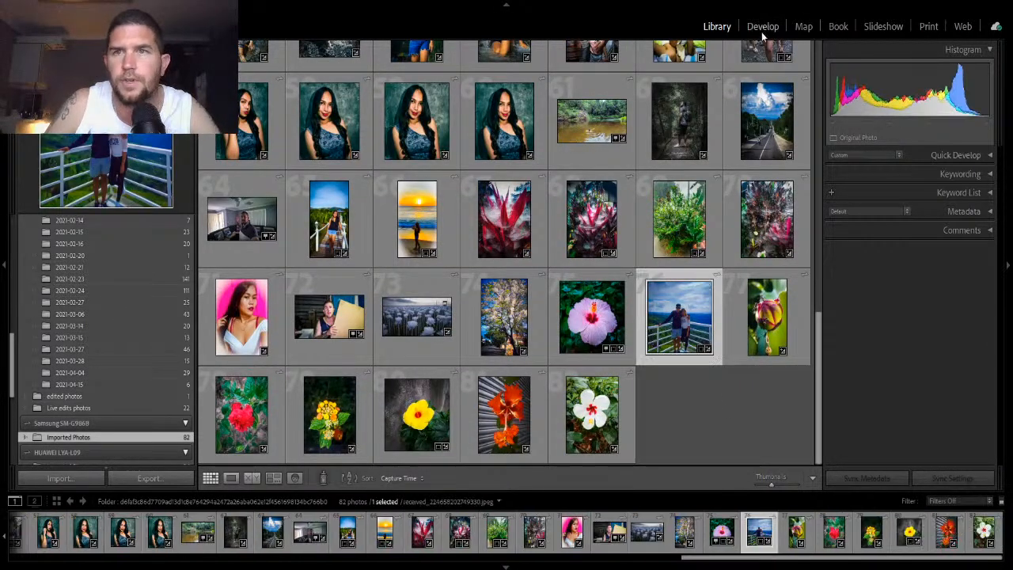
left_click(761, 30)
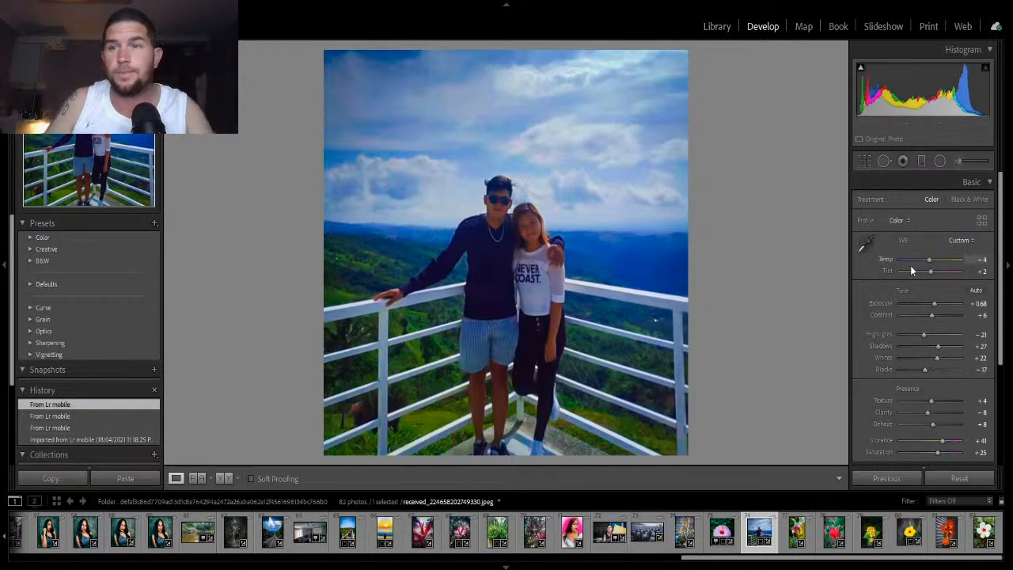
left_click(977, 292)
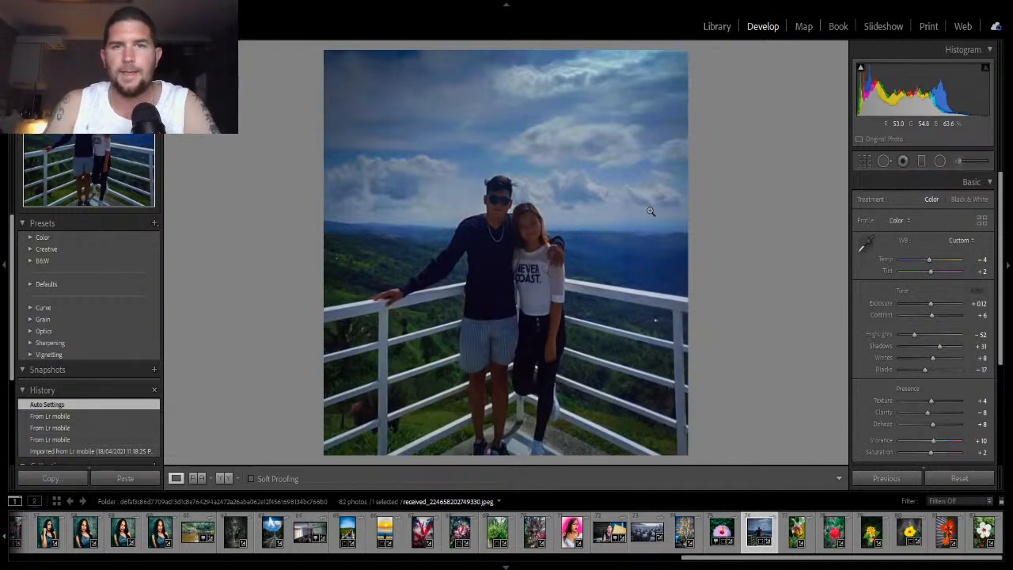
- Reset all develop settings on the balcony couple photo
left_click(863, 160)
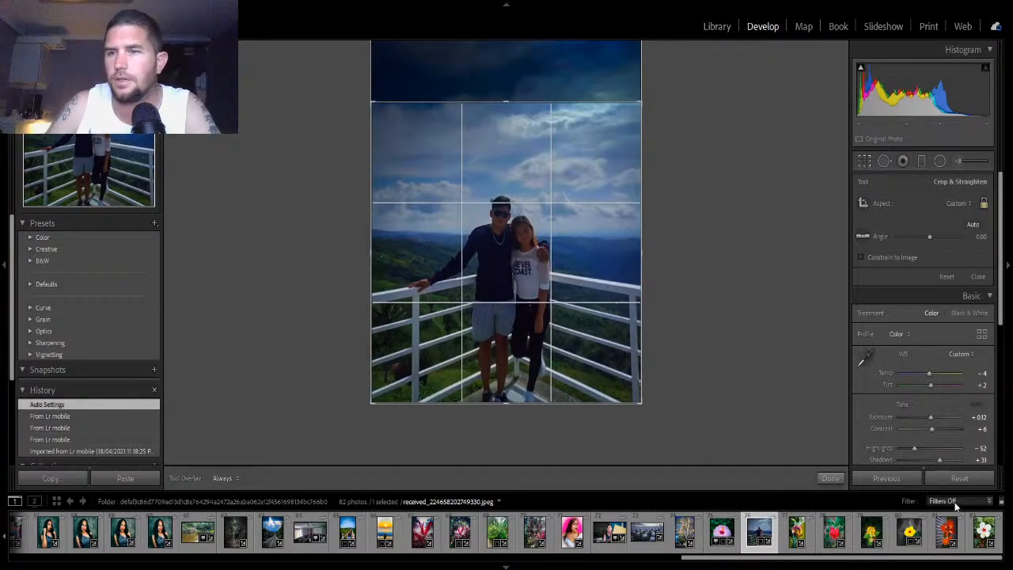
left_click(948, 477)
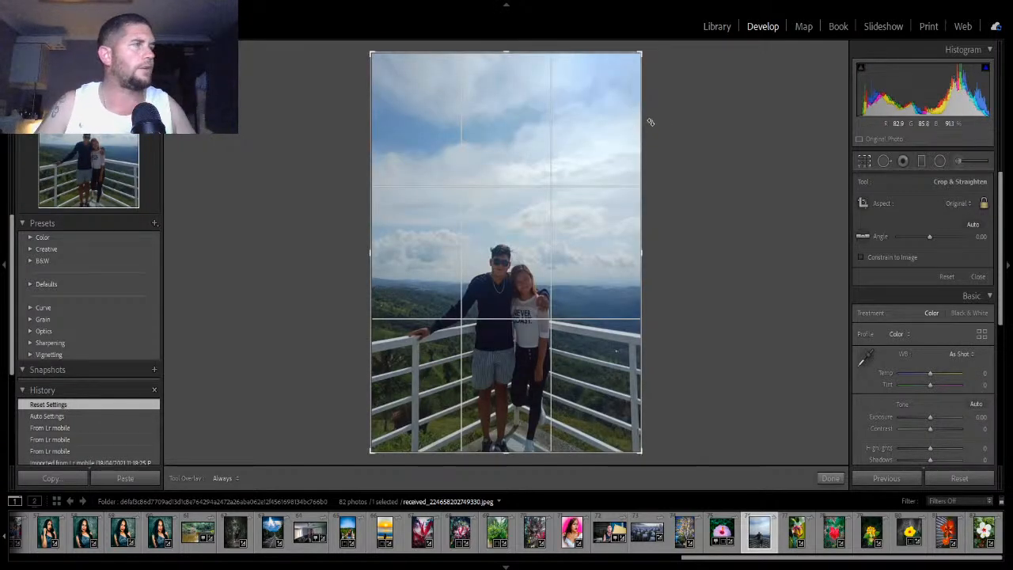
left_click(866, 162)
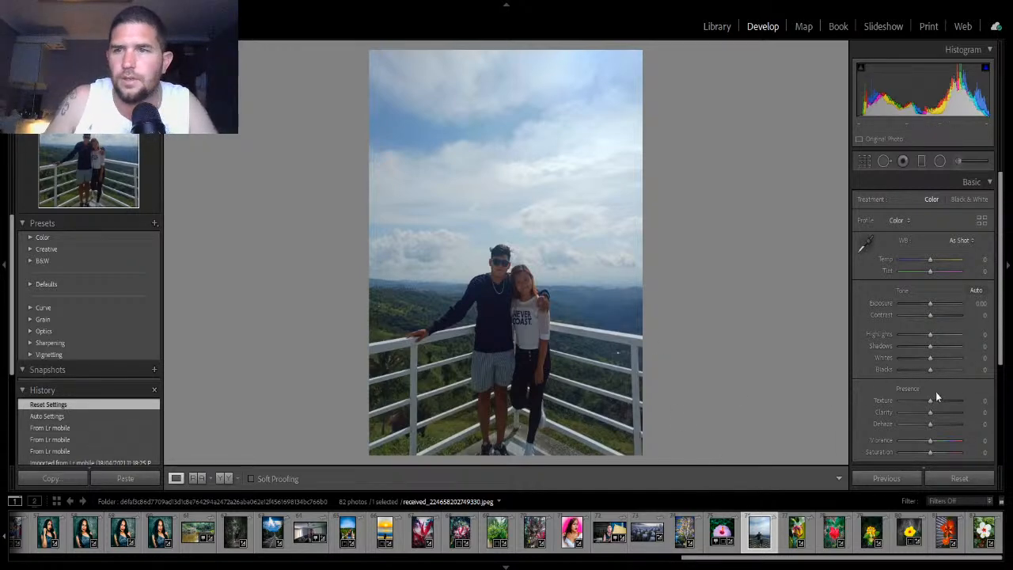
left_click(865, 162)
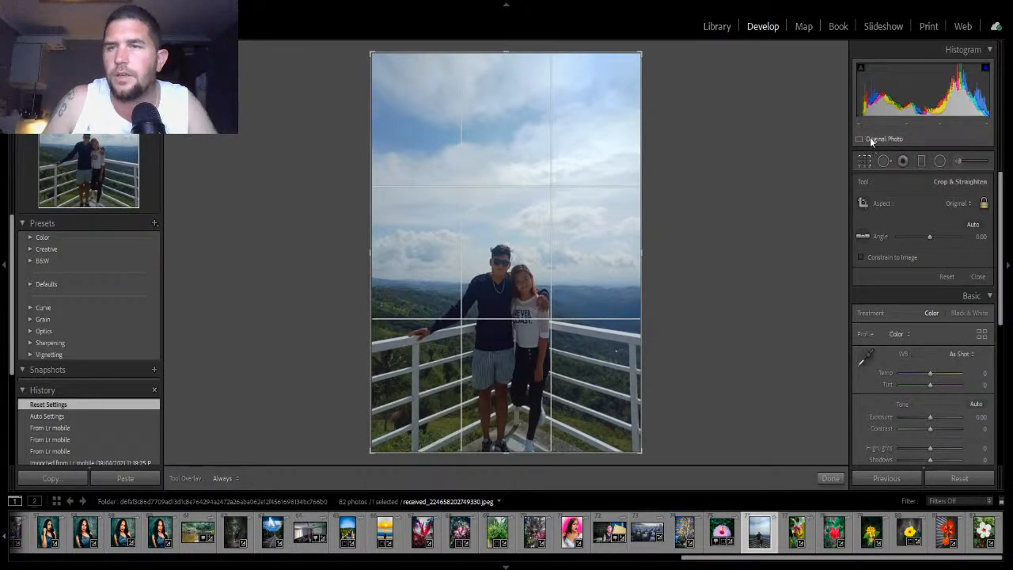
left_click(868, 161)
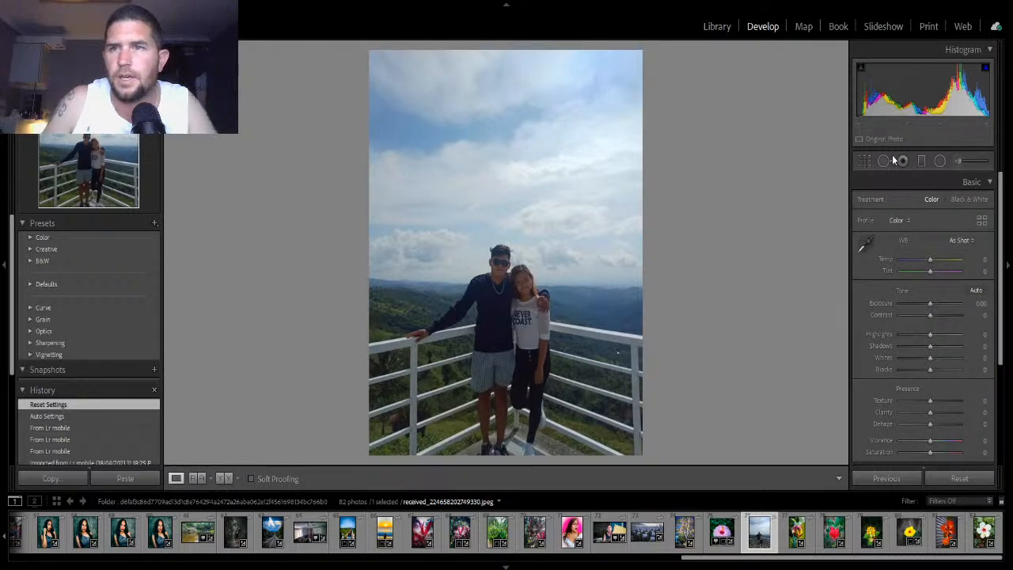
- Crop the photo to a 1x1 square aspect, positioning the crop to trim the sky and keep the couple
left_click(865, 160)
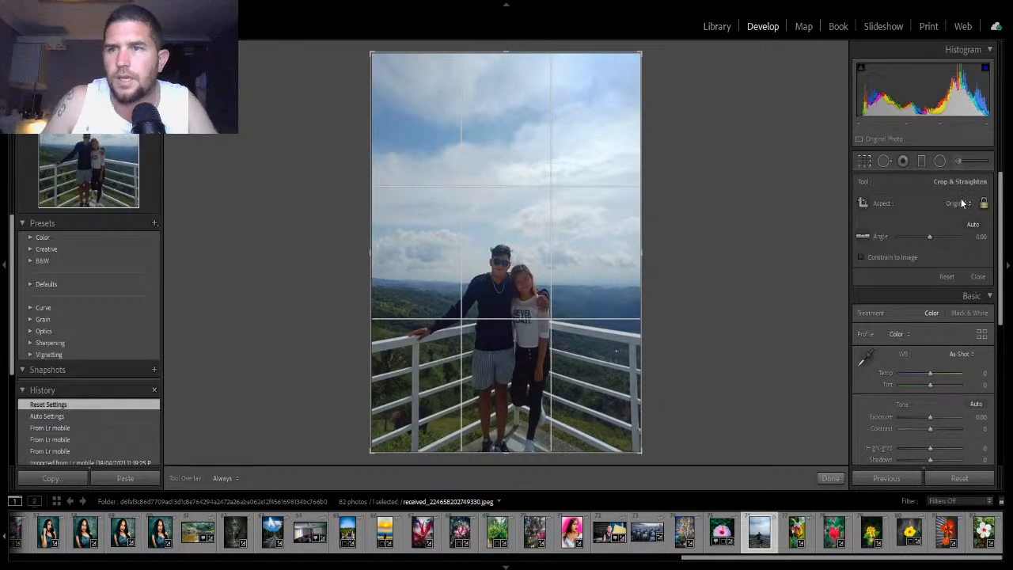
left_click(854, 262)
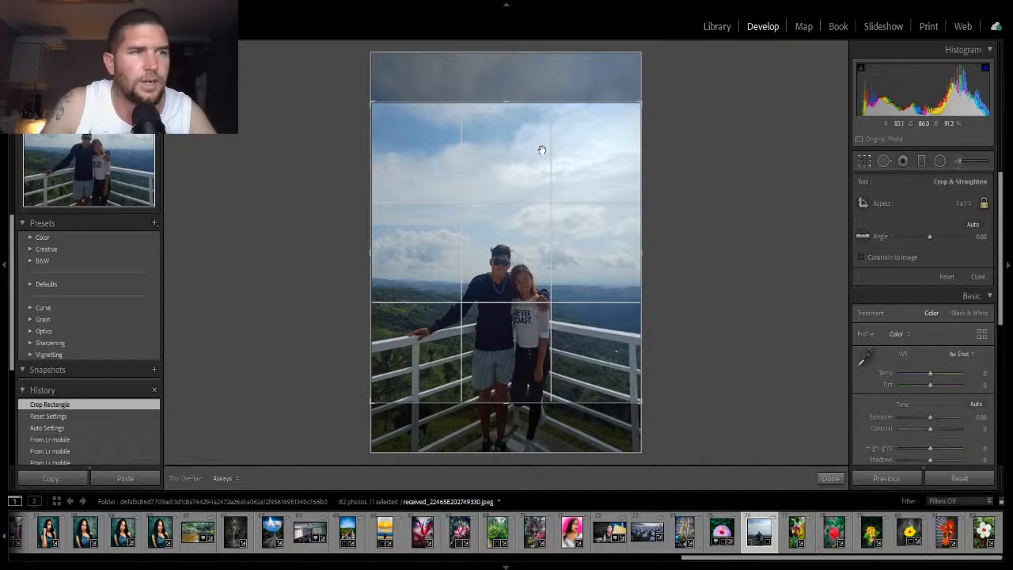
left_click_drag(541, 149, 565, 25)
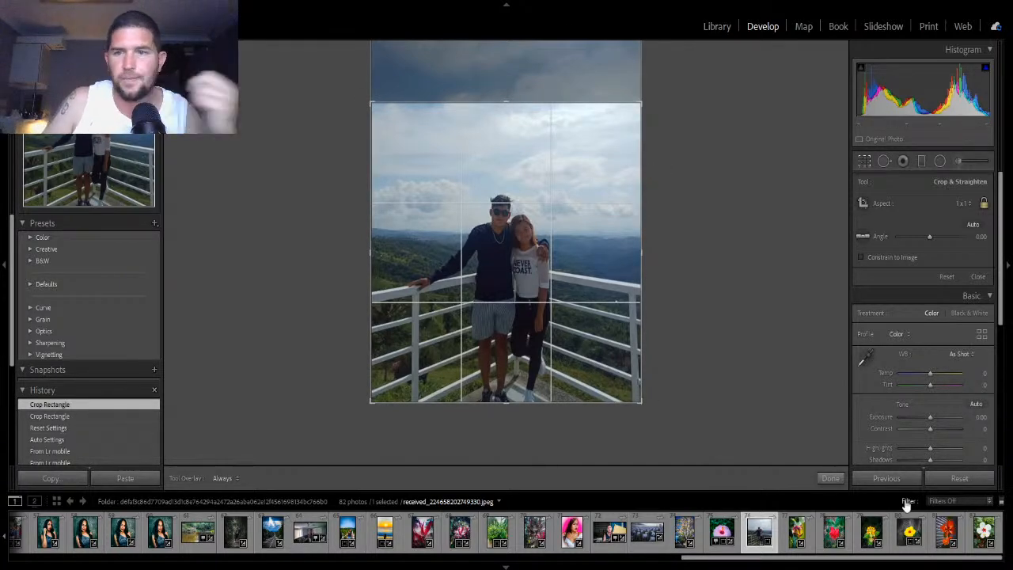
left_click(828, 479)
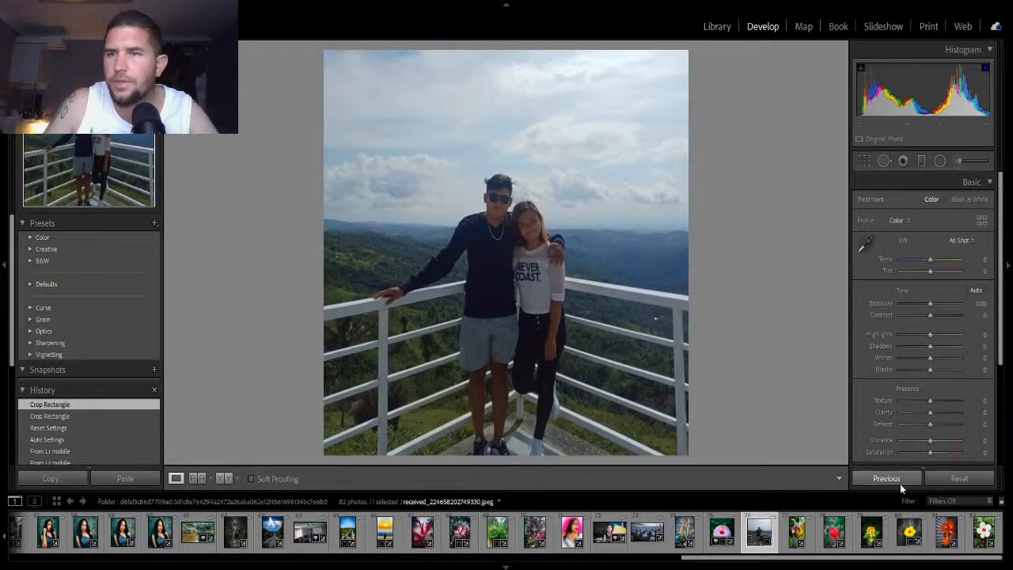
- Apply Auto tone and set Texture to +26, Clarity to +37 and Dehaze to +30
left_click(977, 291)
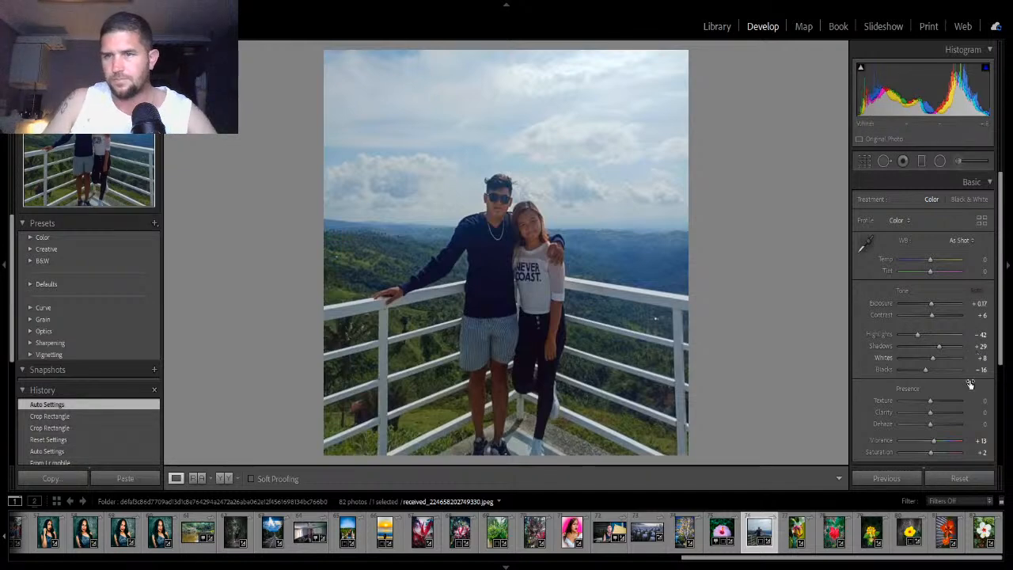
left_click_drag(930, 413, 985, 434)
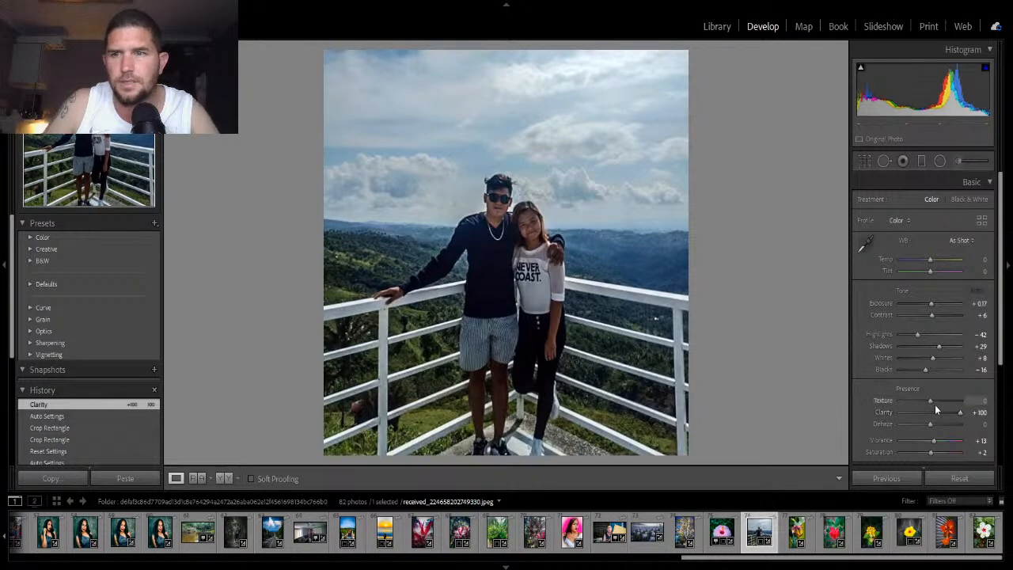
left_click_drag(932, 401, 940, 424)
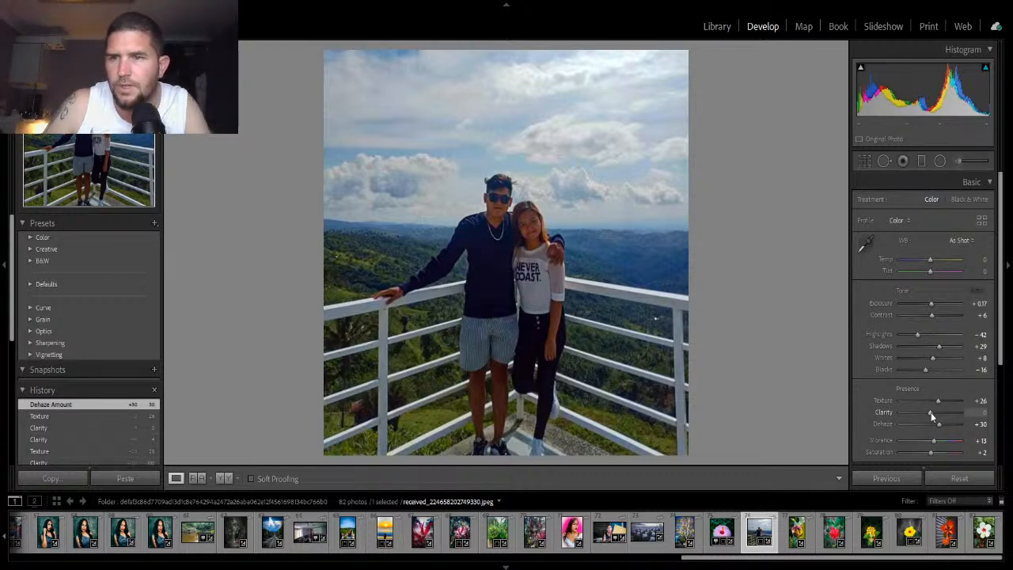
mouse_move(931, 412)
left_mouse_down()
mouse_move(966, 417)
mouse_move(942, 413)
left_mouse_up()
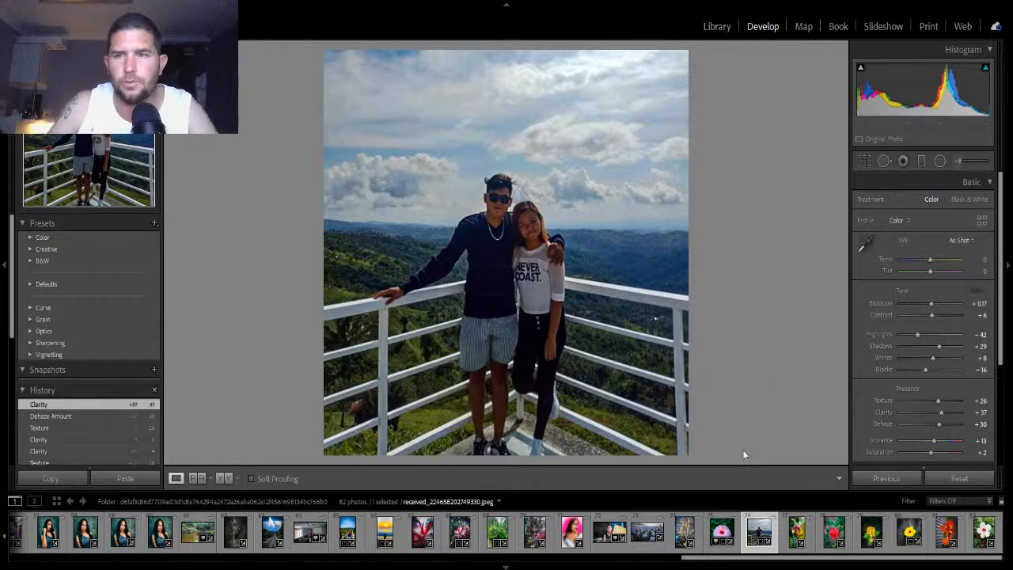
- Raise Vibrance to +53 and Saturation to +19
left_click_drag(935, 442, 947, 446)
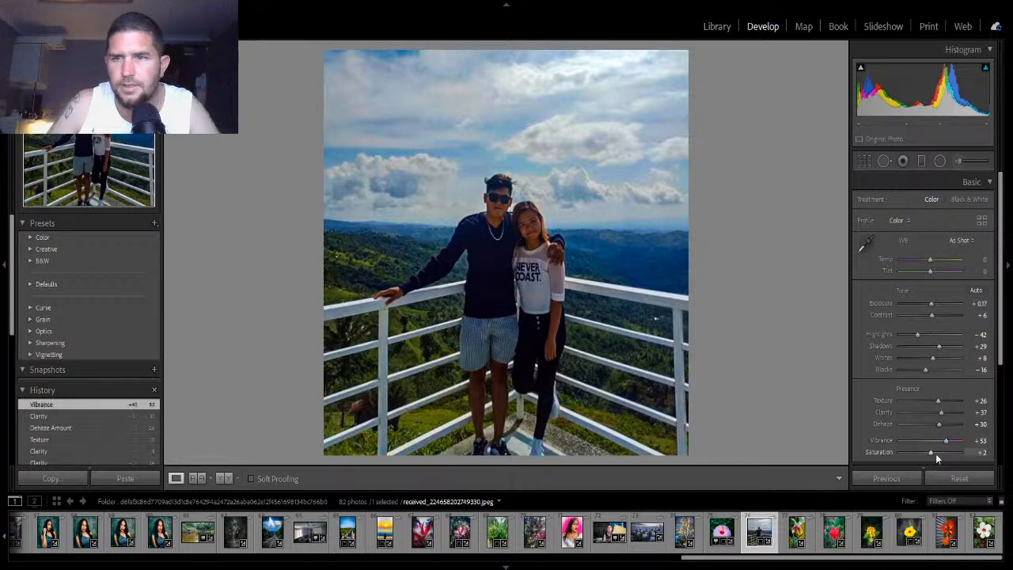
left_click_drag(930, 453, 935, 455)
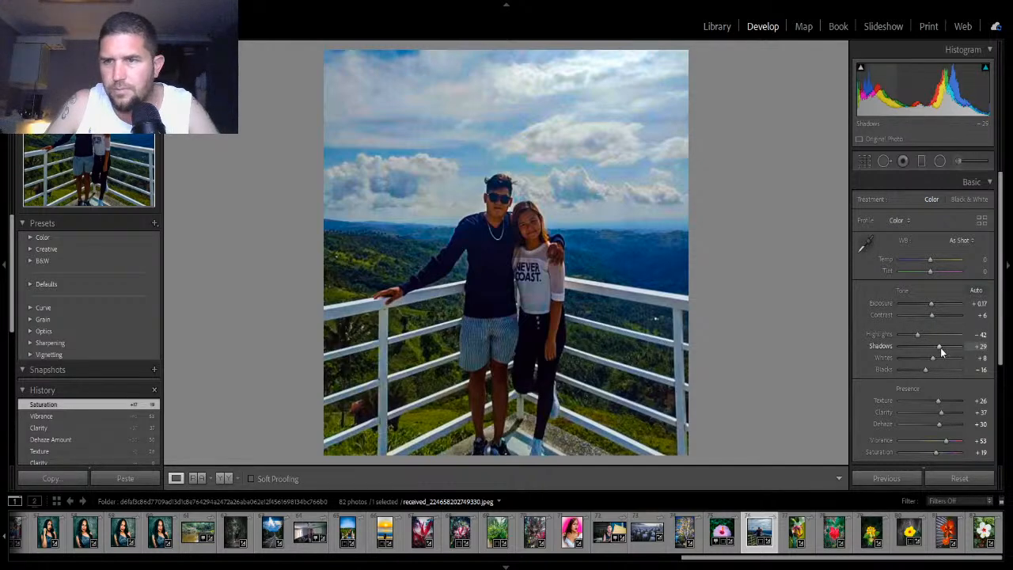
- Set Highlights to -67, Shadows to +60, Whites to +30 and Blacks to -49
left_click_drag(940, 347, 948, 351)
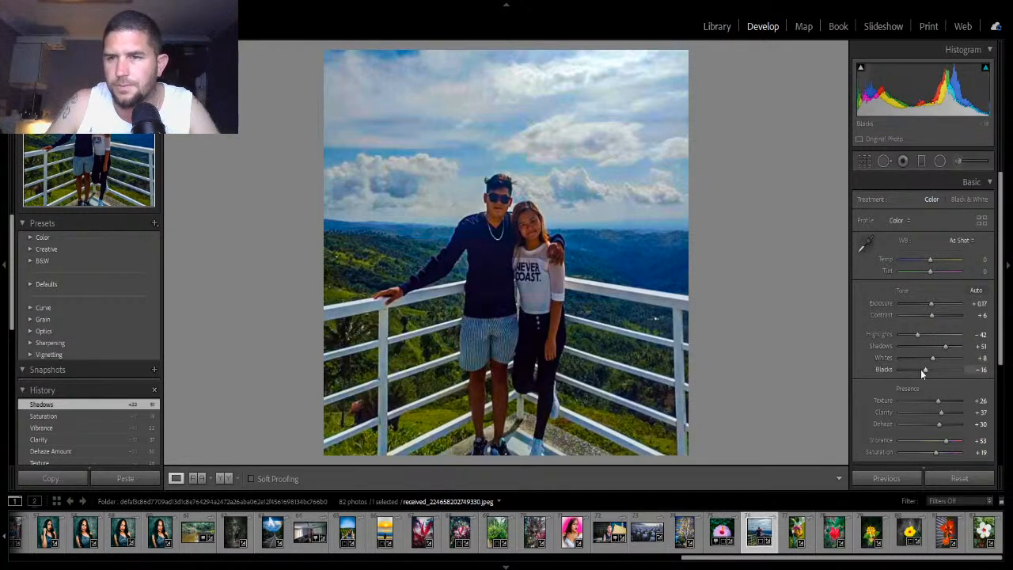
left_click_drag(926, 372, 910, 338)
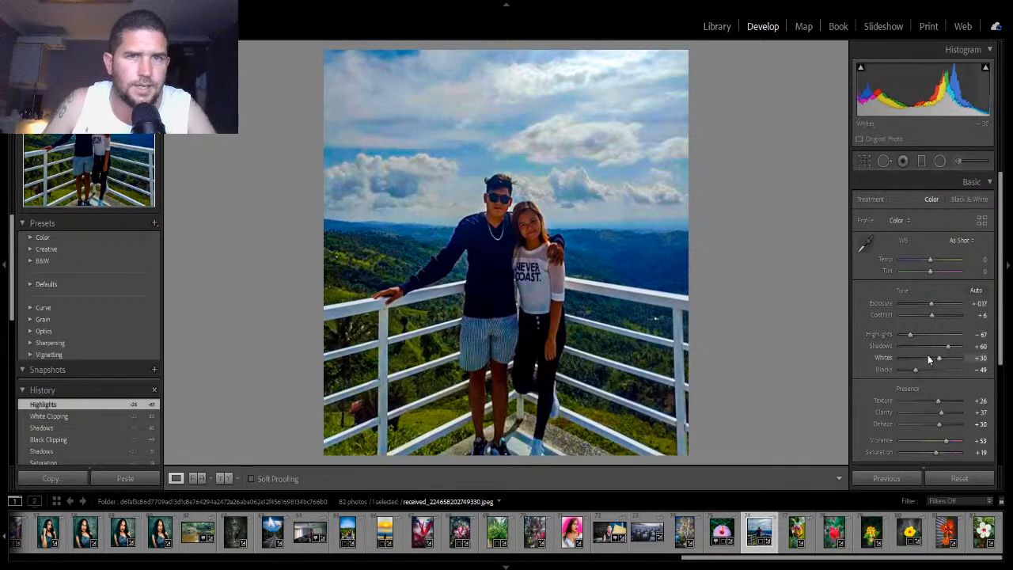
- Try adding a graduated filter along the top of the photo, then undo it and close the tool
left_click(922, 161)
mouse_move(491, 50)
left_mouse_down()
mouse_move(480, 161)
mouse_move(509, 119)
mouse_move(476, 58)
mouse_move(492, 54)
left_mouse_up()
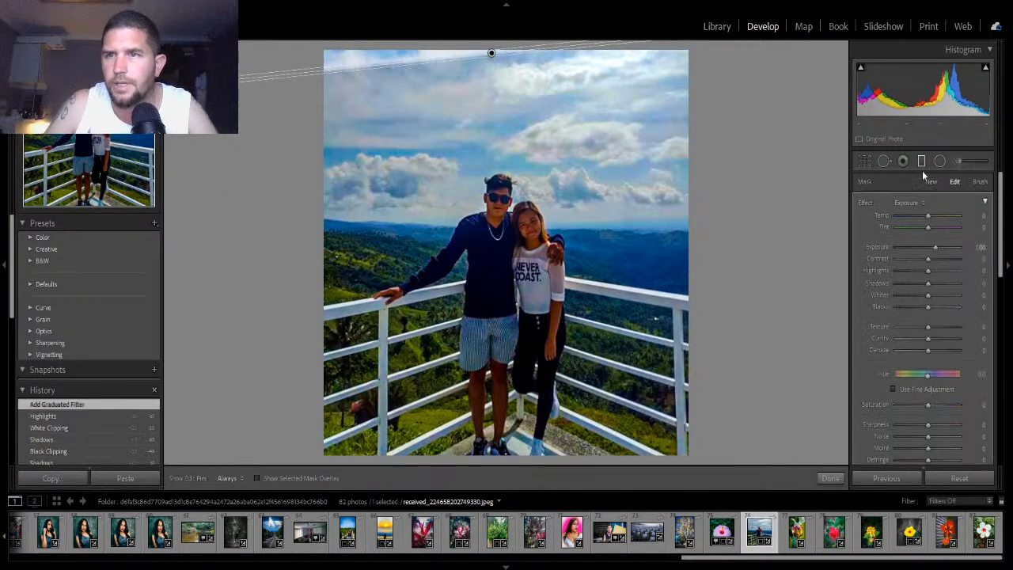
left_click(921, 160)
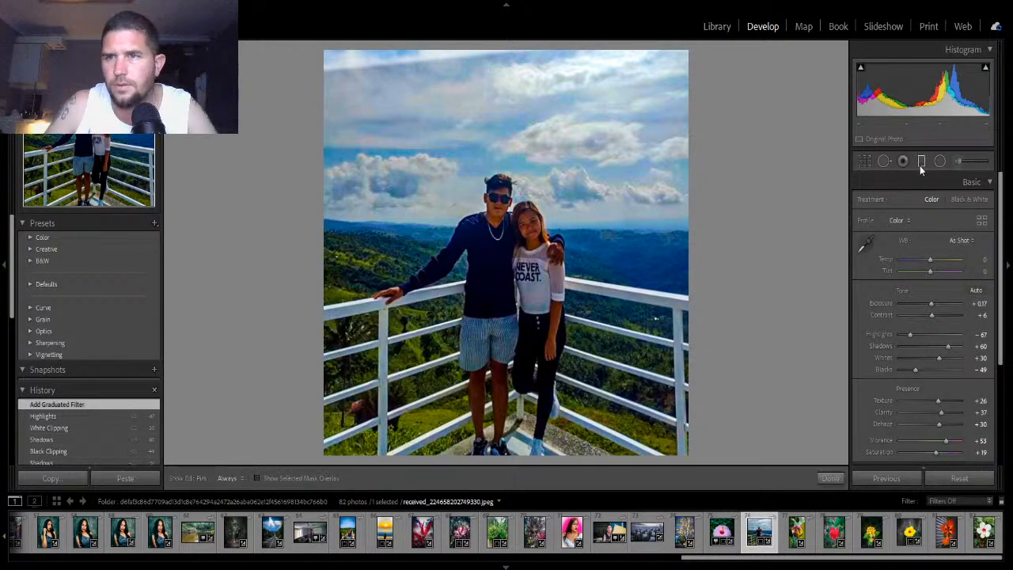
left_click(920, 163)
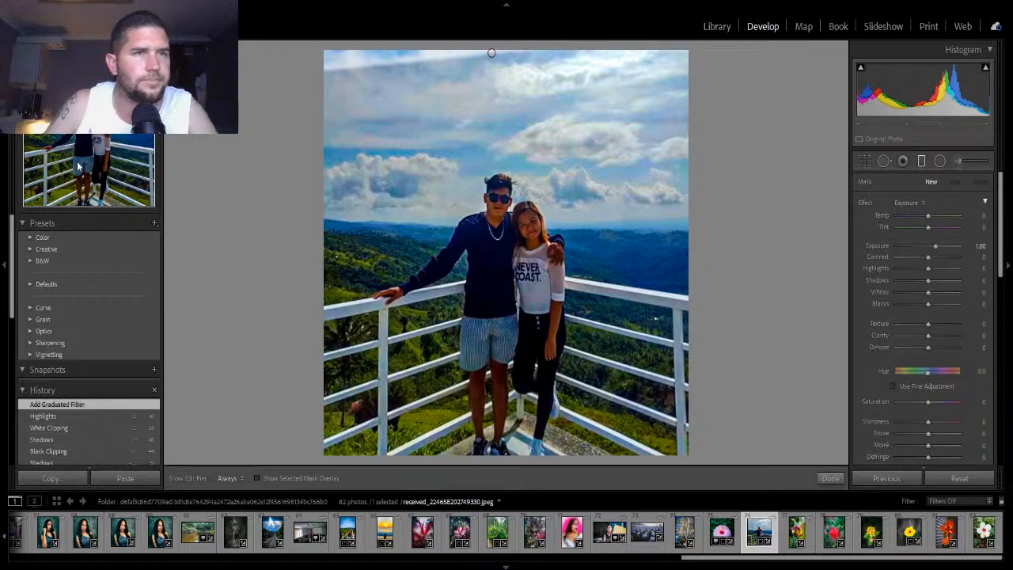
key("ctrl+z")
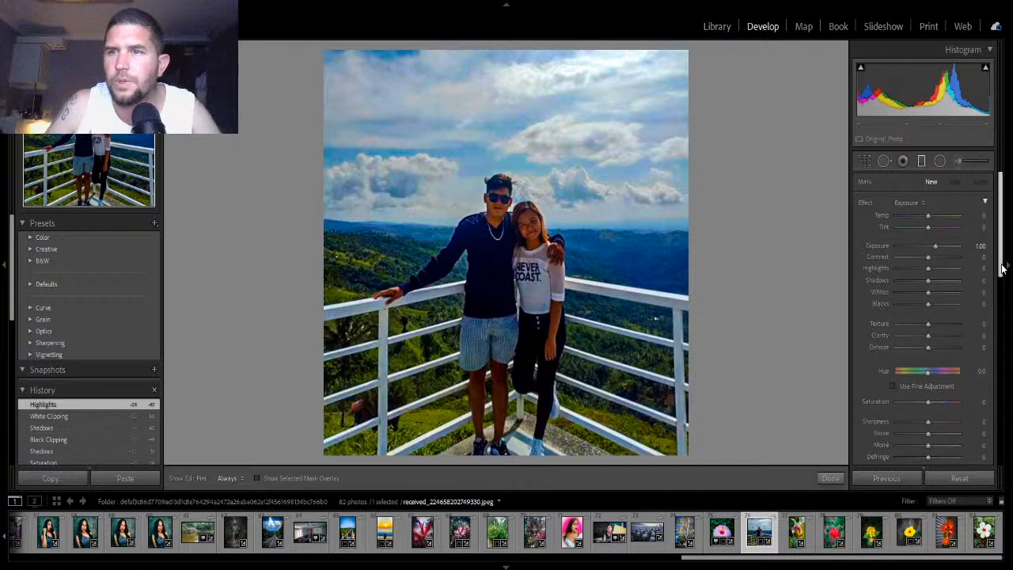
left_click_drag(1002, 264, 1003, 269)
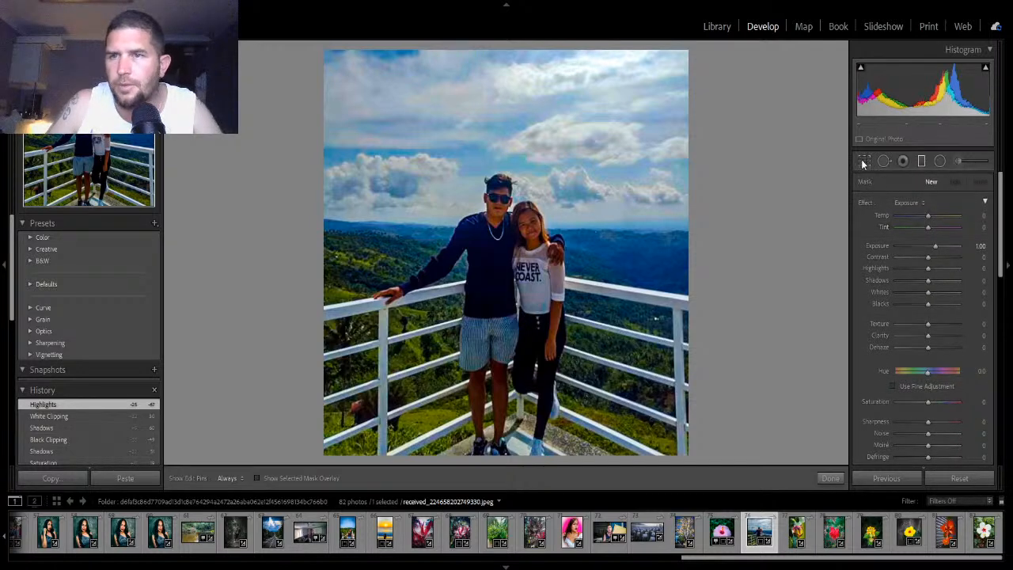
left_click(830, 480)
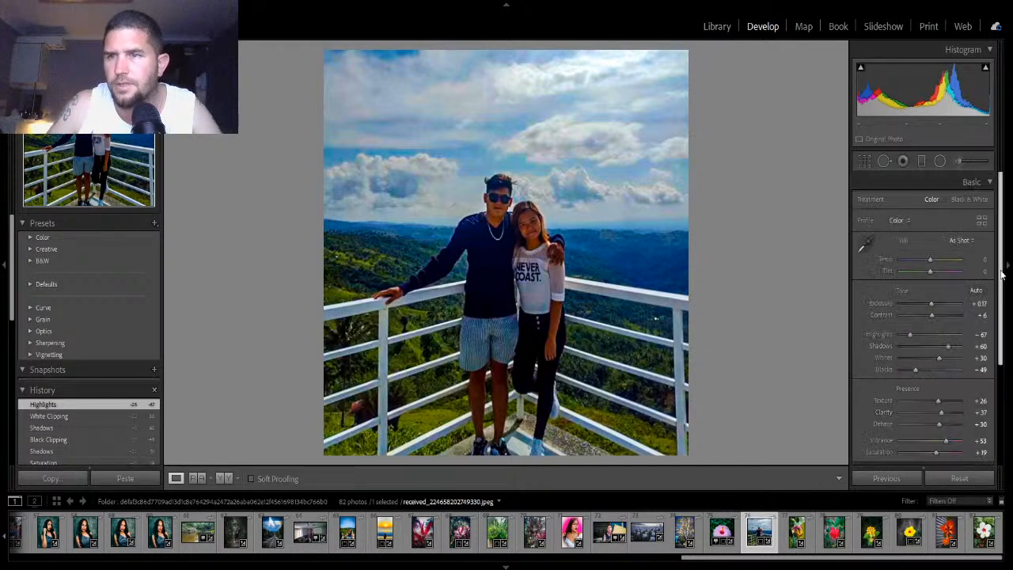
- Open the Tone Curve and shape a custom point curve with shadow, midtone and highlight points
scroll(974, 277, "down", 4)
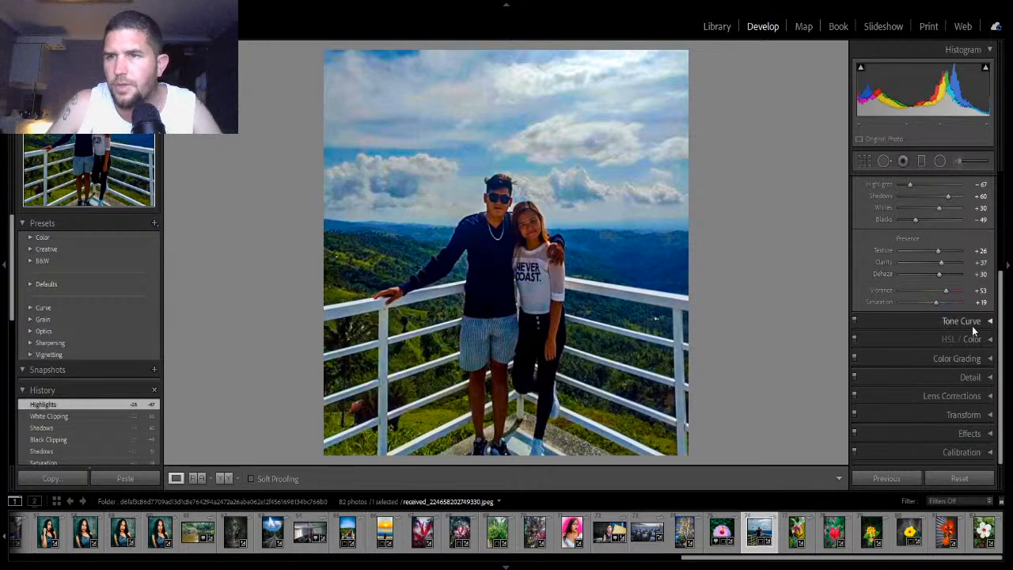
left_click(975, 321)
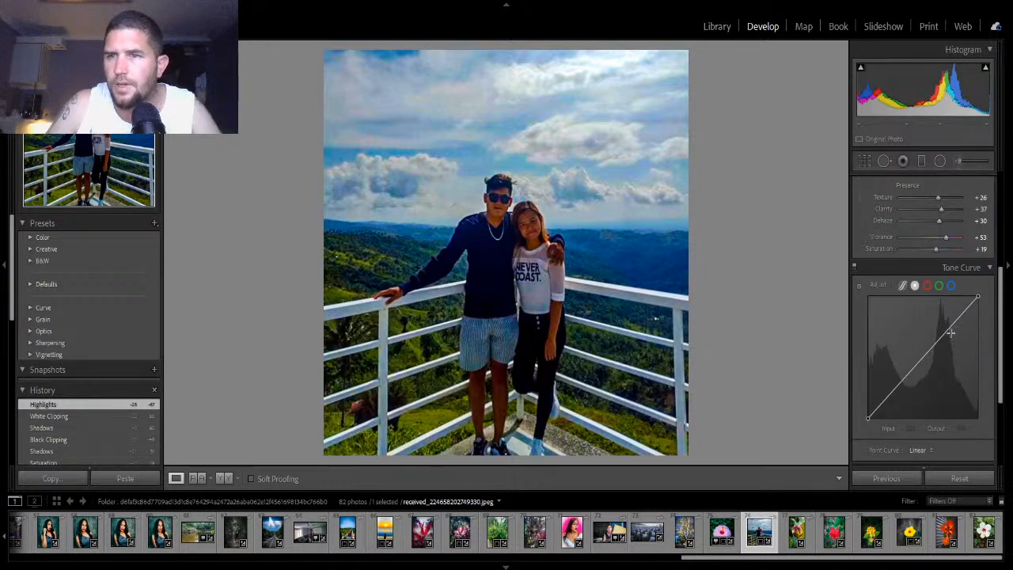
left_click_drag(949, 328, 947, 324)
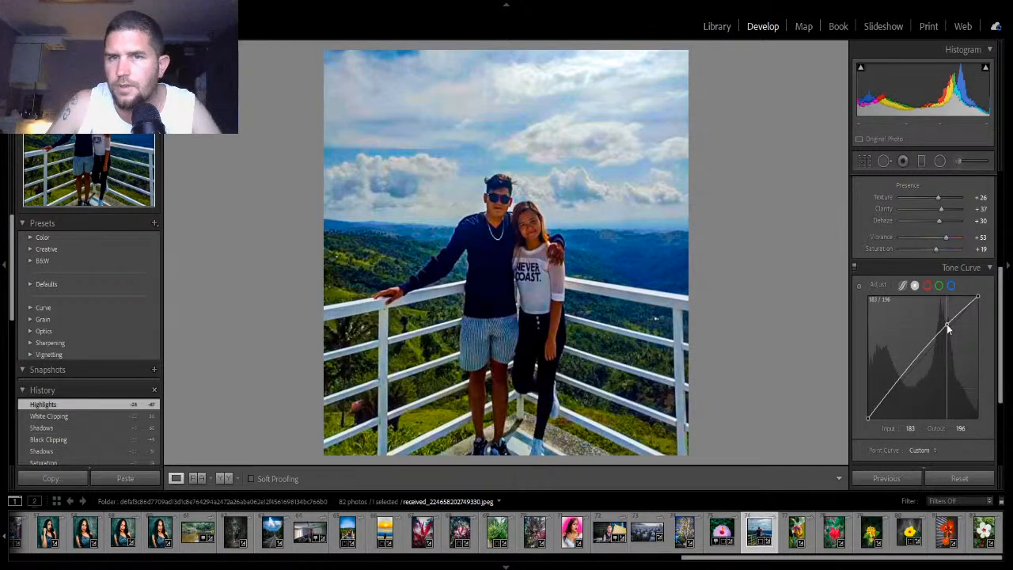
left_click(892, 389)
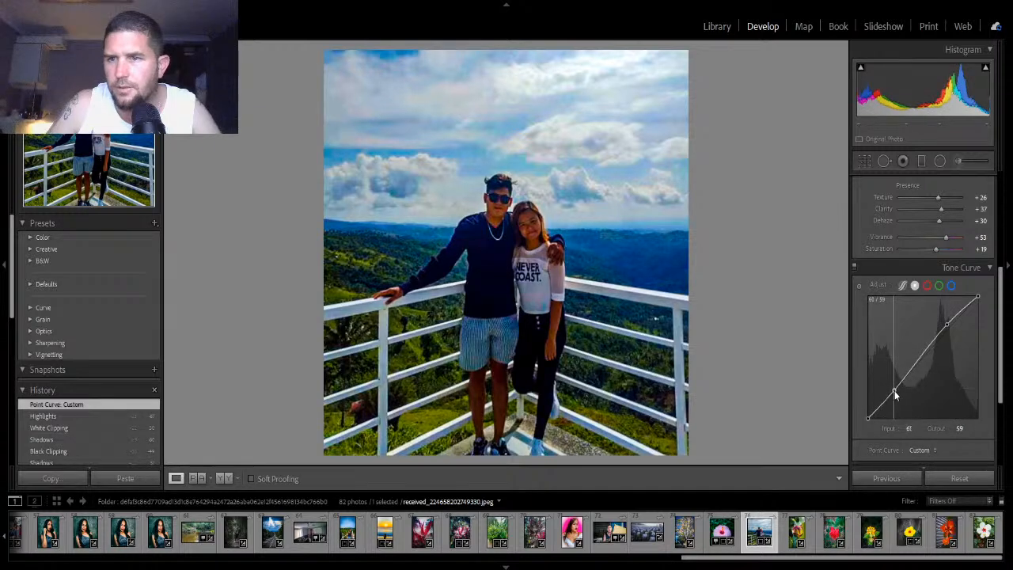
left_click_drag(895, 394, 896, 398)
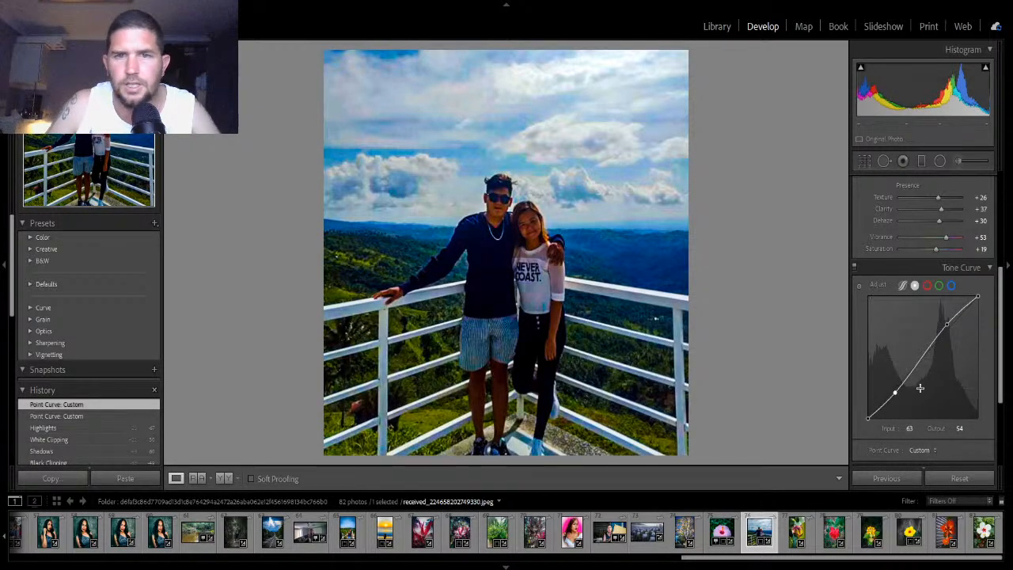
left_click_drag(946, 324, 945, 323)
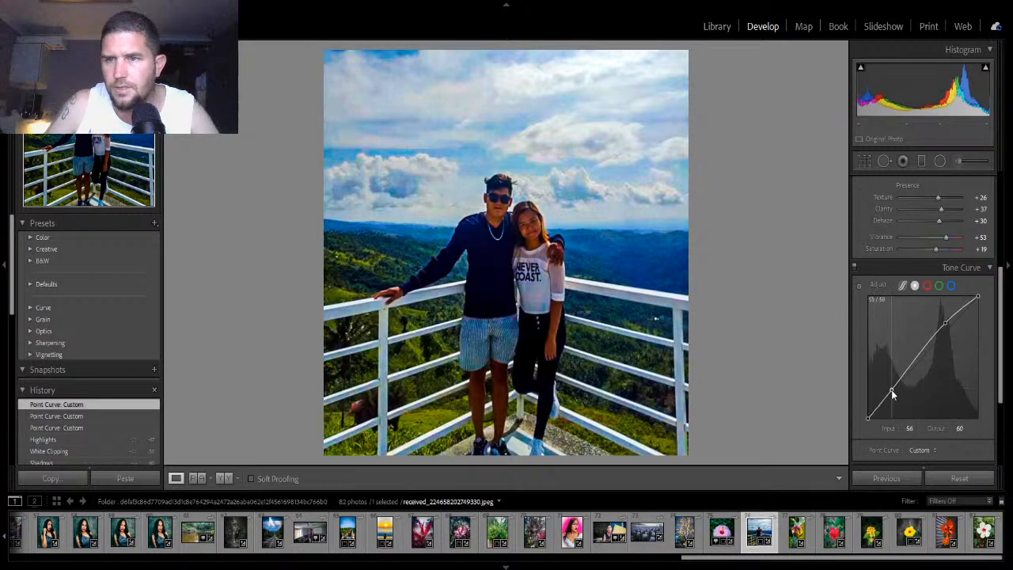
left_click_drag(895, 391, 890, 391)
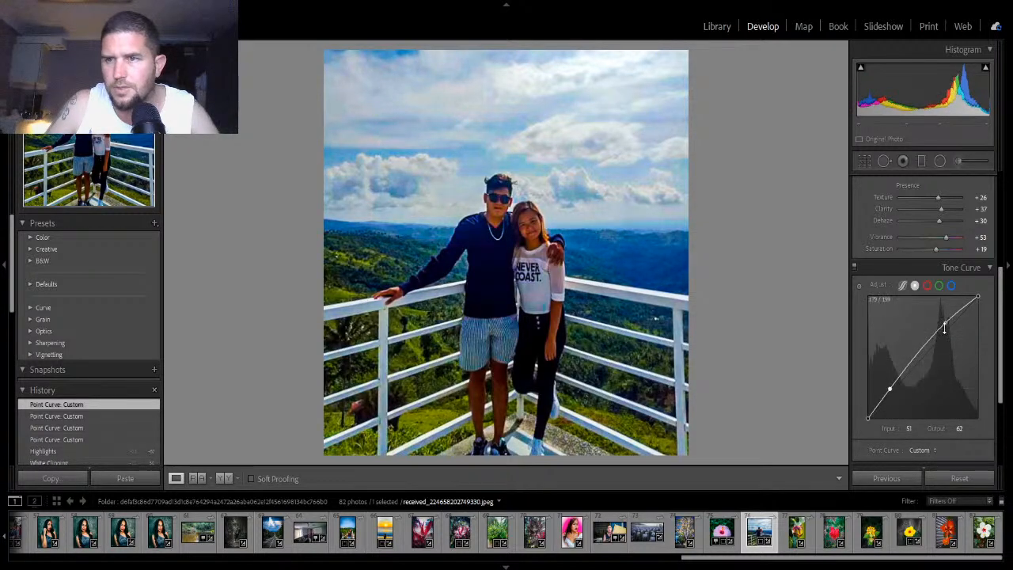
left_click_drag(945, 324, 954, 337)
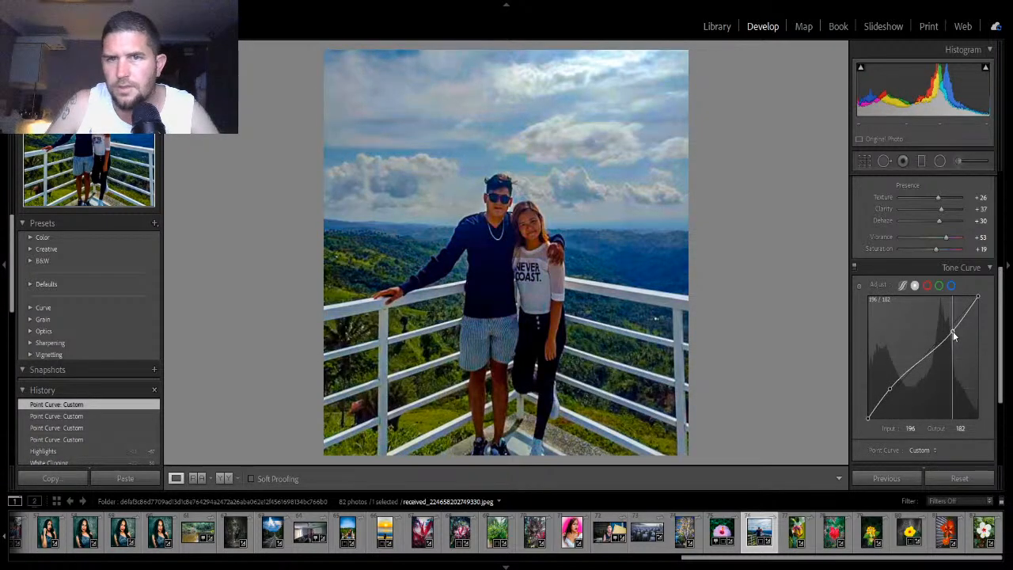
left_click_drag(954, 333, 947, 326)
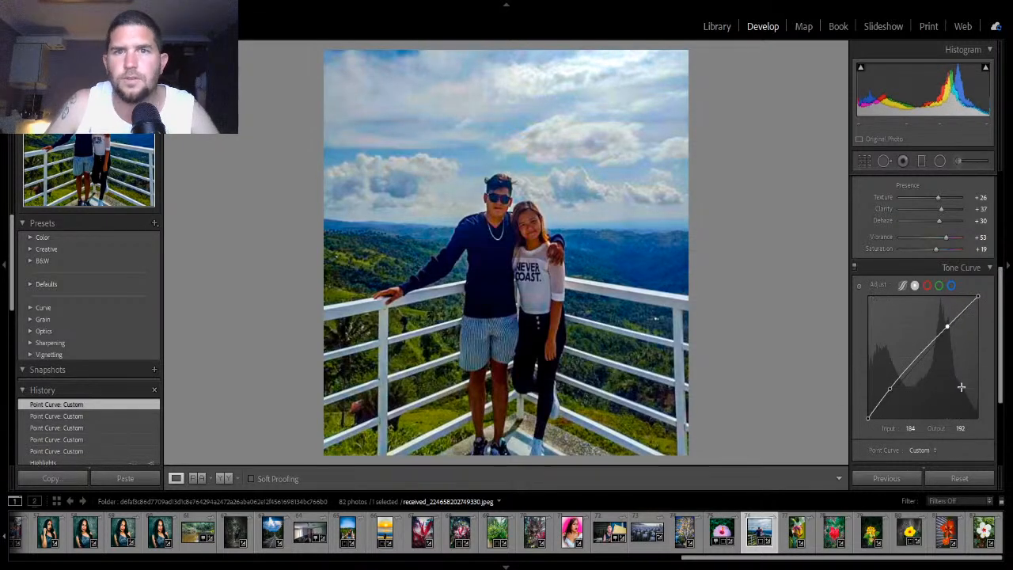
left_click(920, 359)
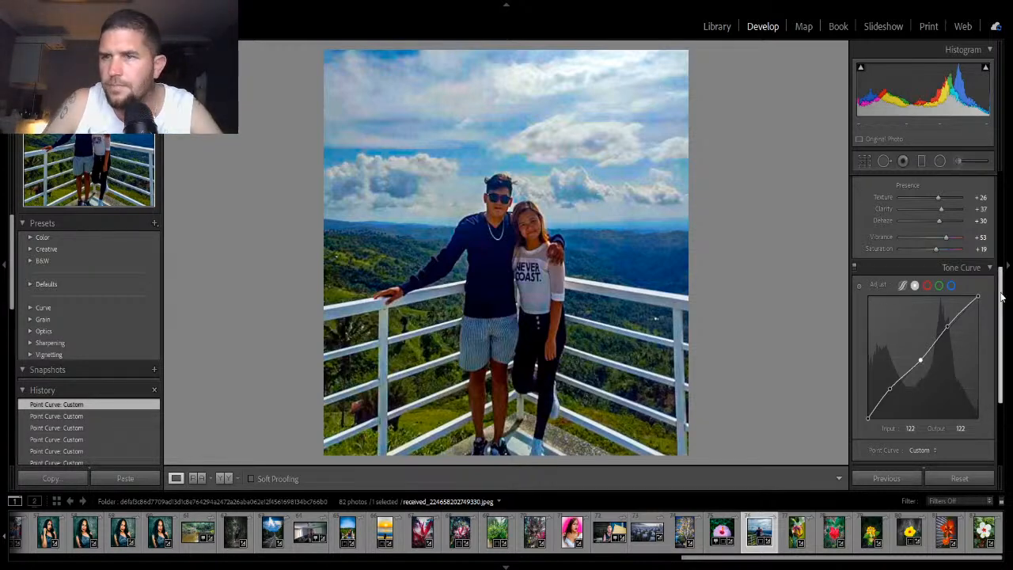
- Boost Vibrance to +67, Saturation to +35 and Dehaze to +40
left_click_drag(933, 248, 951, 240)
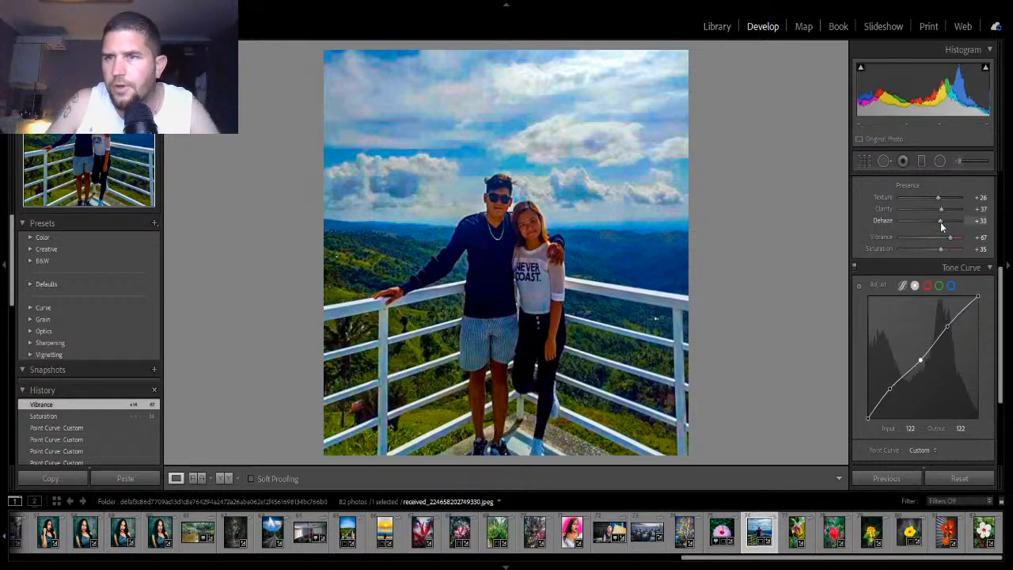
left_click_drag(939, 221, 942, 221)
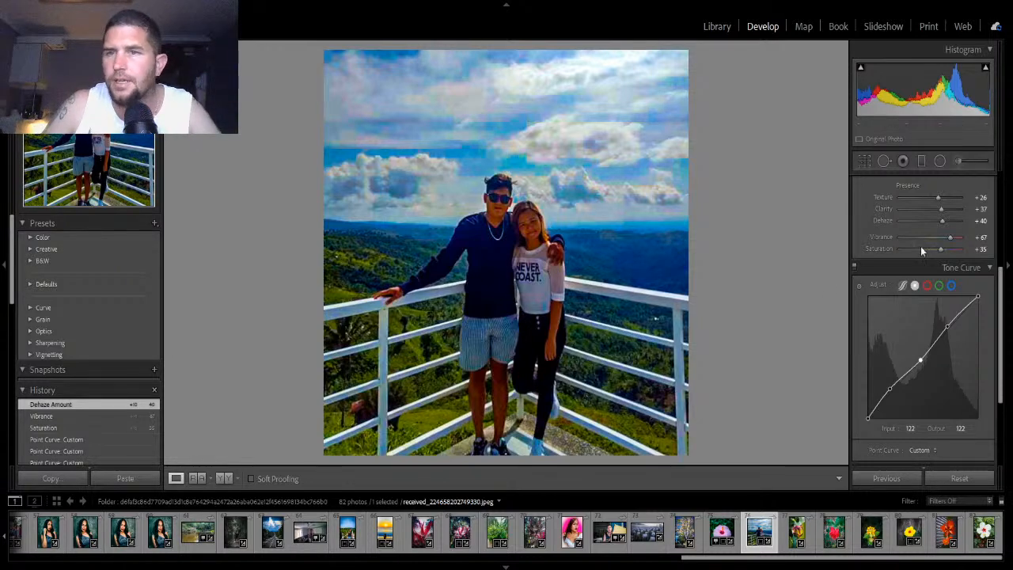
- Open the Detail panel and set sharpening Amount to 32
scroll(926, 252, "down", 3)
scroll(931, 250, "up", 3)
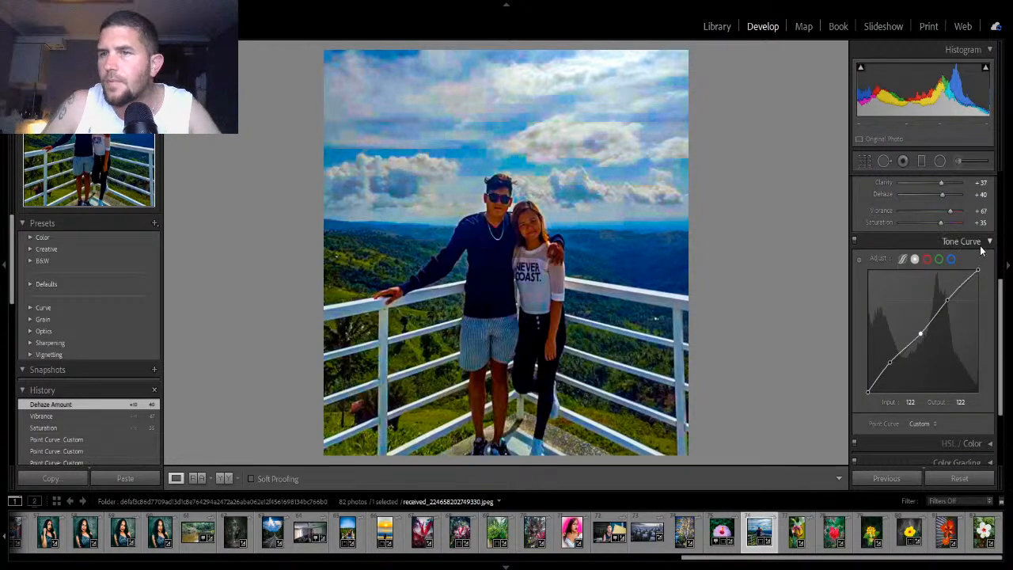
scroll(983, 247, "up", 1)
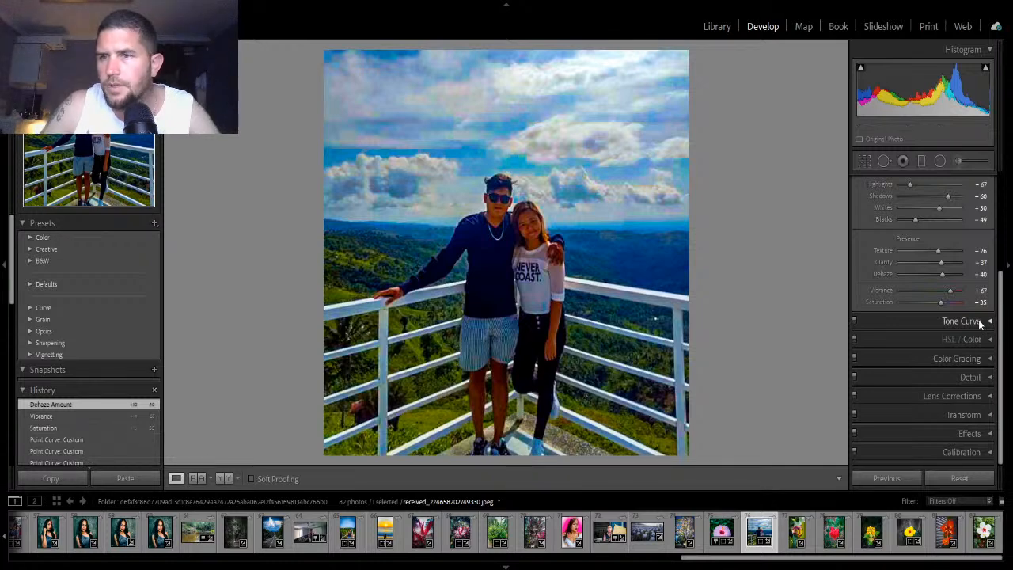
scroll(981, 320, "up", 2)
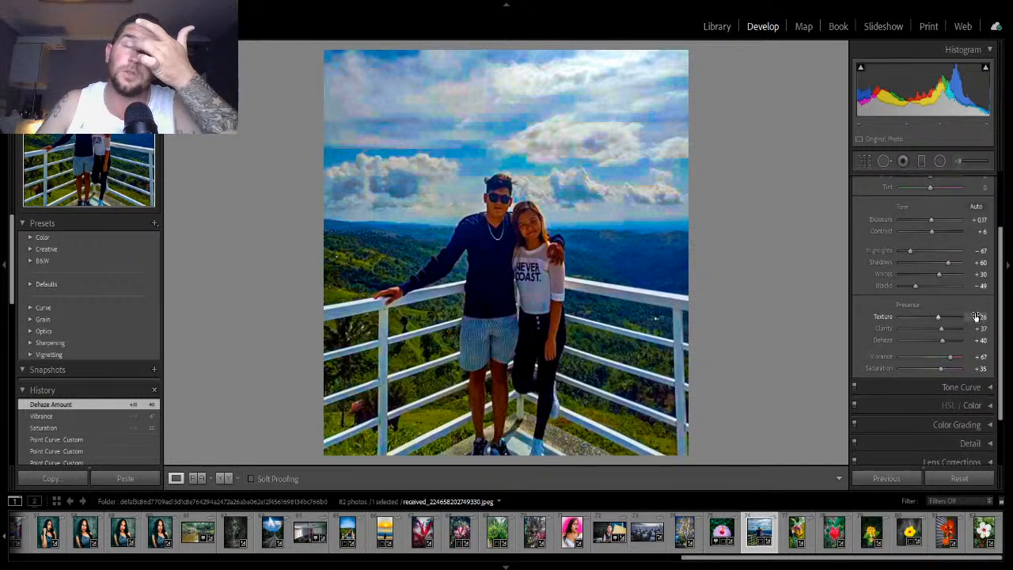
scroll(975, 315, "up", 2)
left_click(986, 182)
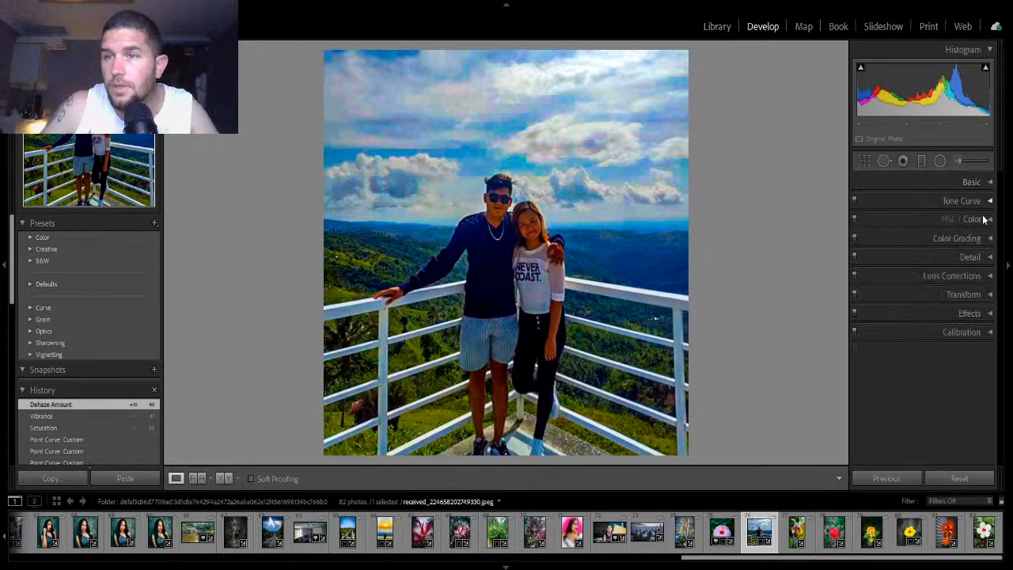
left_click(987, 261)
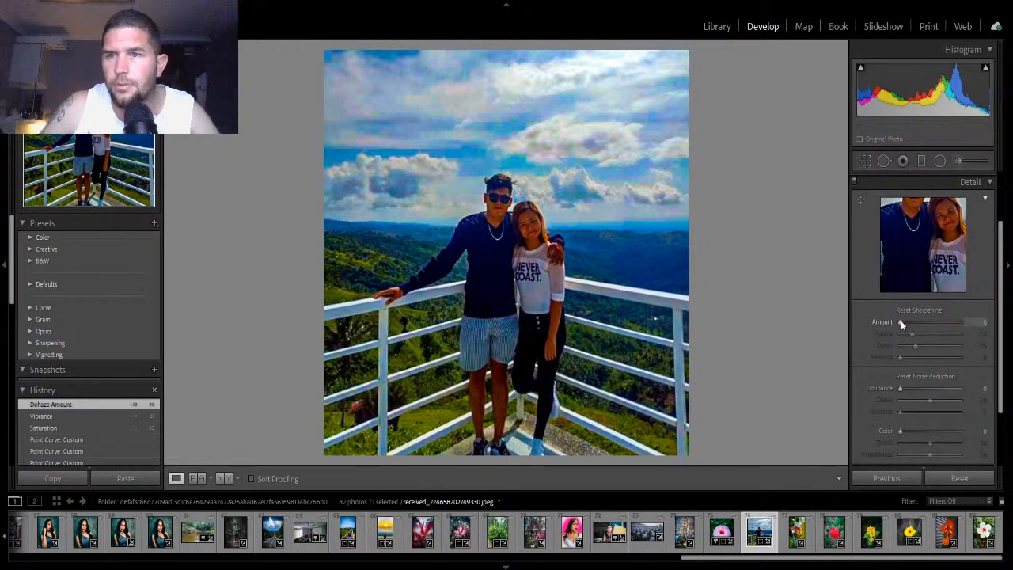
left_click_drag(901, 320, 918, 326)
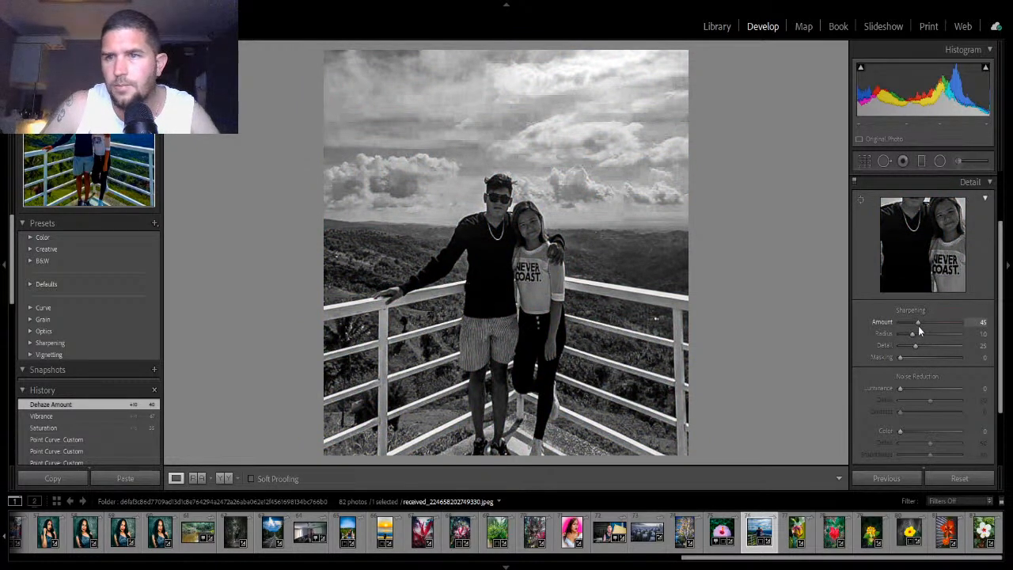
left_click_drag(914, 326, 912, 326)
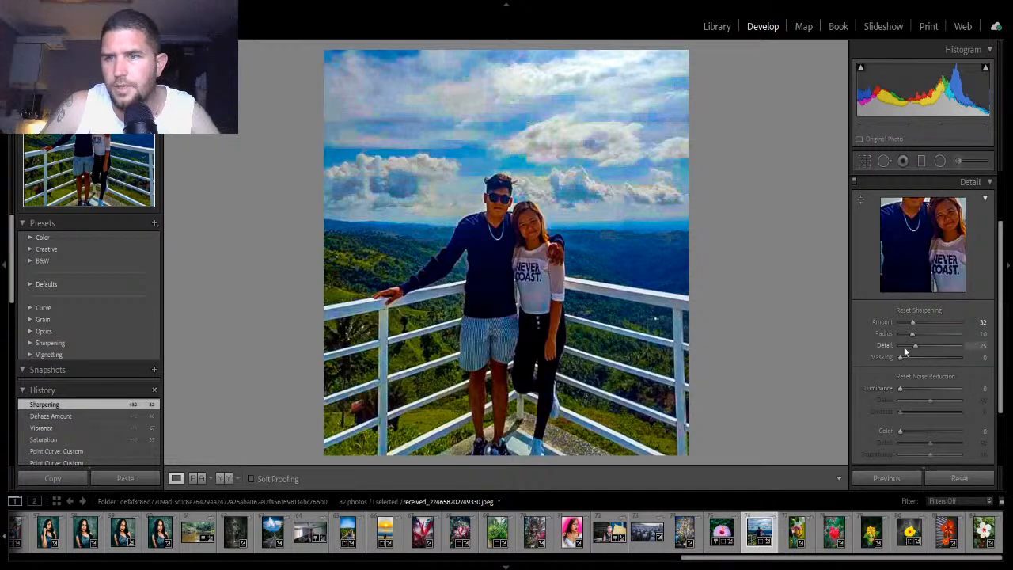
- Set sharpening Masking to 58, Luminance noise reduction to 19 and Color noise reduction to 34
left_click_drag(901, 355, 941, 365)
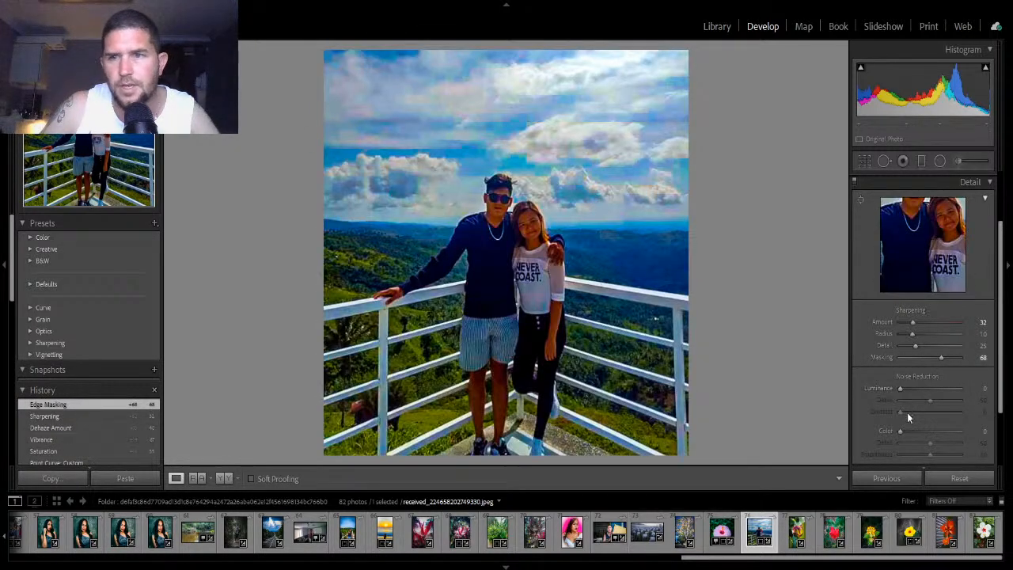
left_click_drag(942, 357, 935, 358)
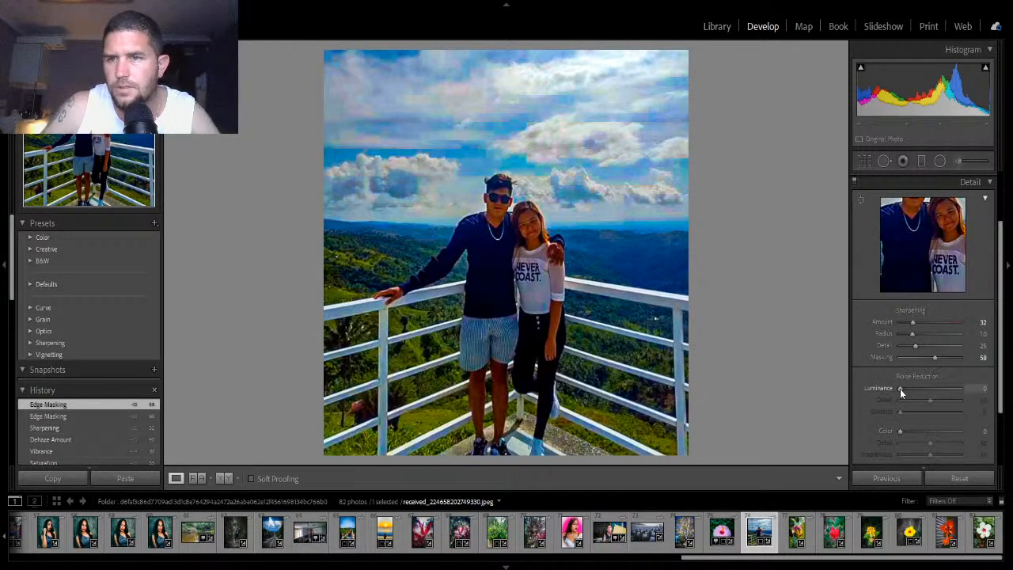
left_click_drag(900, 388, 912, 392)
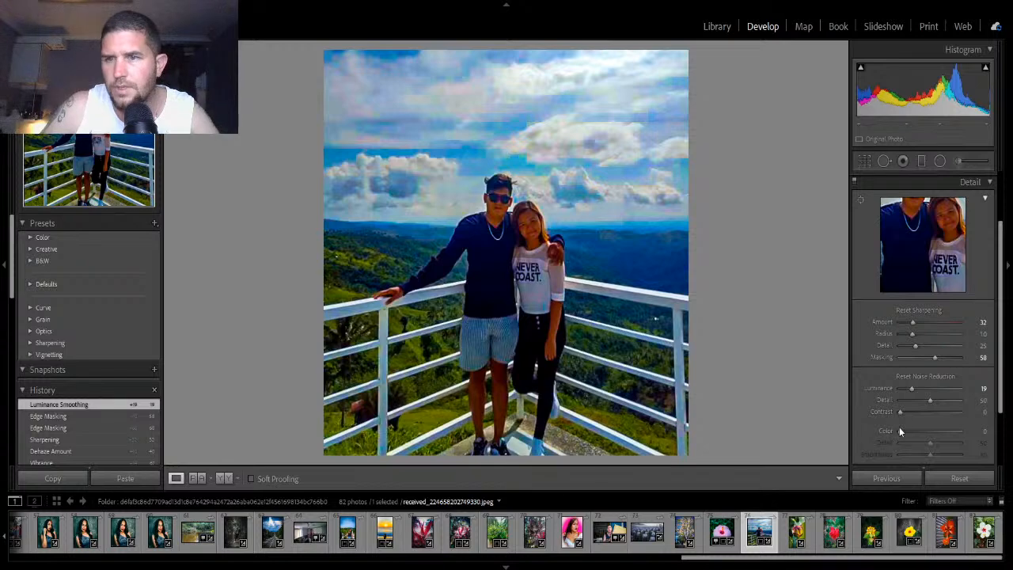
left_click_drag(899, 432, 921, 432)
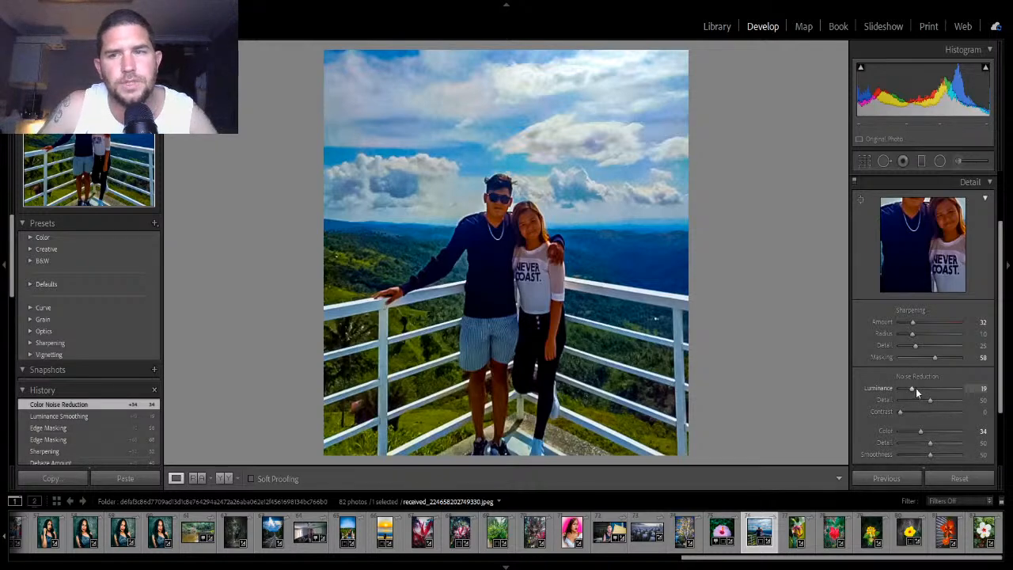
- Reset Masking and Luminance noise reduction, then set Masking to 73 while previewing the edge mask
double_click(934, 357)
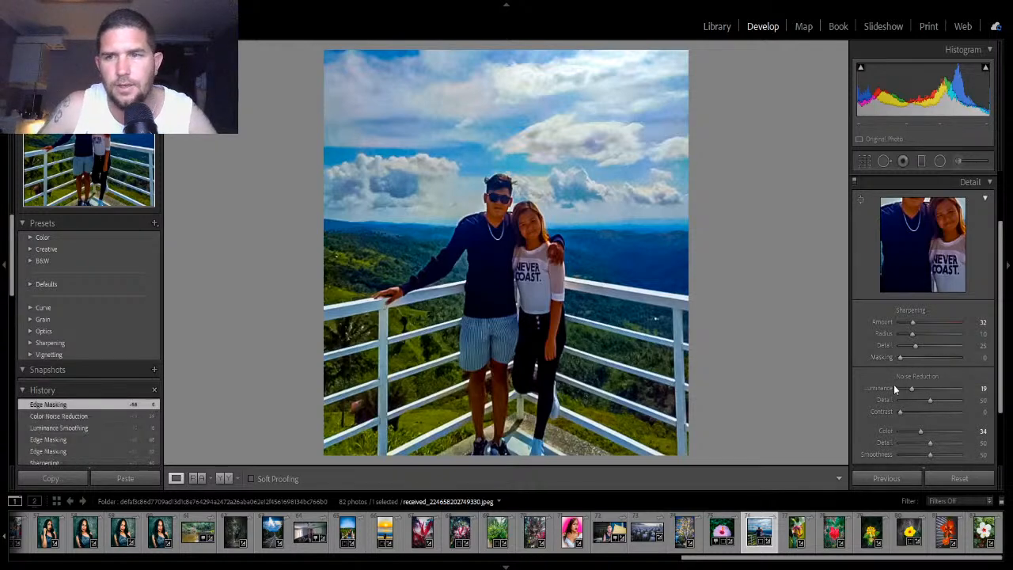
double_click(911, 389)
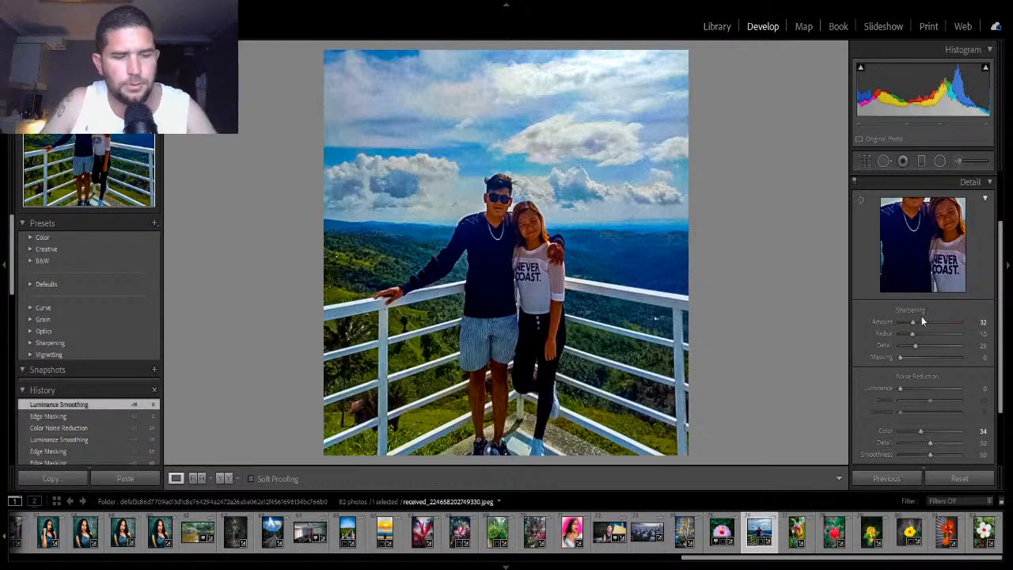
key("alt")
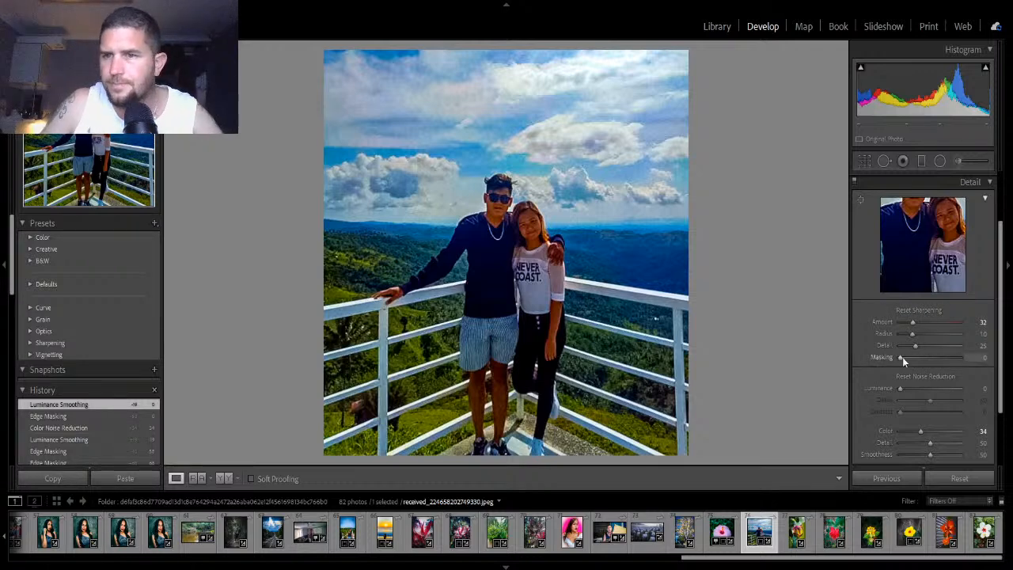
mouse_move(901, 357)
left_mouse_down()
mouse_move(941, 363)
mouse_move(918, 361)
left_mouse_up()
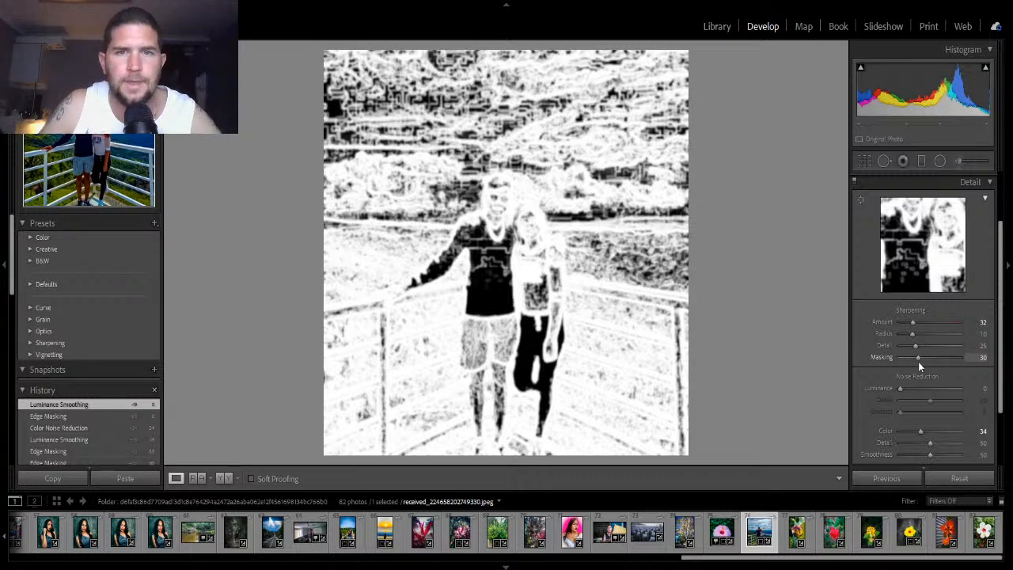
left_click_drag(918, 362, 918, 361)
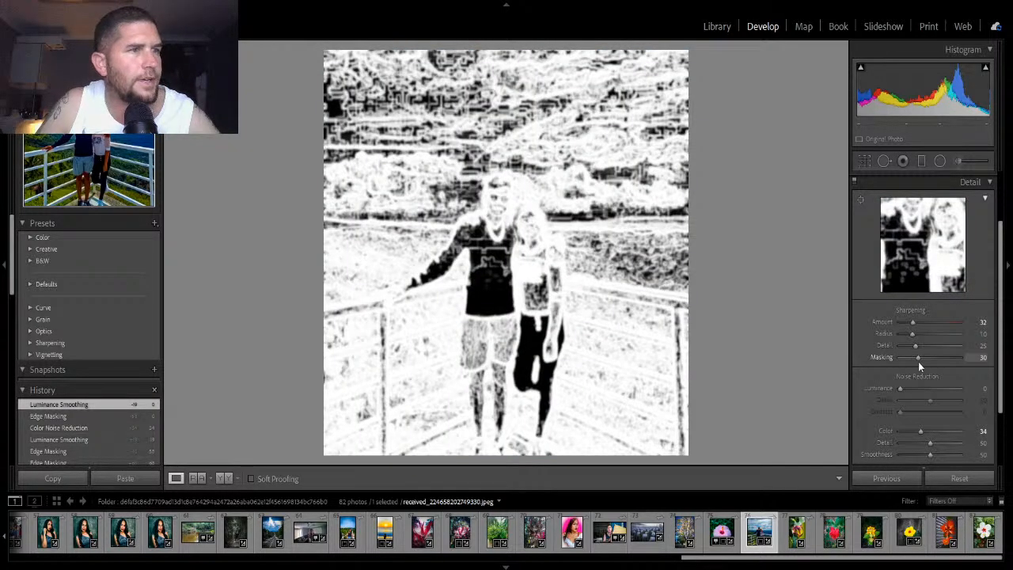
left_click_drag(918, 362, 944, 361)
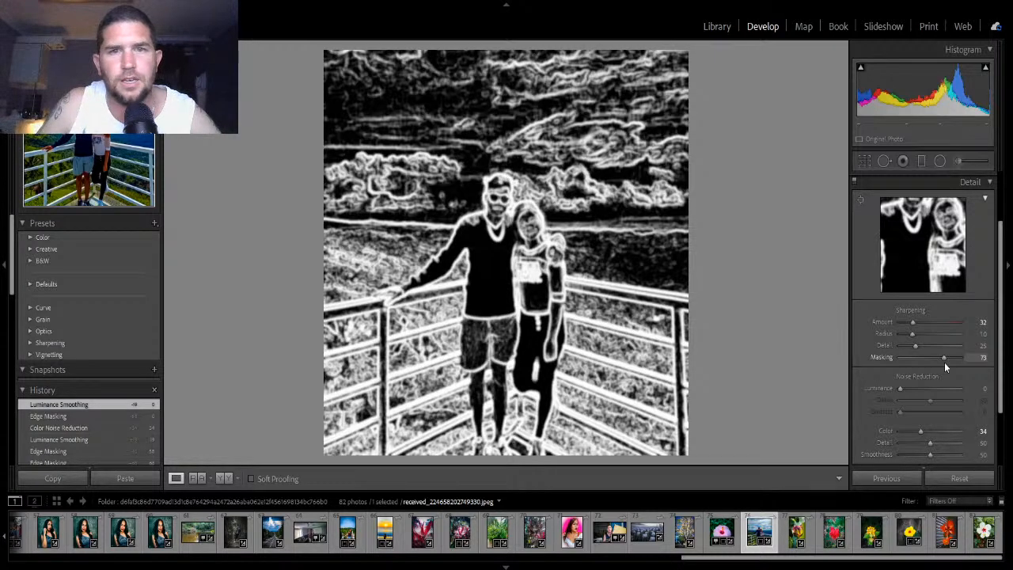
left_click_drag(944, 362, 944, 362)
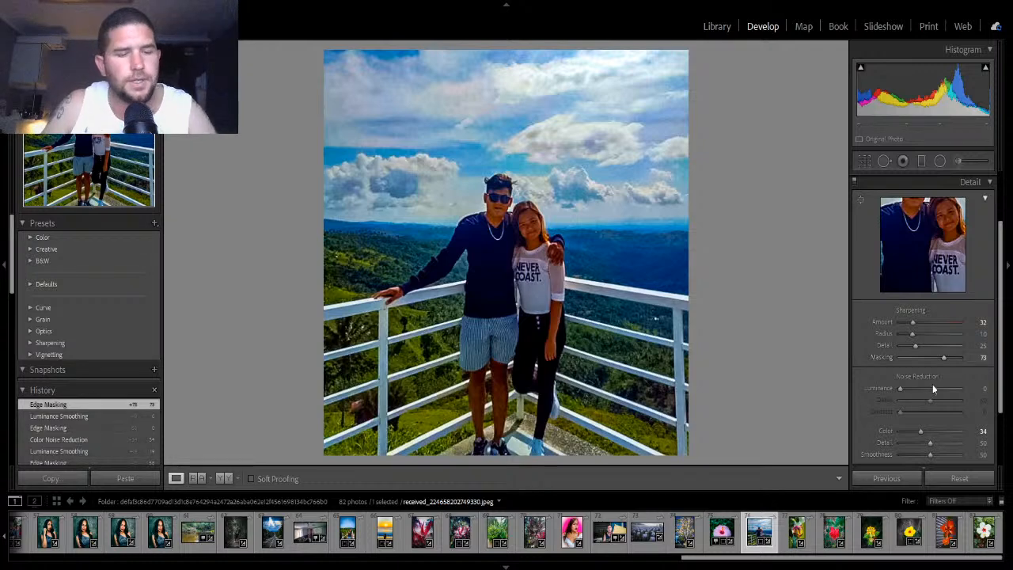
- Set Luminance noise reduction to 30 while previewing its effect in grayscale
key("alt")
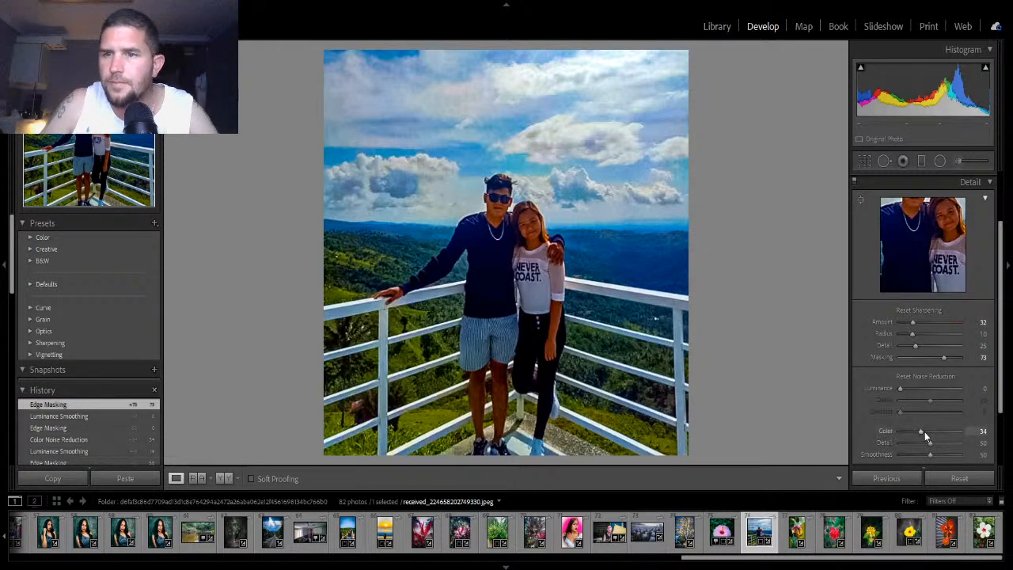
left_click(901, 388, "alt")
left_click_drag(901, 388, 930, 404)
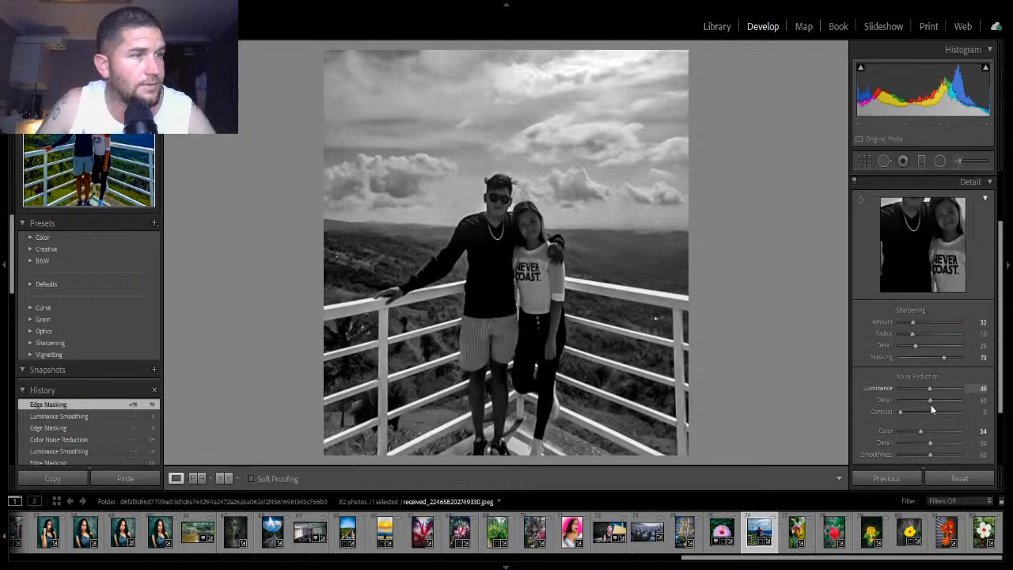
left_click_drag(931, 405, 1004, 415)
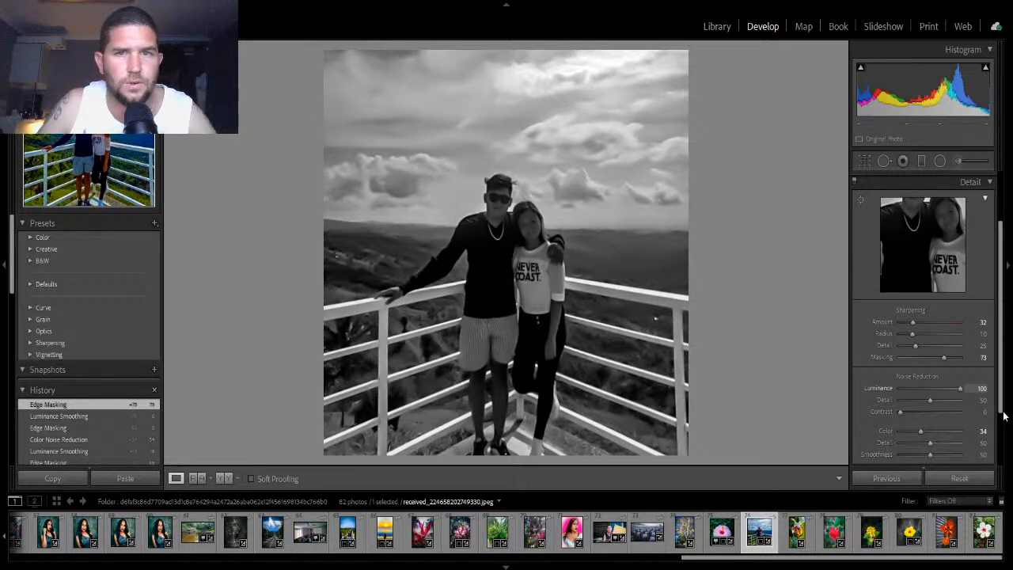
mouse_move(937, 402)
left_mouse_down()
mouse_move(906, 398)
mouse_move(920, 400)
left_mouse_up()
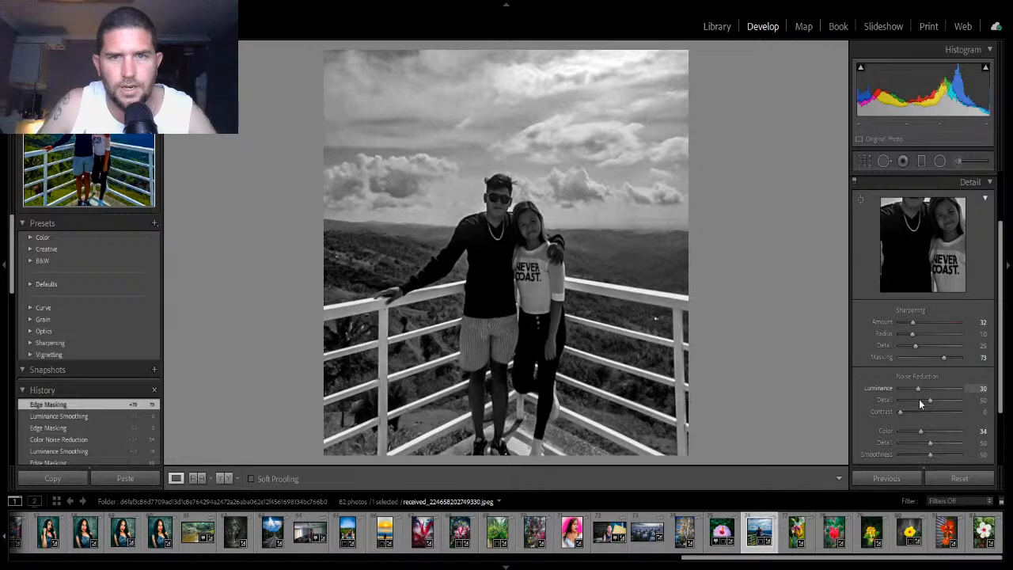
left_click_drag(919, 404, 920, 402)
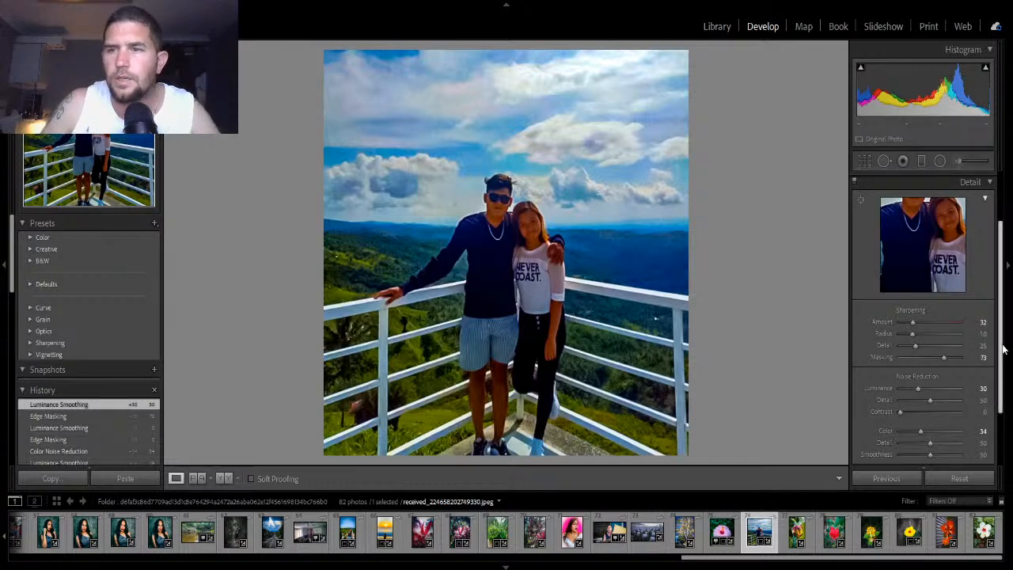
- Review the Basic panel settings before returning to the Detail panel
scroll(1001, 348, "down", 3)
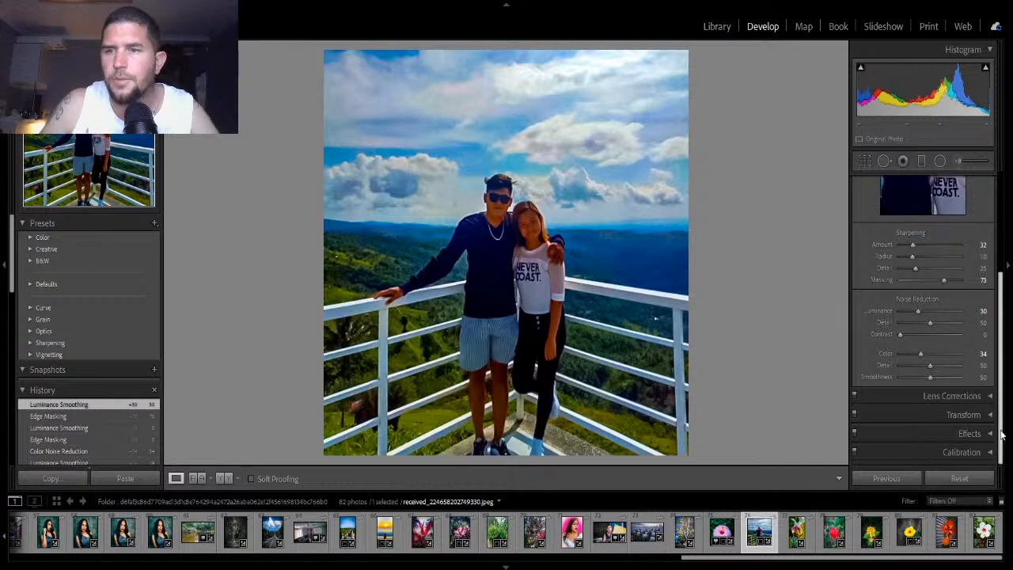
scroll(995, 286, "up", 6)
scroll(1003, 322, "down", 6)
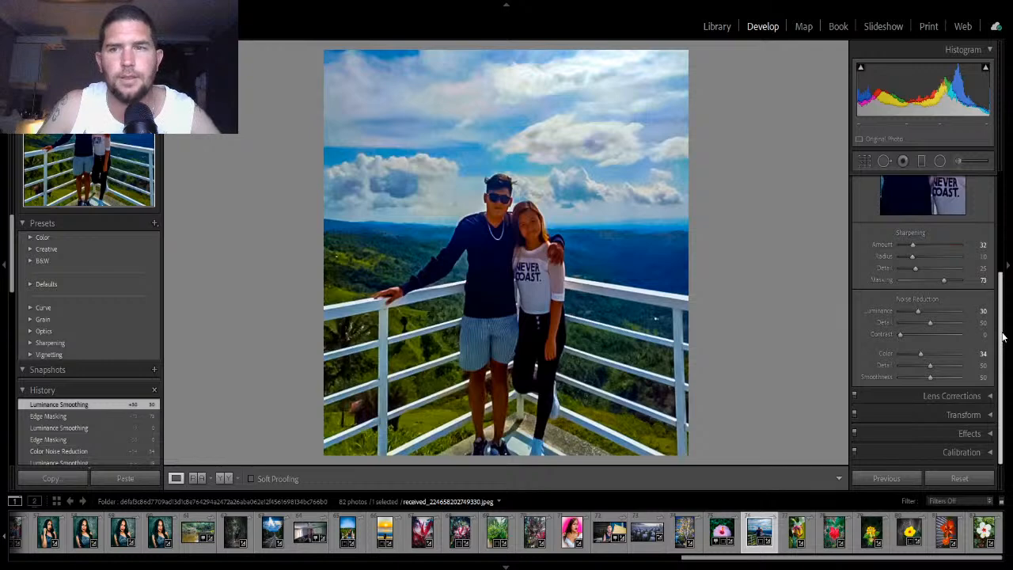
scroll(1003, 338, "up", 4)
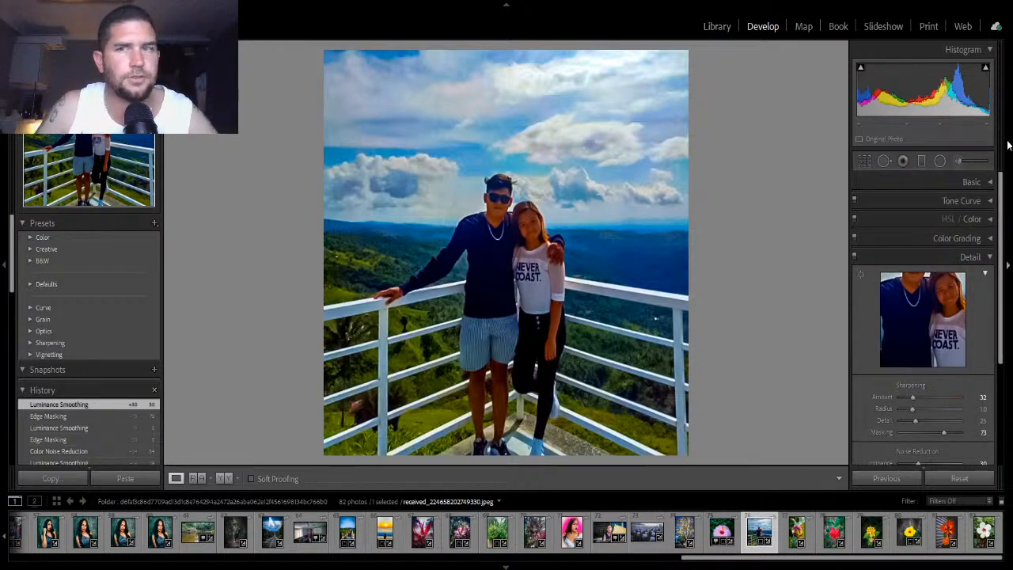
left_click(971, 182)
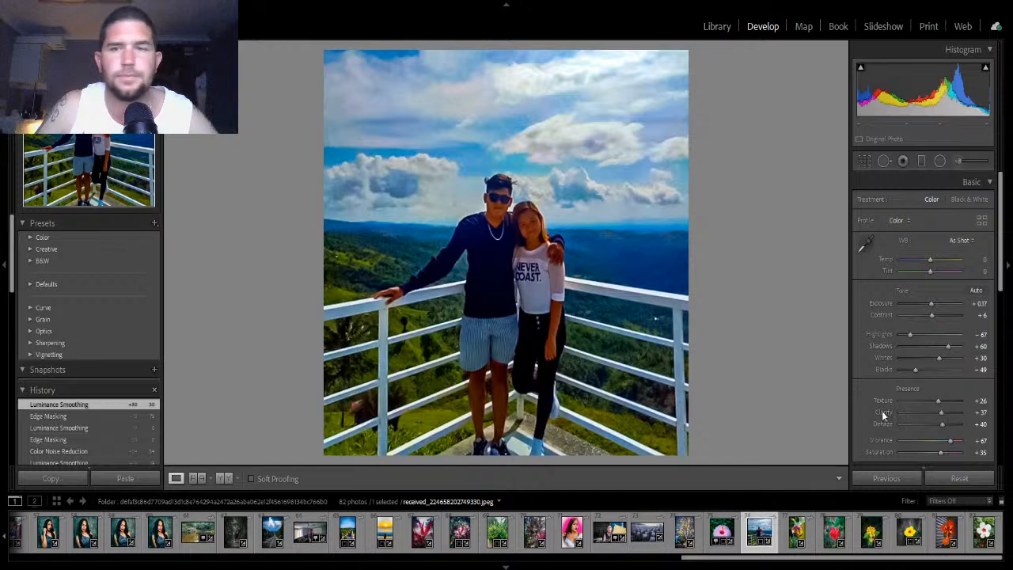
left_click(990, 182)
scroll(975, 321, "down", 2)
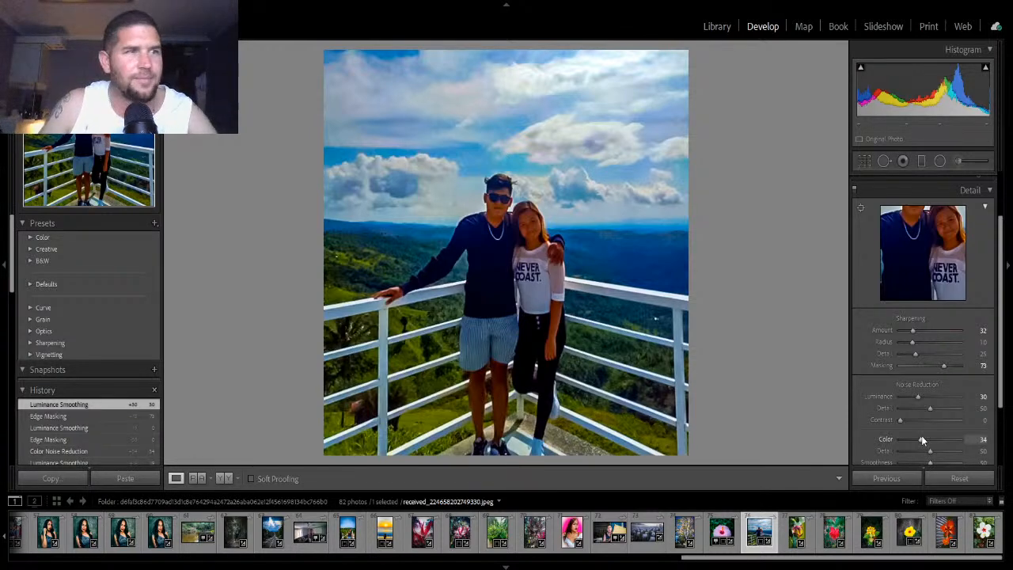
- Reset sharpening Masking, sharpening Amount and Luminance noise reduction to 0
double_click(942, 366)
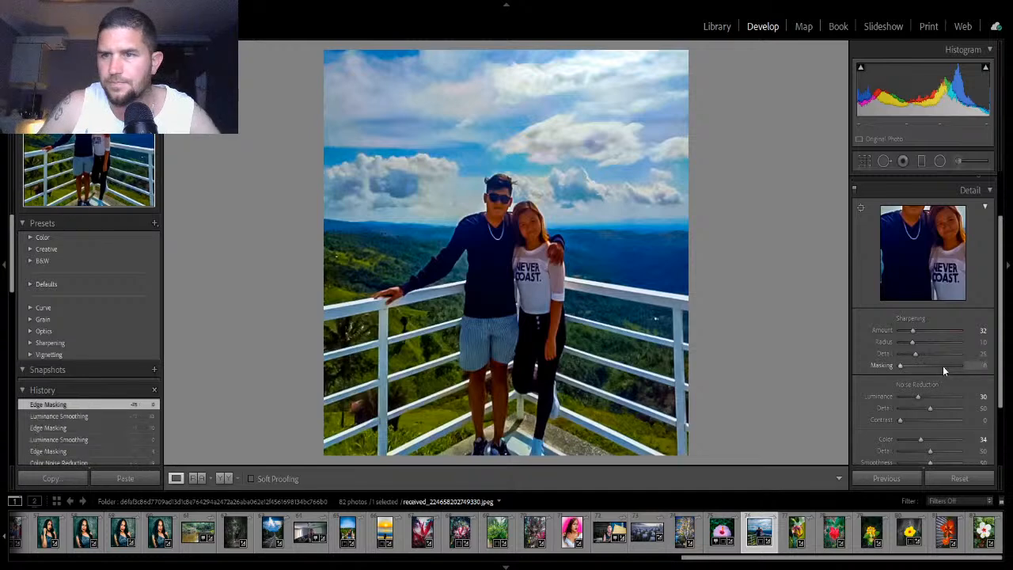
double_click(915, 330)
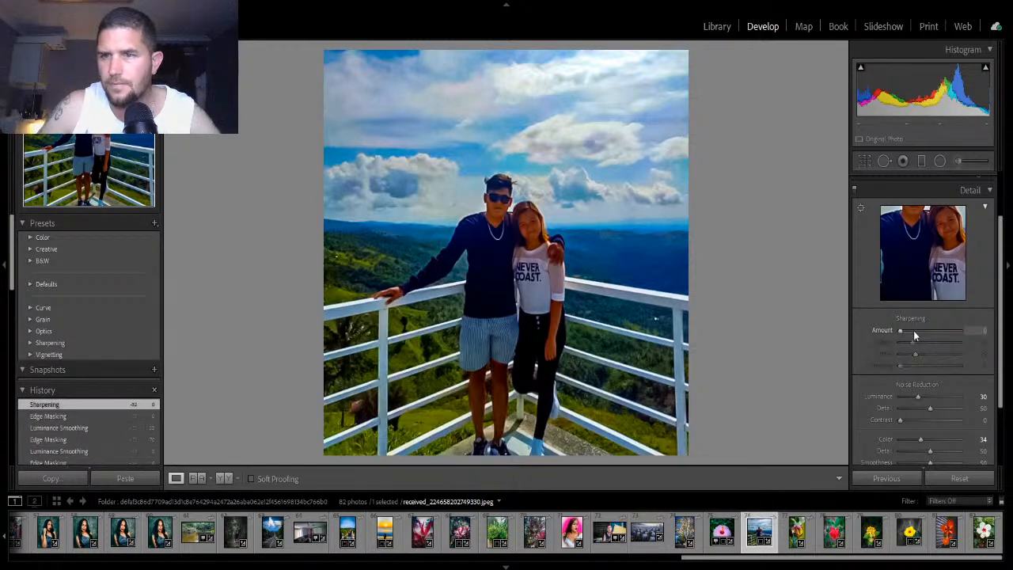
double_click(922, 398)
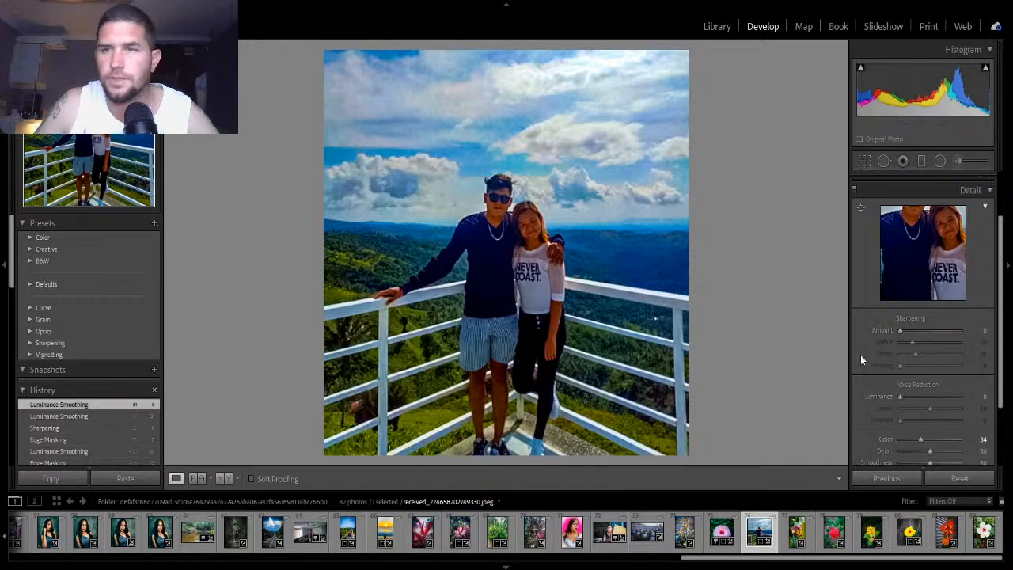
- Set sharpening Amount to 32 and Masking to 70 while previewing the edge mask
key("alt")
left_click_drag(901, 331, 914, 333)
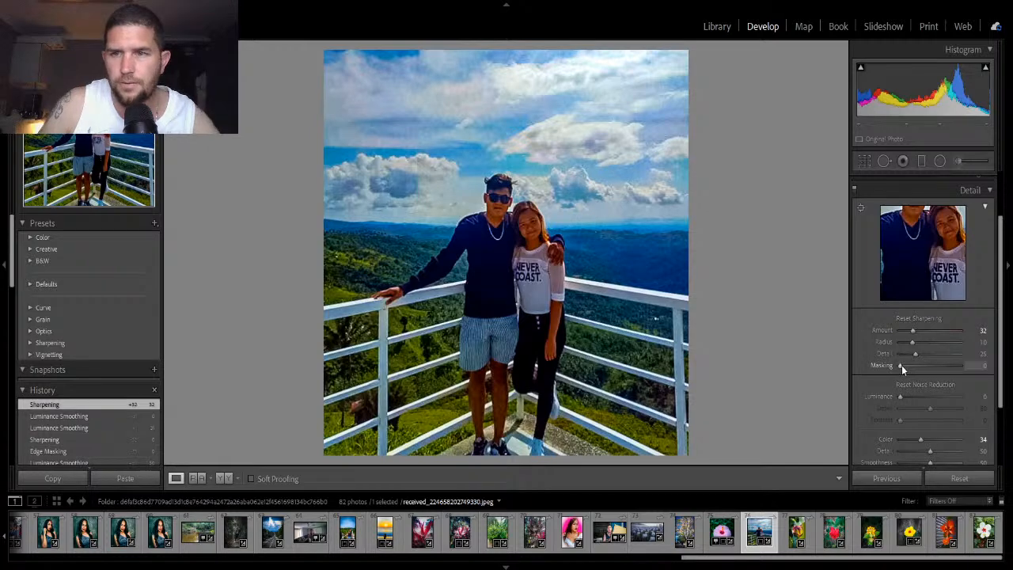
left_click(901, 365, "alt")
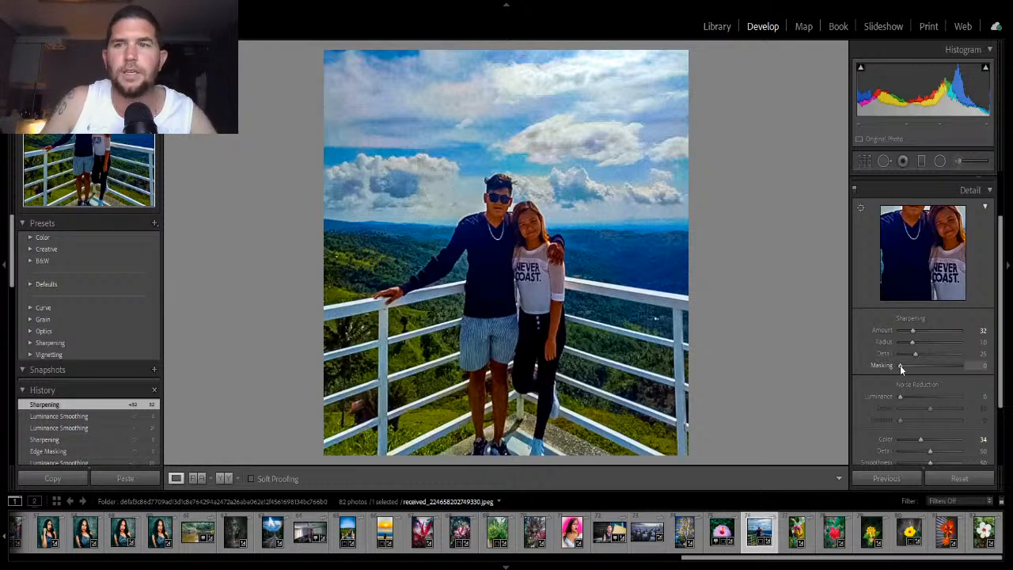
left_click(900, 365, "alt")
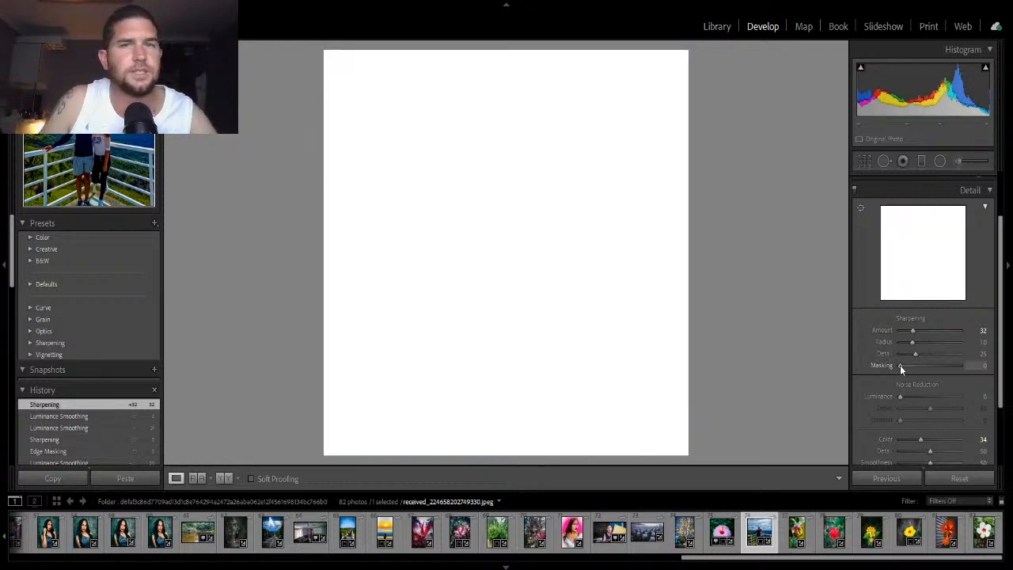
left_click_drag(900, 365, 941, 367)
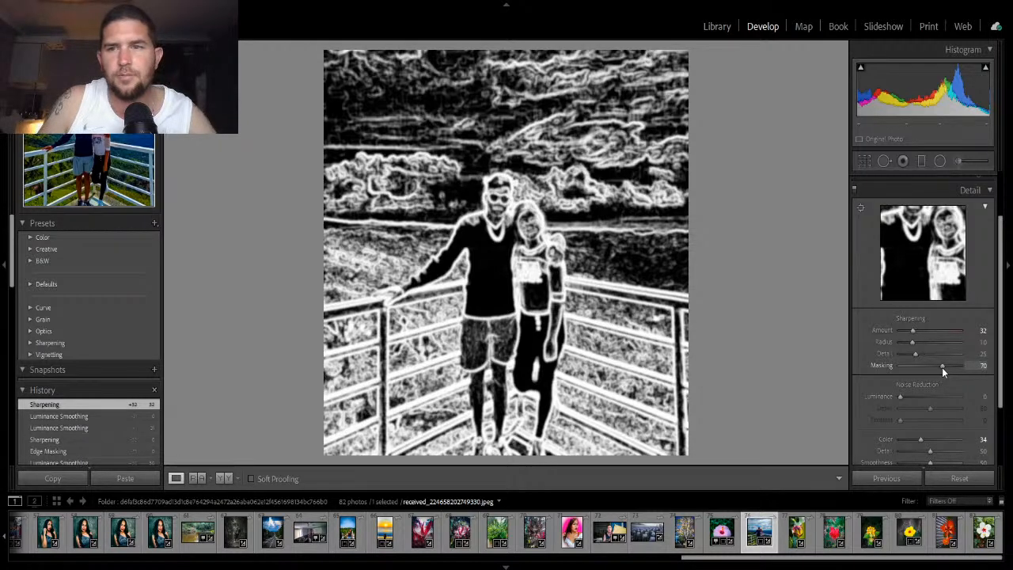
- Re-enter 70 as the sharpening Masking value after nudging its slider
mouse_move(942, 367)
left_mouse_down()
mouse_move(898, 380)
mouse_move(915, 365)
mouse_move(954, 368)
mouse_move(858, 373)
mouse_move(958, 368)
mouse_move(929, 372)
mouse_move(942, 370)
left_mouse_up()
key("alt")
left_click(982, 365)
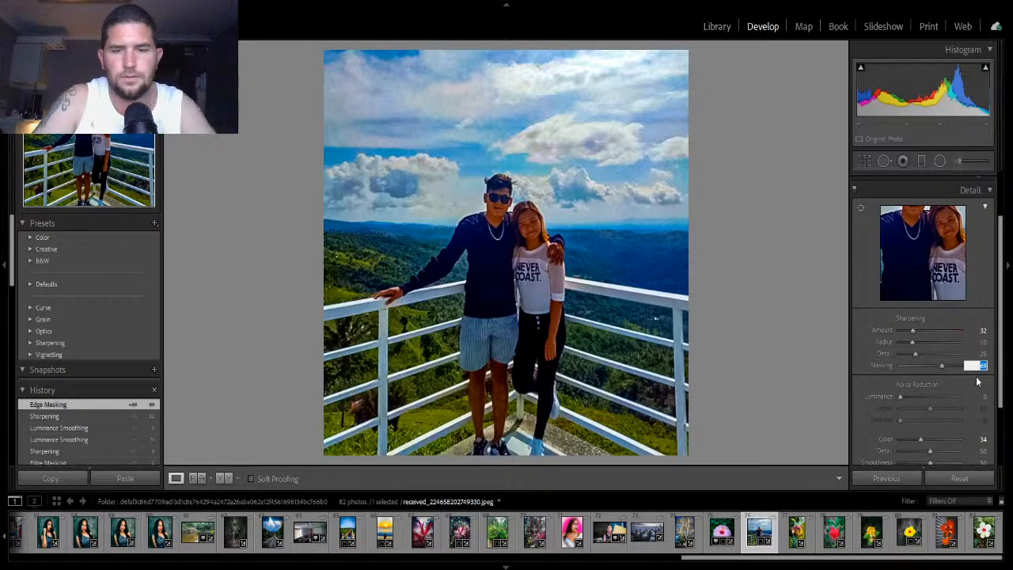
type("07")
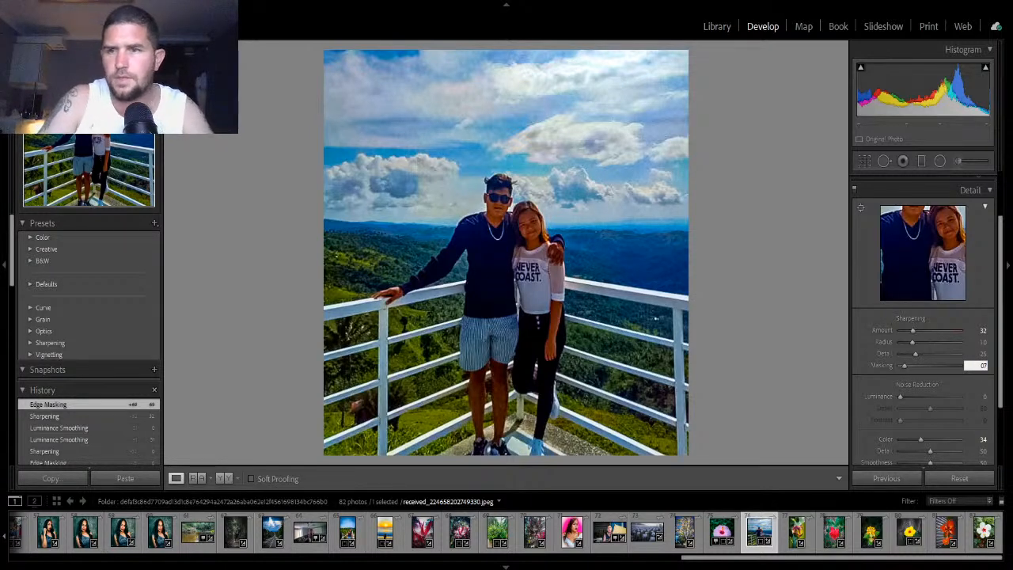
type("0")
key("Return")
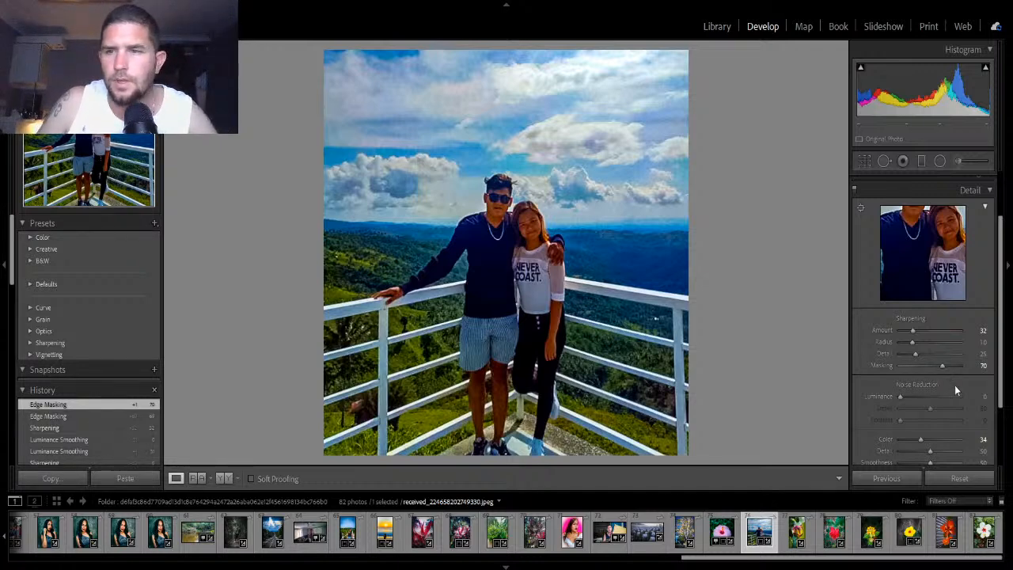
- Set Luminance noise reduction to 25 while previewing its effect in grayscale
key("alt")
left_click(899, 397, "alt")
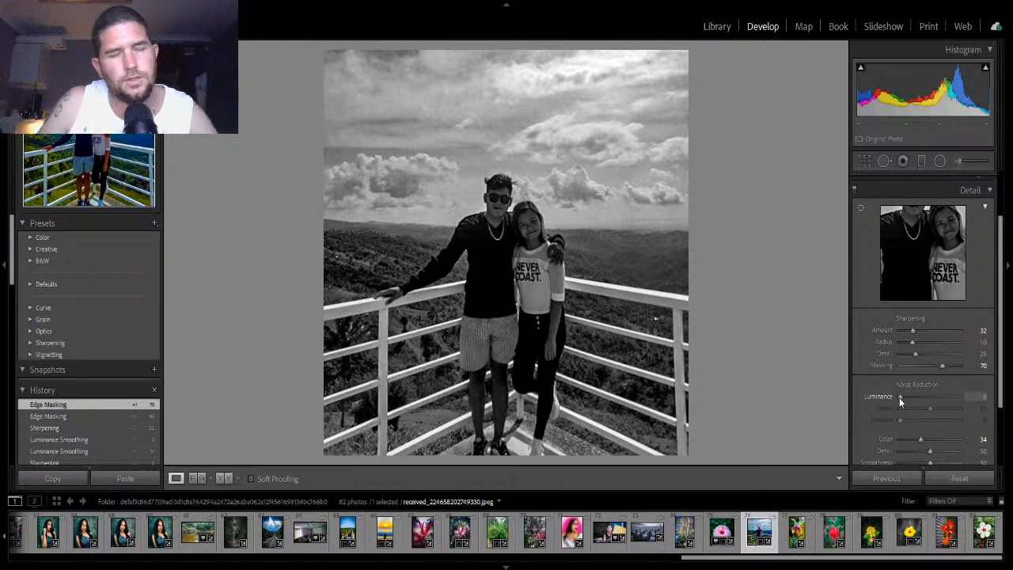
left_click_drag(899, 397, 900, 398)
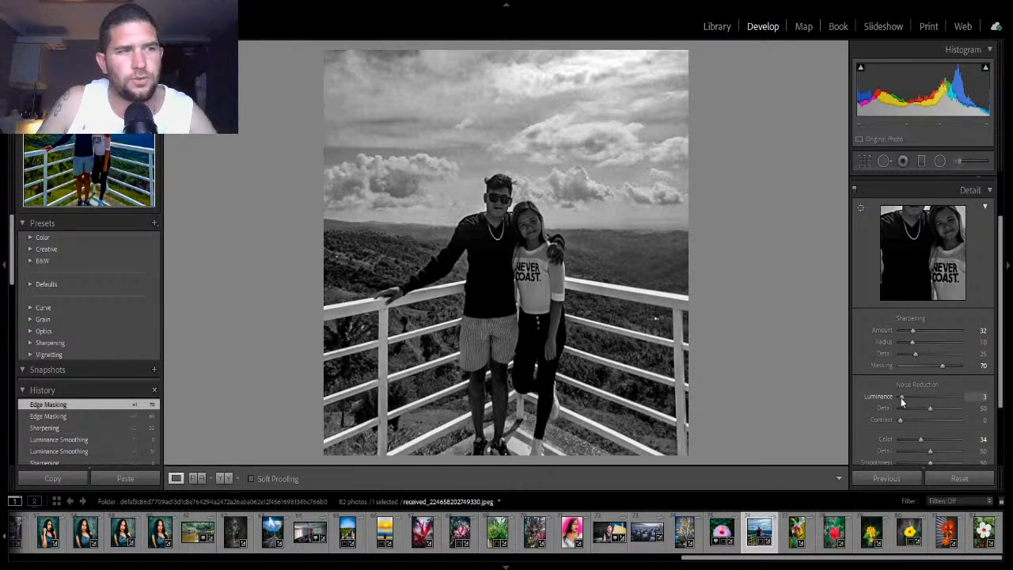
left_click_drag(907, 397, 922, 398)
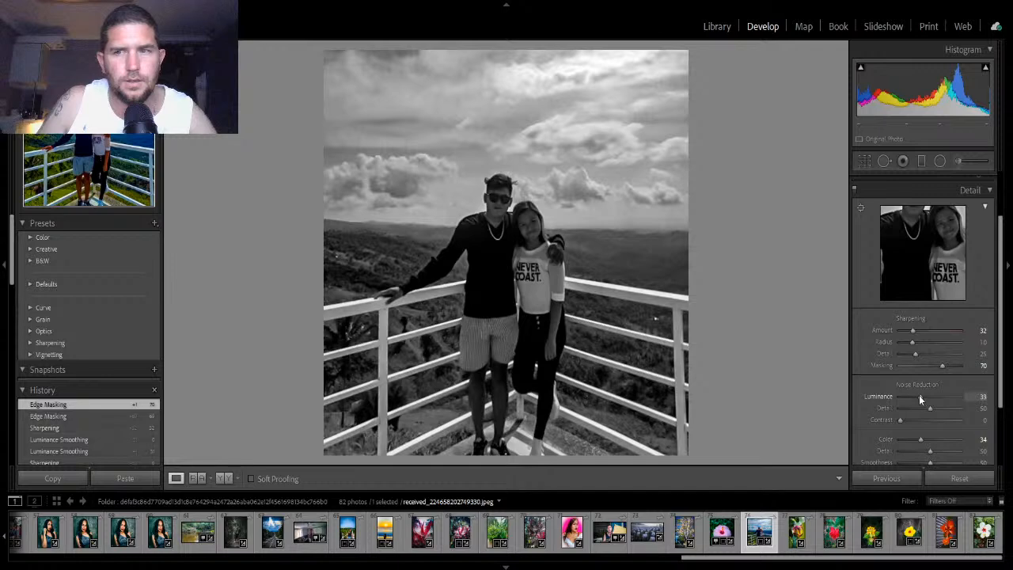
left_click_drag(914, 395, 914, 394)
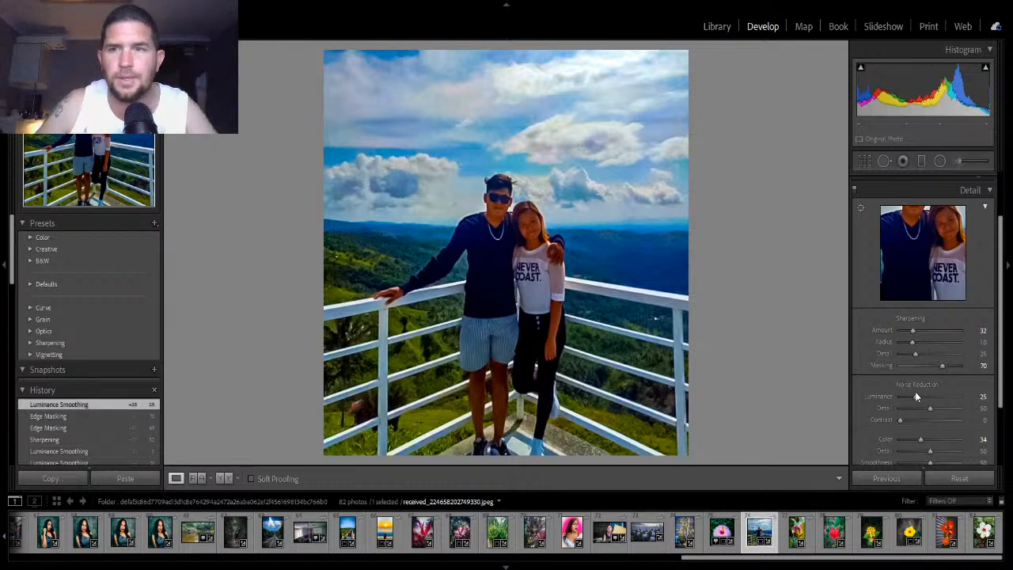
- Push Luminance noise reduction up to 100 and back down to 4 to compare the smoothing in grayscale
key("alt")
left_click(915, 396, "alt")
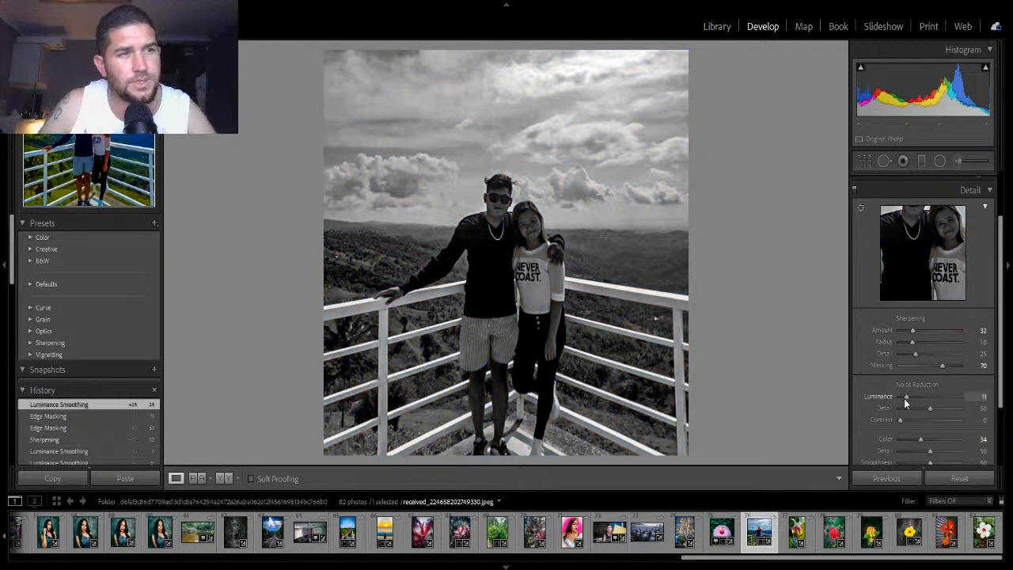
mouse_move(906, 404)
left_mouse_down()
mouse_move(932, 406)
mouse_move(905, 405)
mouse_move(914, 409)
left_mouse_up()
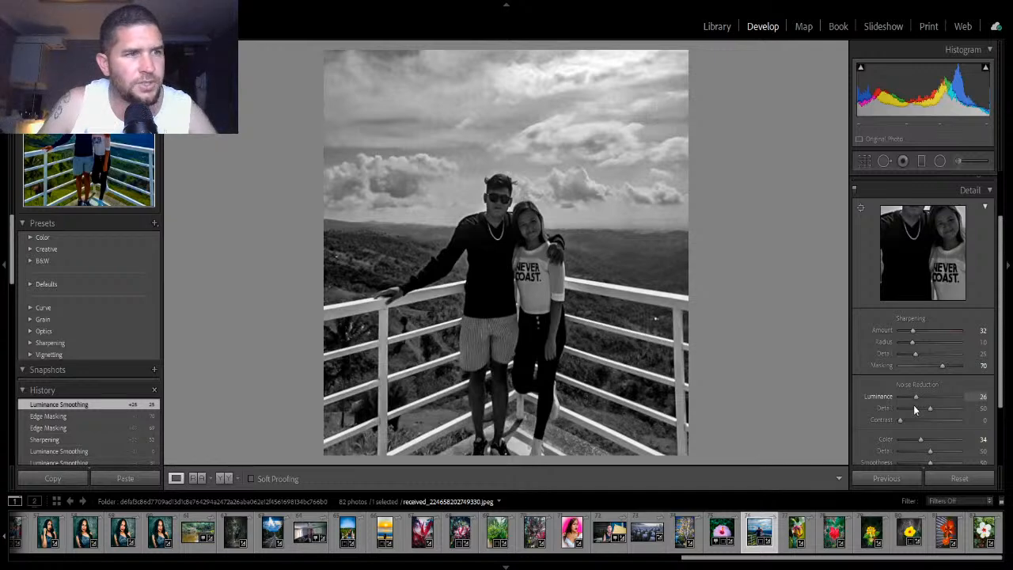
left_click_drag(914, 404, 936, 402)
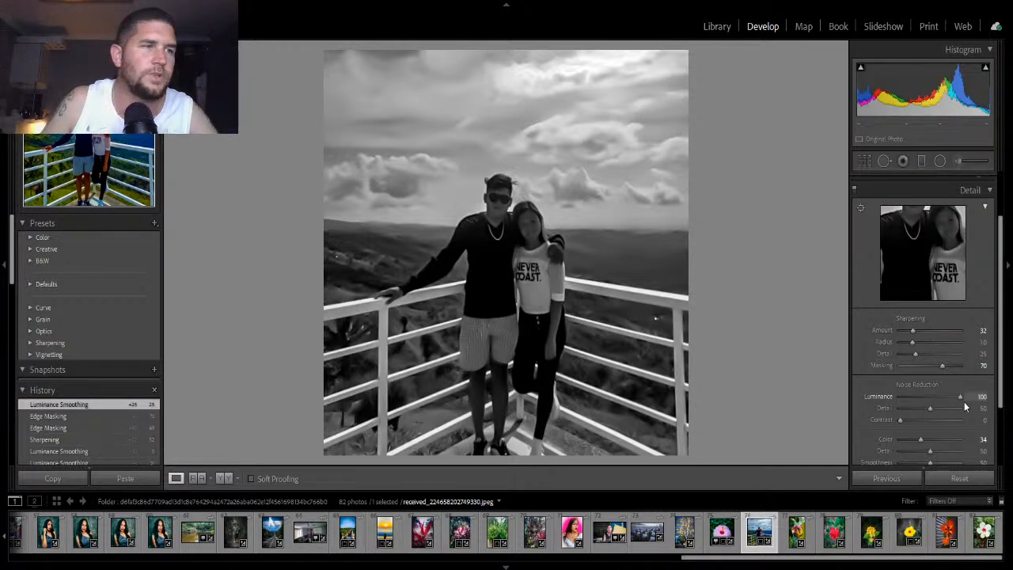
left_click_drag(964, 401, 900, 401)
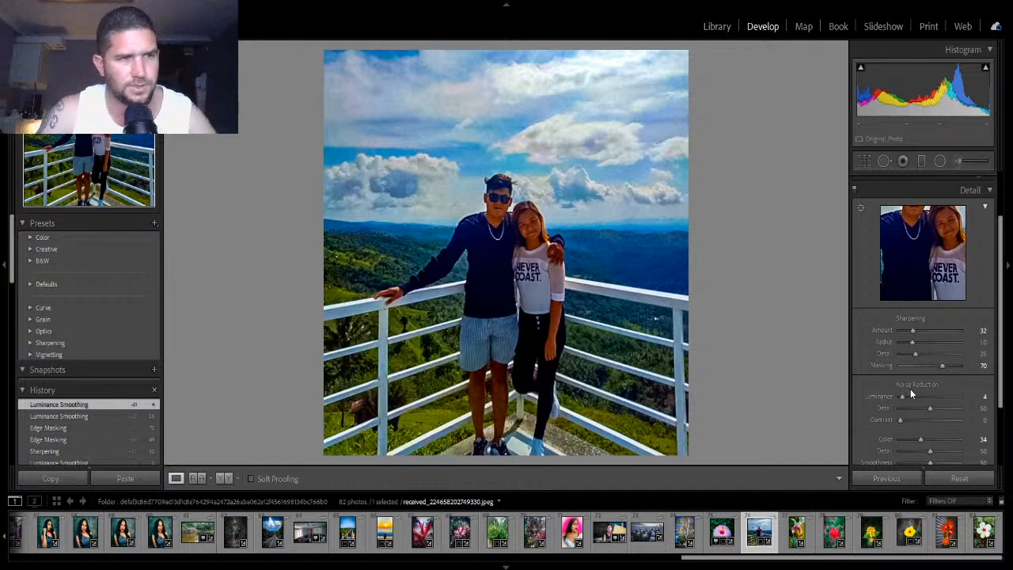
- Set Luminance noise reduction to 28 while previewing in grayscale, and raise Color noise reduction to 51
key("alt")
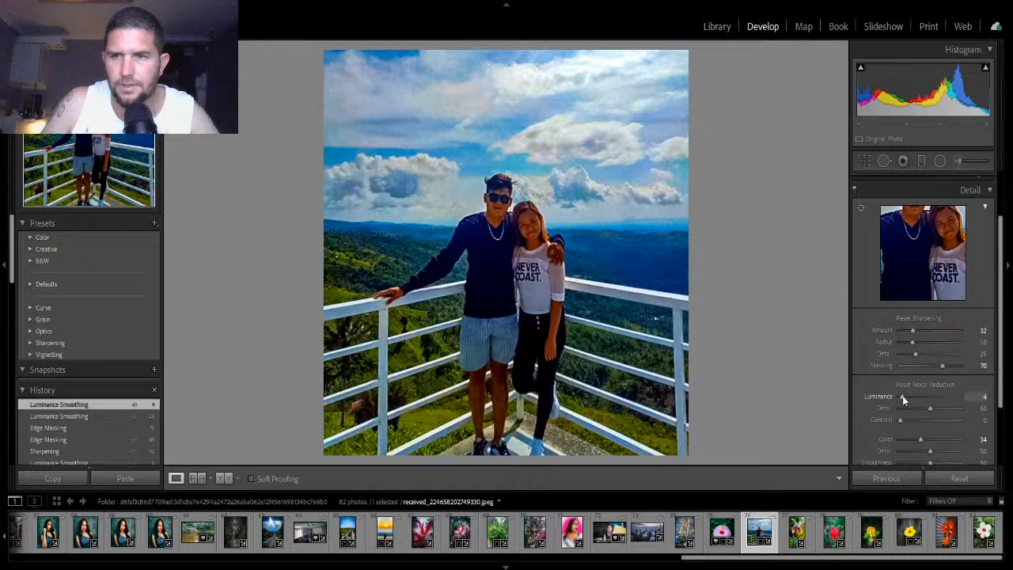
left_click_drag(900, 396, 910, 400)
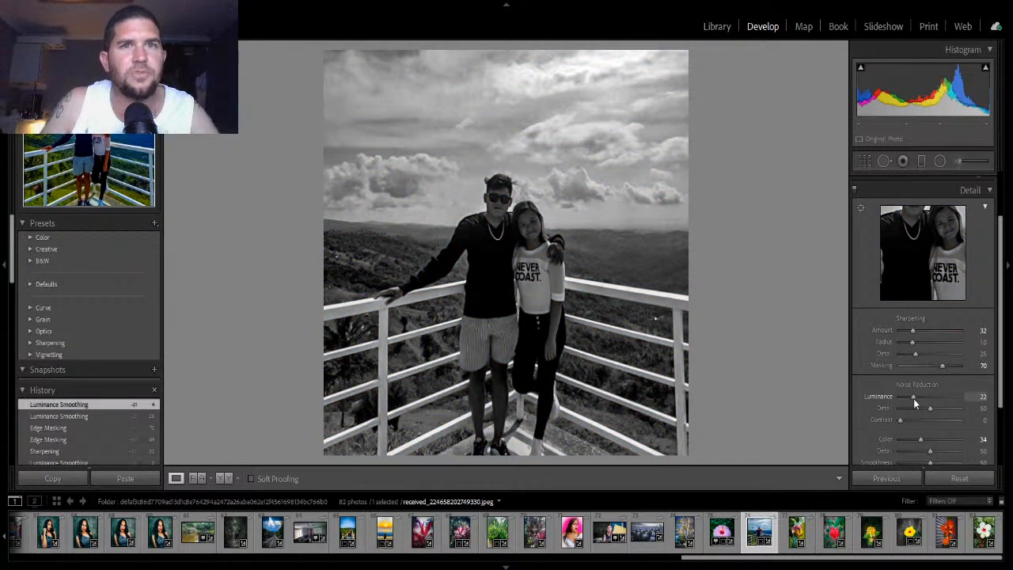
left_click_drag(914, 398, 915, 399)
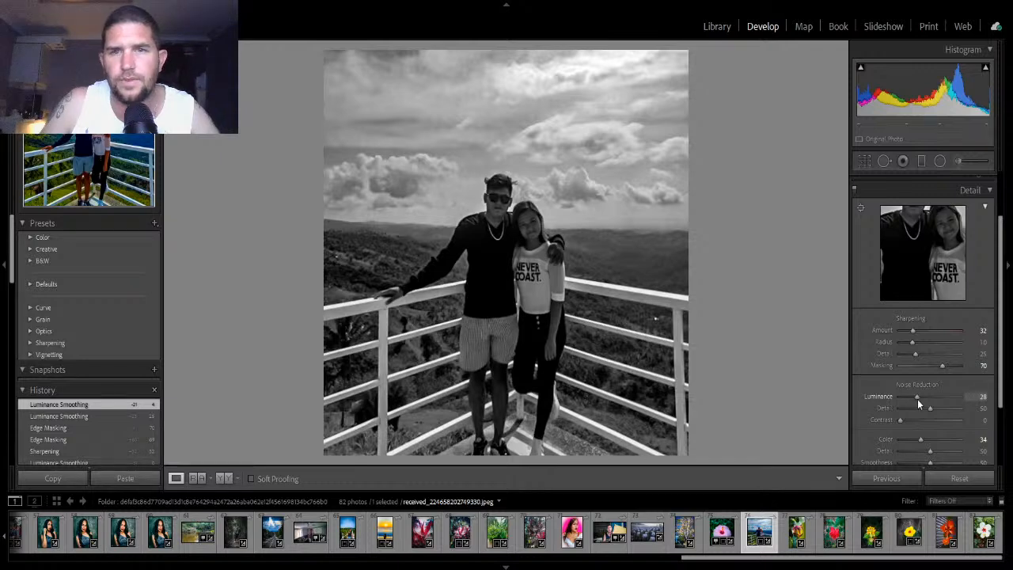
left_click_drag(918, 399, 918, 399)
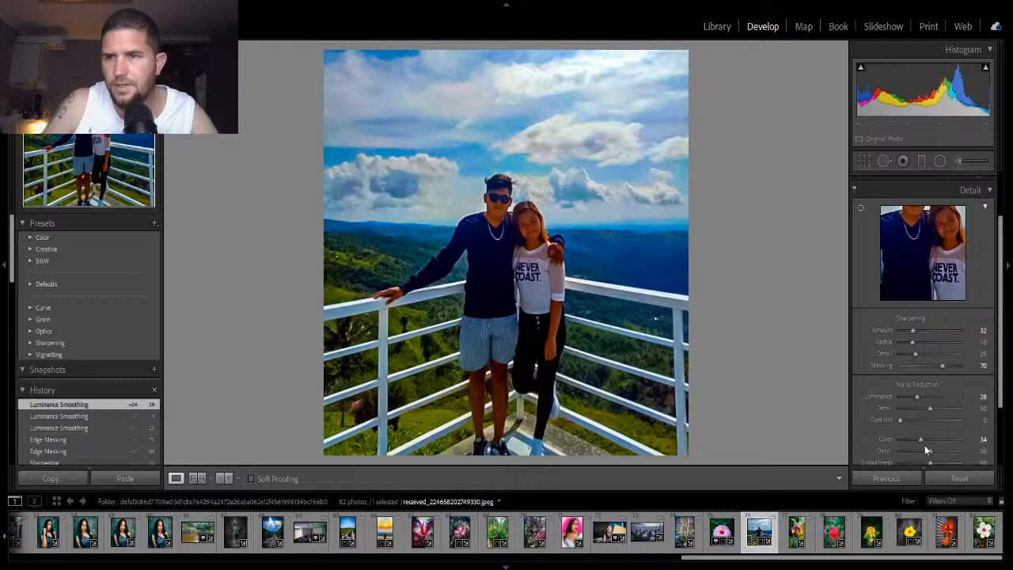
mouse_move(921, 441)
left_mouse_down()
mouse_move(903, 436)
mouse_move(945, 434)
mouse_move(930, 434)
left_mouse_up()
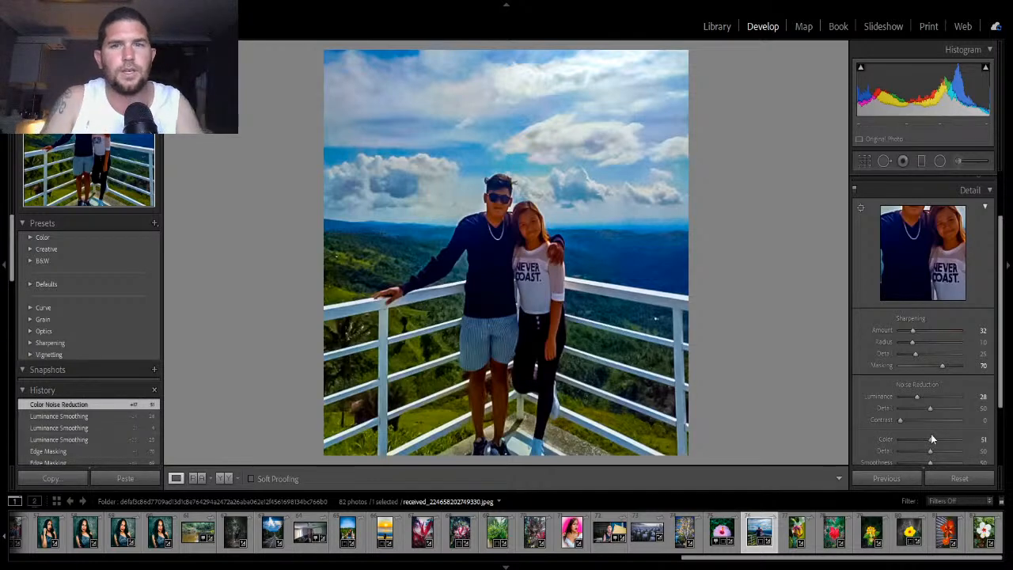
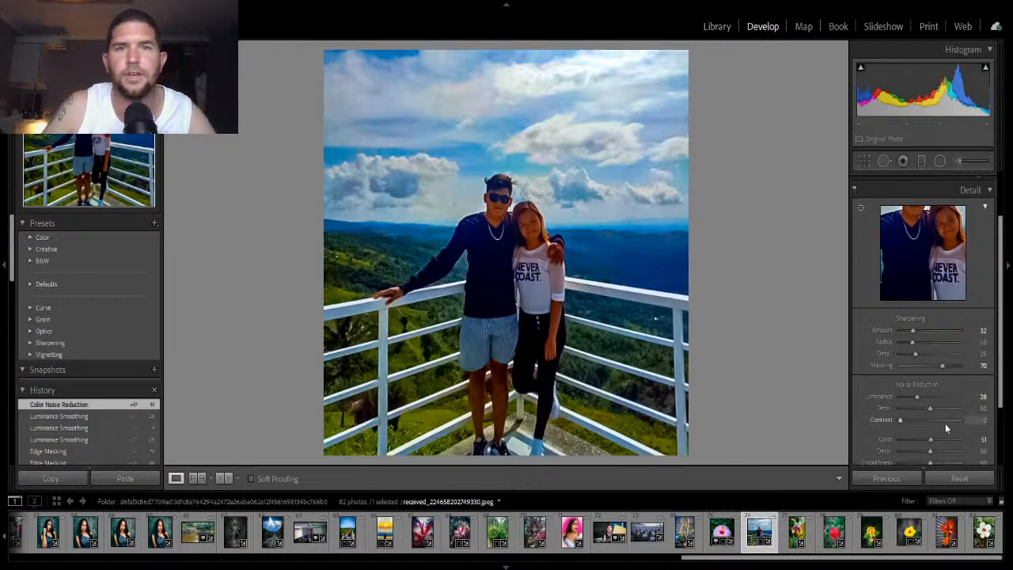
- Zoom in and out on the photo to inspect the noise-reduced detail in the sky and subjects
left_click(398, 161)
left_click(398, 161)
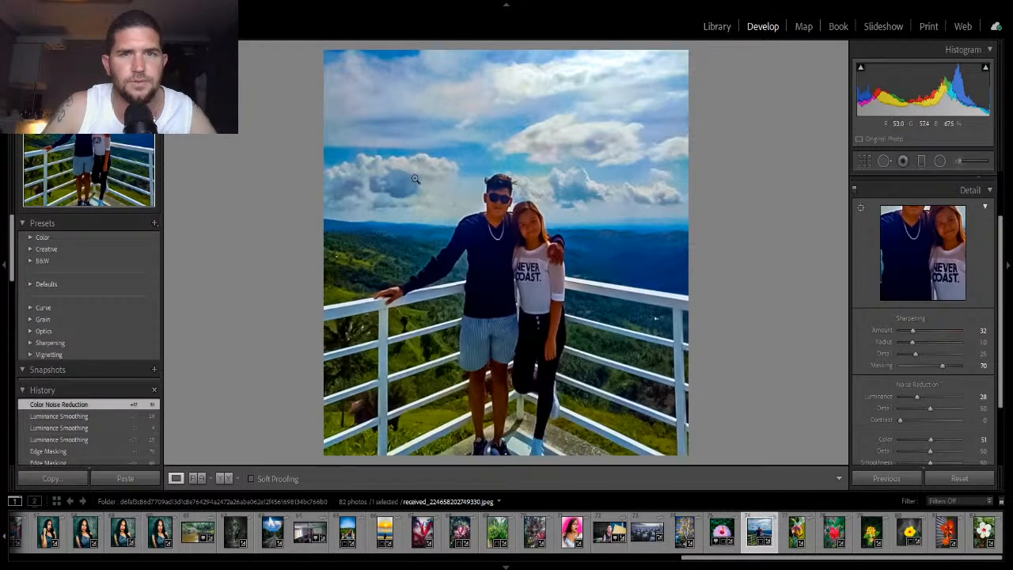
left_click(415, 180)
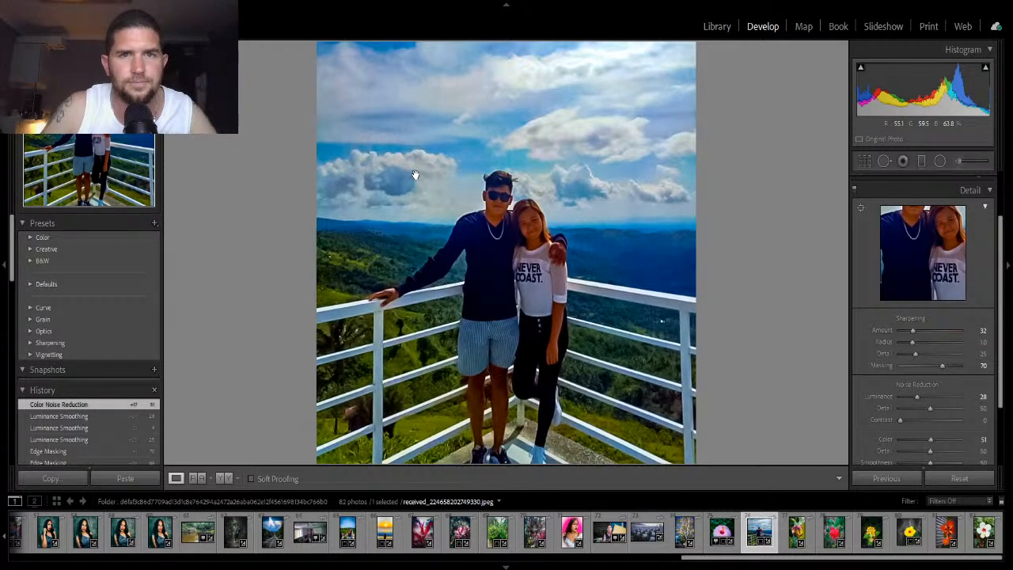
left_click(407, 169)
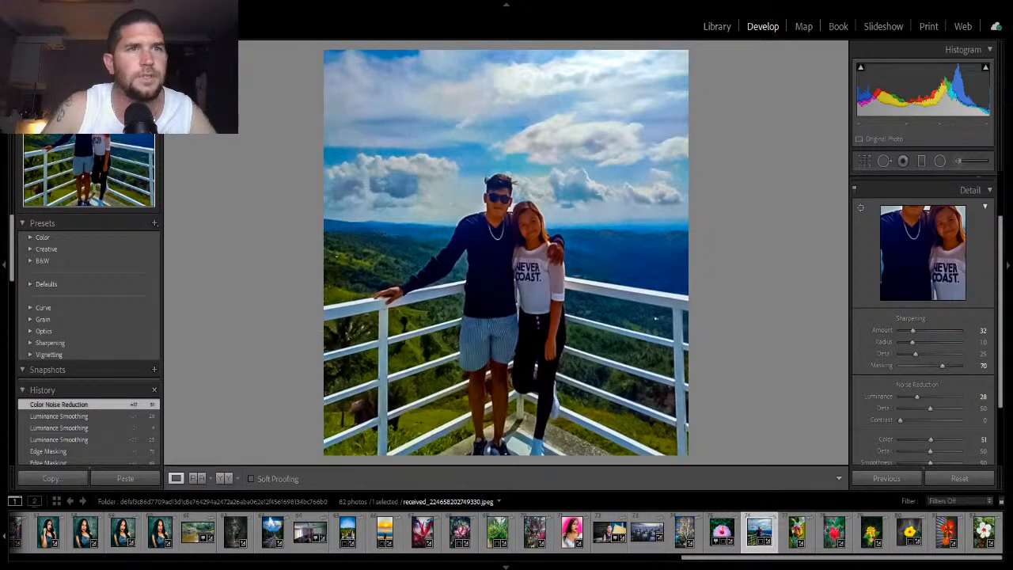
left_click(478, 154)
left_click(570, 171)
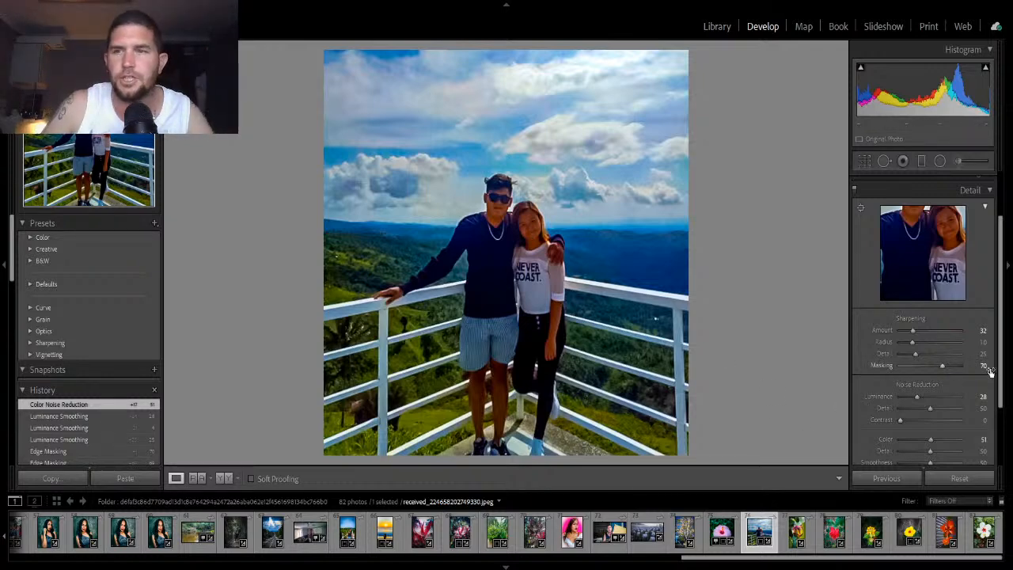
- Switch to the Basic panel and set Clarity to +7 after sweeping it between -100 and +100
scroll(991, 275, "up", 2)
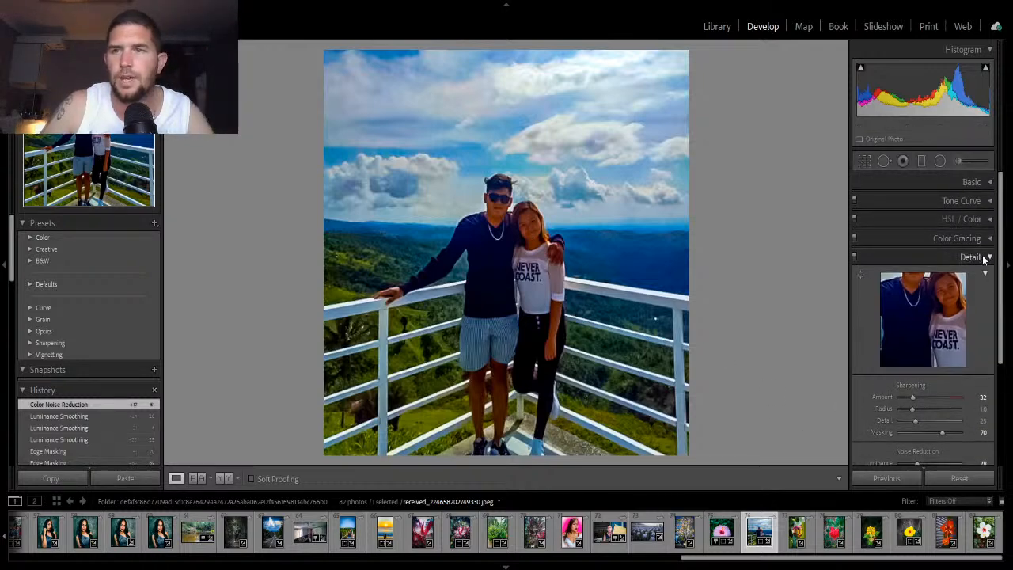
left_click(986, 258)
left_click(973, 182)
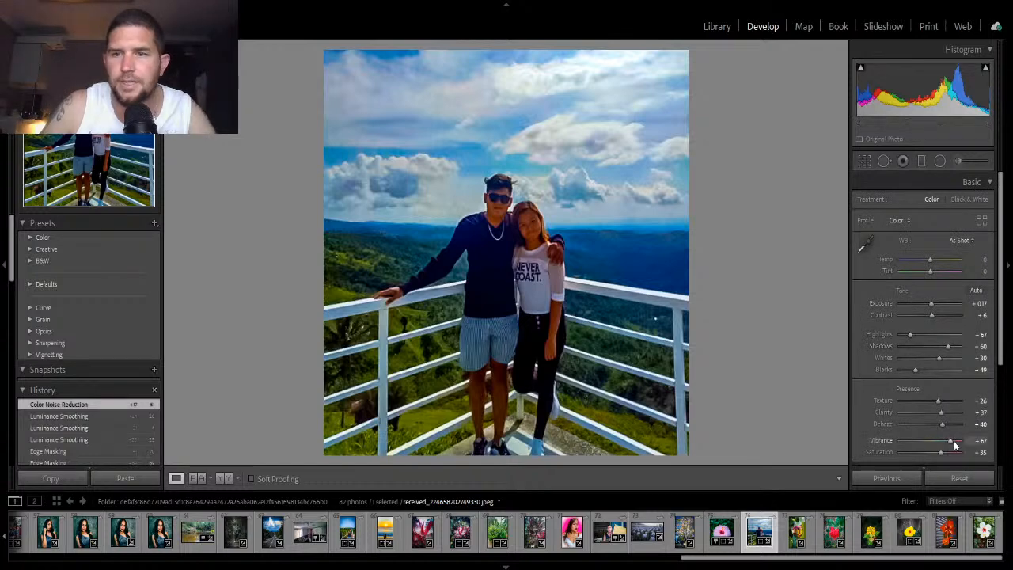
scroll(952, 438, "down", 1)
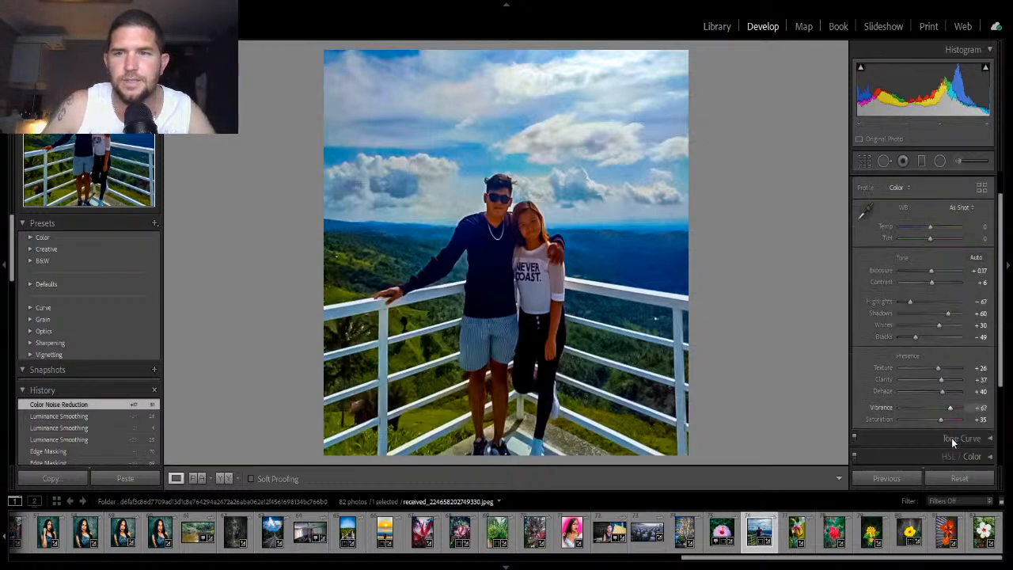
double_click(942, 380)
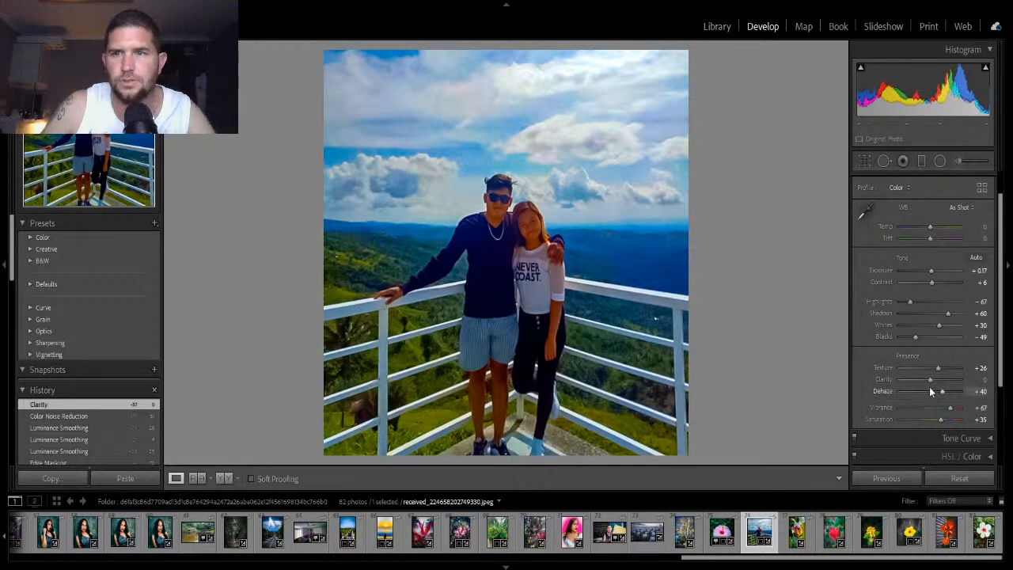
left_click_drag(931, 381, 898, 388)
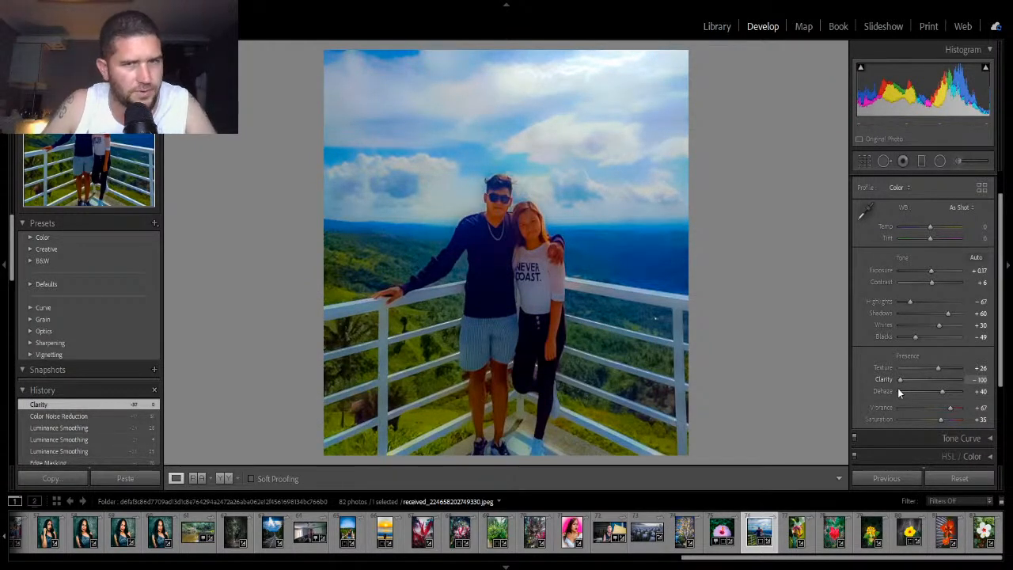
left_click_drag(897, 388, 960, 388)
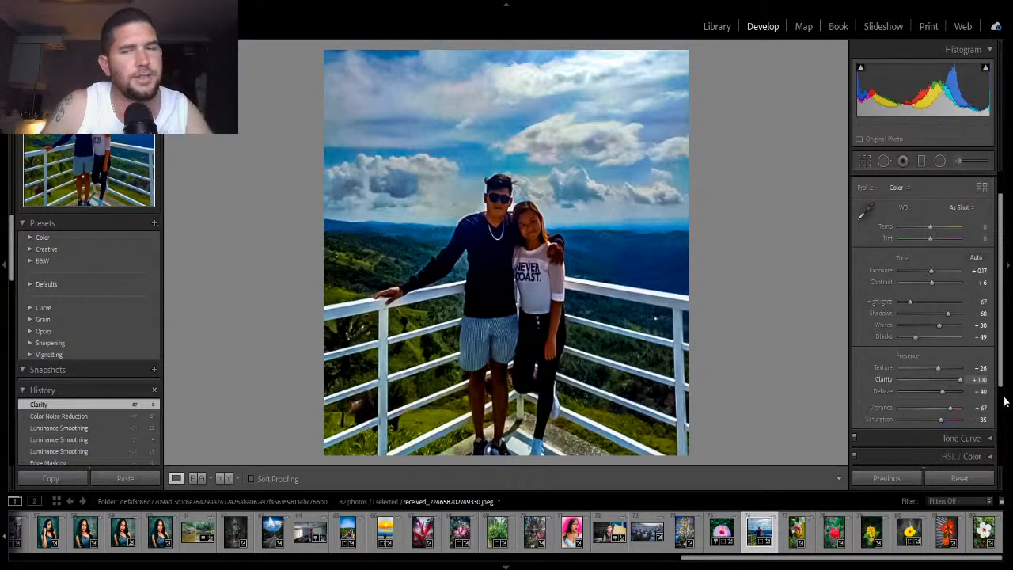
left_click_drag(960, 380, 933, 379)
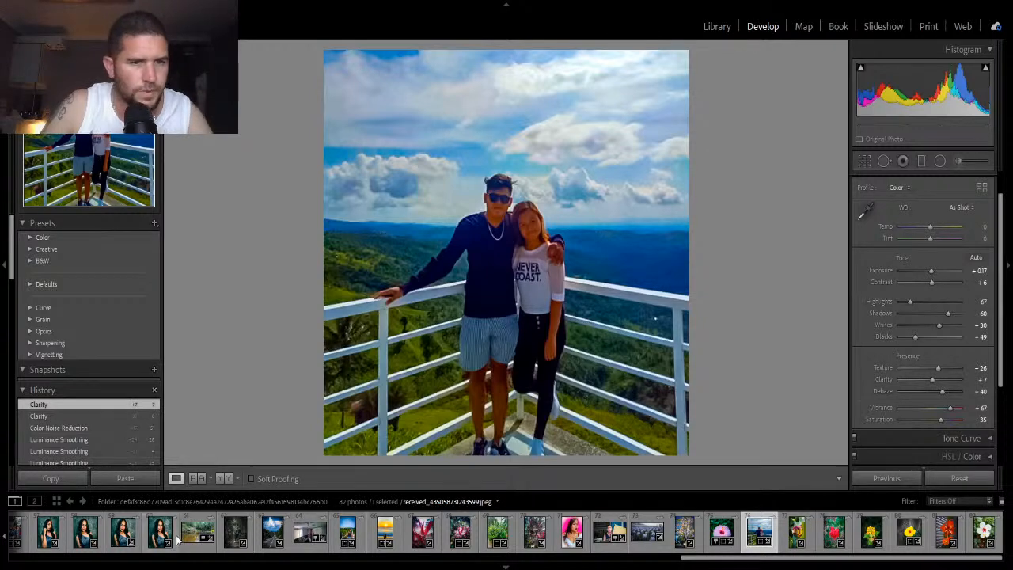
- Open a black-and-white barnacle photo from the filmstrip for comparison, then return to the couple photo
scroll(176, 537, "left", 5)
scroll(176, 537, "left", 5)
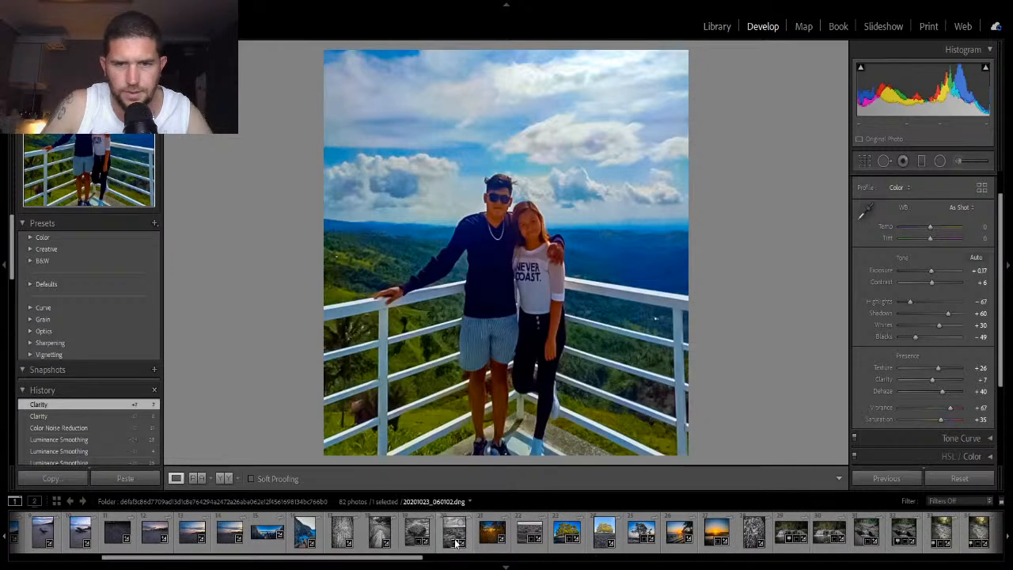
left_click(751, 538)
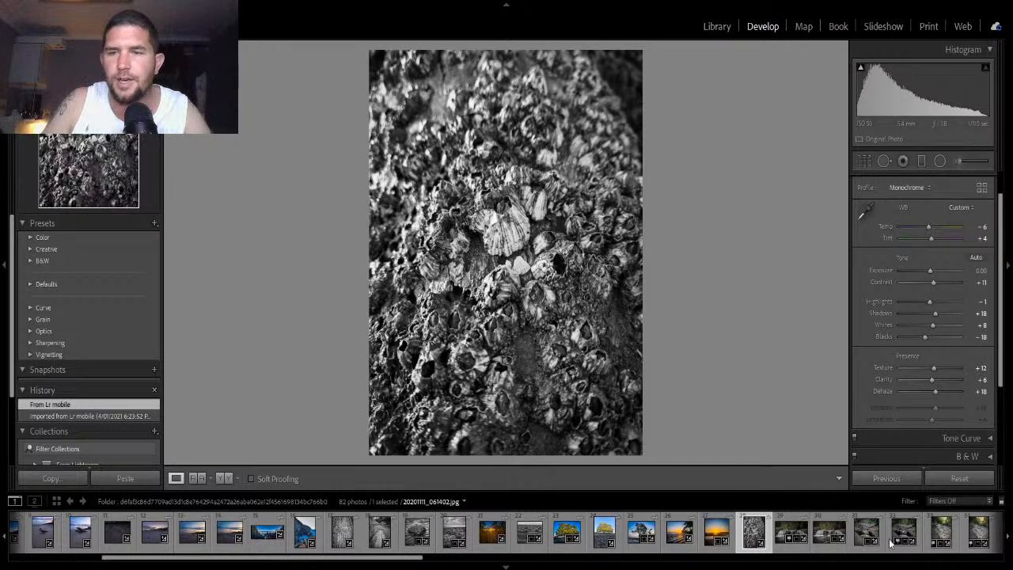
scroll(954, 532, "down", 10)
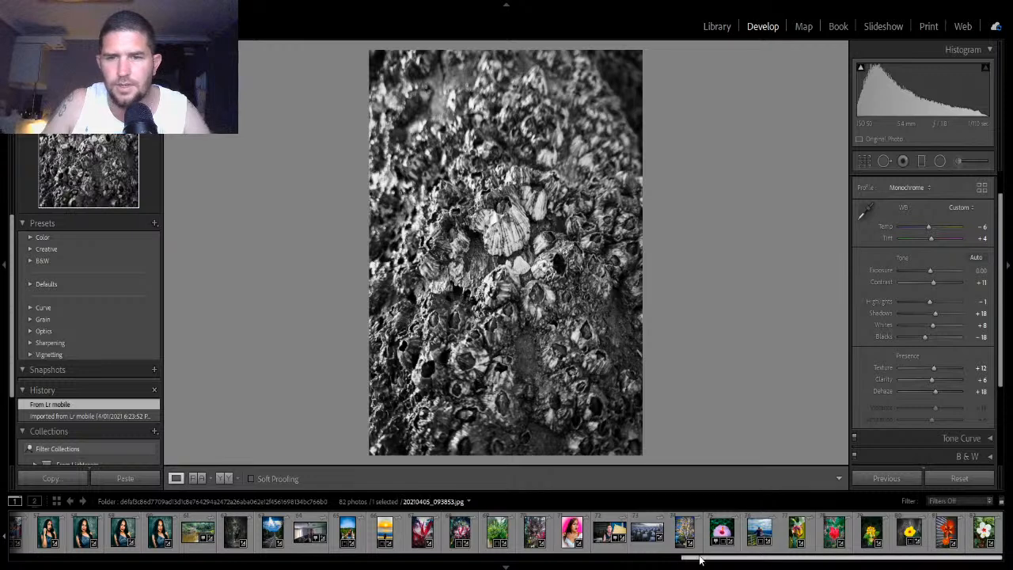
left_click(759, 532)
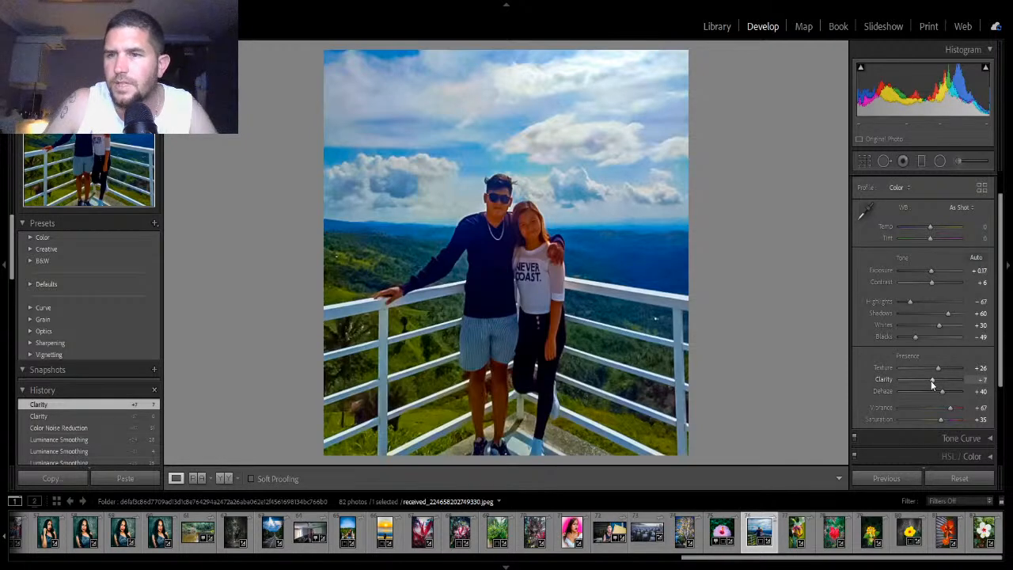
- Set Clarity to -4, Texture to +61 and Dehaze to +47
left_click_drag(931, 381, 940, 380)
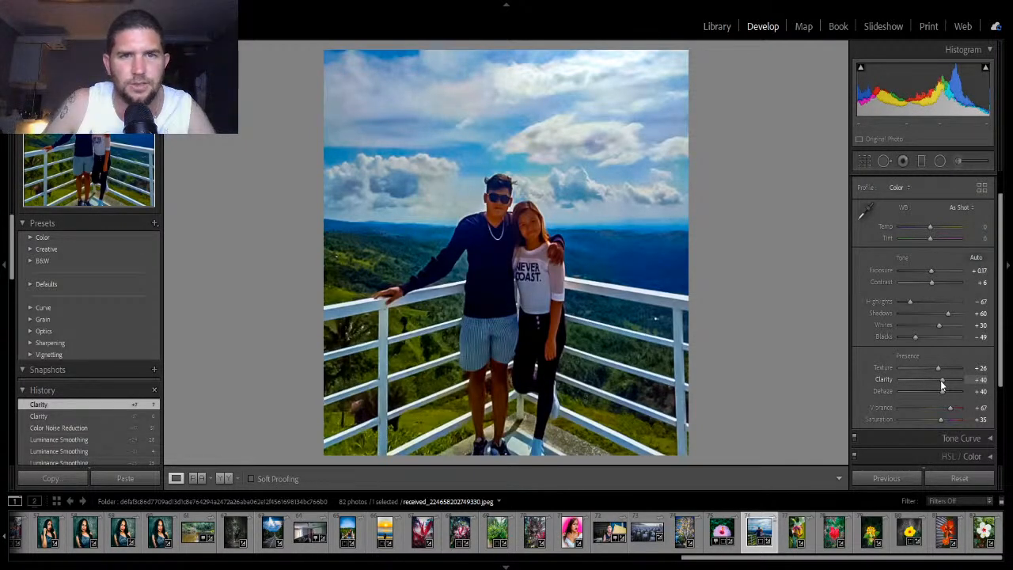
left_click_drag(940, 380, 927, 385)
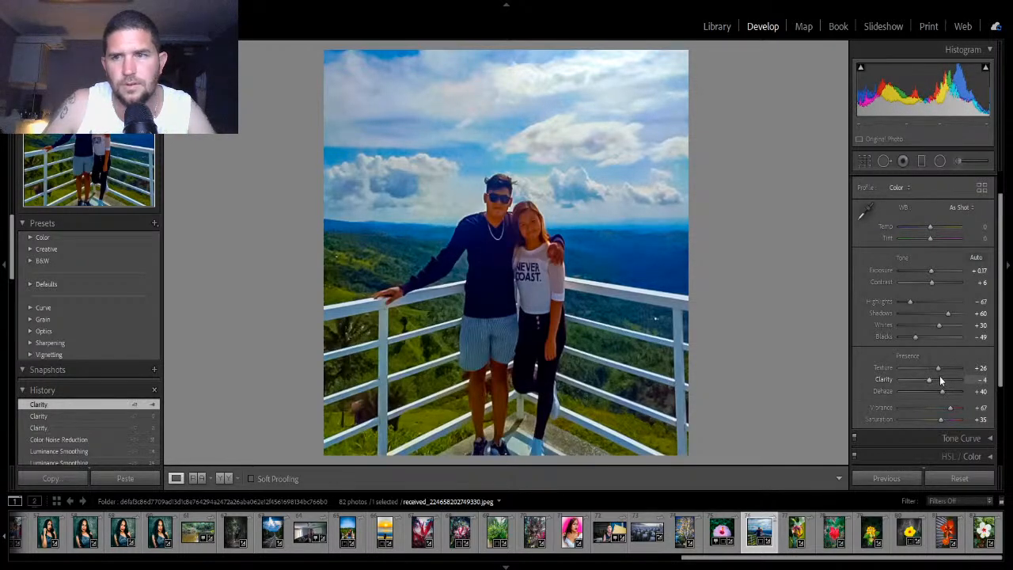
left_click_drag(938, 369, 947, 372)
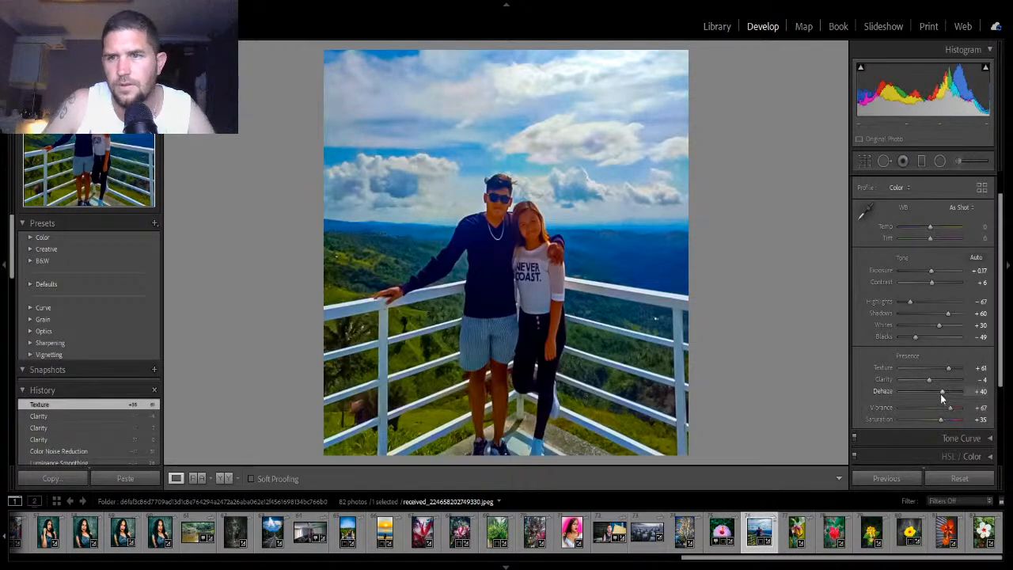
left_click_drag(942, 392, 945, 392)
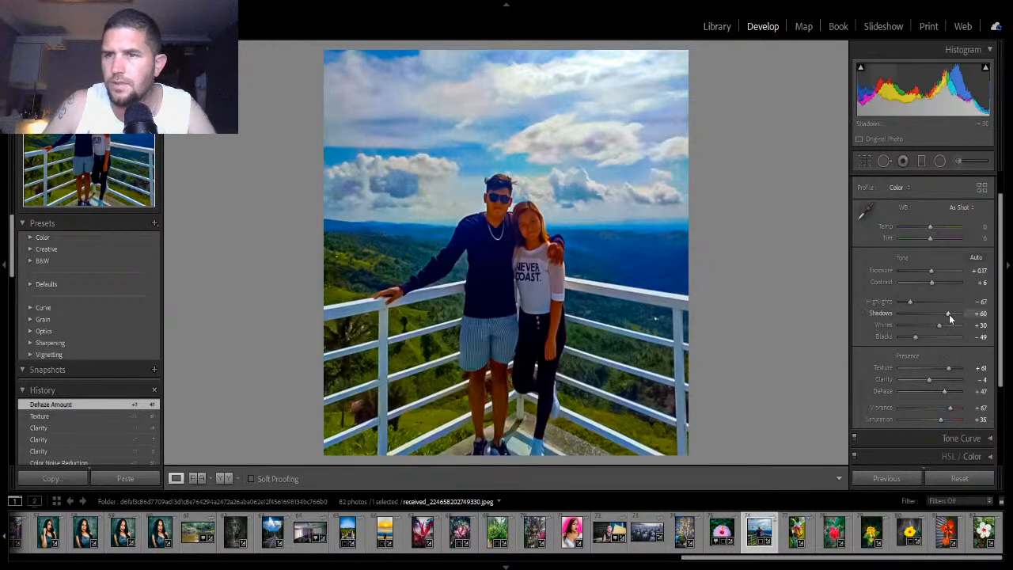
- Set Highlights to -81, Shadows to +75 and Whites to +18
left_click_drag(949, 318, 902, 302)
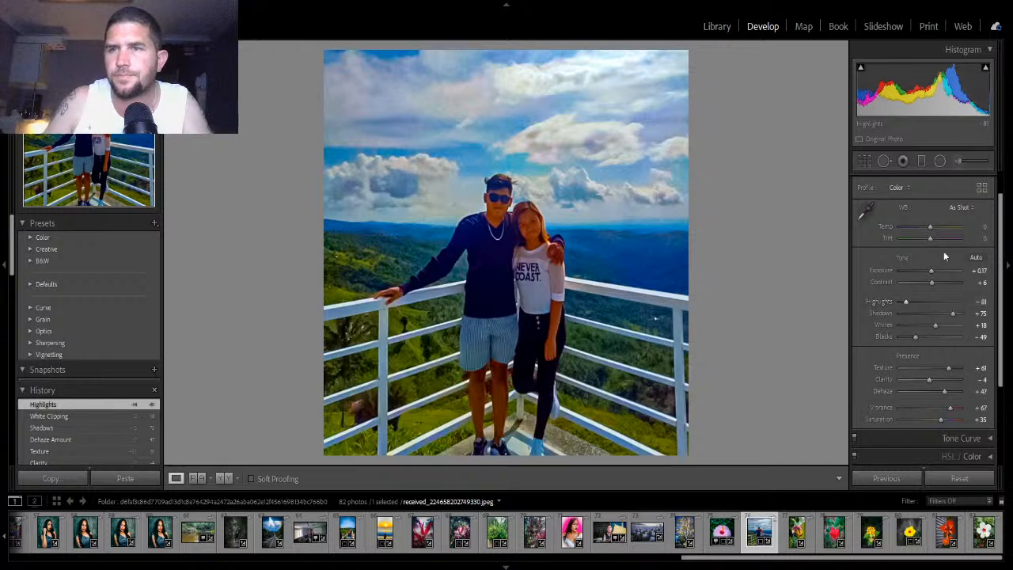
- Add a graduated filter from the top of the sky downward, centred near the horizon behind the couple
left_click(921, 161)
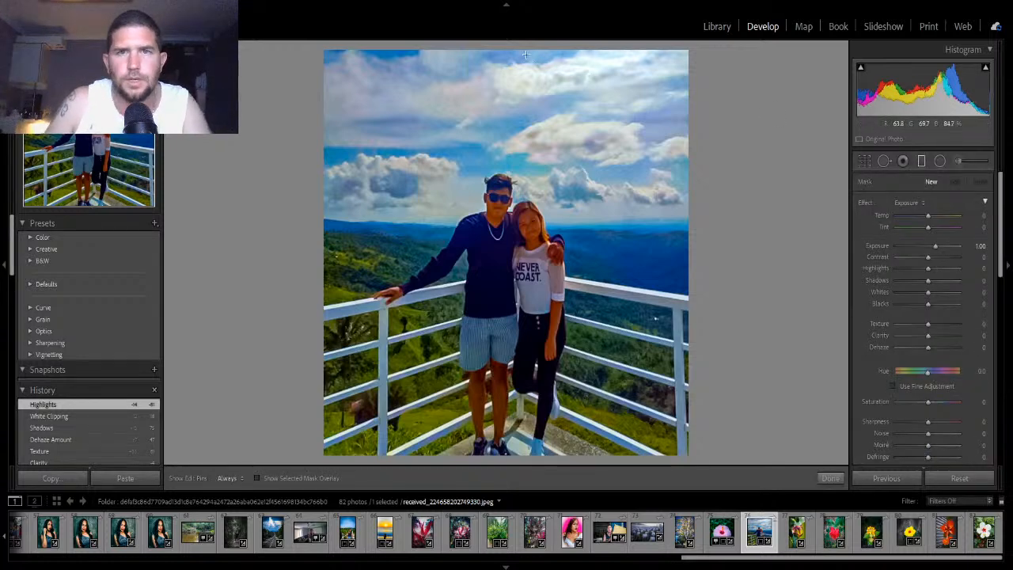
left_click_drag(513, 49, 505, 307)
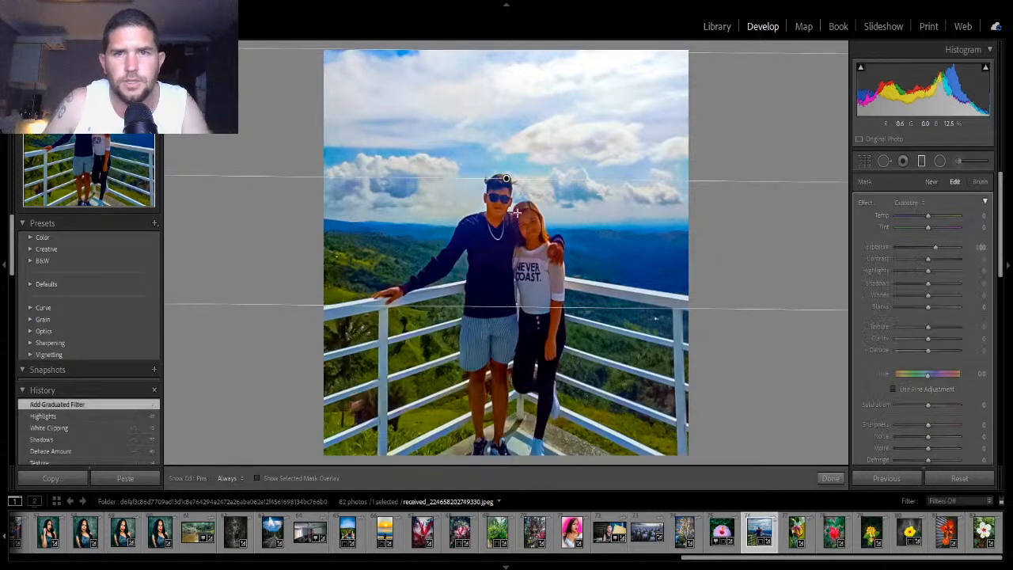
left_click_drag(506, 182, 509, 226)
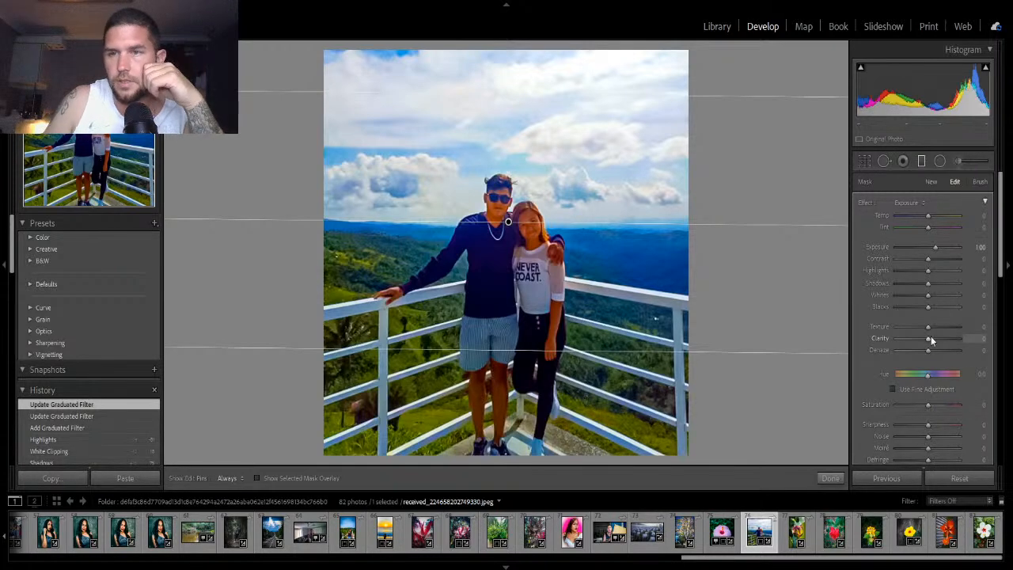
- Set the graduated filter's Exposure to 0.00 and Contrast to 16
left_click_drag(933, 244, 926, 247)
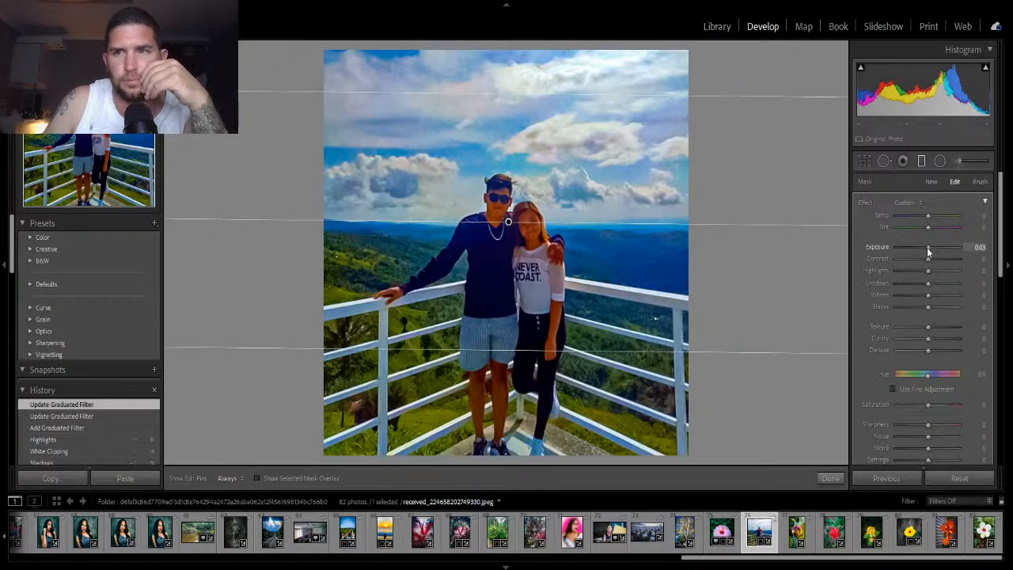
left_click_drag(927, 247, 926, 247)
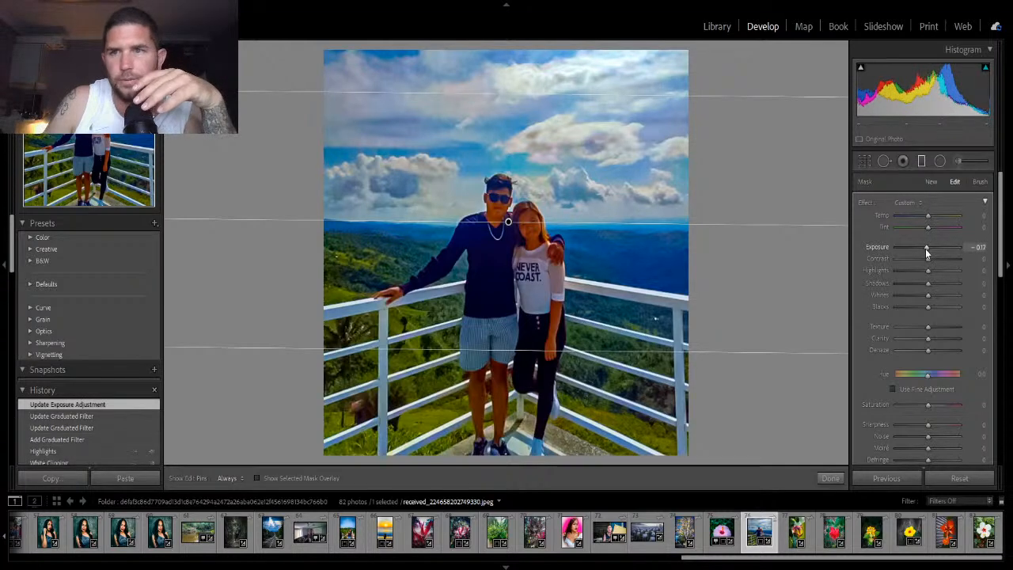
left_click_drag(927, 247, 929, 246)
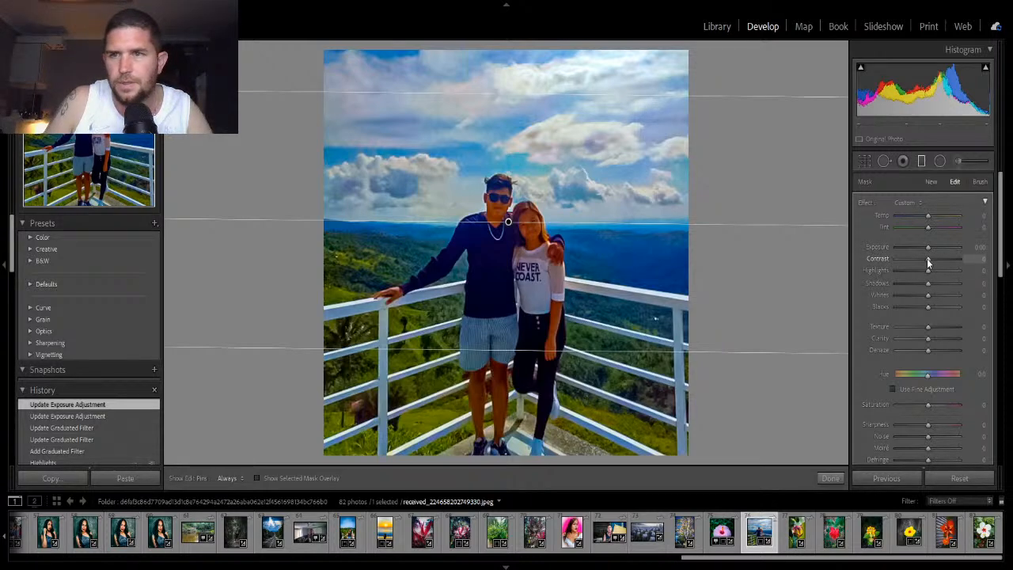
left_click_drag(927, 258, 932, 261)
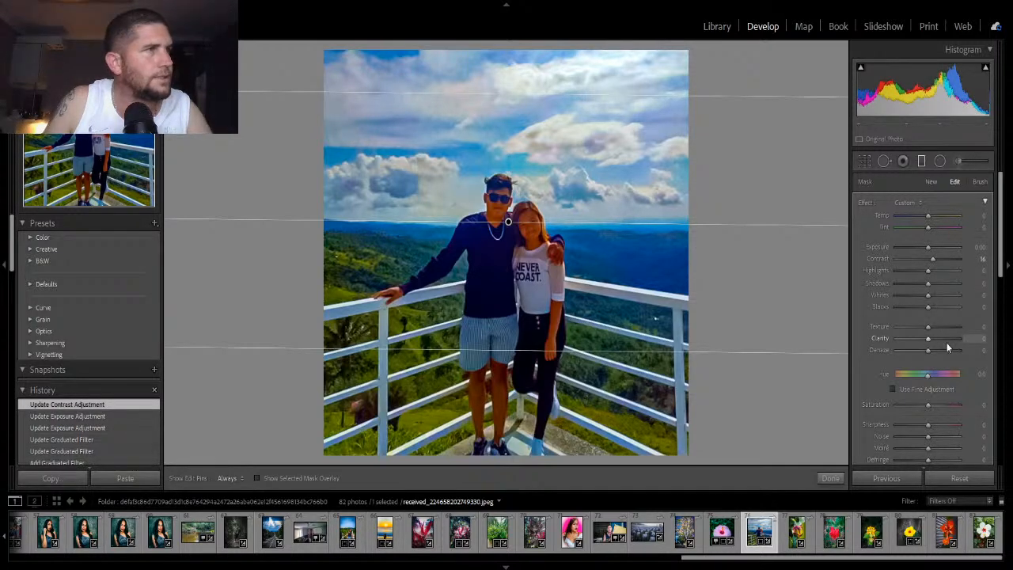
- Set the filter's Clarity to -26, Dehaze to 6 and Highlights to -1
left_click_drag(928, 350, 919, 340)
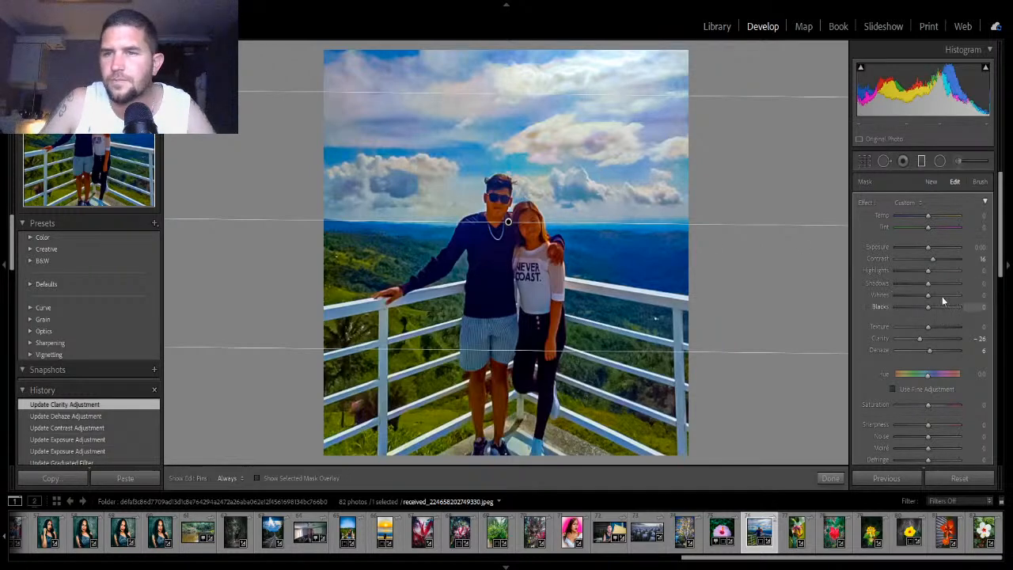
mouse_move(929, 270)
left_mouse_down()
mouse_move(950, 275)
mouse_move(929, 276)
left_mouse_up()
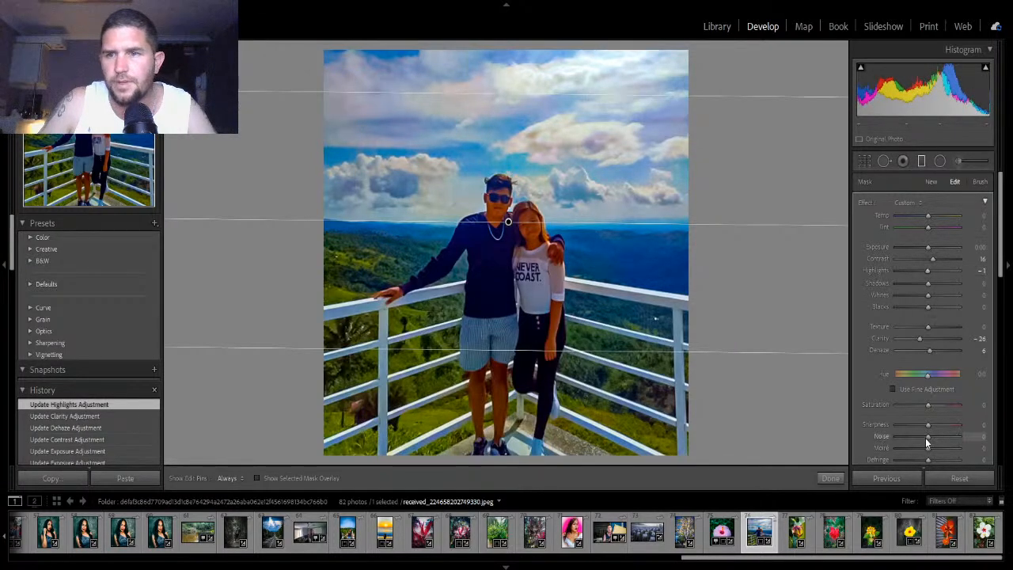
- Set the filter's Noise to 28 and Saturation to 4, resetting its Sharpness to 0
mouse_move(931, 433)
left_mouse_down()
mouse_move(894, 443)
mouse_move(928, 441)
left_mouse_up()
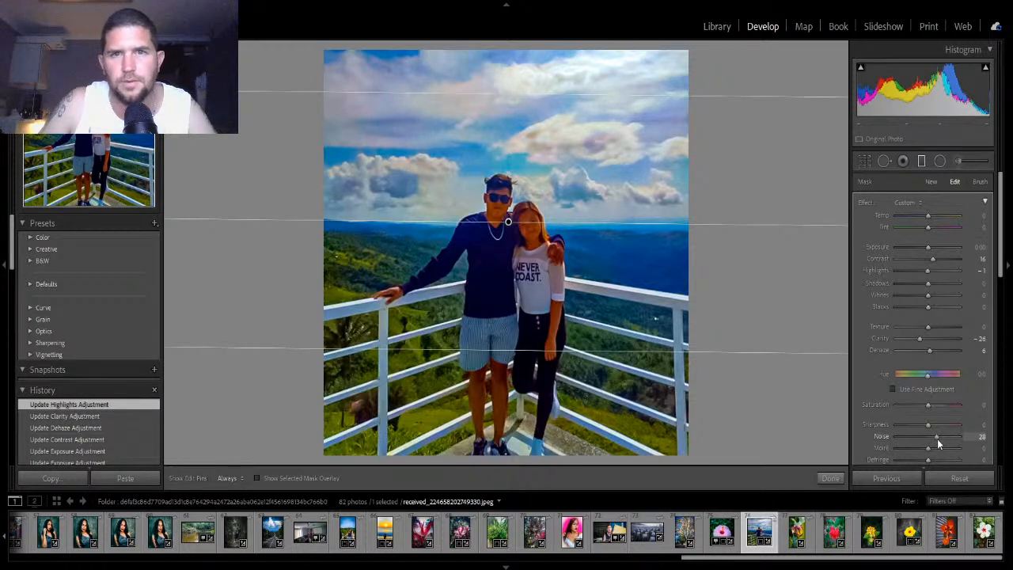
left_click_drag(937, 439, 929, 407)
double_click(931, 425)
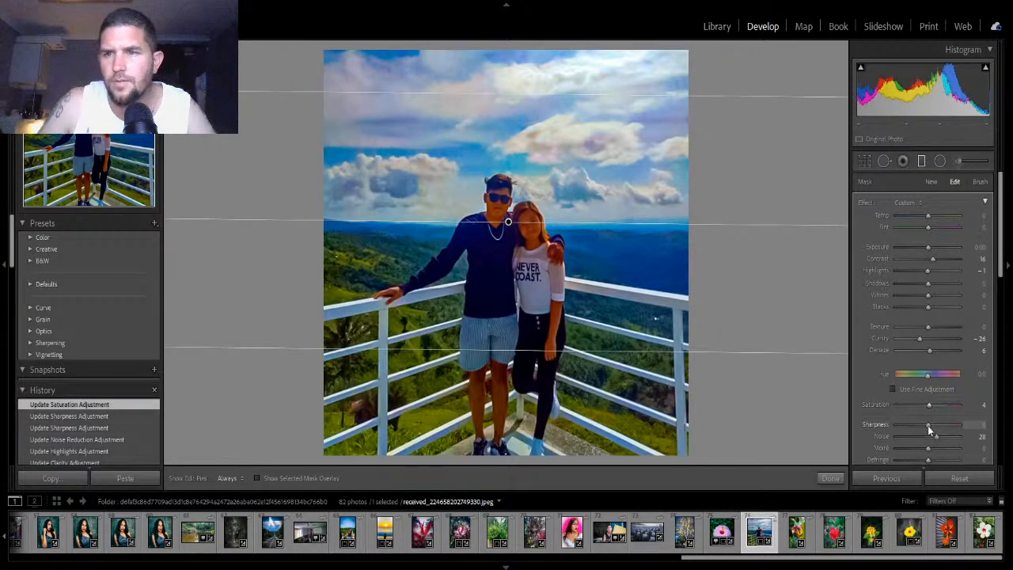
- Set the filter's Moiré to -11 and Defringe to 18
scroll(945, 447, "down", 2)
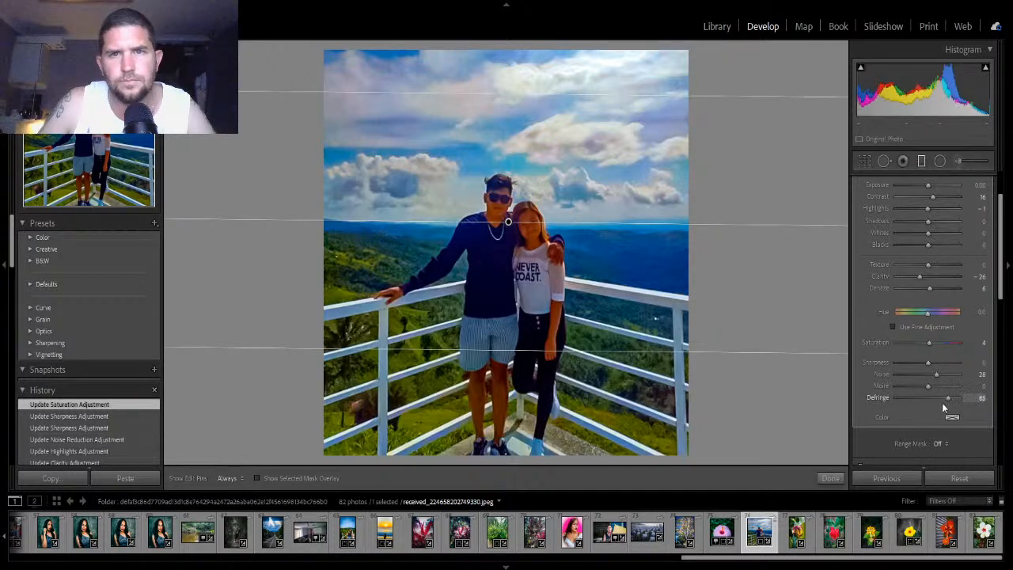
mouse_move(942, 402)
left_mouse_down()
mouse_move(903, 406)
mouse_move(953, 415)
mouse_move(935, 407)
mouse_move(940, 389)
mouse_move(906, 399)
mouse_move(924, 399)
left_mouse_up()
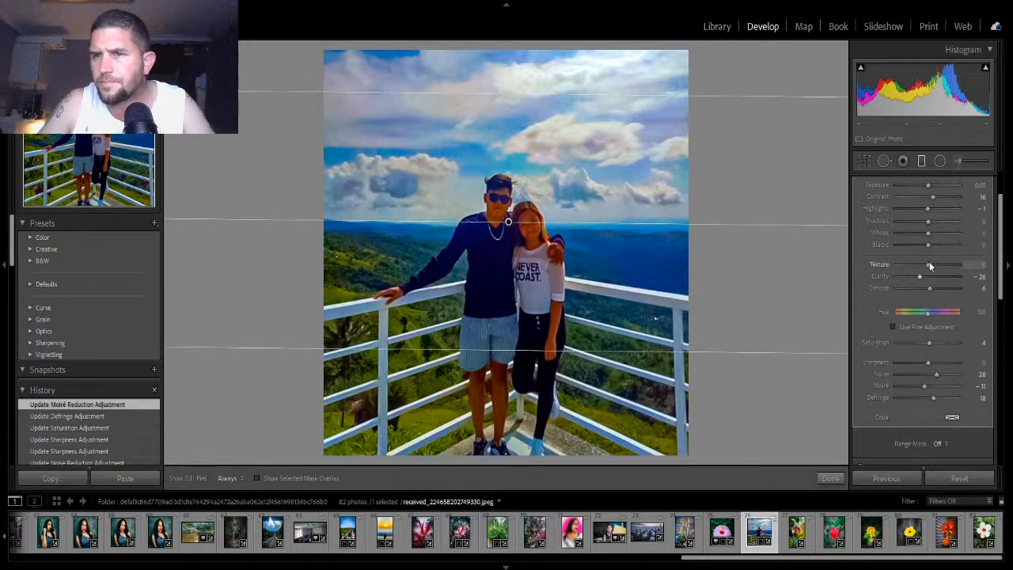
- Set the filter's Shadows to -9, Whites to -9 and Blacks to 18, and finish the graduated filter
left_click_drag(929, 247, 925, 220)
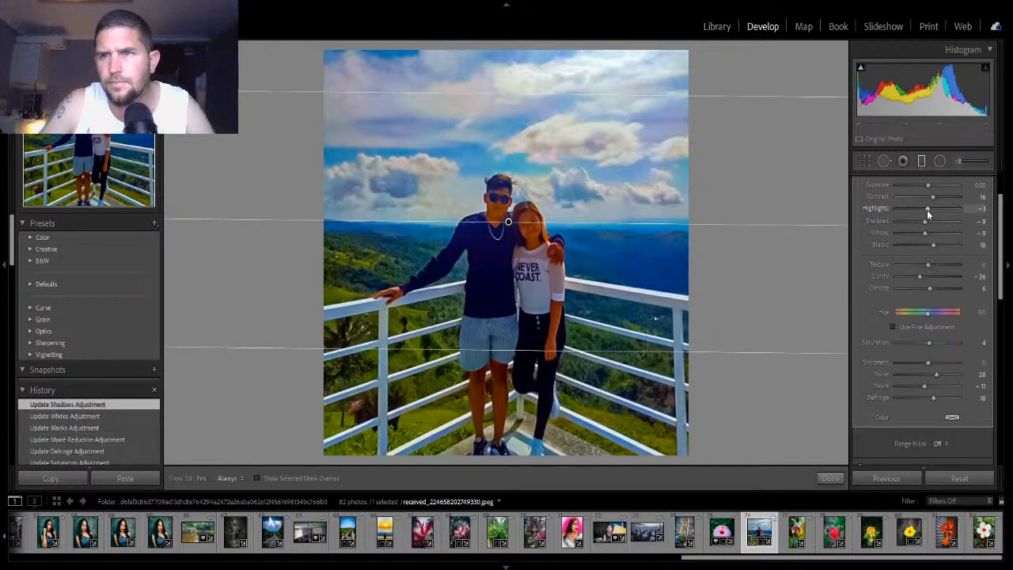
left_click(829, 479)
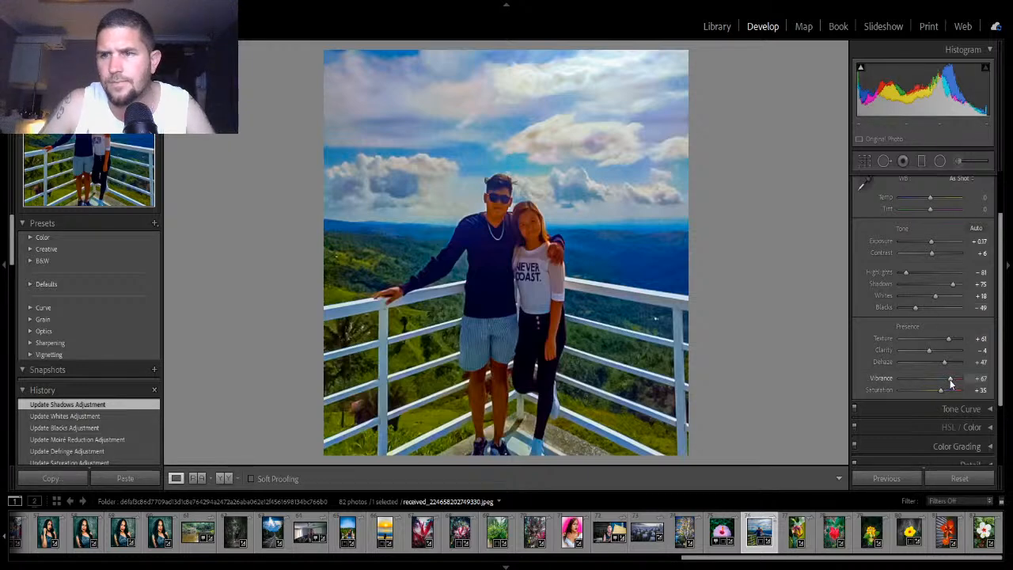
- Set the photo's Vibrance to +46 and Saturation to +25
left_click_drag(949, 379, 937, 389)
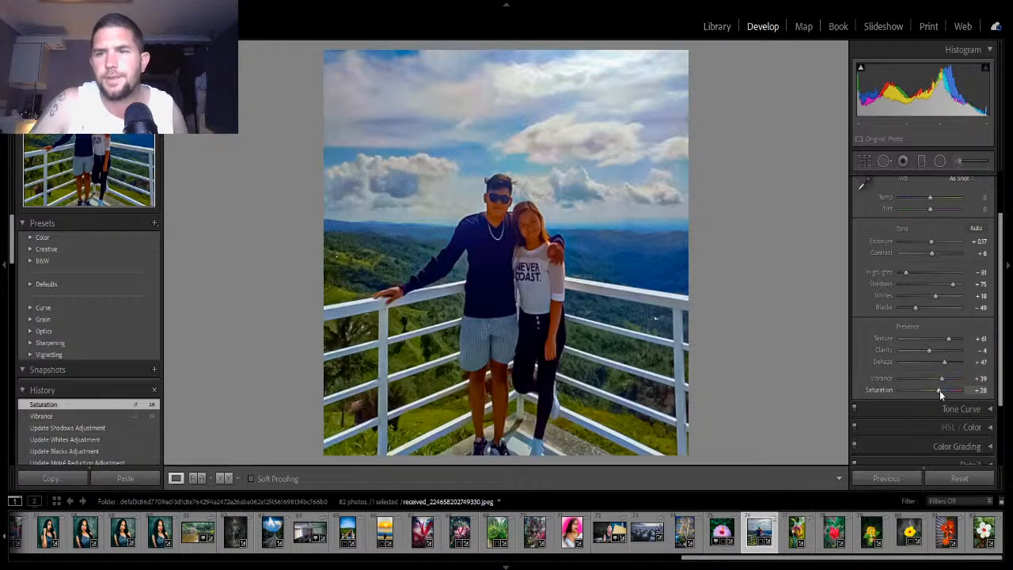
mouse_move(937, 390)
left_mouse_down()
mouse_move(917, 395)
mouse_move(938, 402)
mouse_move(942, 390)
left_mouse_up()
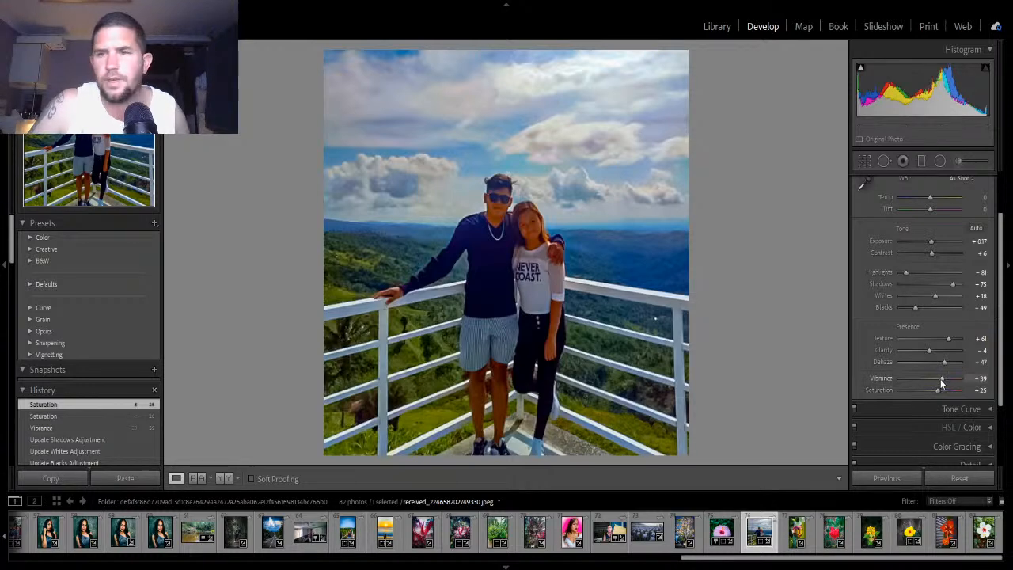
mouse_move(940, 377)
left_mouse_down()
mouse_move(959, 384)
mouse_move(930, 386)
mouse_move(969, 383)
mouse_move(944, 379)
left_mouse_up()
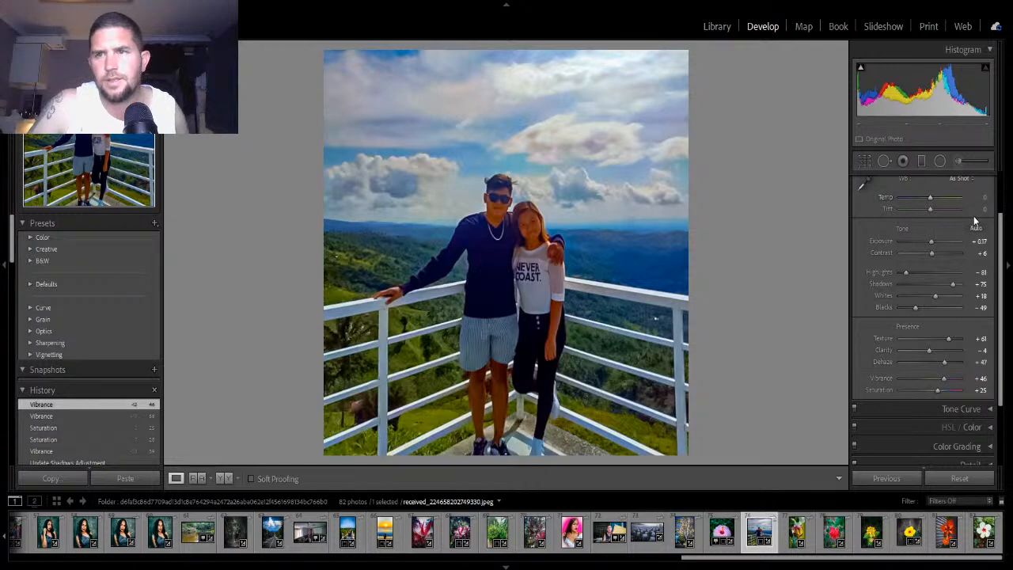
- In HSL / Color, set the Green hue to +25, saturation to +12 and luminance to -12
scroll(978, 216, "up", 3)
left_click(989, 183)
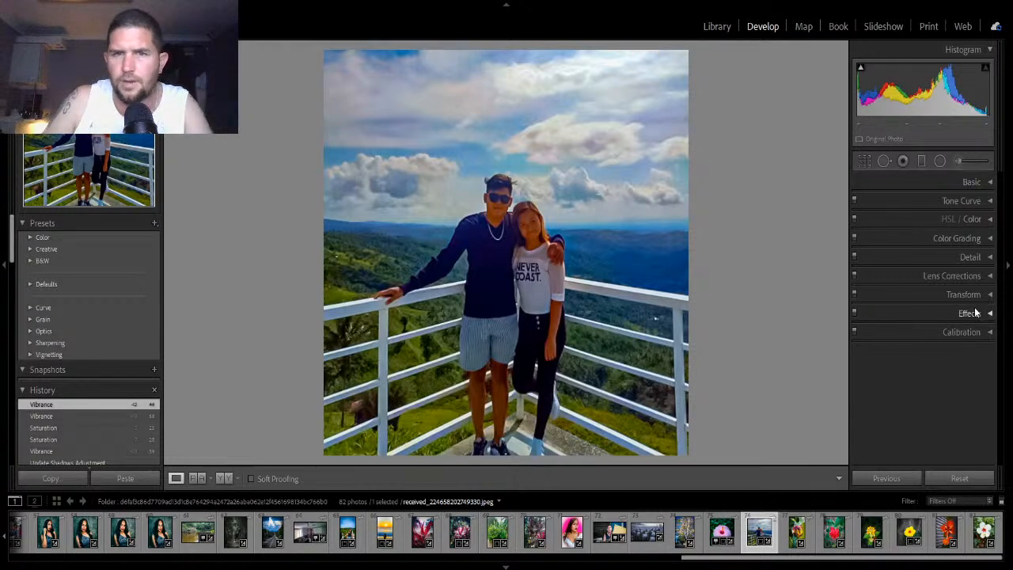
left_click(987, 219)
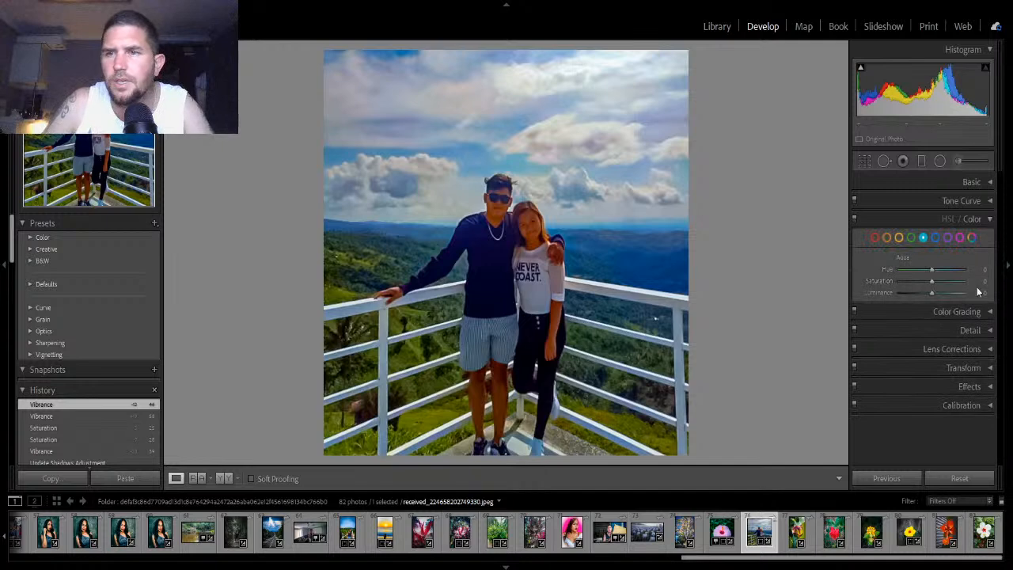
left_click(911, 238)
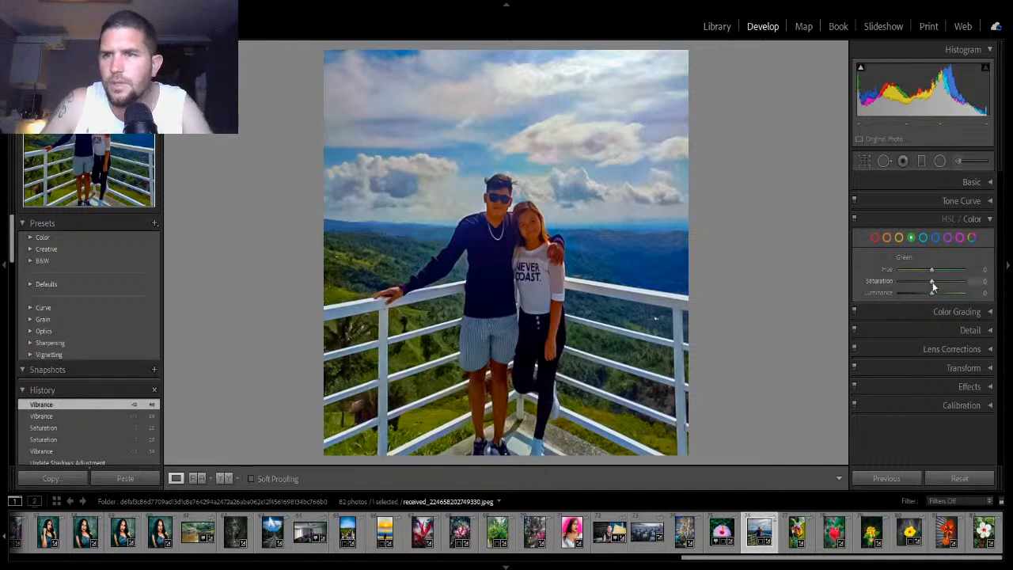
mouse_move(930, 271)
left_mouse_down()
mouse_move(910, 275)
mouse_move(936, 274)
left_mouse_up()
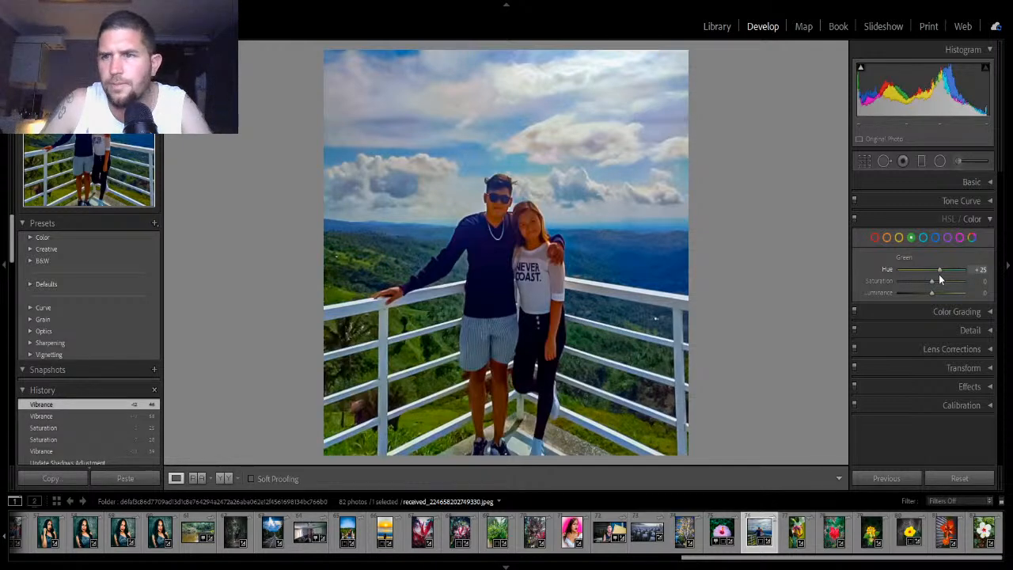
left_click_drag(931, 280, 928, 294)
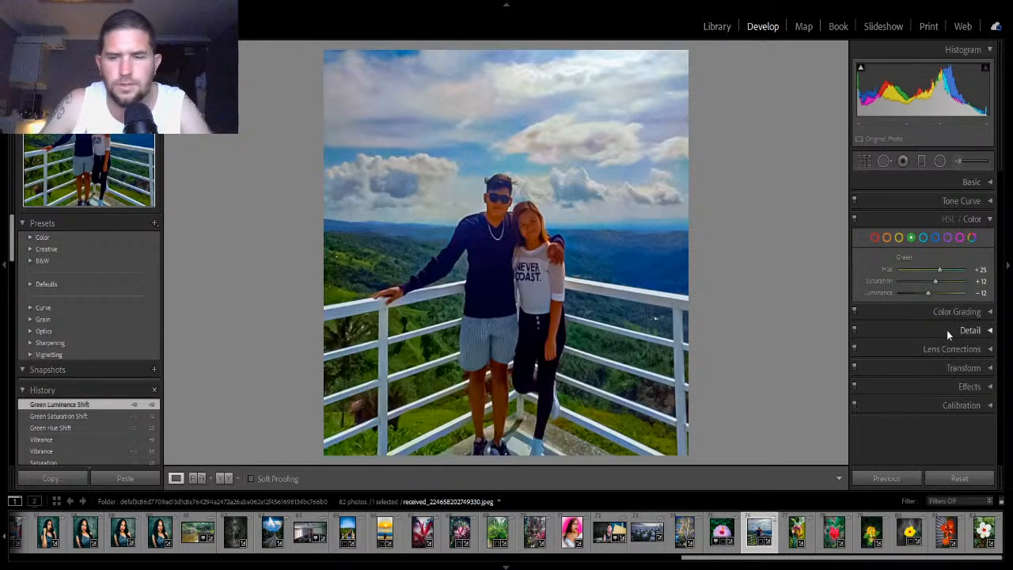
- Adjust the Aqua hue, then set the Blue hue to -12, saturation to +8 and luminance to -10
left_click(923, 237)
mouse_move(937, 269)
left_mouse_down()
mouse_move(930, 295)
mouse_move(936, 272)
mouse_move(927, 273)
left_mouse_up()
left_click(935, 237)
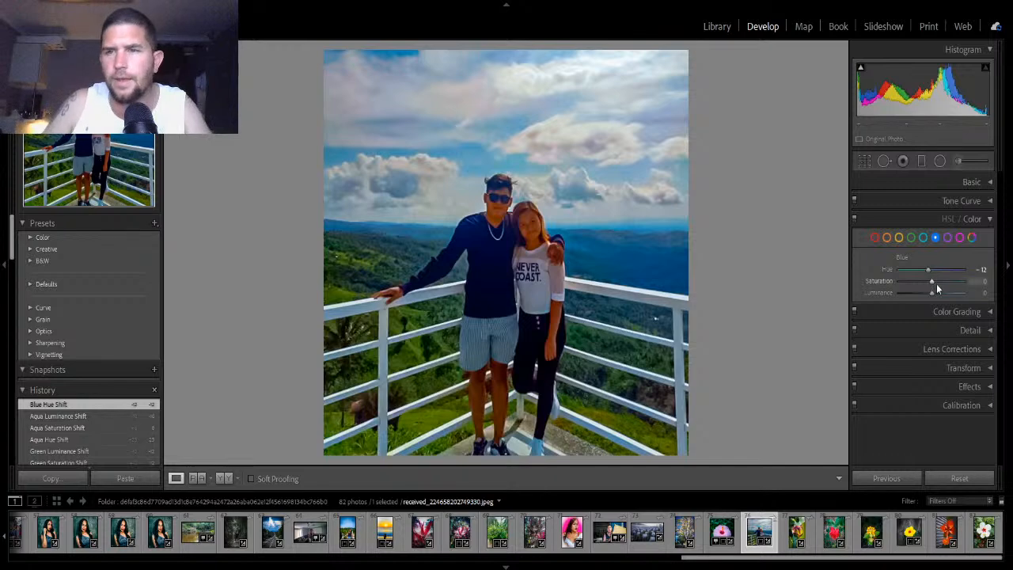
left_click_drag(931, 282, 928, 294)
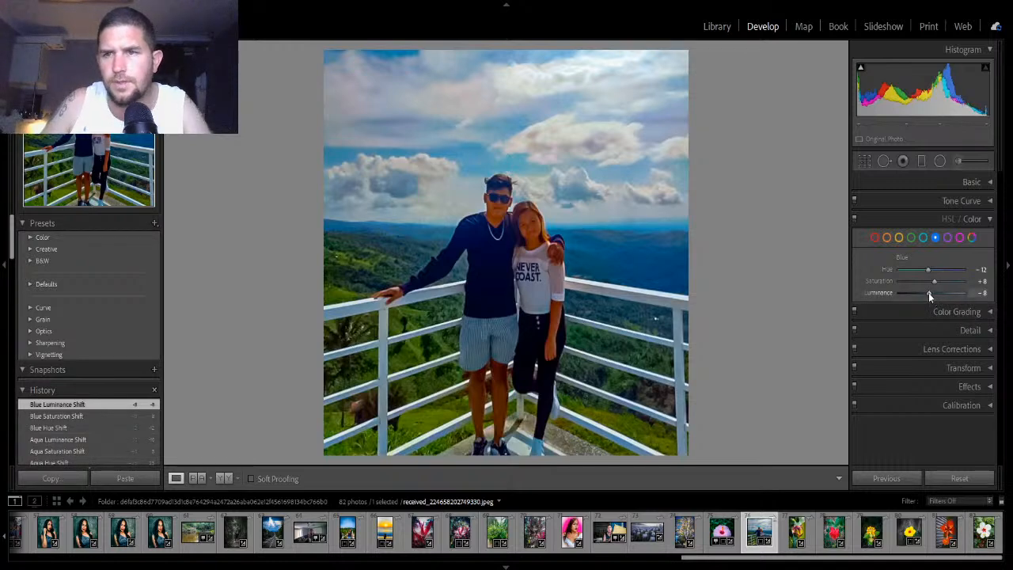
mouse_move(928, 292)
left_mouse_down()
mouse_move(968, 298)
mouse_move(926, 303)
left_mouse_up()
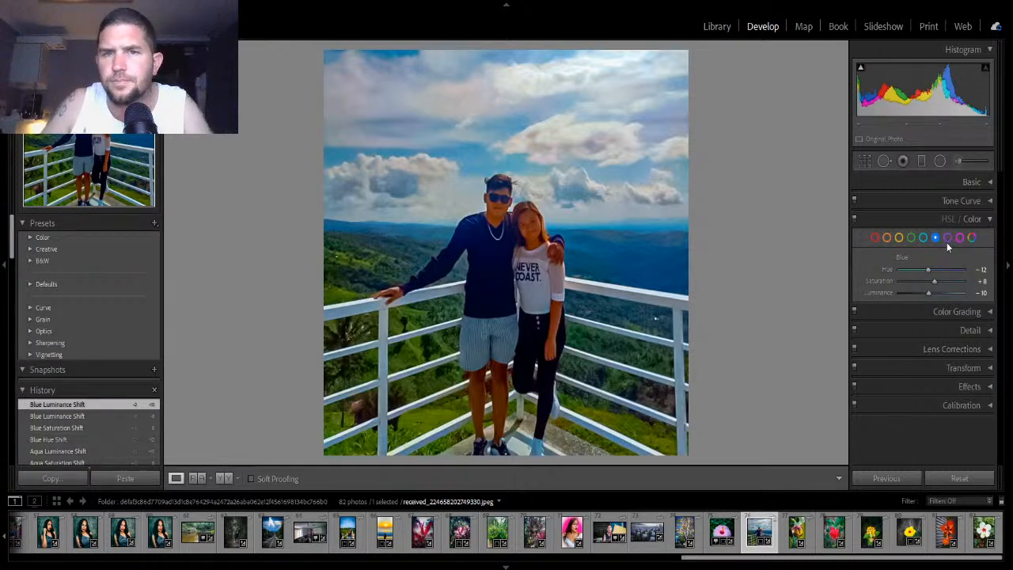
- Set the Orange hue to +10, luminance to -17 and saturation to -20
left_click(887, 237)
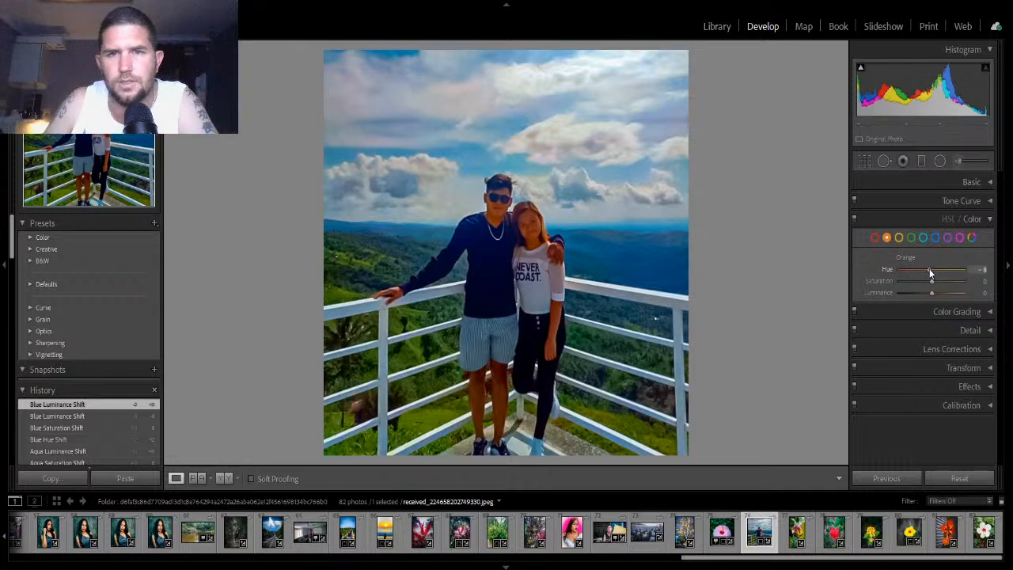
left_click_drag(934, 269, 942, 274)
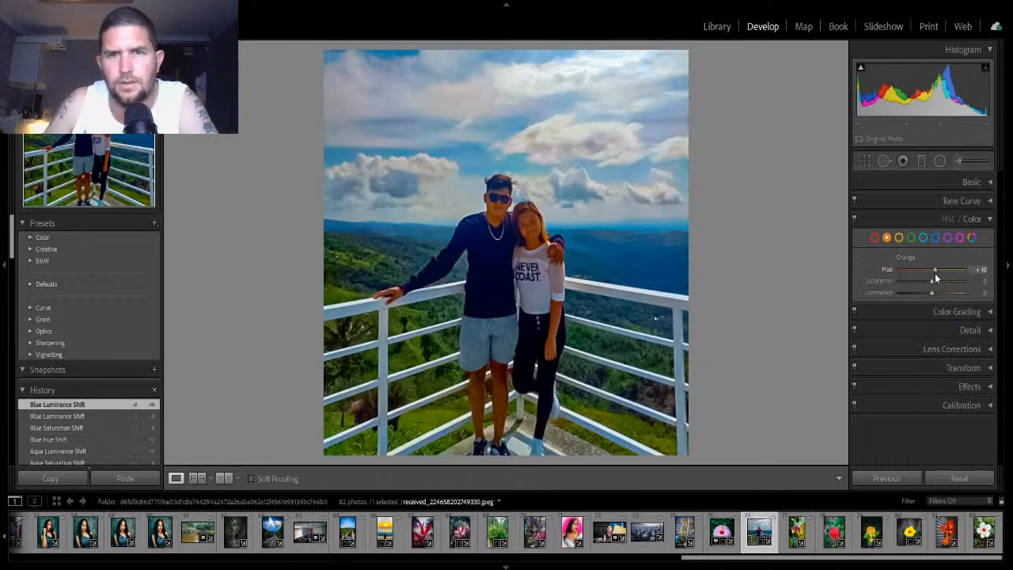
left_click_drag(935, 273, 934, 273)
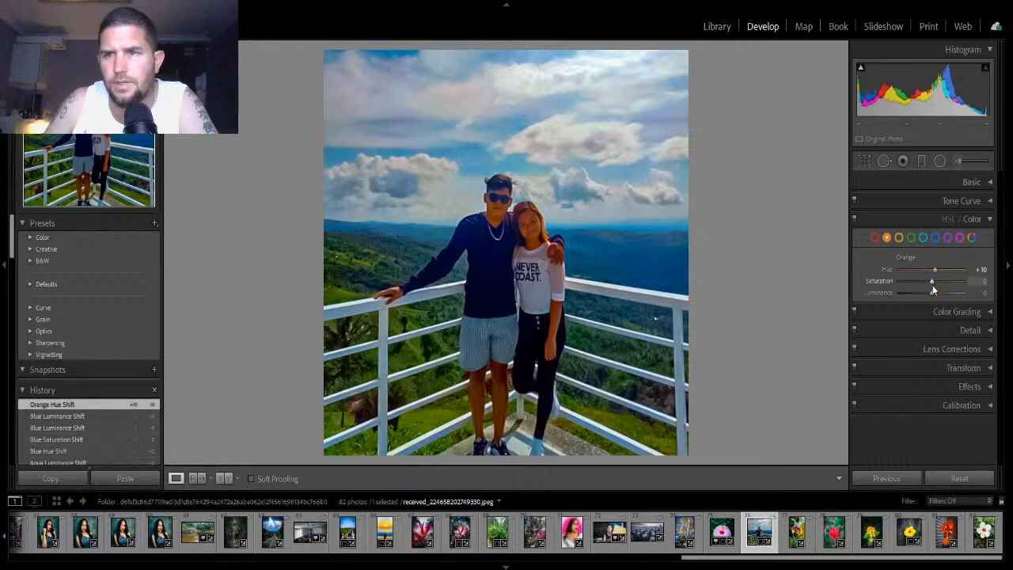
left_click_drag(931, 292, 926, 295)
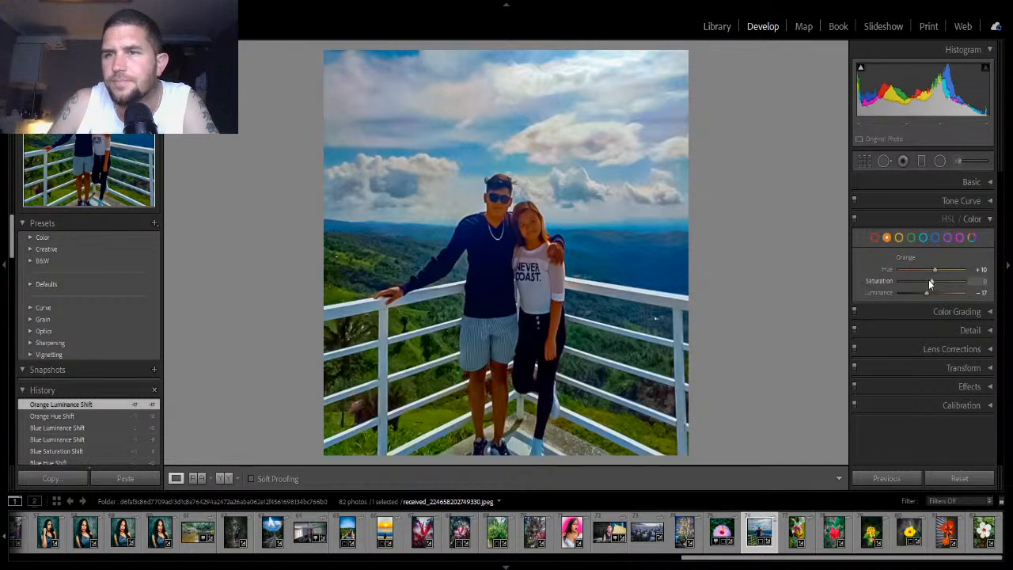
mouse_move(930, 281)
left_mouse_down()
mouse_move(913, 283)
mouse_move(923, 284)
left_mouse_up()
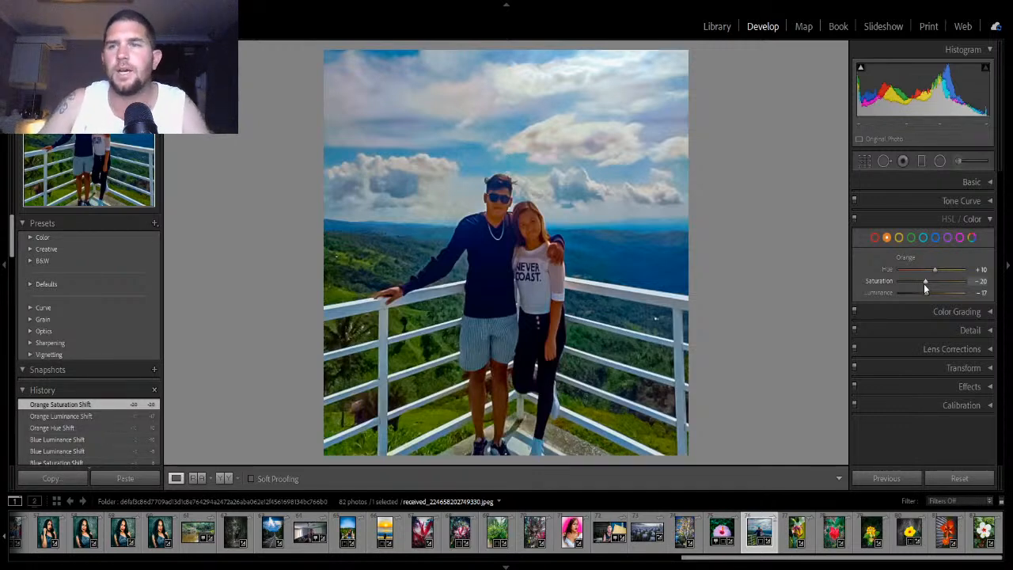
- Set the Yellow hue to +38, saturation to +13 and luminance to -20, and compare the before and after views
left_click(898, 238)
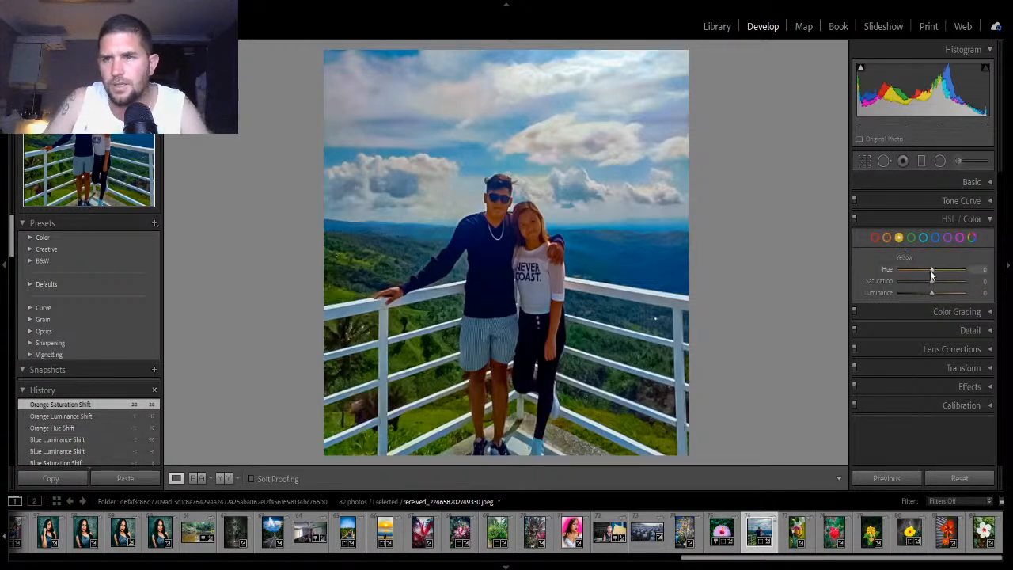
left_click_drag(928, 270, 925, 294)
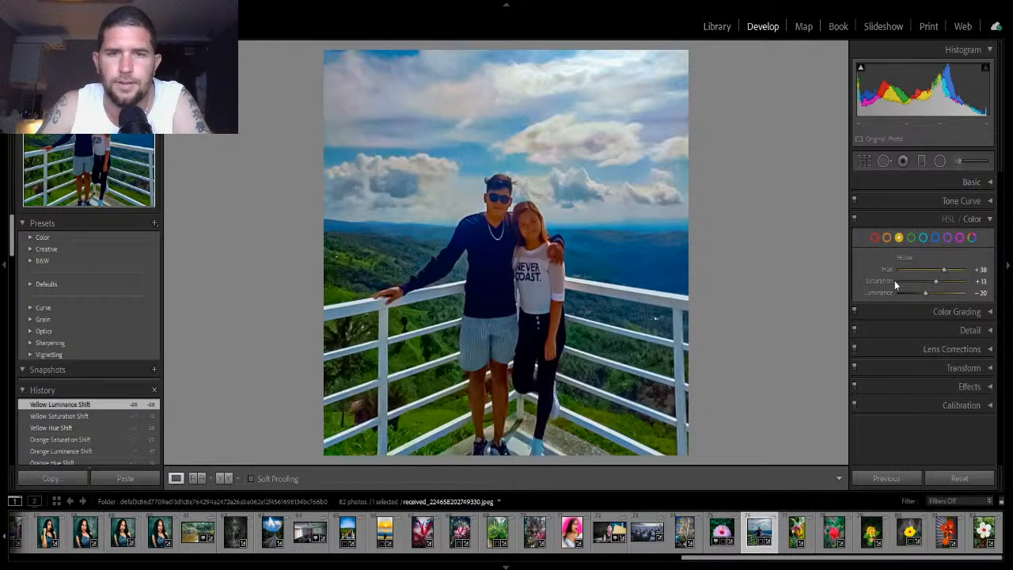
key("backslash")
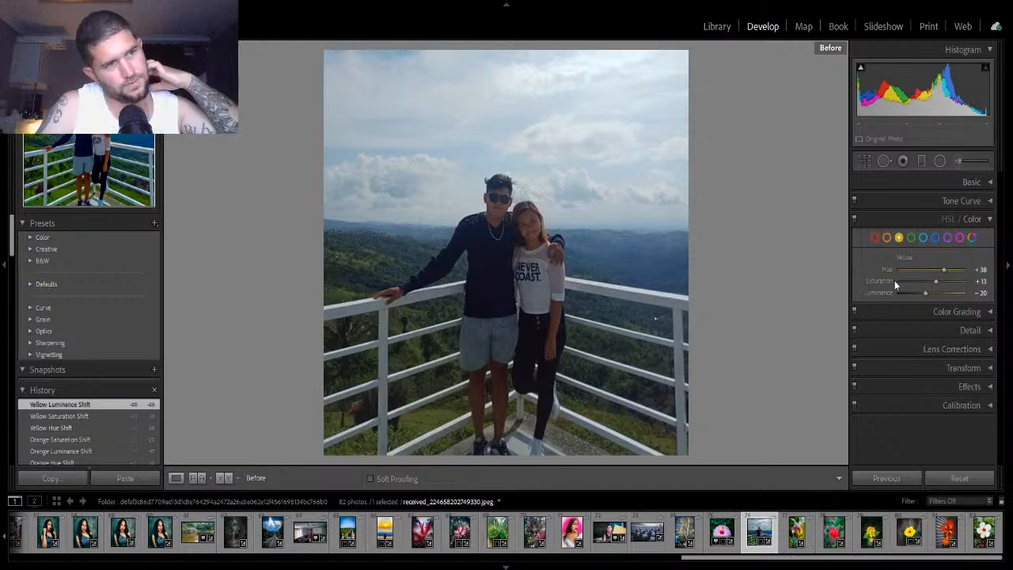
key("backslash")
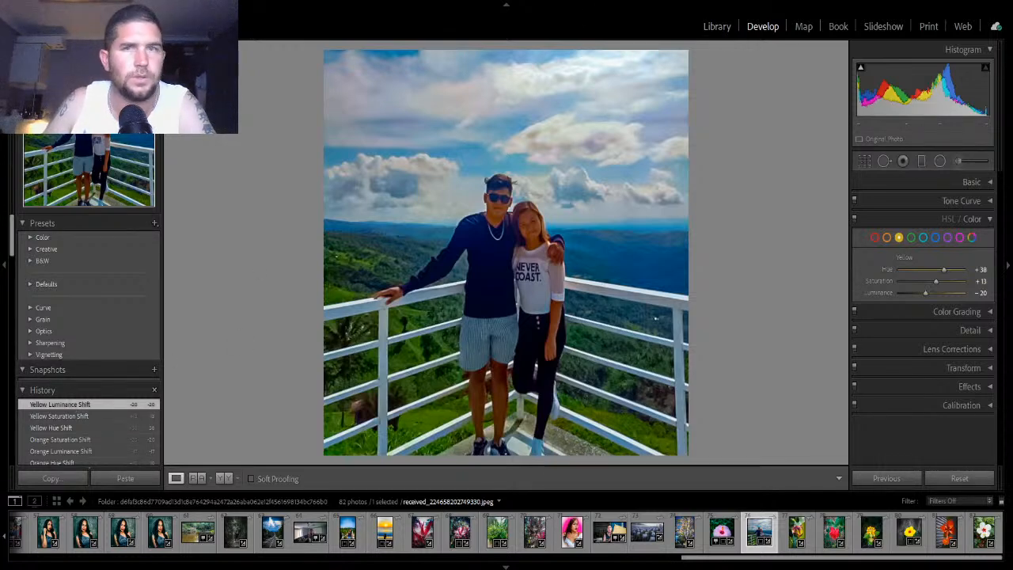
- Open the white hibiscus photo from the Live edits photos folder in Develop
left_click(717, 27)
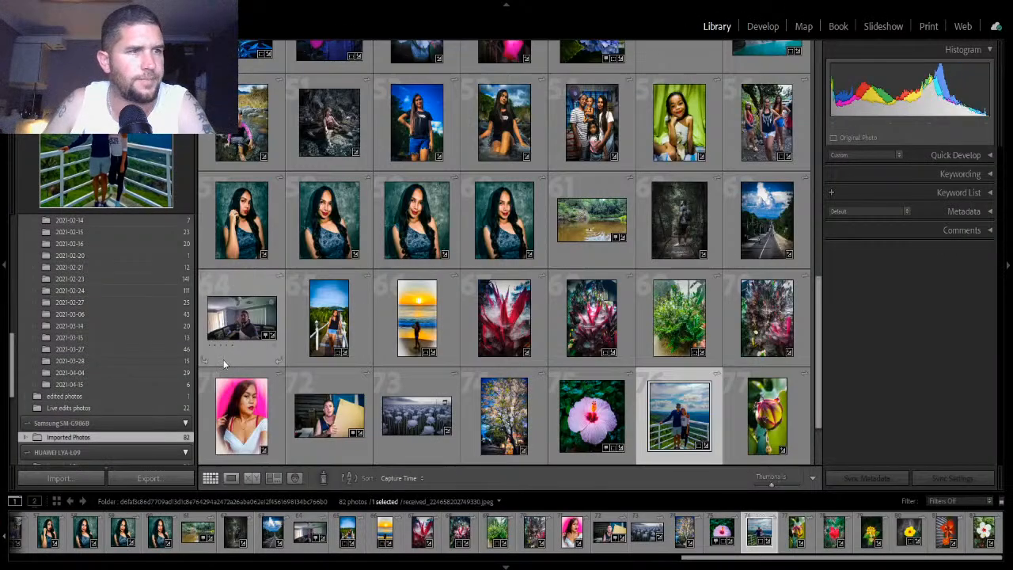
scroll(131, 356, "down", 5)
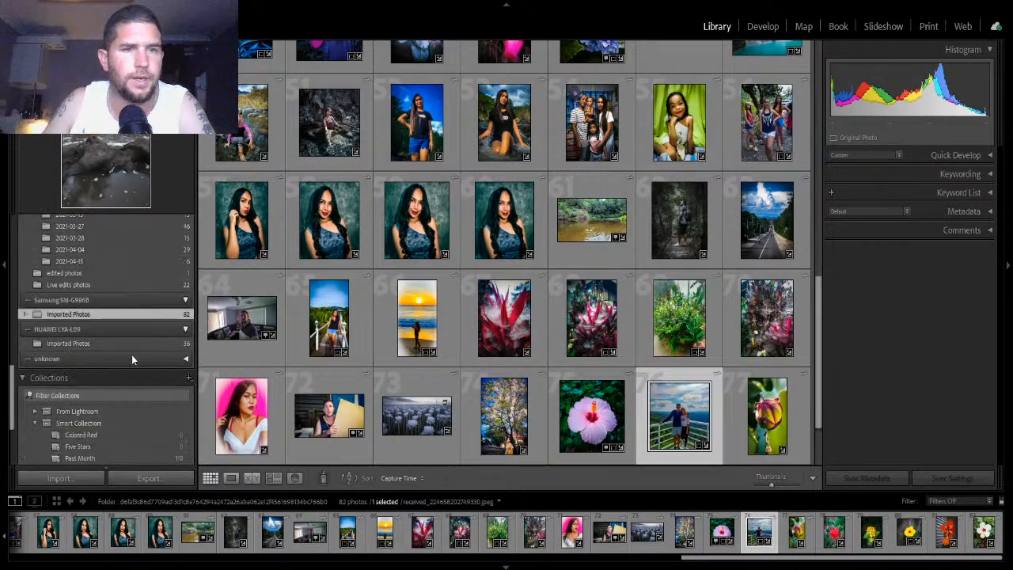
scroll(131, 355, "up", 5)
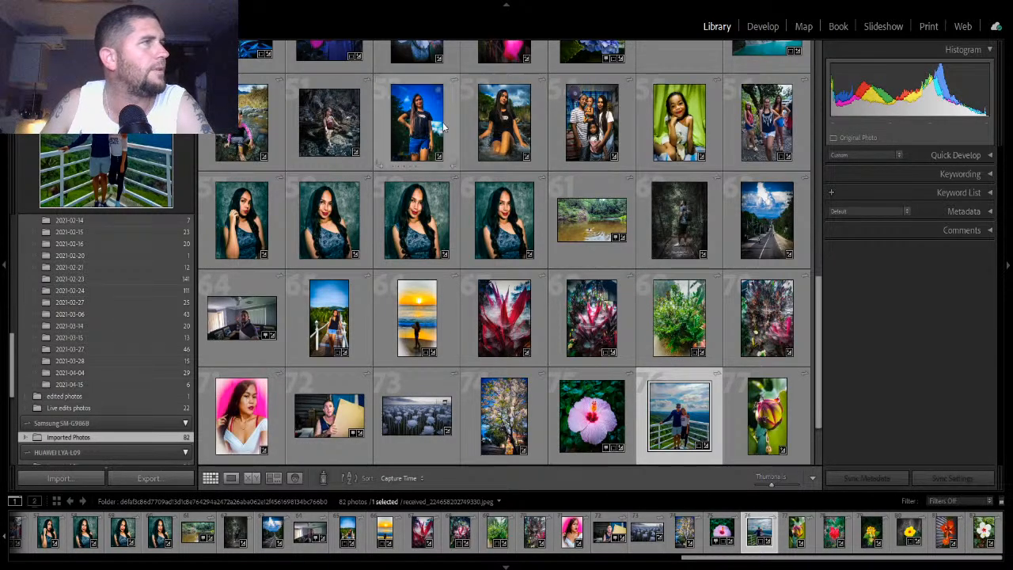
scroll(659, 241, "up", 5)
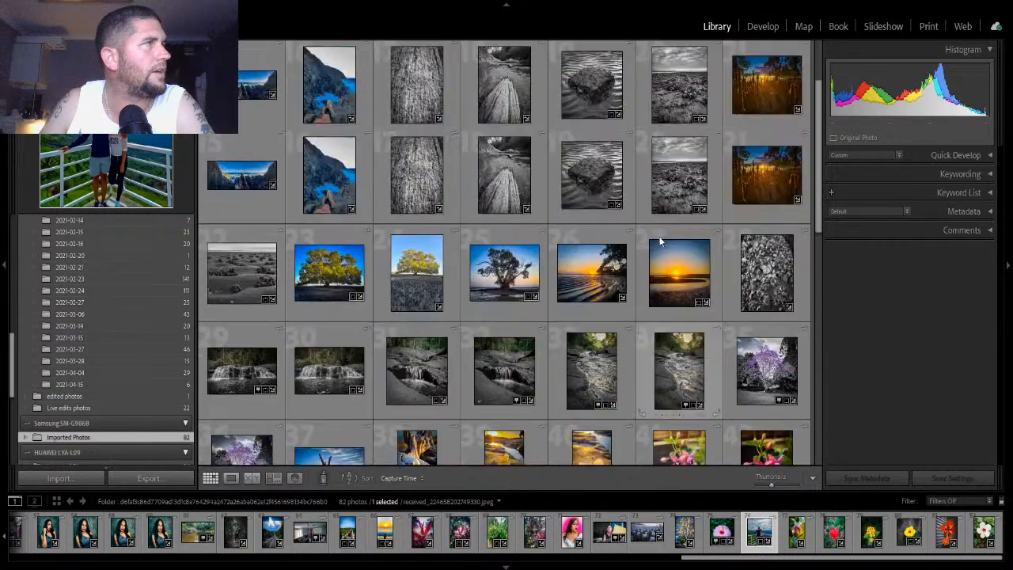
scroll(657, 239, "down", 6)
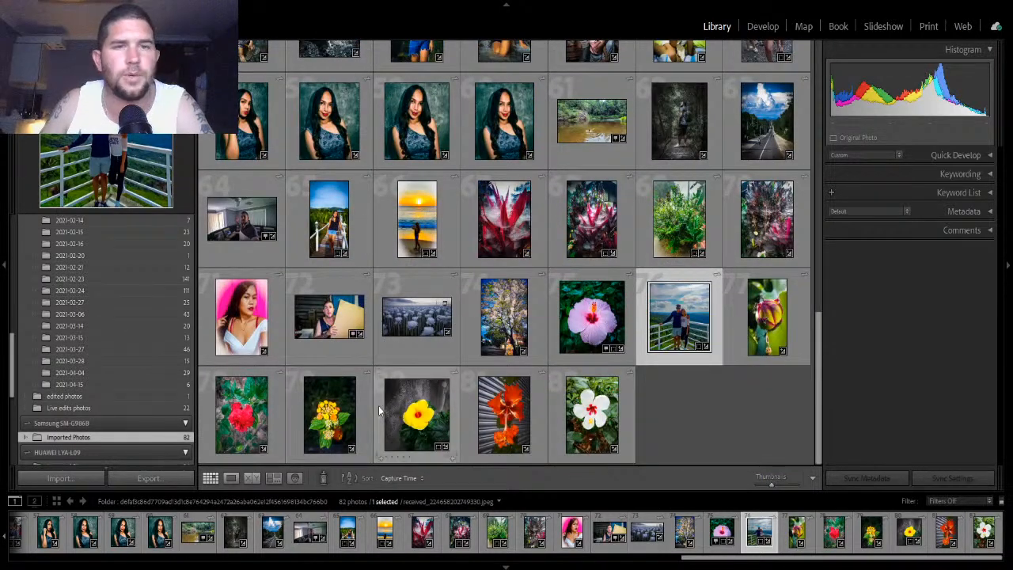
left_click(95, 399)
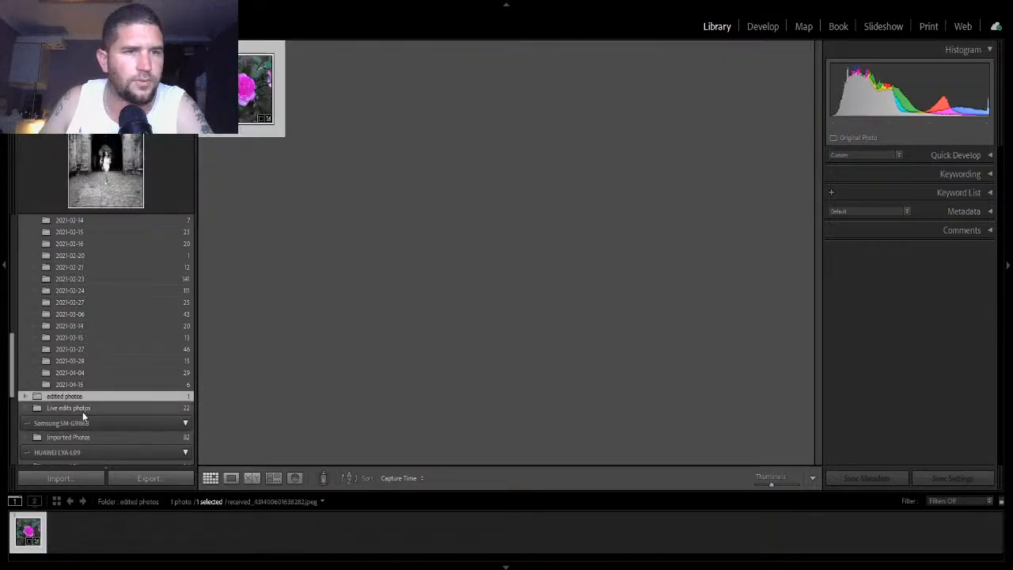
left_click(81, 410)
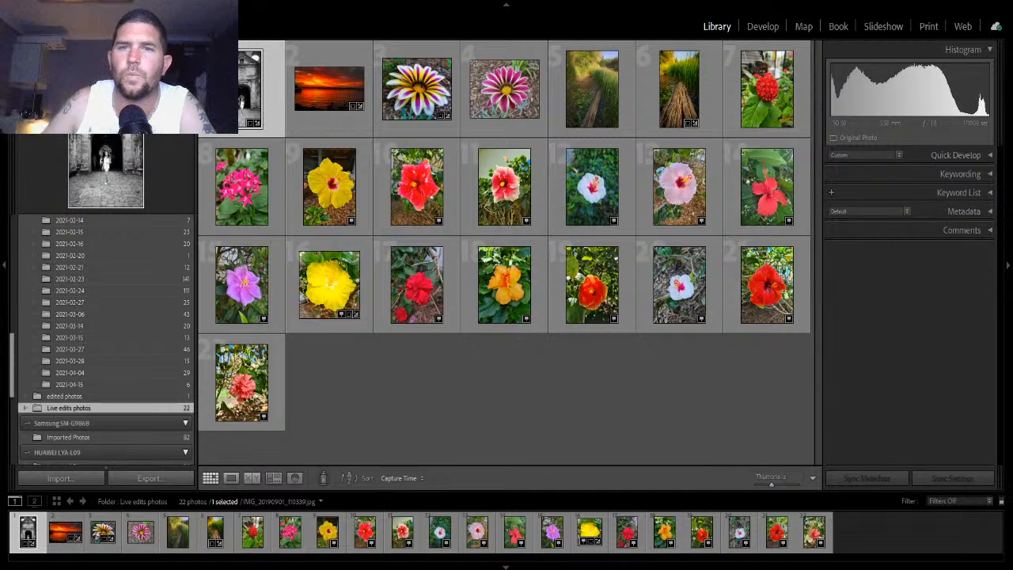
left_click(622, 175)
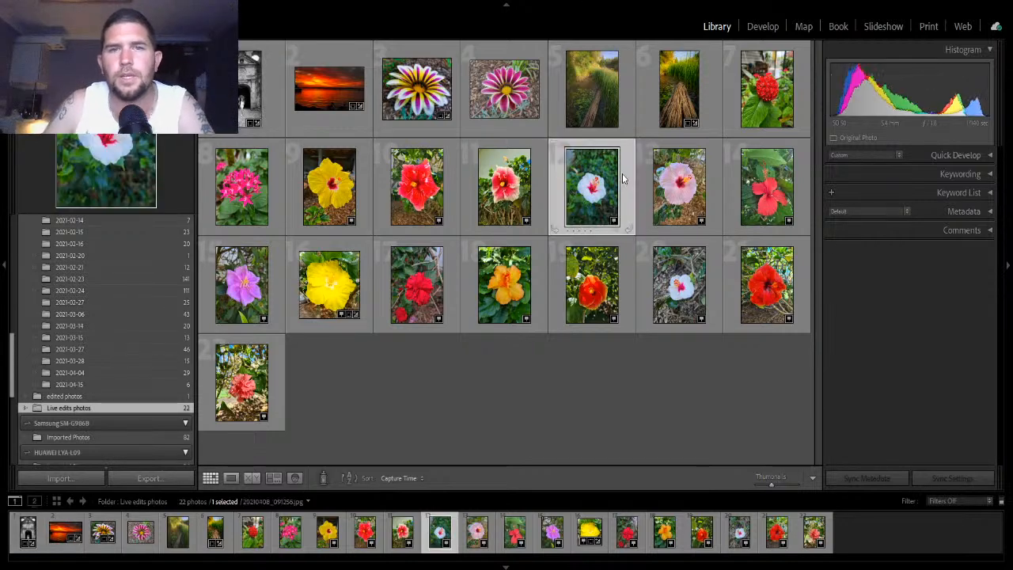
left_click(763, 26)
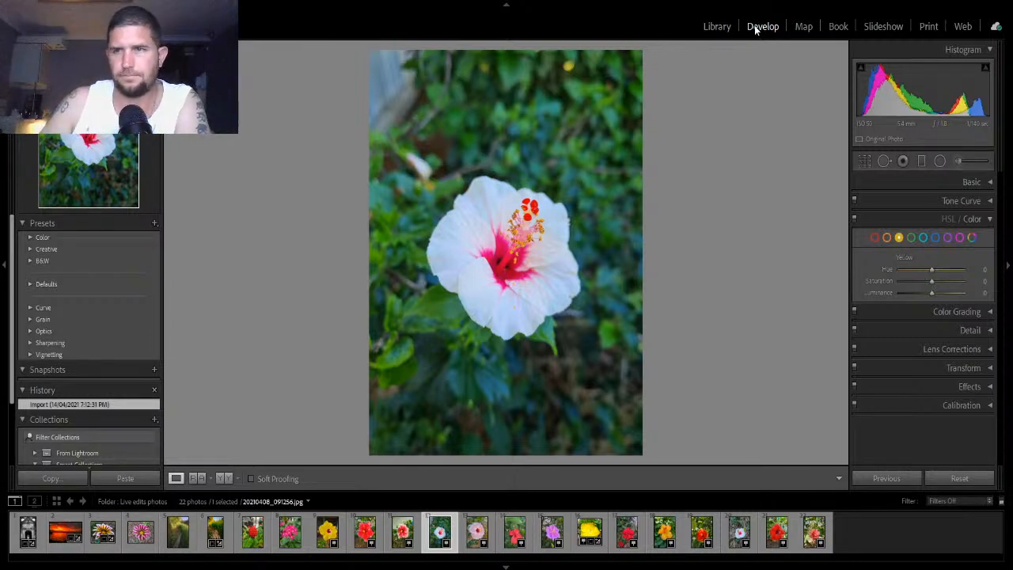
- Crop the hibiscus photo to a 1 x 1 square aspect framed around the flower
left_click(984, 220)
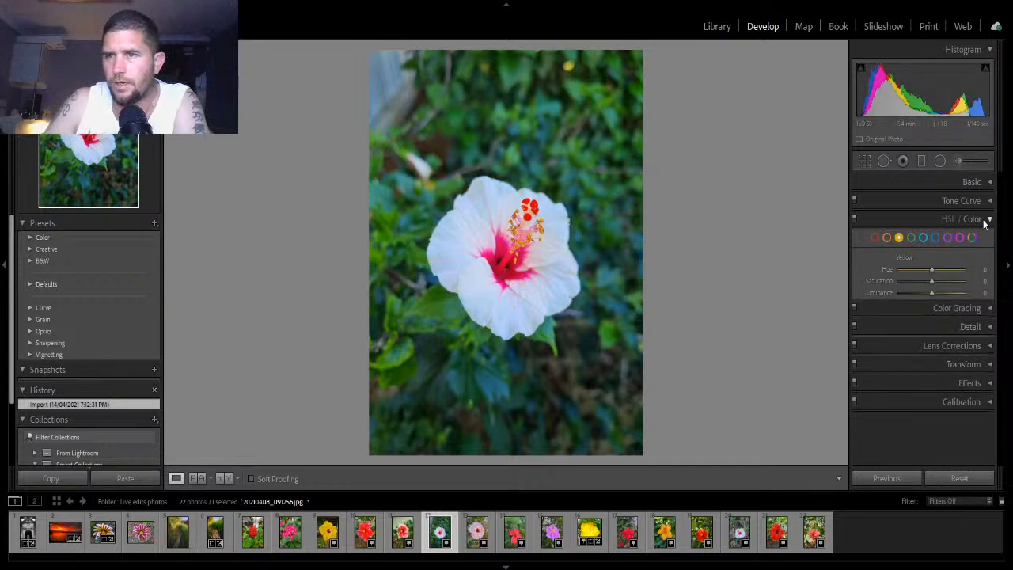
left_click(989, 182)
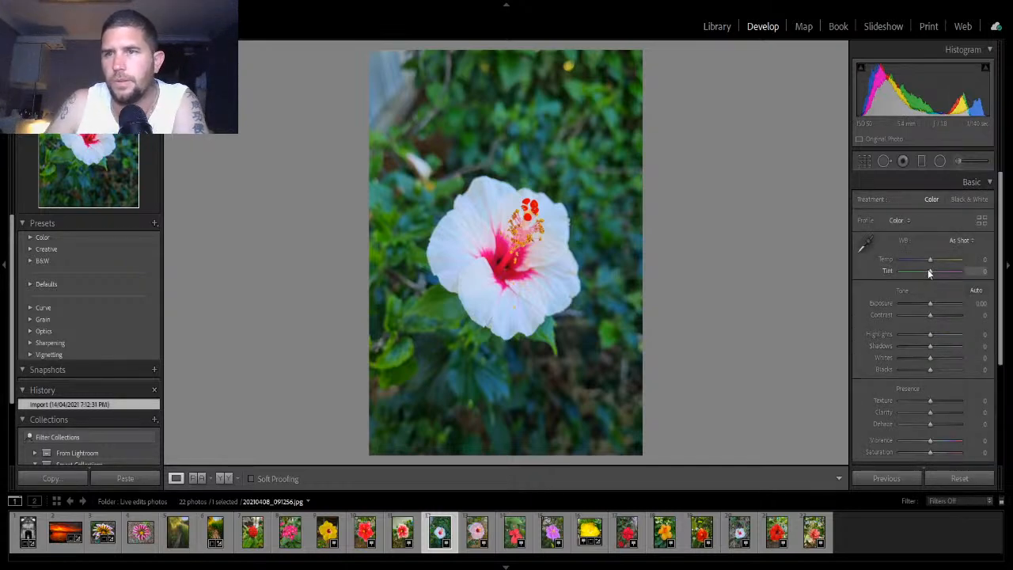
left_click(978, 183)
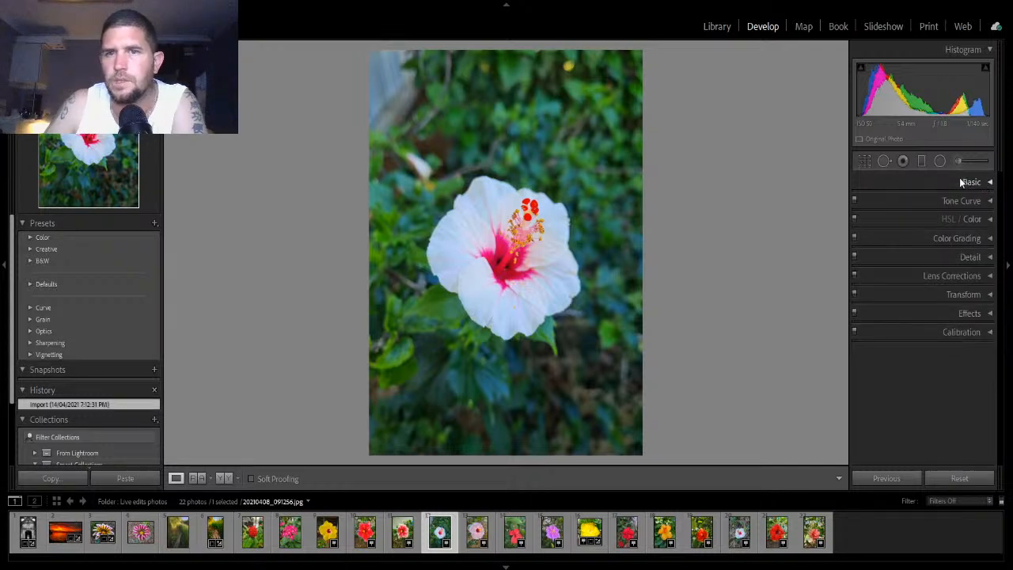
left_click(969, 182)
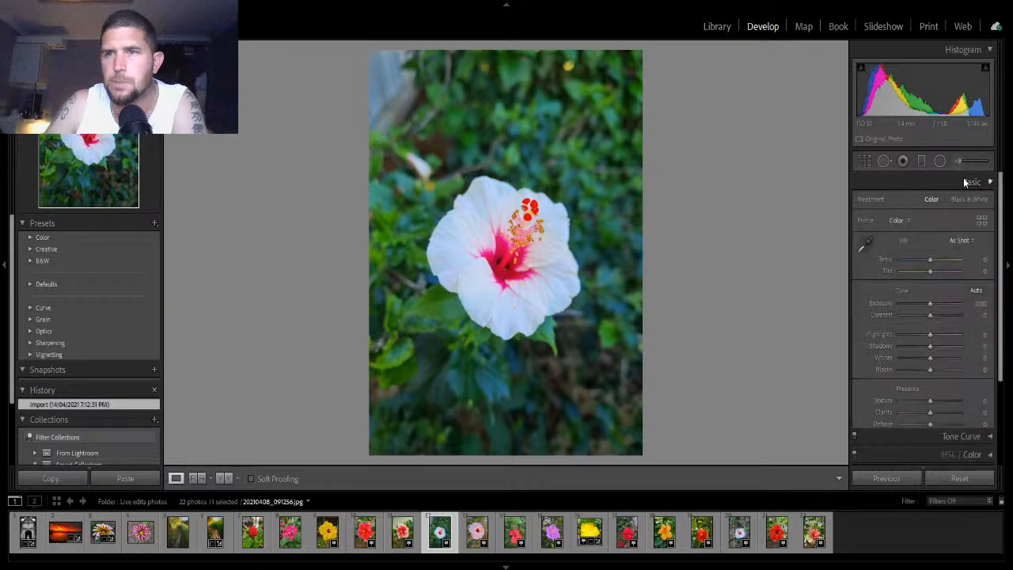
left_click(863, 162)
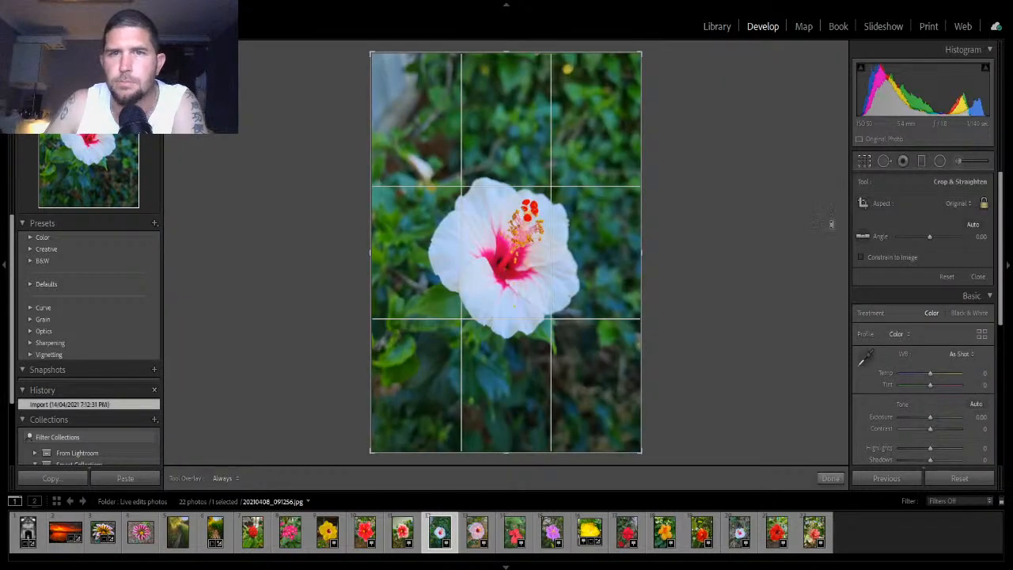
left_click(961, 204)
left_click(872, 263)
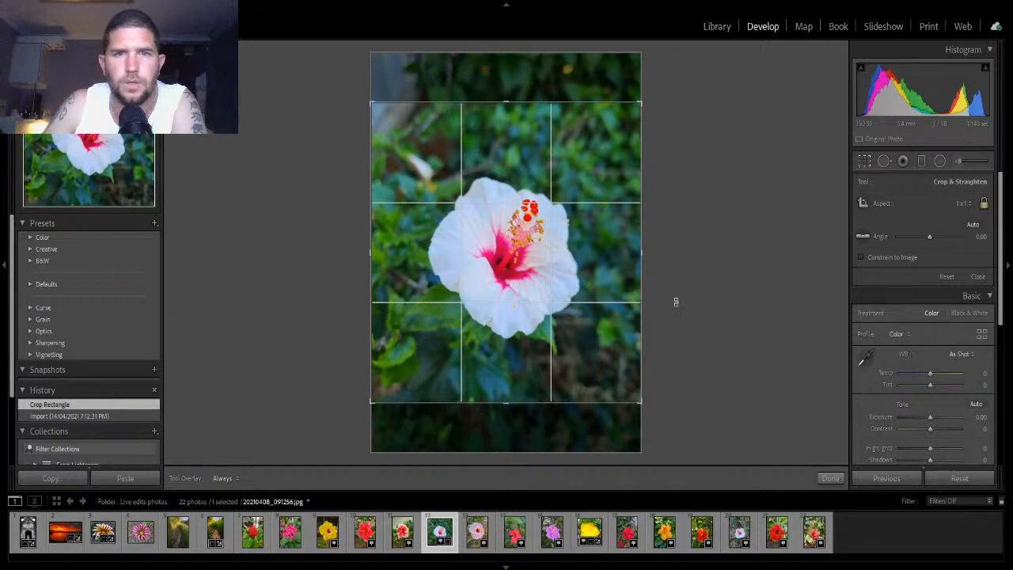
mouse_move(624, 251)
left_mouse_down()
mouse_move(625, 242)
mouse_move(627, 252)
left_mouse_up()
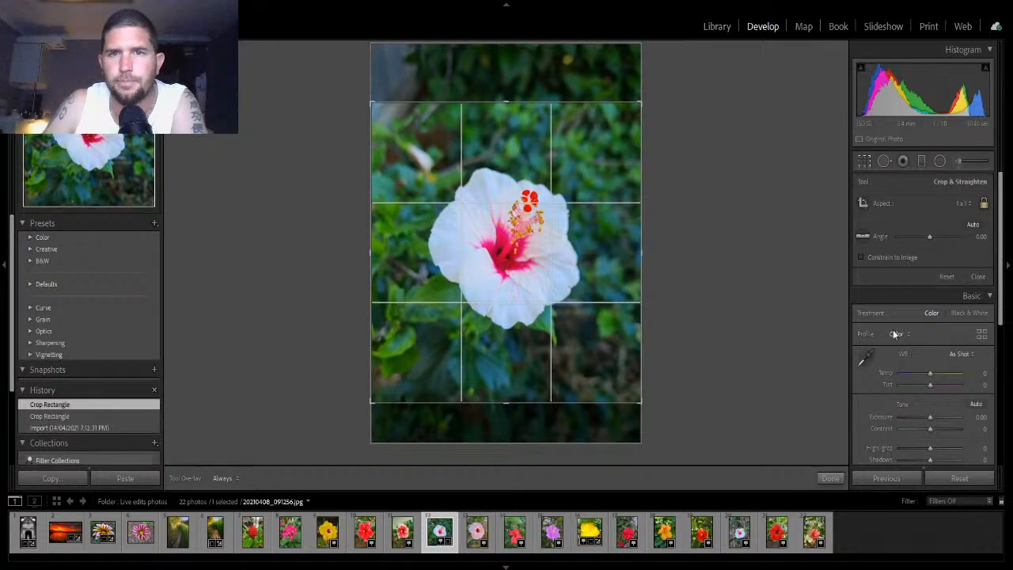
left_click(826, 478)
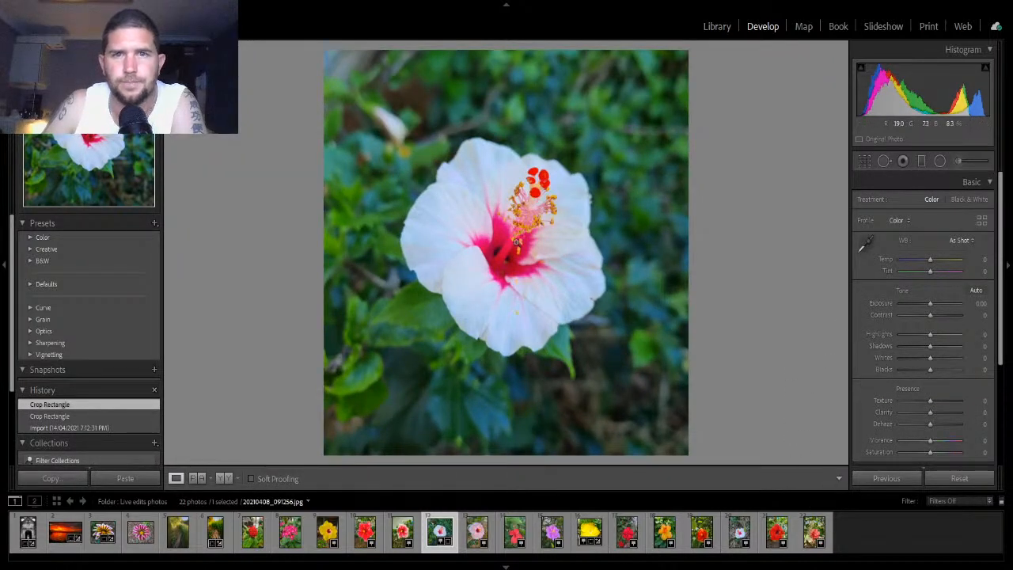
- Apply Auto tone settings, then set Temp to -5, Tint to -12 and Exposure to -0.35
left_click(536, 182)
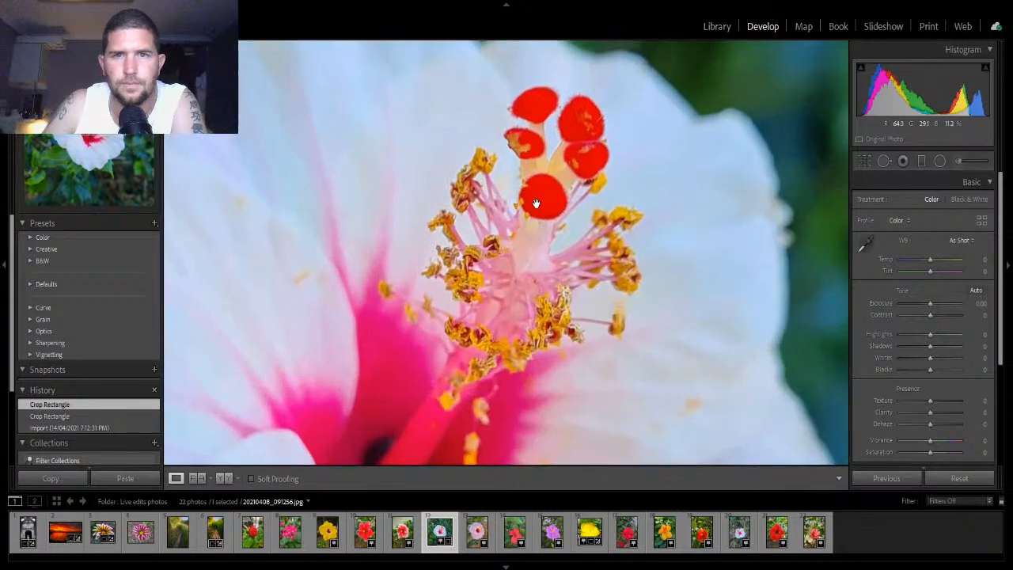
left_click(699, 371)
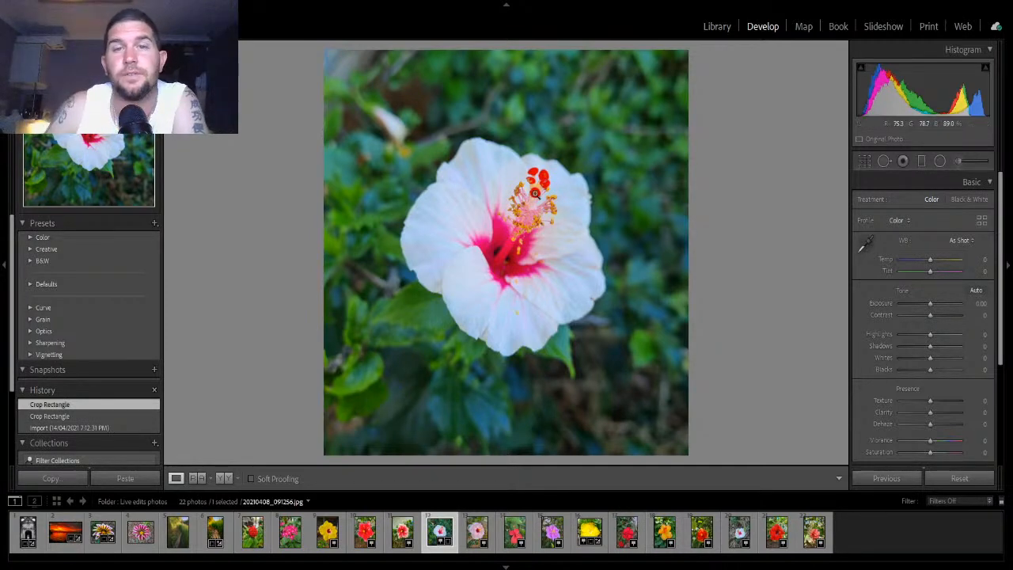
left_click(561, 193)
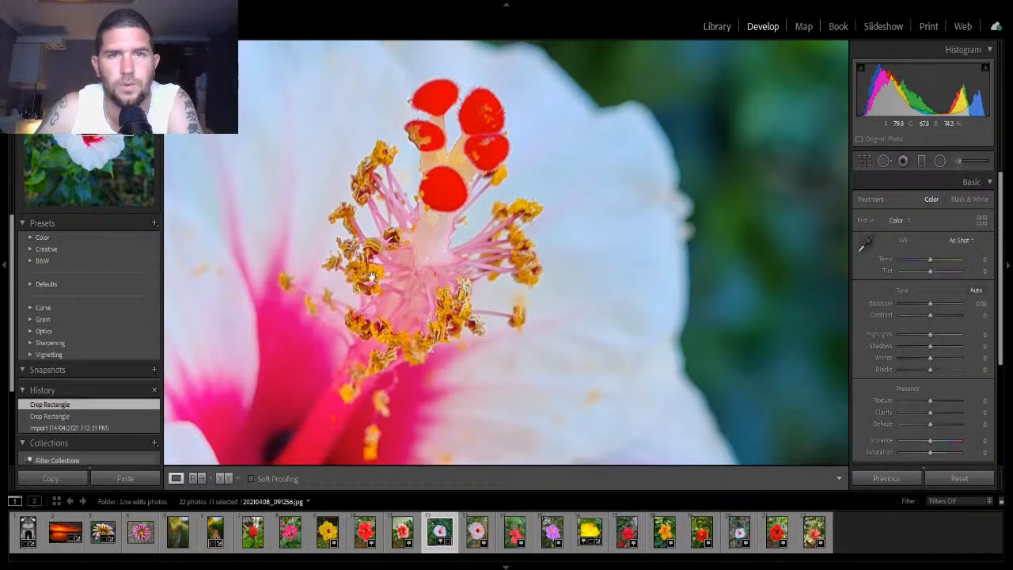
left_click(437, 253)
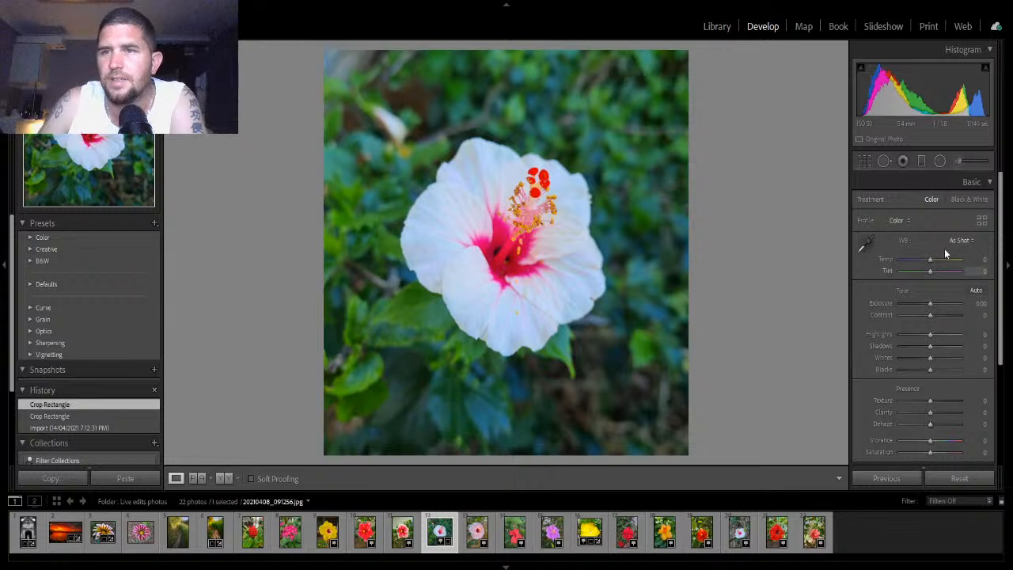
left_click(980, 292)
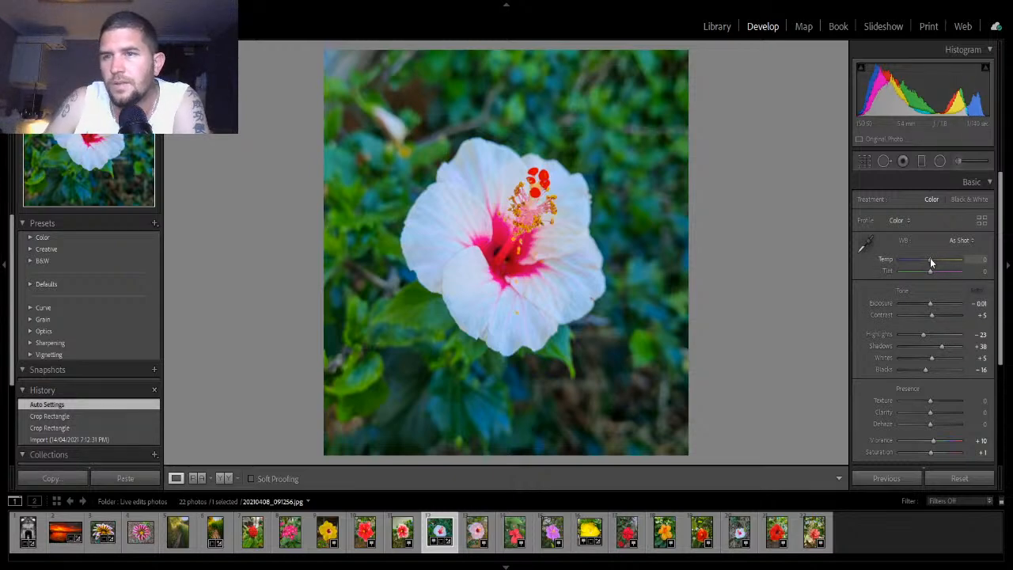
left_click_drag(930, 258, 929, 304)
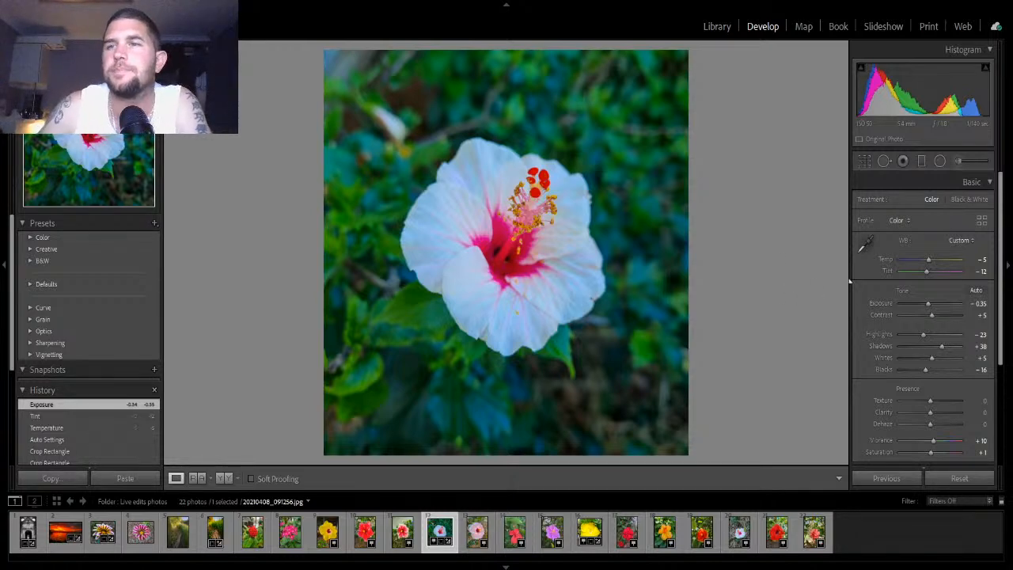
- Draw a radial filter around the hibiscus flower and adjust its size and centre
left_click(940, 161)
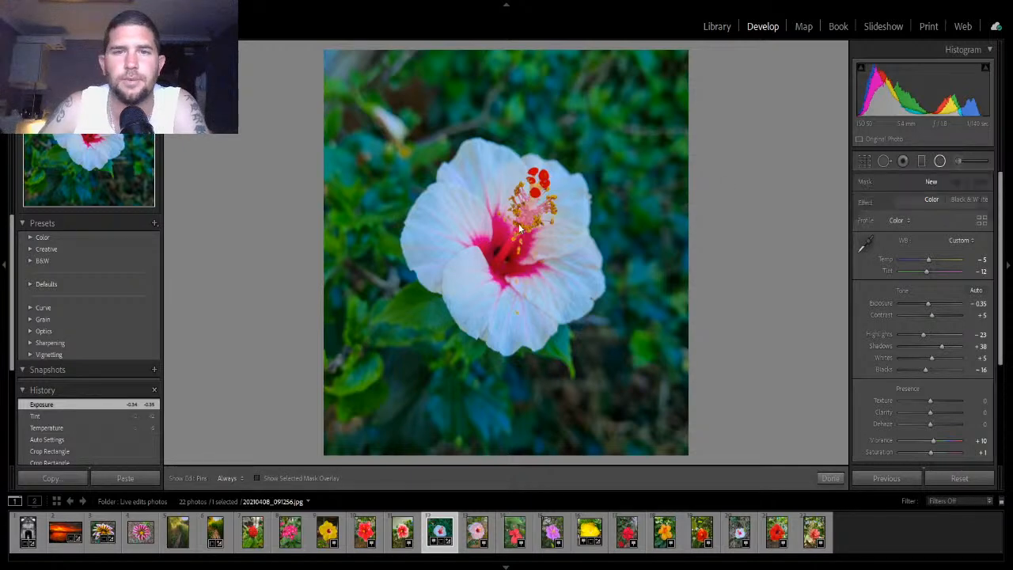
left_click_drag(503, 249, 399, 131)
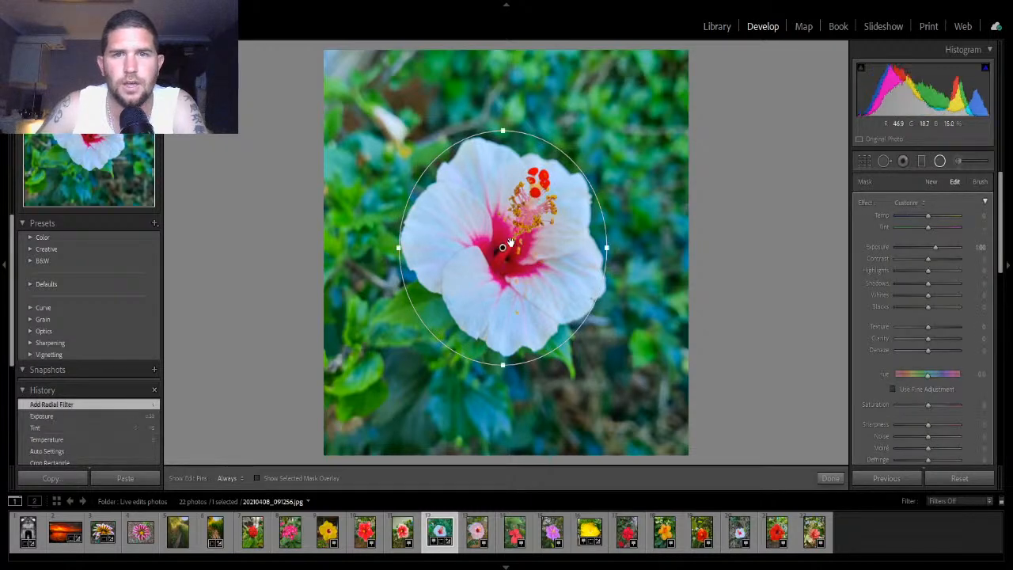
left_click_drag(504, 248, 509, 243)
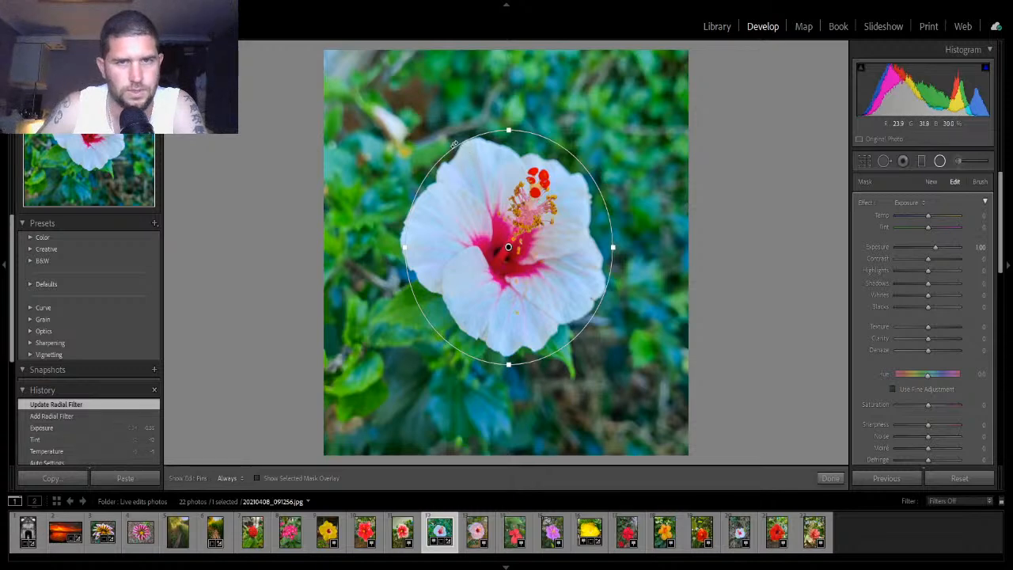
left_click_drag(405, 247, 399, 247)
left_click_drag(508, 247, 508, 244)
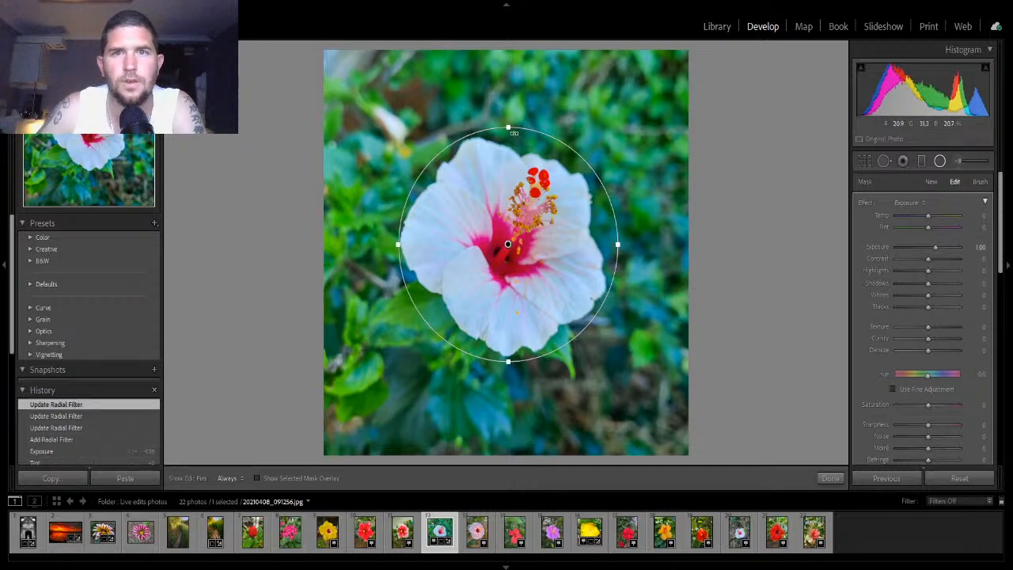
left_click_drag(509, 127, 508, 130)
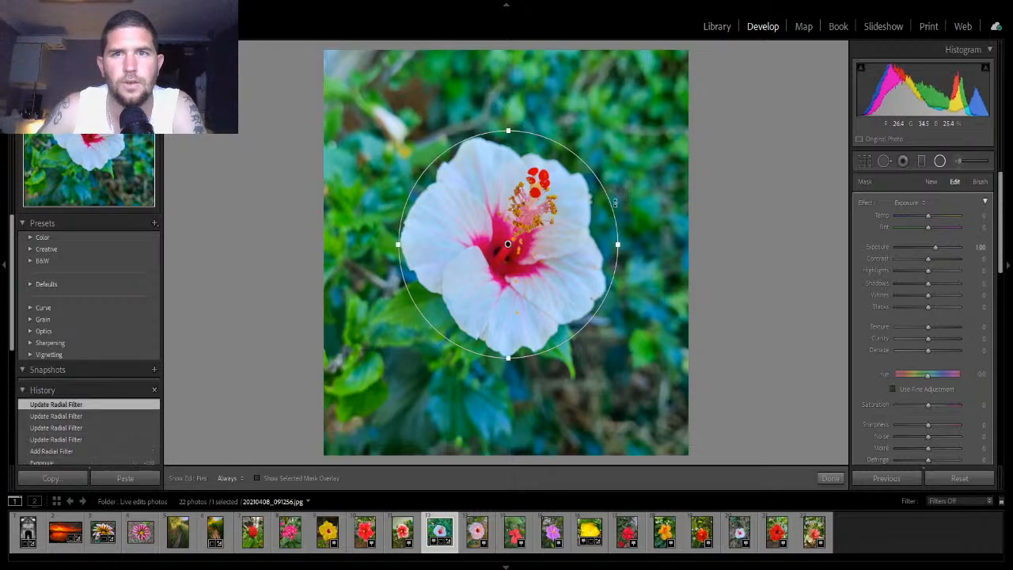
left_click_drag(618, 244, 613, 245)
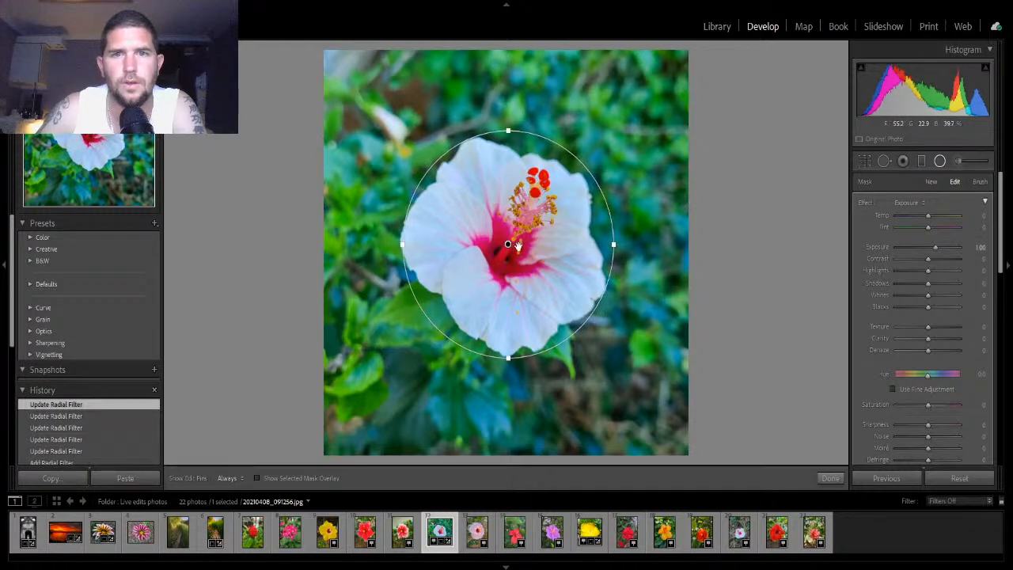
left_click_drag(509, 247, 505, 250)
- Invert the radial filter's mask
scroll(956, 388, "down", 2)
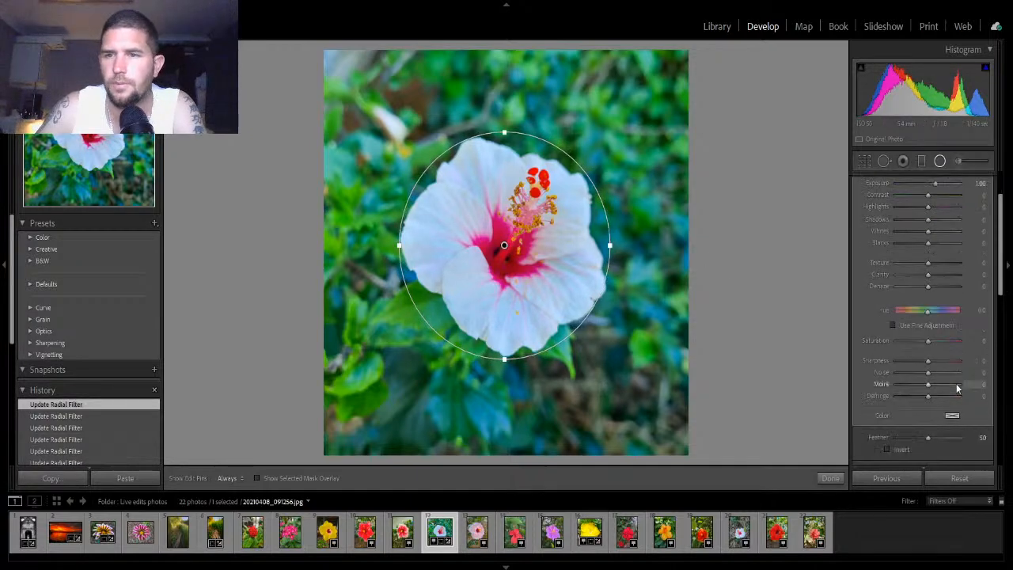
scroll(949, 394, "down", 2)
left_click(888, 386)
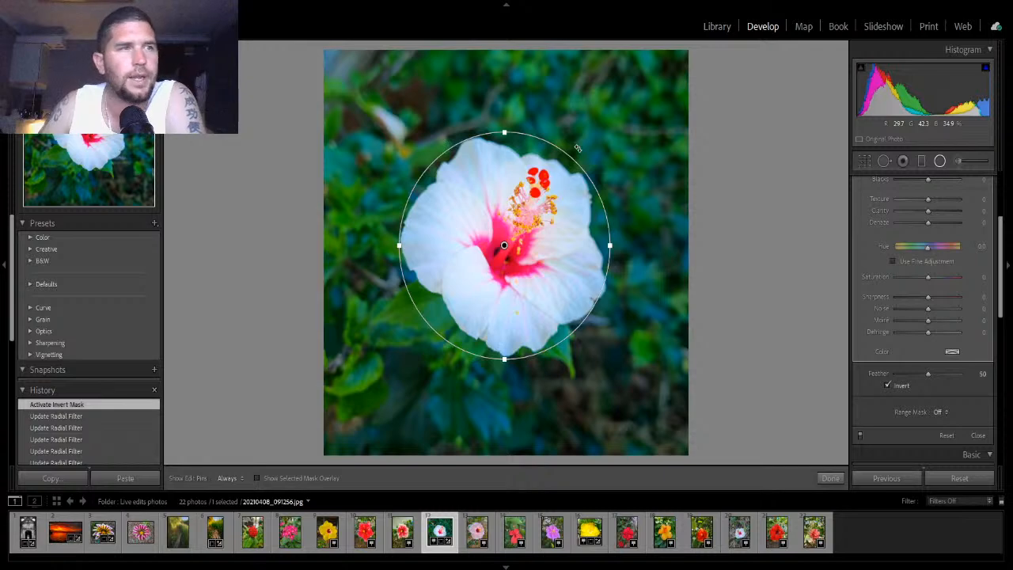
left_click_drag(999, 299, 995, 250)
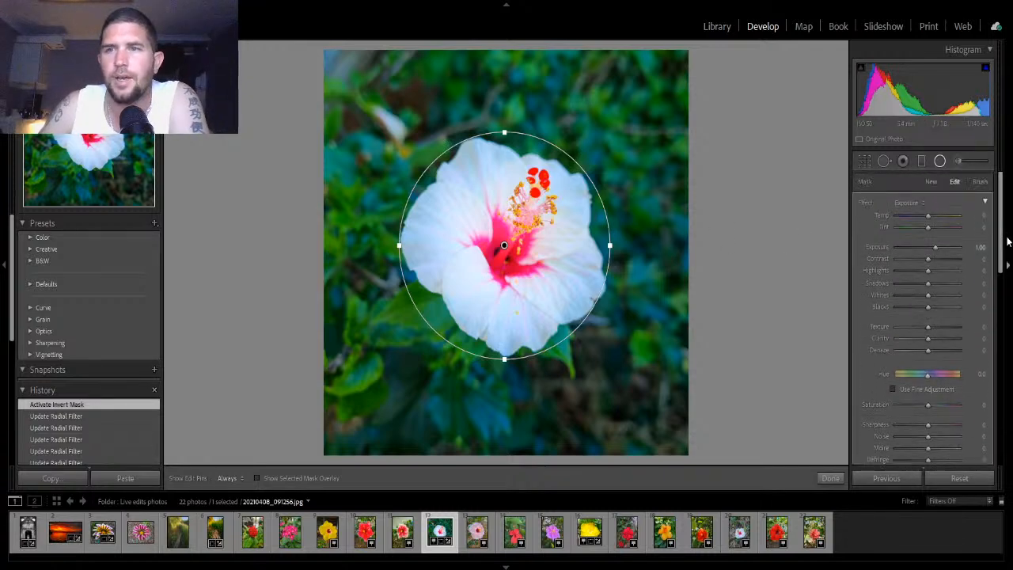
- Set the radial filter's exposure to 1.00
double_click(936, 246)
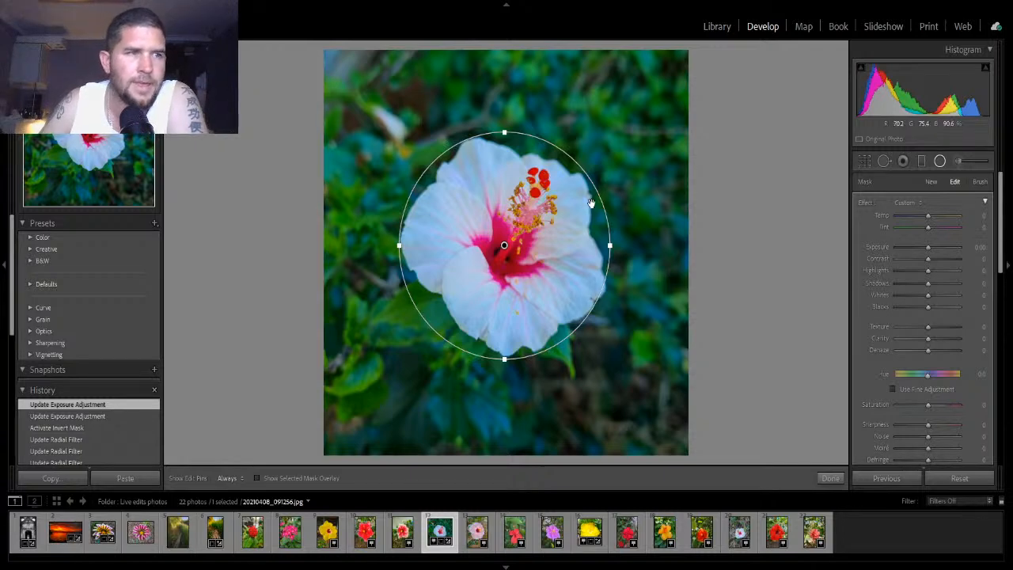
left_click(934, 247)
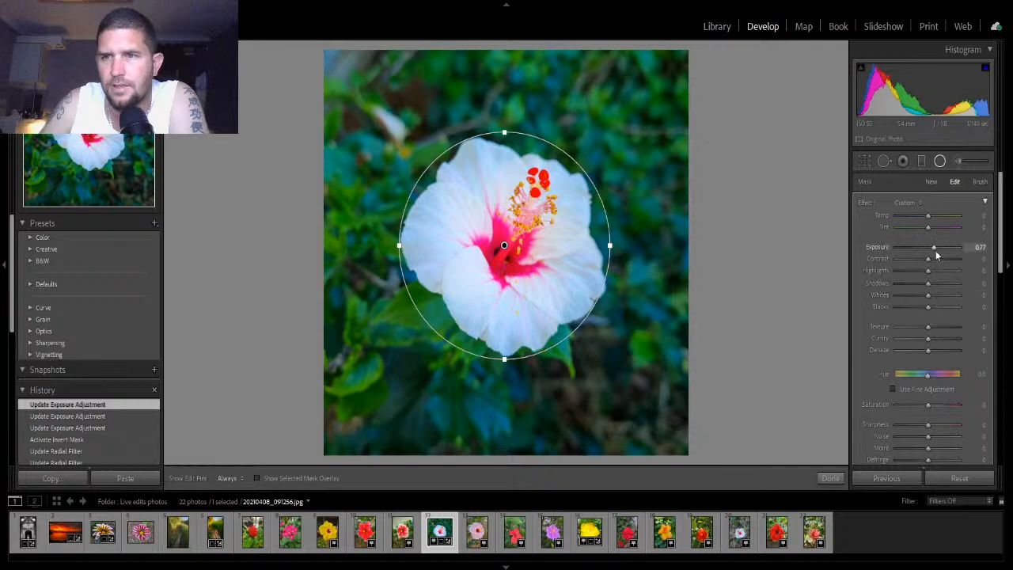
mouse_move(933, 248)
left_mouse_down()
mouse_move(959, 249)
mouse_move(934, 251)
left_mouse_up()
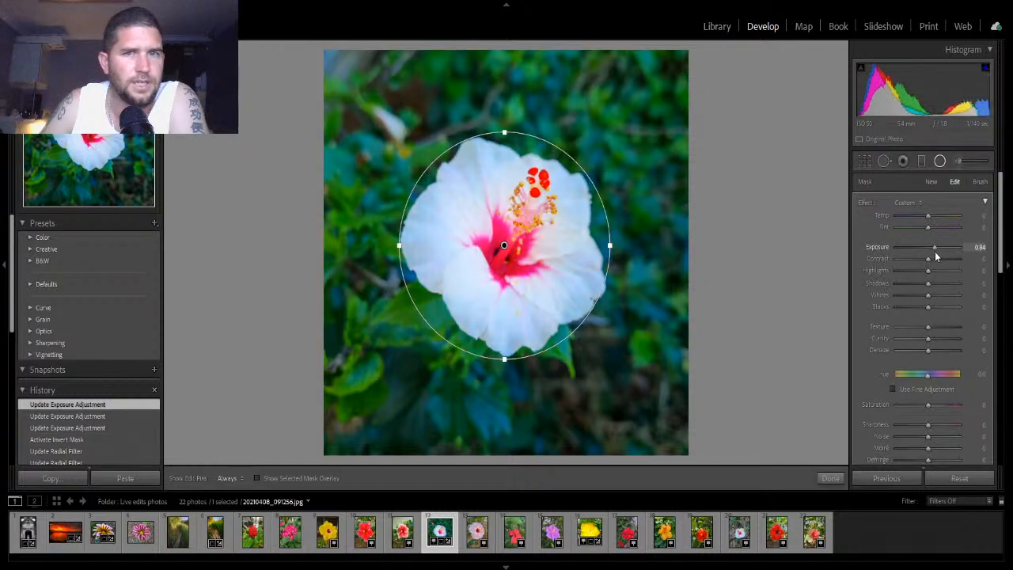
left_click(980, 247)
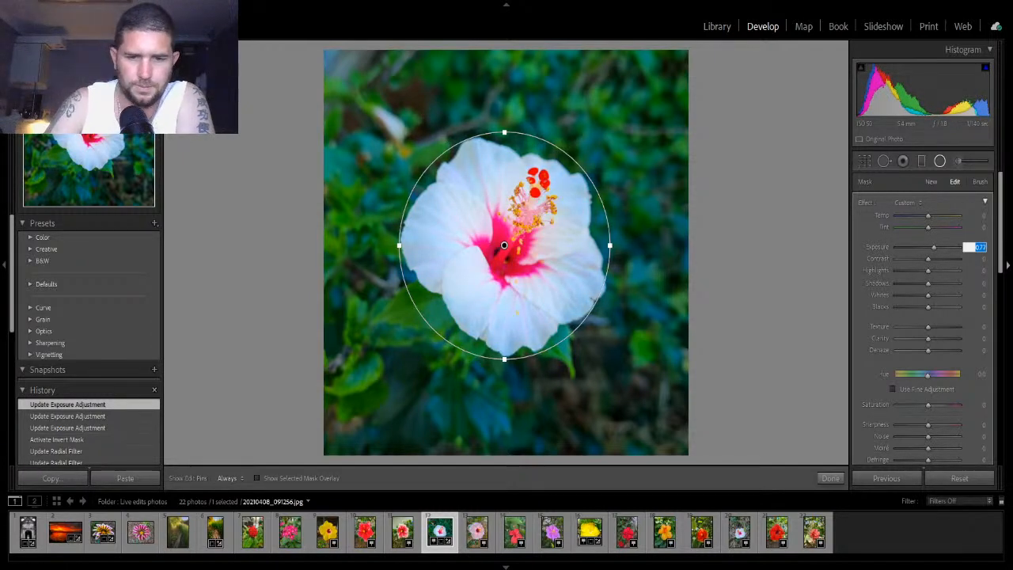
type("1")
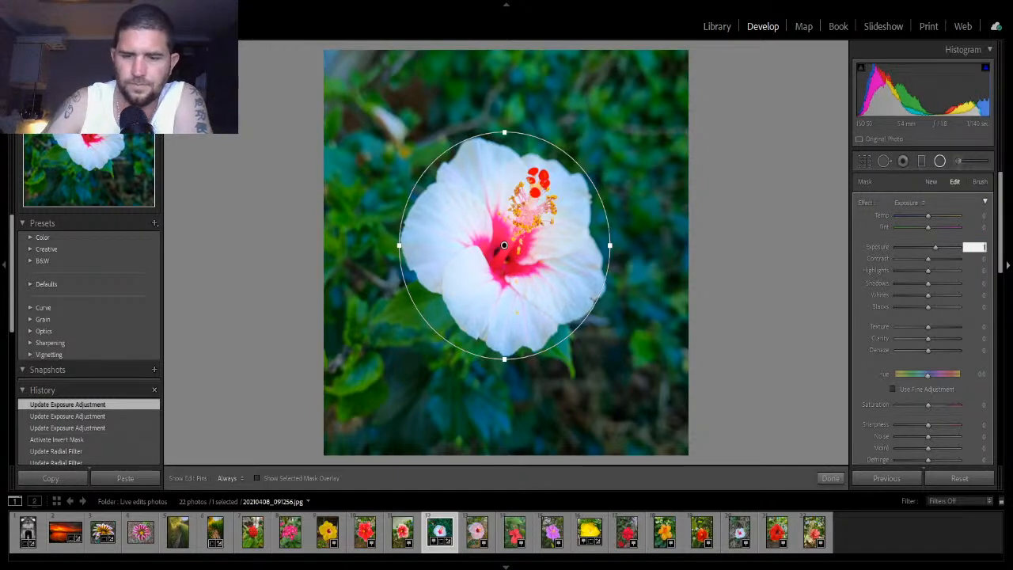
type(".0")
key("Return")
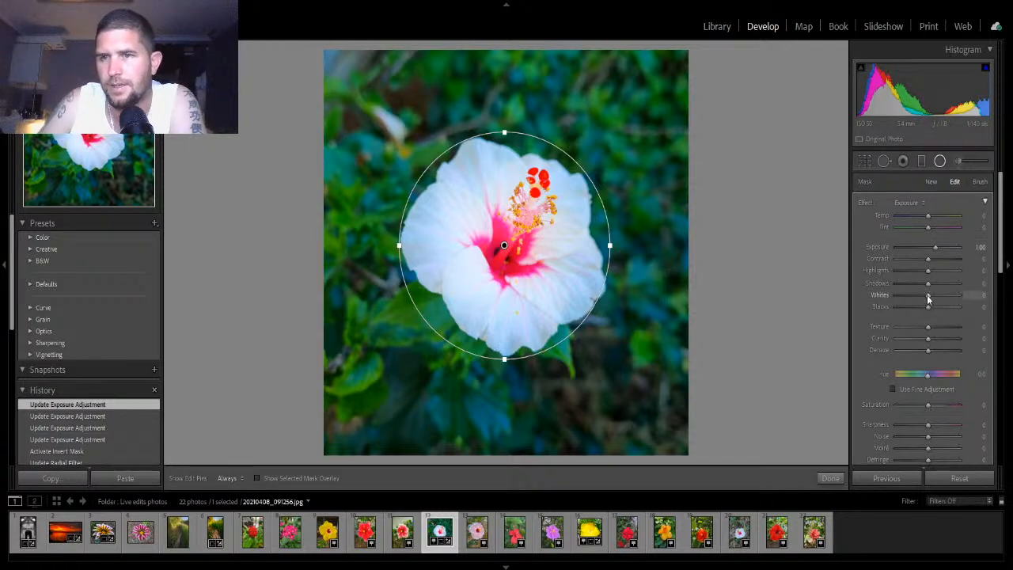
- Set the filter's Whites to 34, Texture to 14, Clarity to 8 and Dehaze to 11, then close the filter
left_click_drag(930, 298, 932, 298)
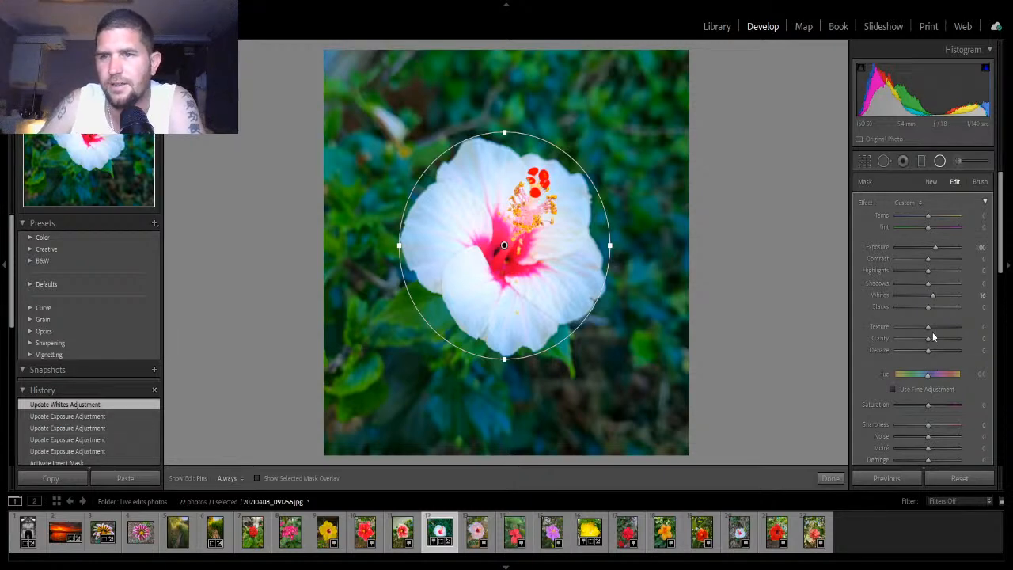
mouse_move(929, 331)
left_mouse_down()
mouse_move(933, 342)
mouse_move(912, 336)
mouse_move(953, 341)
mouse_move(929, 341)
left_mouse_up()
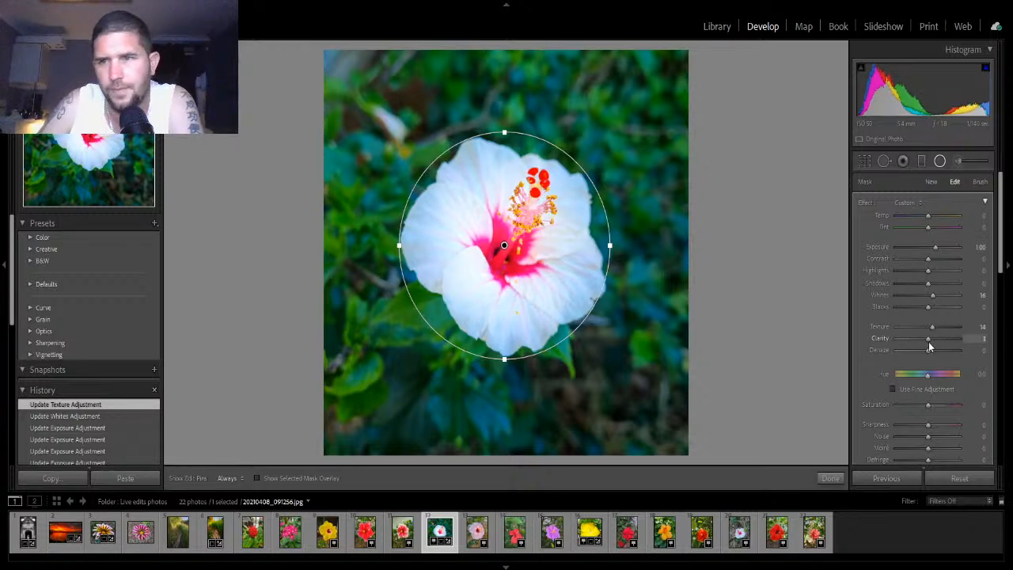
left_click_drag(931, 341, 931, 340)
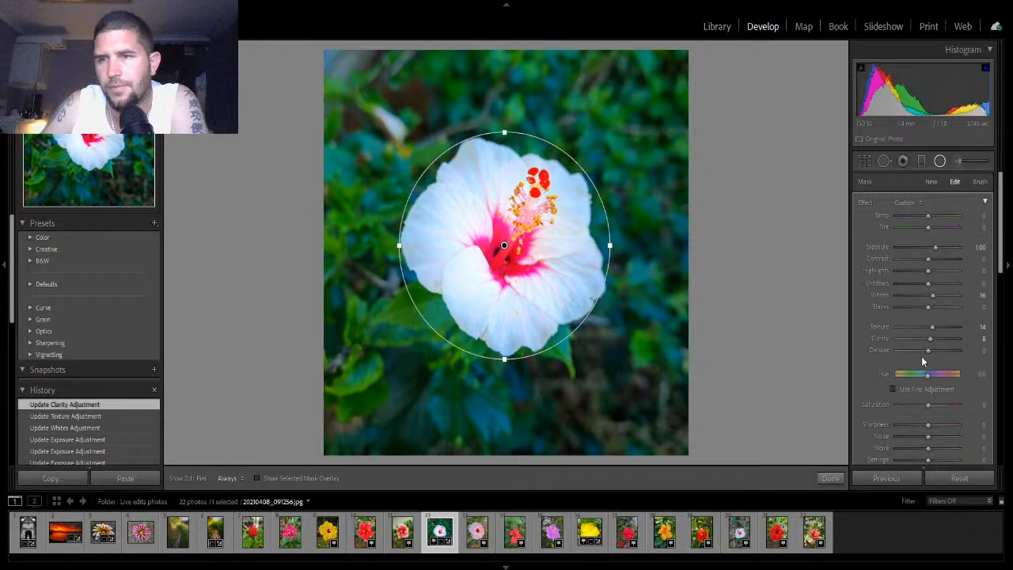
left_click_drag(931, 351, 933, 353)
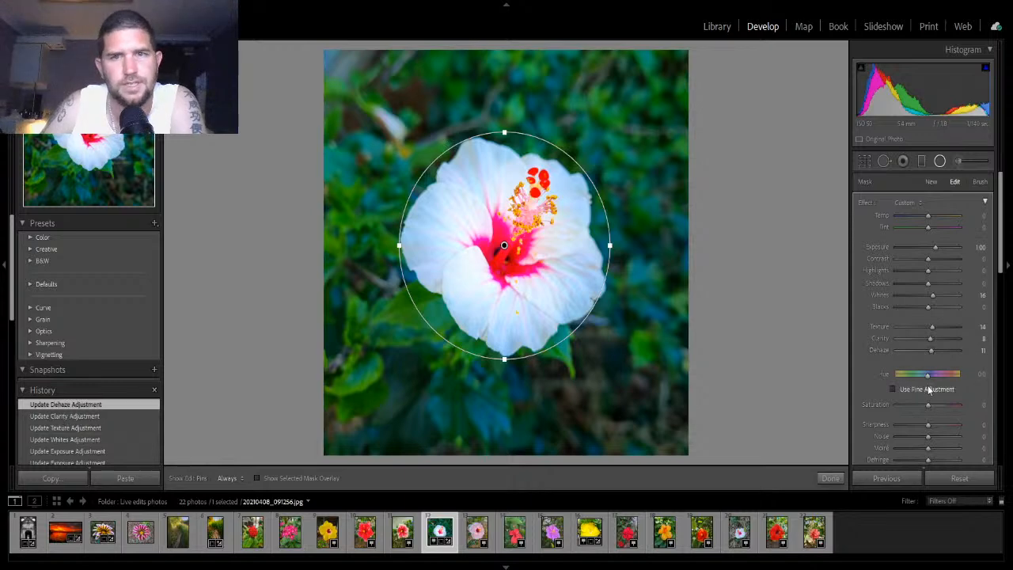
left_click_drag(935, 296, 940, 296)
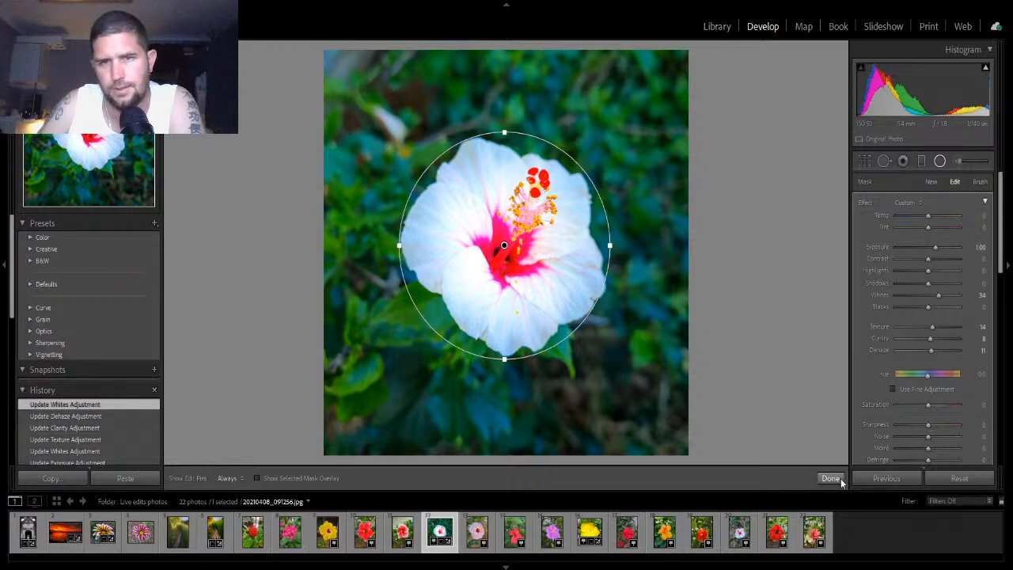
left_click(839, 478)
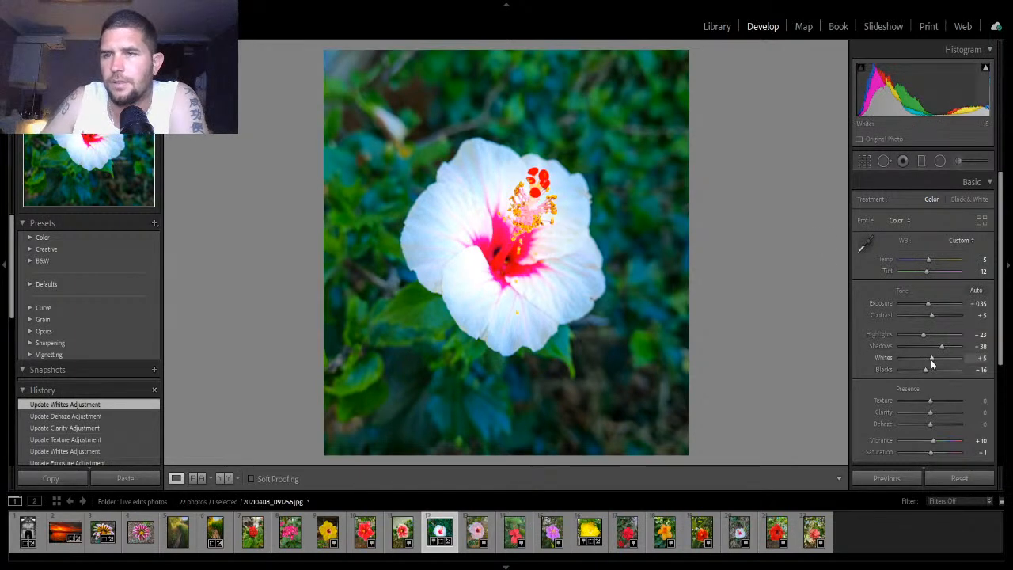
- Set the global Whites to 11, Texture to 11, Clarity to -4 and Dehaze to 21, then collapse the Basic panel
left_click_drag(933, 357, 938, 362)
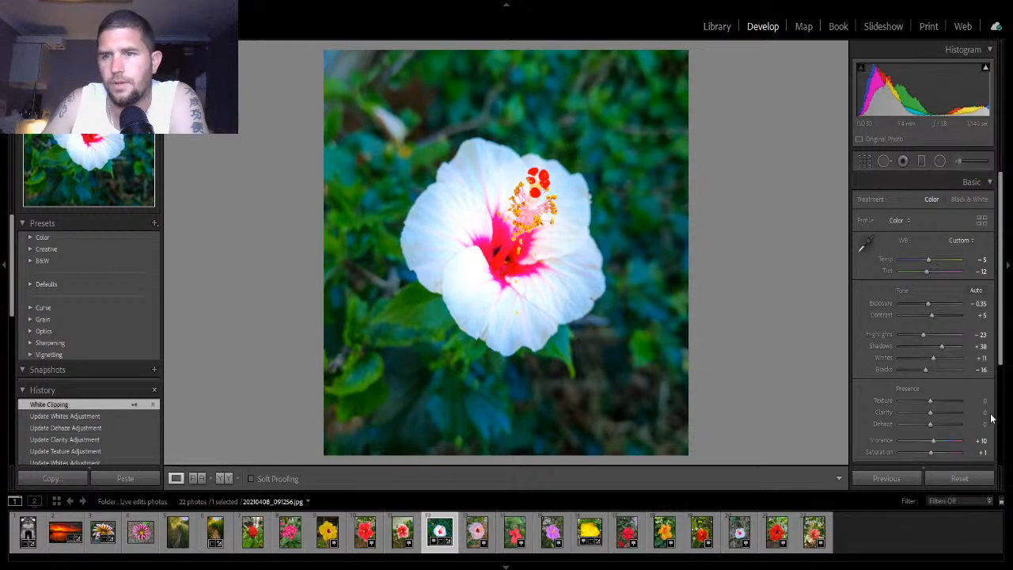
left_click_drag(930, 400, 936, 426)
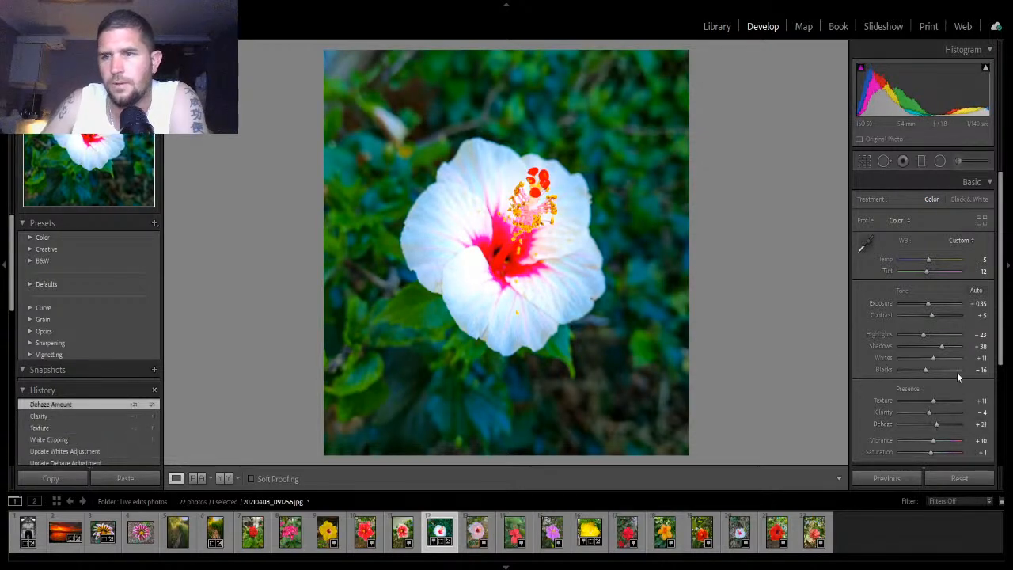
left_click(989, 183)
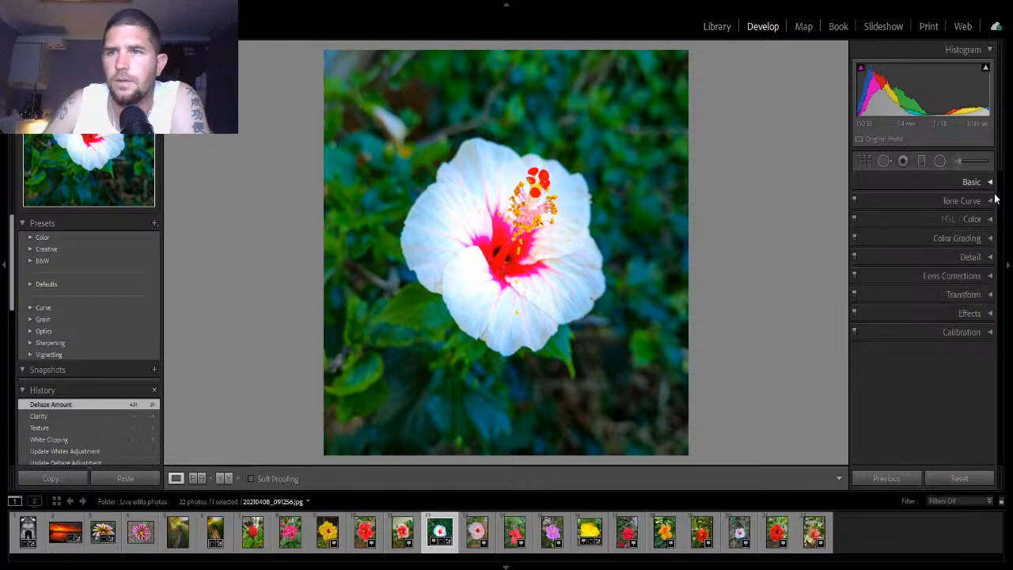
- Set sharpening Amount to 21 and Masking to 30, Color noise reduction to 11 and Luminance noise reduction to 14
left_click(990, 257)
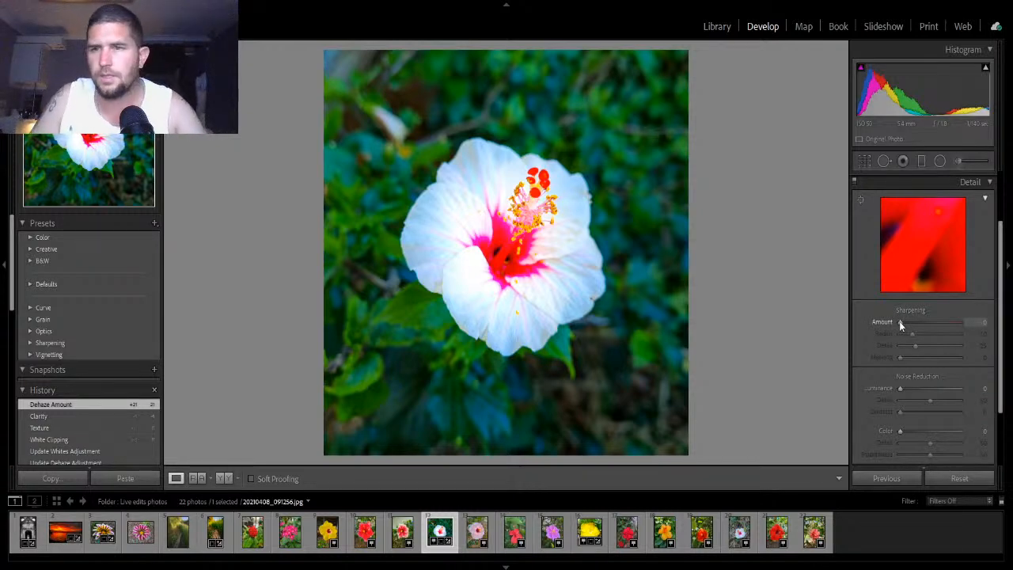
left_click_drag(900, 324, 917, 360)
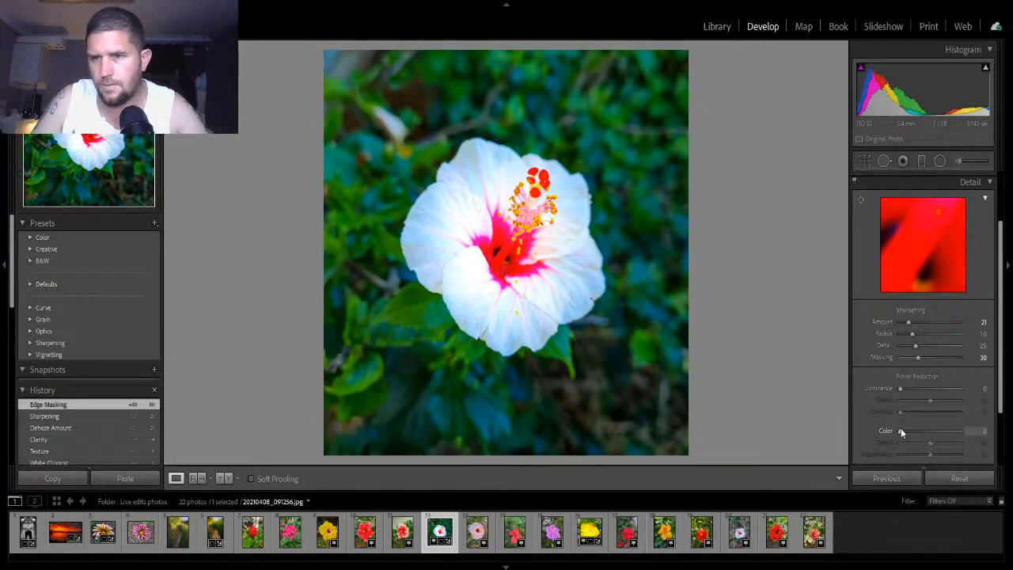
left_click_drag(900, 429, 907, 429)
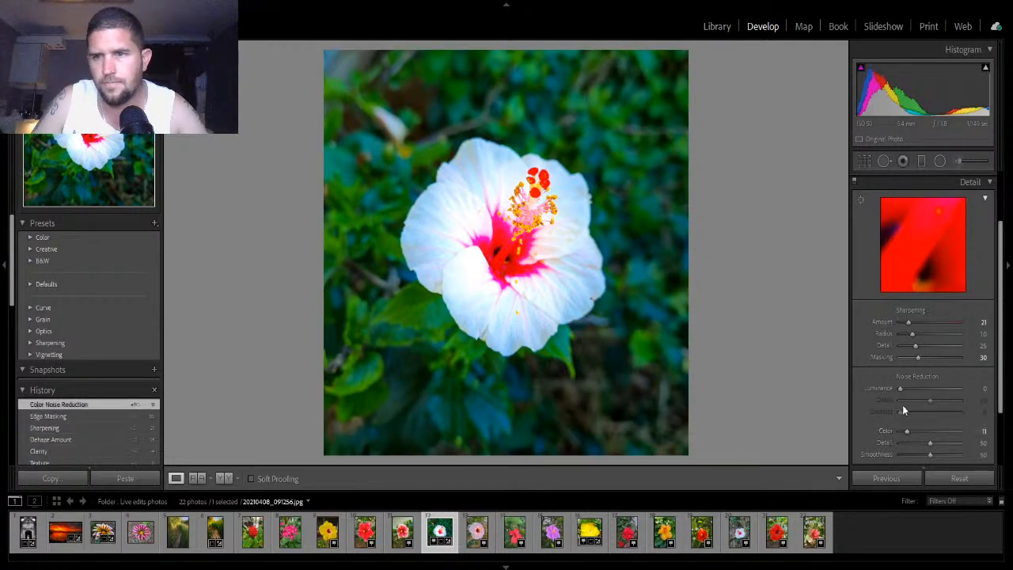
left_click_drag(899, 388, 909, 389)
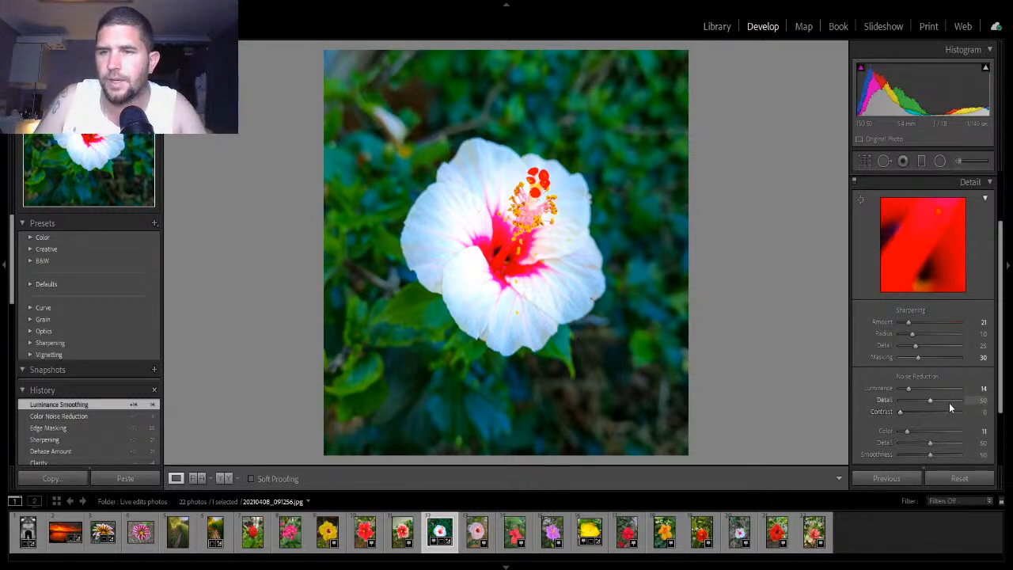
left_click(986, 182)
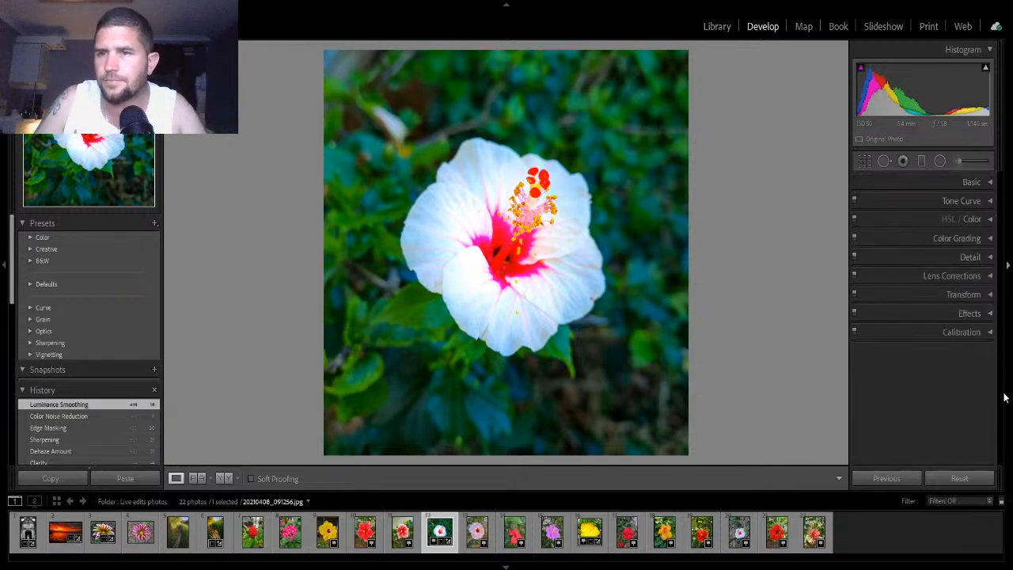
- Turn on Remove Chromatic Aberration and Enable Profile Corrections in Lens Corrections
left_click(988, 275)
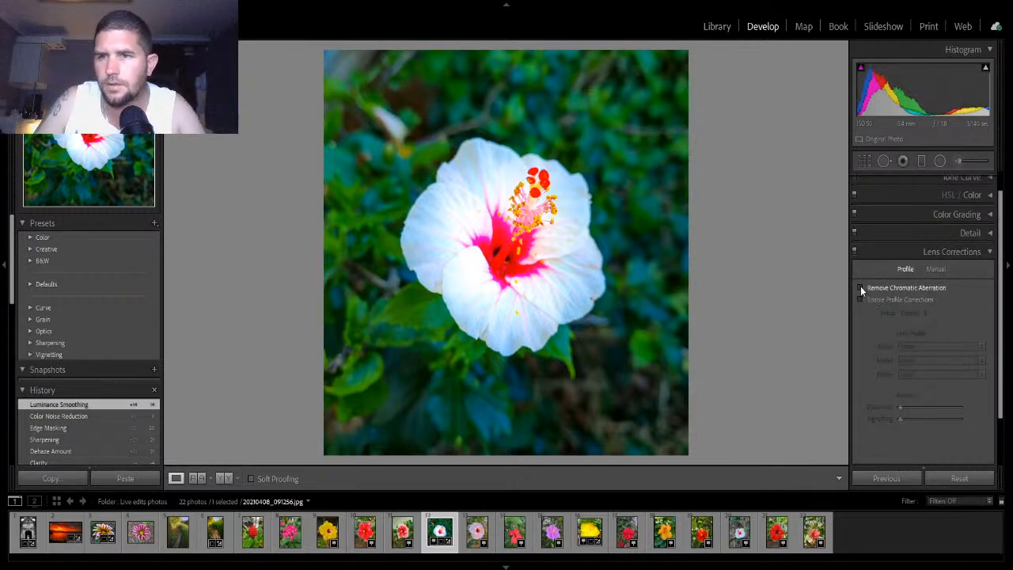
left_click(860, 287)
left_click(861, 298)
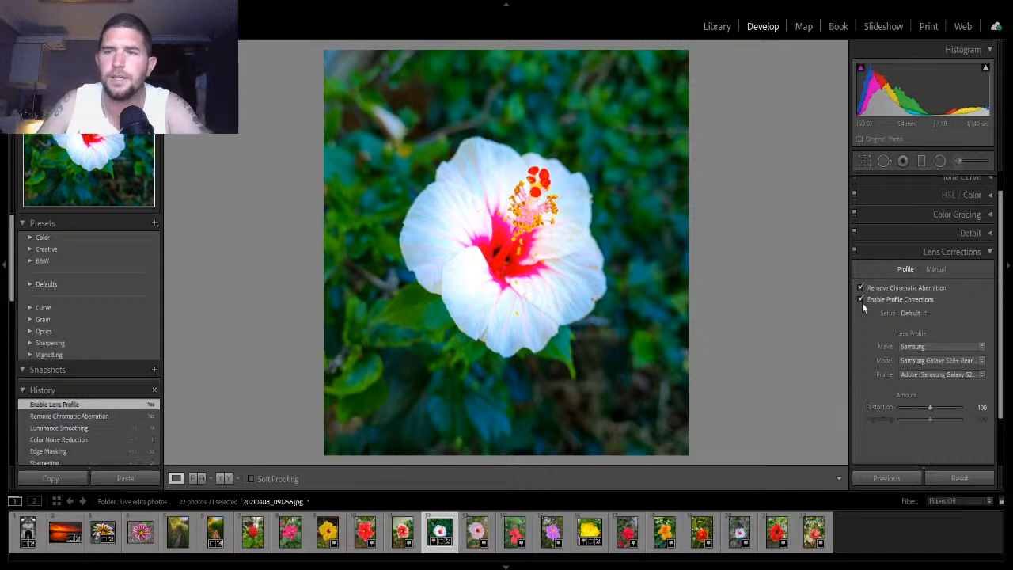
left_click(951, 251)
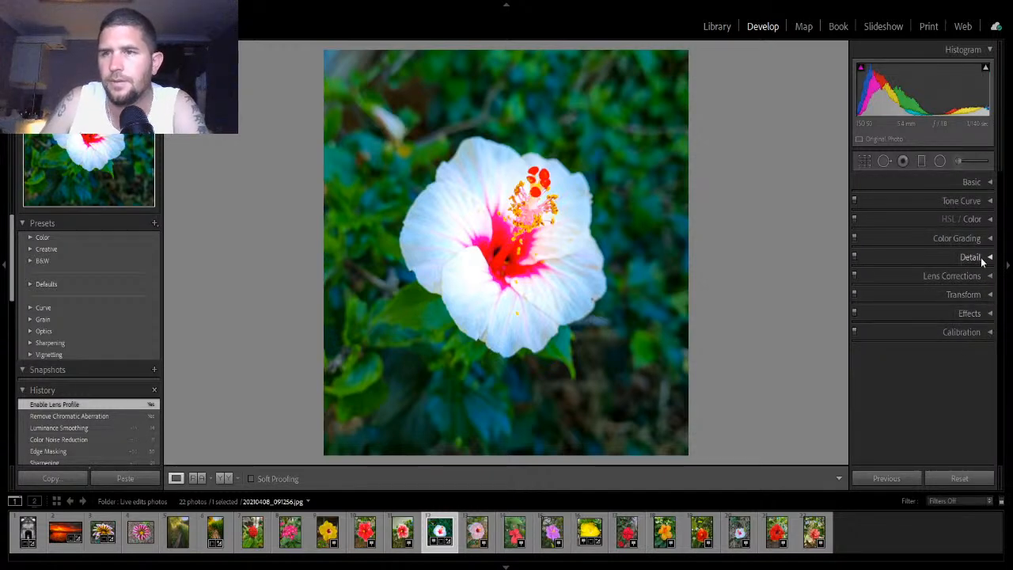
- Set the post-crop vignette Amount to -16
left_click(988, 314)
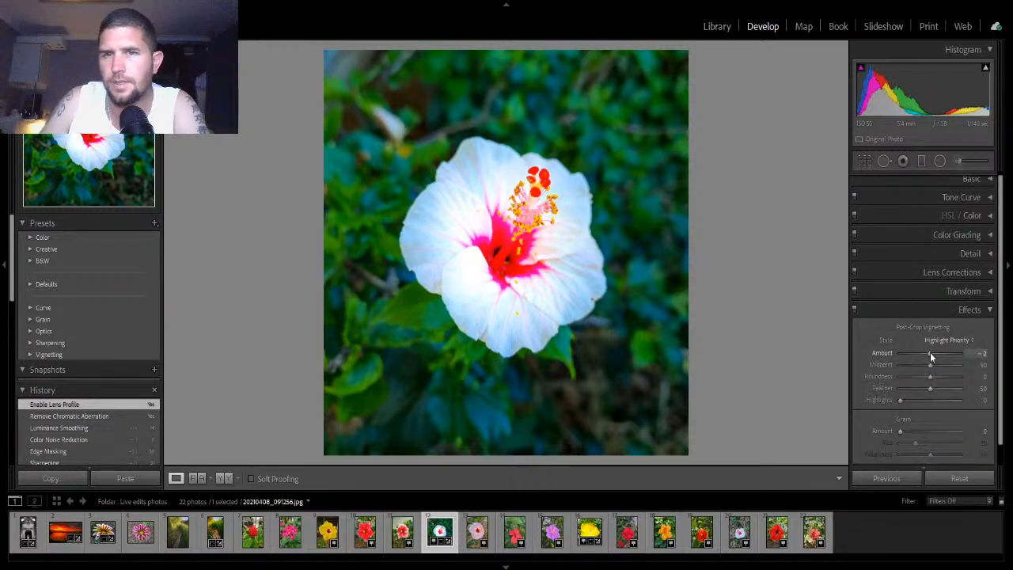
left_click_drag(930, 353, 924, 353)
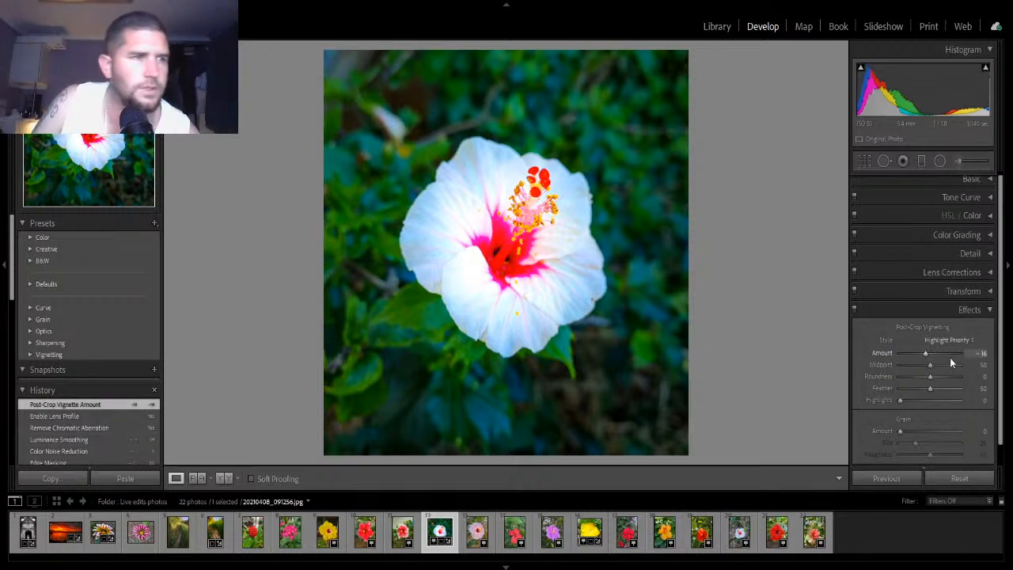
left_click(960, 313)
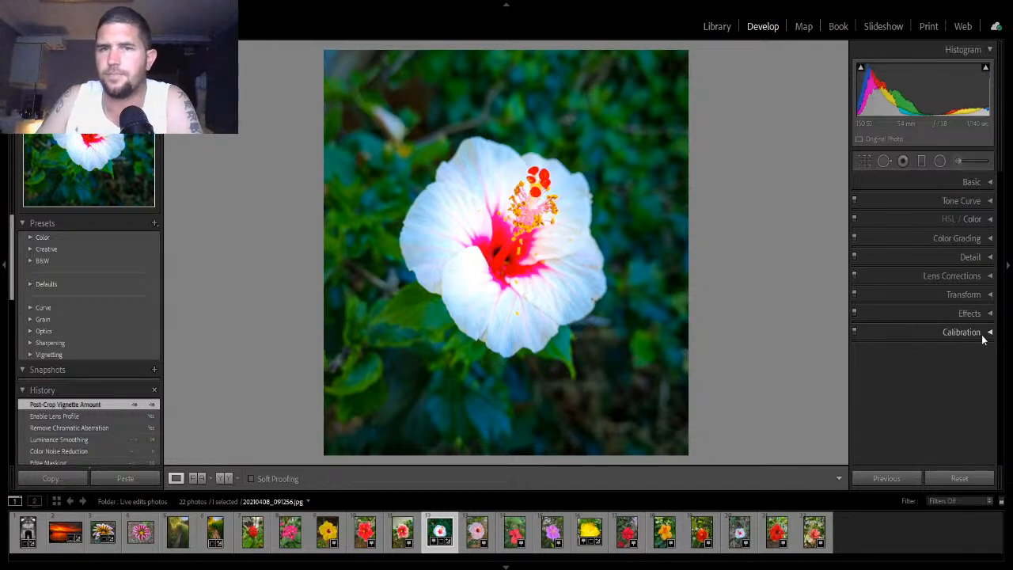
- In HSL, lower Green saturation to -70 and Yellow saturation and luminance to -57 and -58, resetting Green luminance
left_click(985, 223)
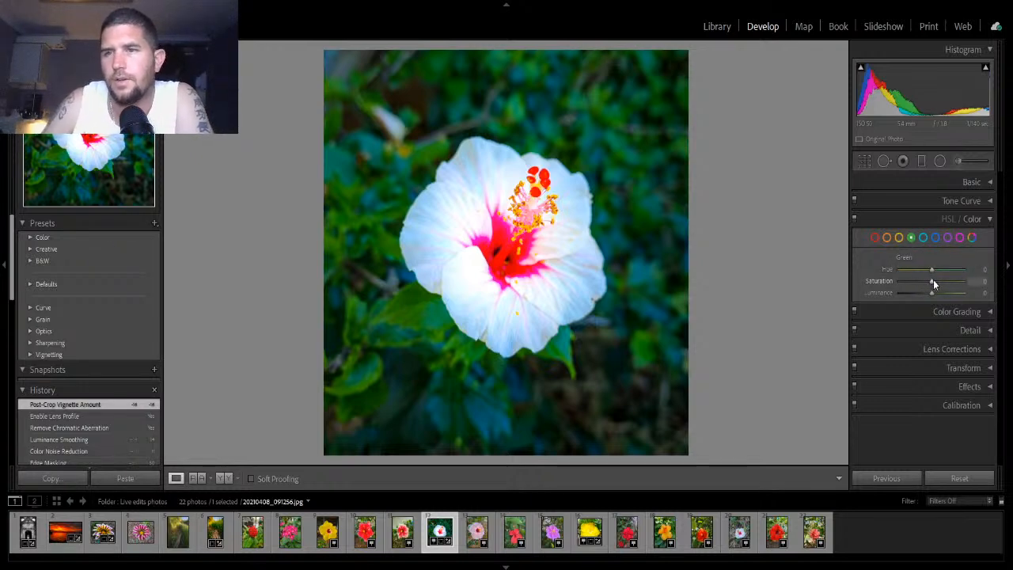
left_click_drag(931, 281, 909, 283)
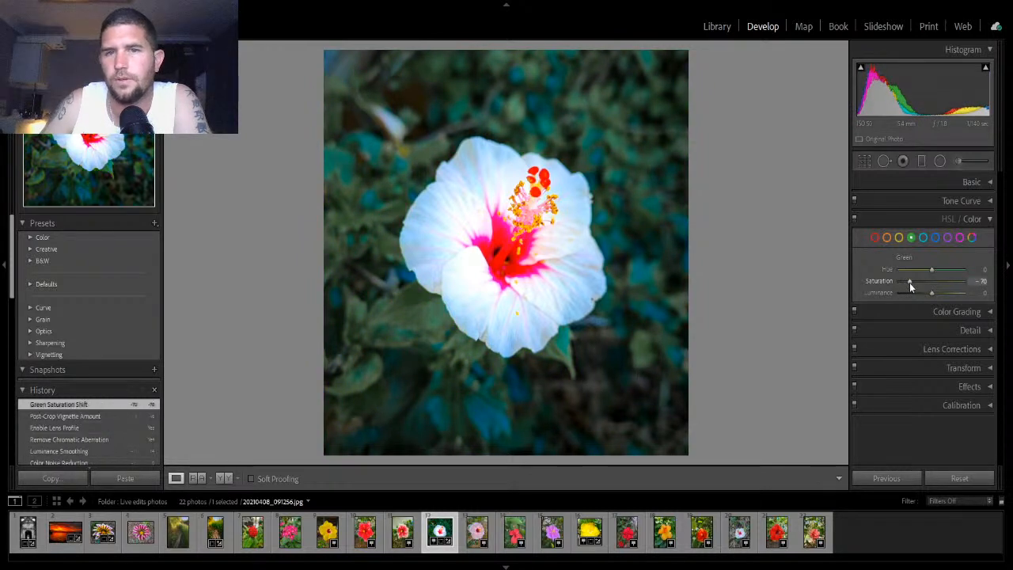
left_click(899, 238)
mouse_move(932, 281)
left_mouse_down()
mouse_move(904, 281)
mouse_move(920, 294)
mouse_move(903, 294)
mouse_move(934, 296)
left_mouse_up()
left_click(911, 237)
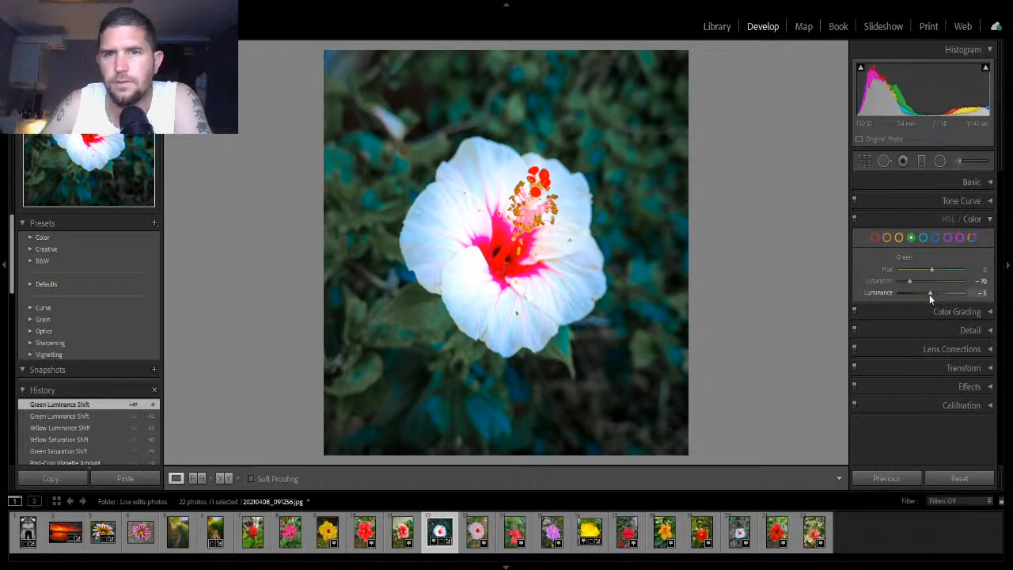
double_click(929, 294)
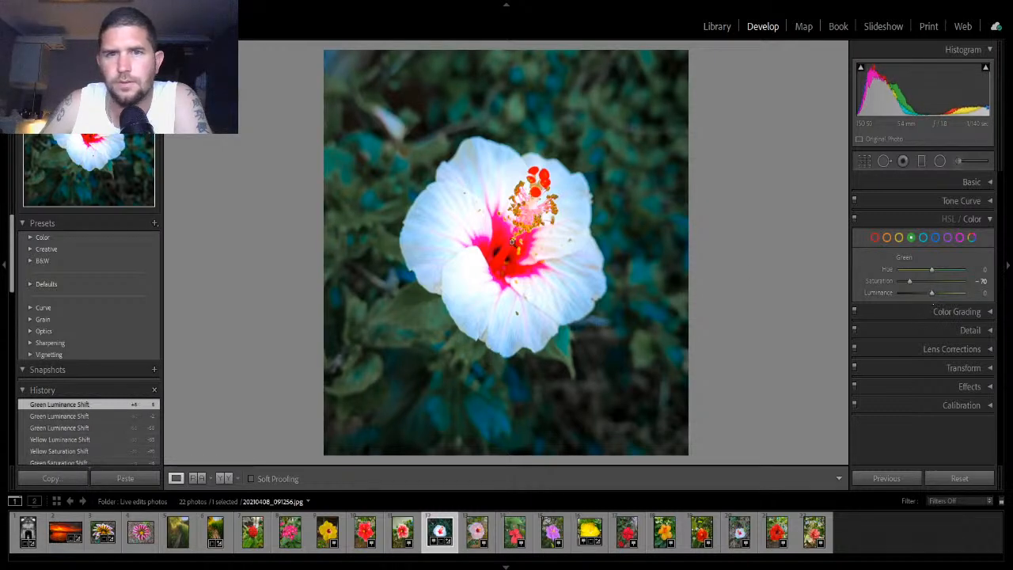
- Set Yellow saturation to -2 and luminance to 0, and Green saturation to -63 and luminance to -68
left_click(897, 237)
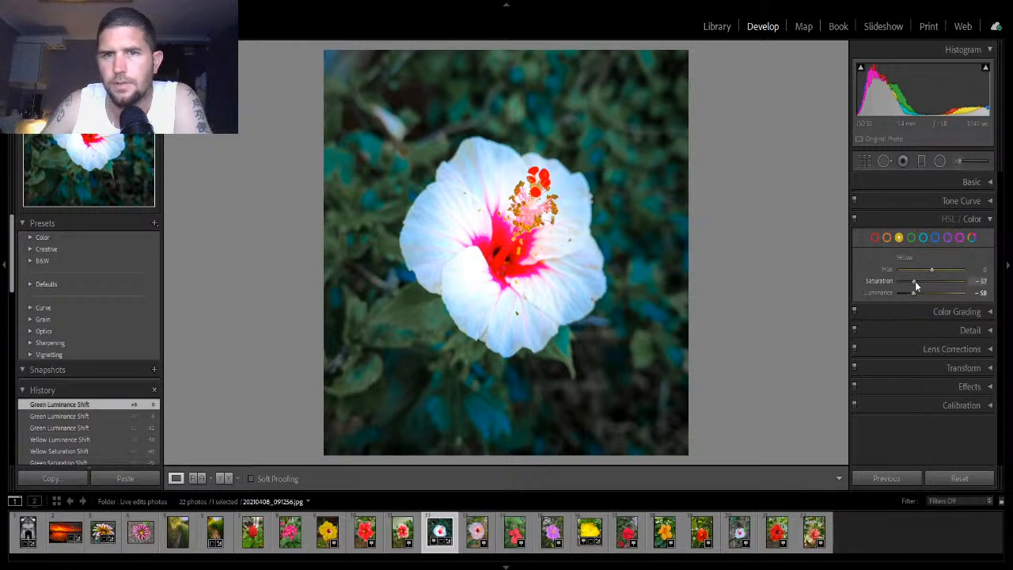
left_click_drag(915, 281, 932, 297)
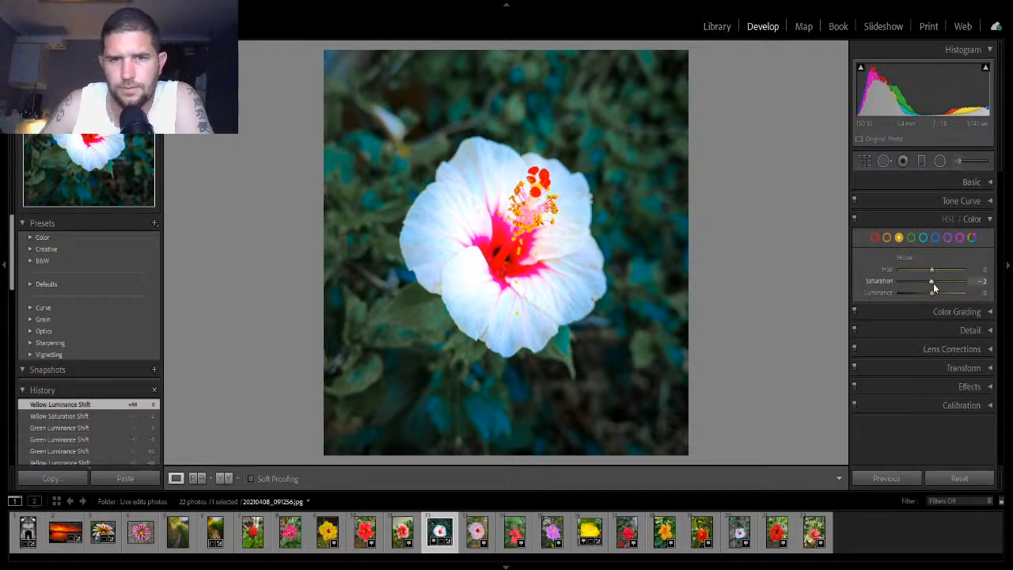
mouse_move(931, 283)
left_mouse_down()
mouse_move(915, 286)
mouse_move(938, 287)
mouse_move(930, 290)
left_mouse_up()
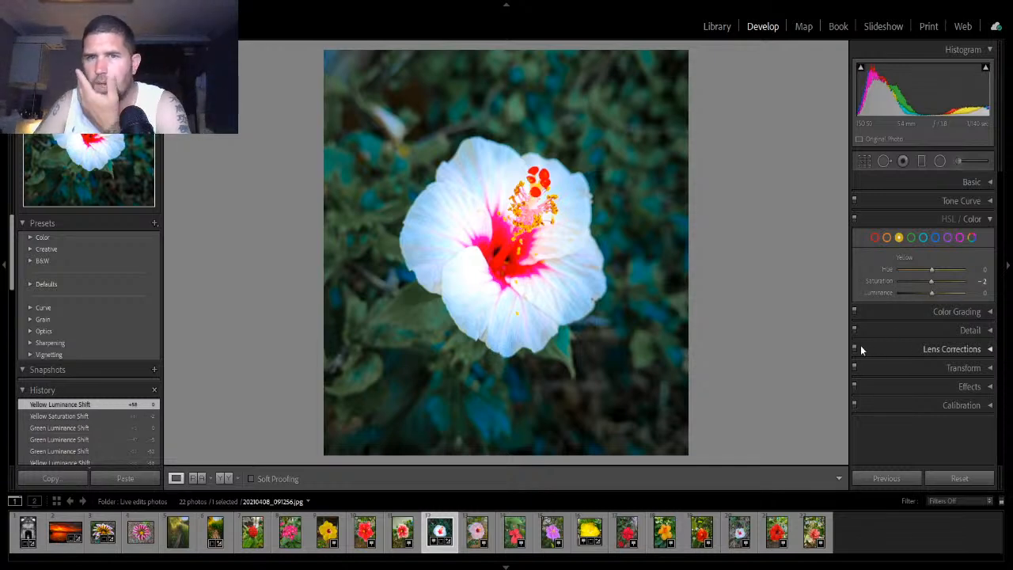
left_click(911, 237)
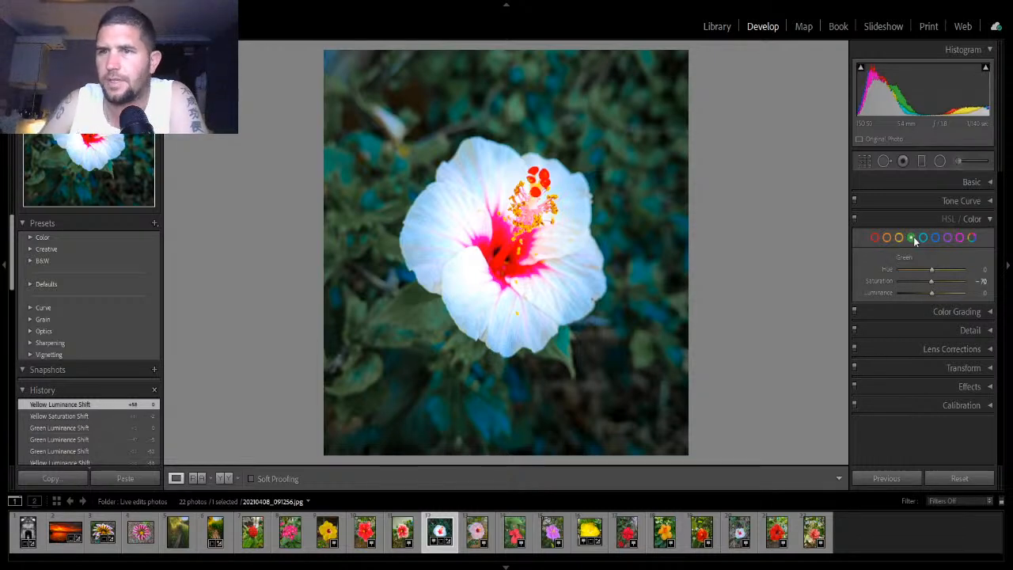
mouse_move(911, 281)
left_mouse_down()
mouse_move(945, 290)
mouse_move(893, 293)
mouse_move(908, 294)
left_mouse_up()
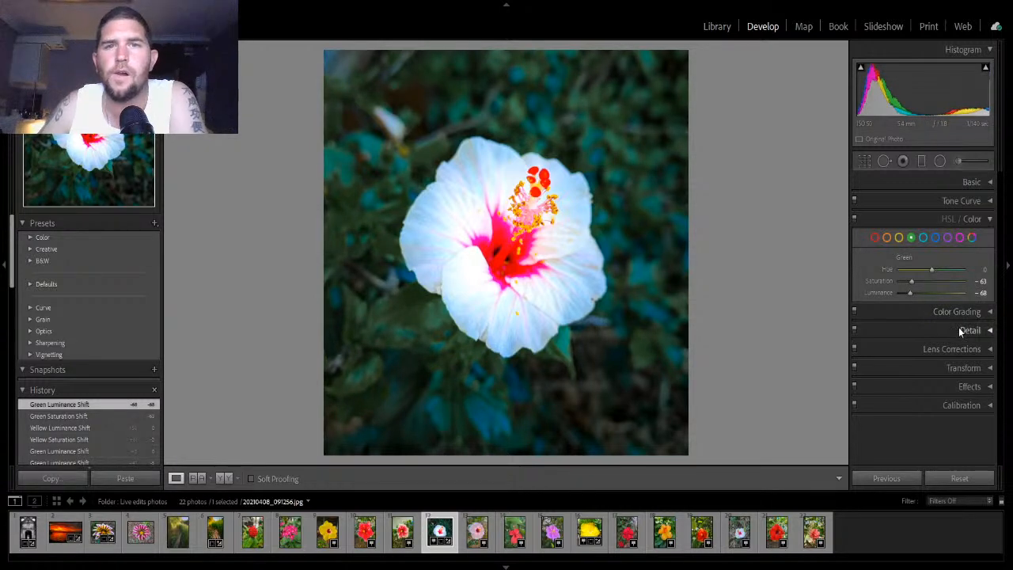
- Lower the Aqua saturation and luminance, and set Blue saturation to -15
left_click(924, 240)
mouse_move(933, 282)
left_mouse_down()
mouse_move(907, 288)
mouse_move(911, 302)
mouse_move(926, 288)
mouse_move(907, 305)
mouse_move(931, 300)
mouse_move(927, 283)
left_mouse_up()
left_click(934, 238)
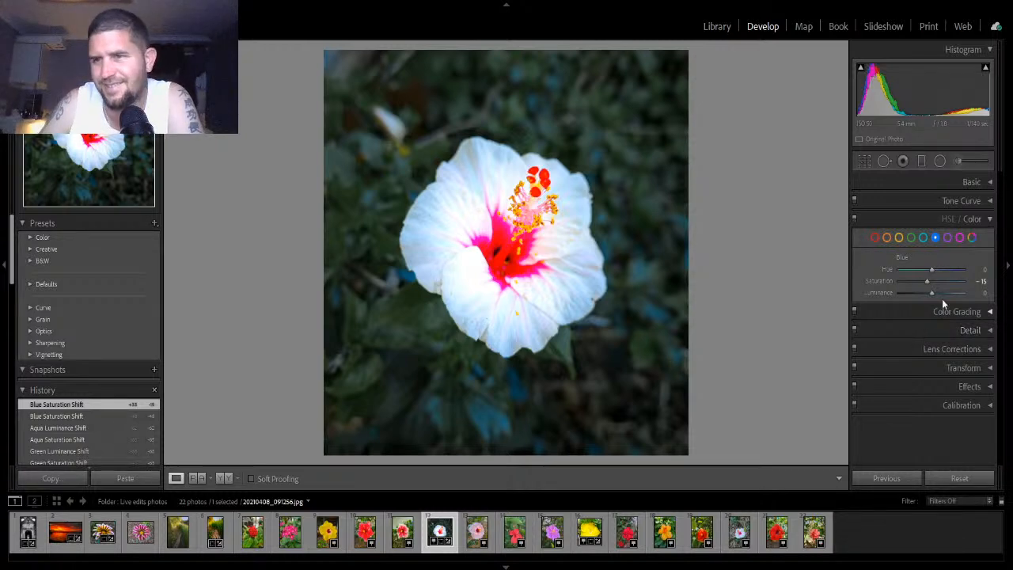
- Set Purple saturation to -8 and collapse the HSL panel
left_click(875, 237)
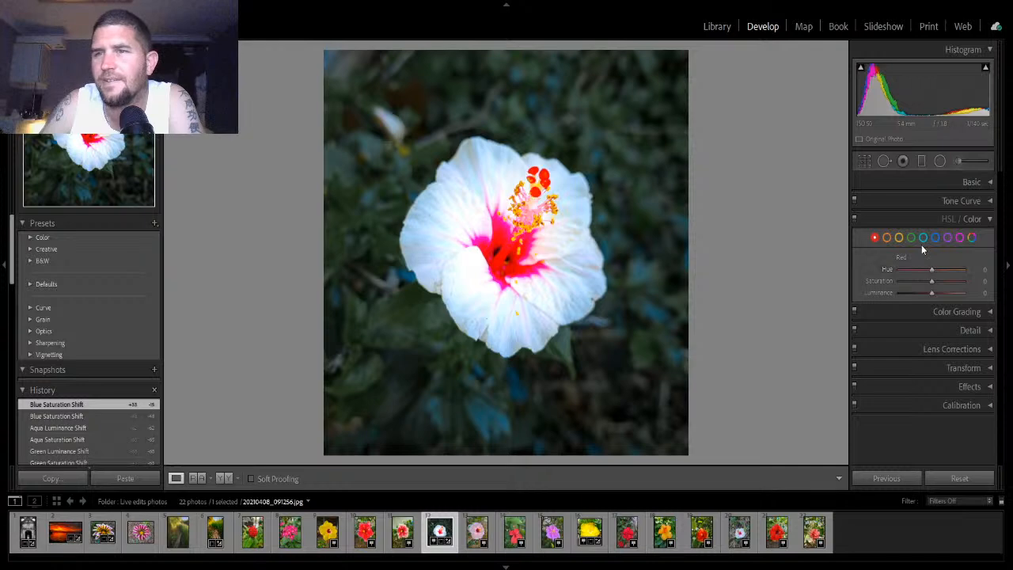
left_click(946, 238)
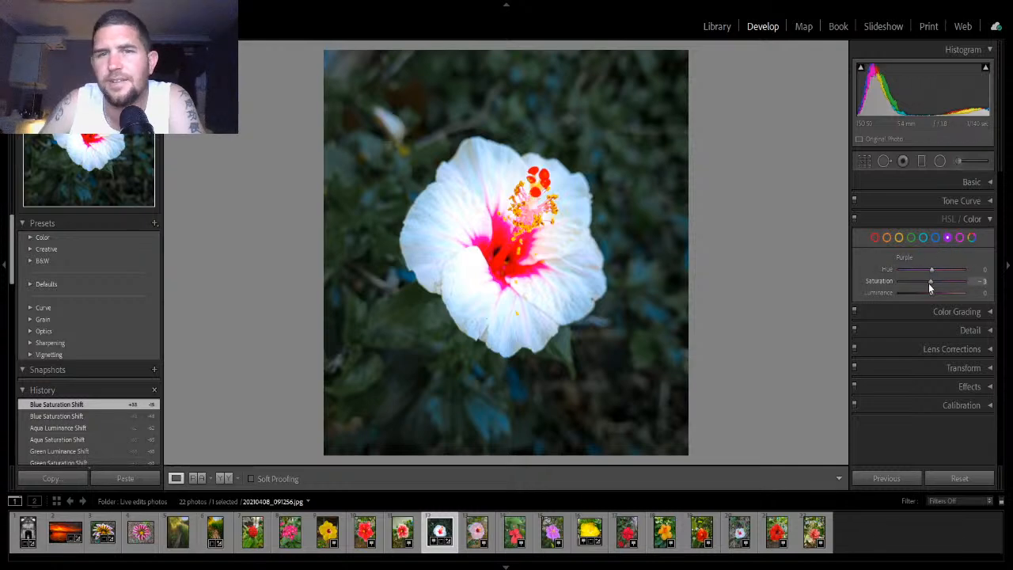
mouse_move(930, 283)
left_mouse_down()
mouse_move(906, 290)
mouse_move(947, 292)
mouse_move(900, 302)
mouse_move(933, 301)
mouse_move(929, 292)
left_mouse_up()
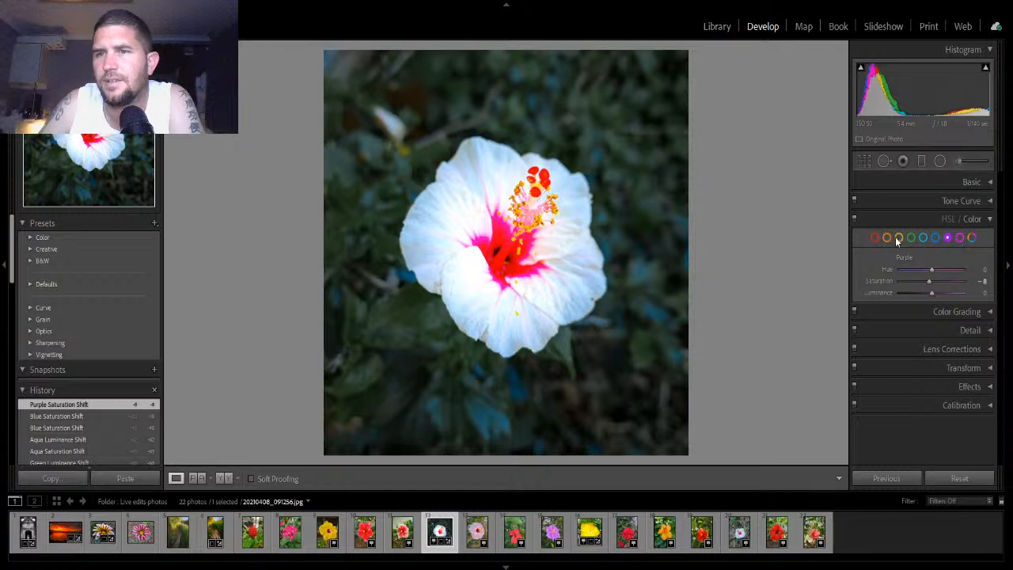
left_click(970, 220)
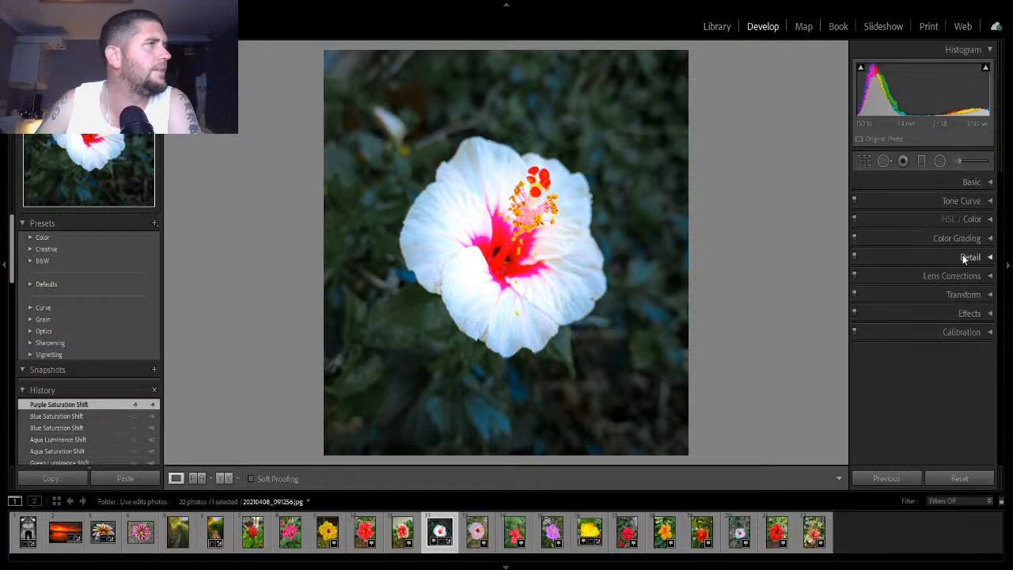
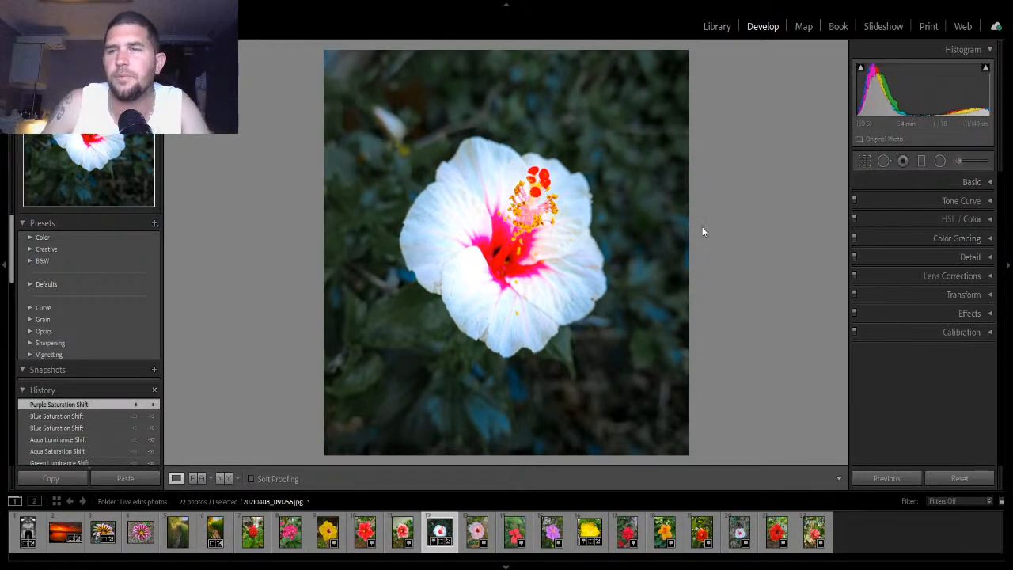
- In HSL, set Orange saturation to -30 and luminance to -5, and collapse the HSL panel
left_click(972, 219)
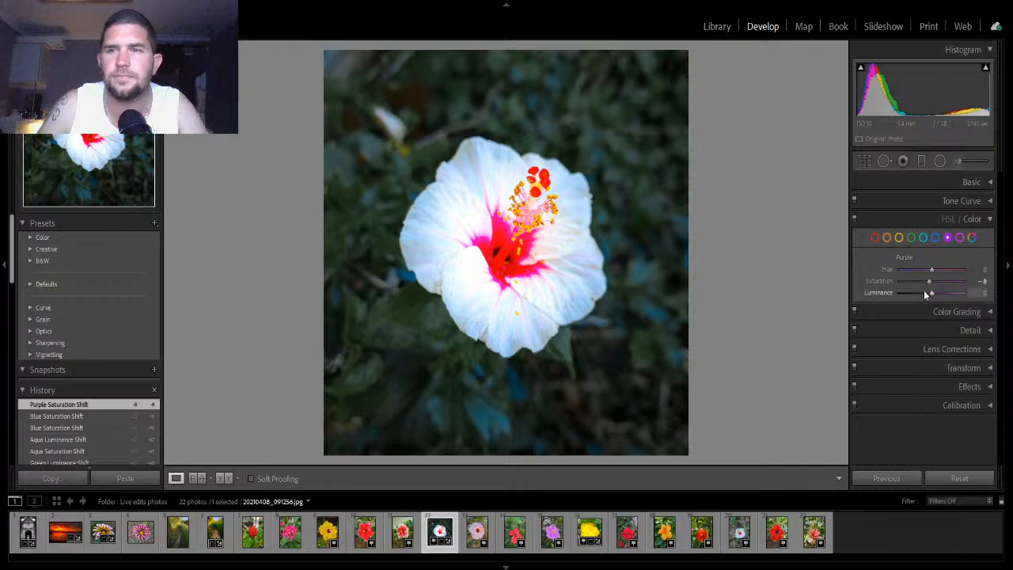
left_click(911, 237)
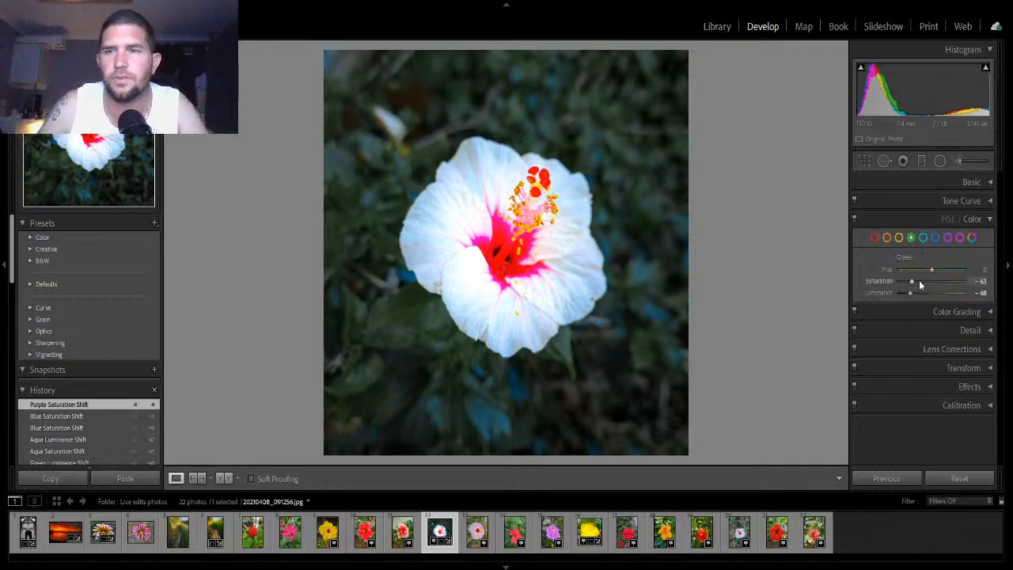
left_click(898, 239)
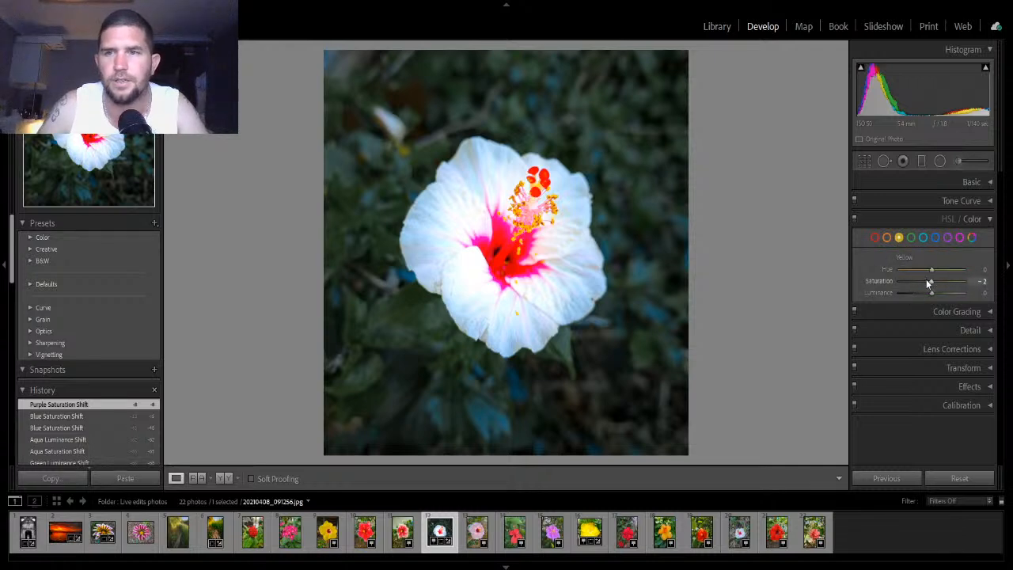
left_click(887, 239)
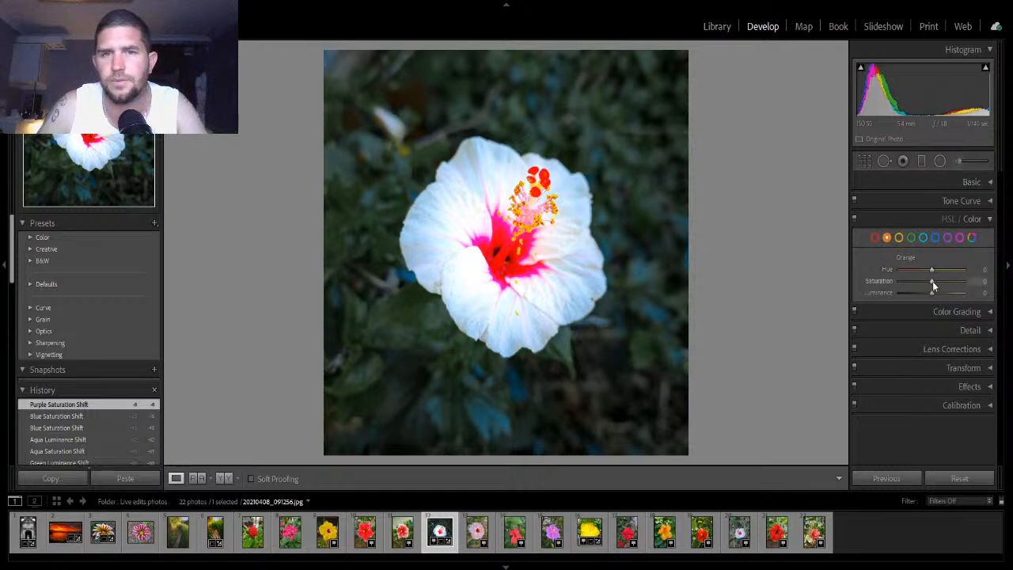
mouse_move(932, 281)
left_mouse_down()
mouse_move(894, 290)
mouse_move(932, 291)
left_mouse_up()
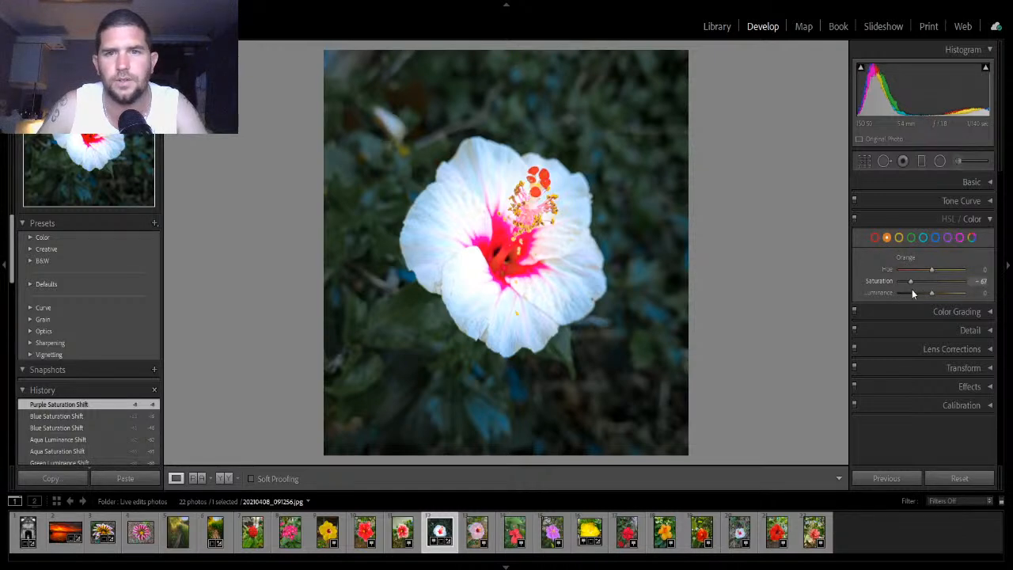
mouse_move(912, 288)
left_mouse_down()
mouse_move(927, 292)
mouse_move(921, 281)
left_mouse_up()
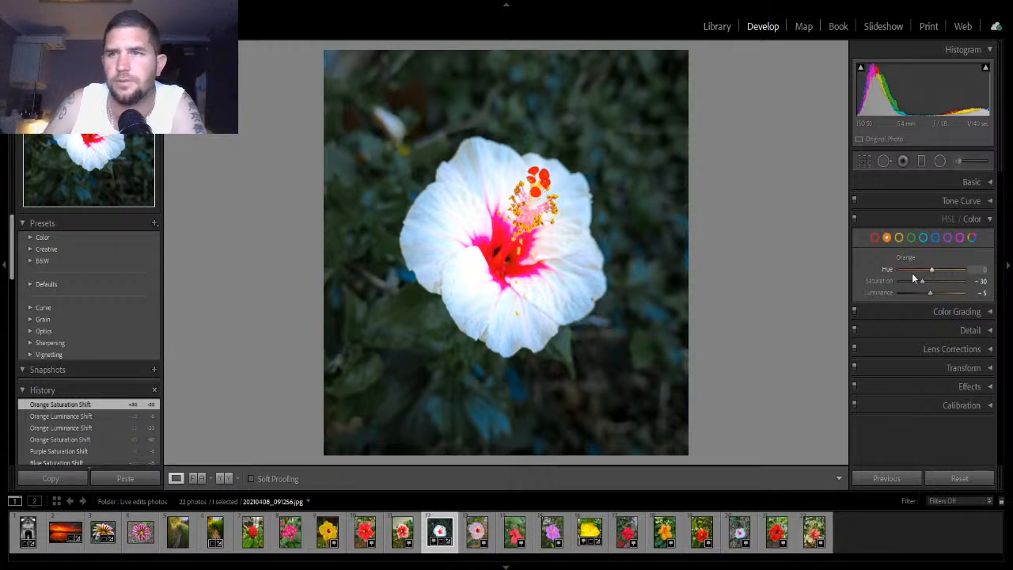
left_click(989, 219)
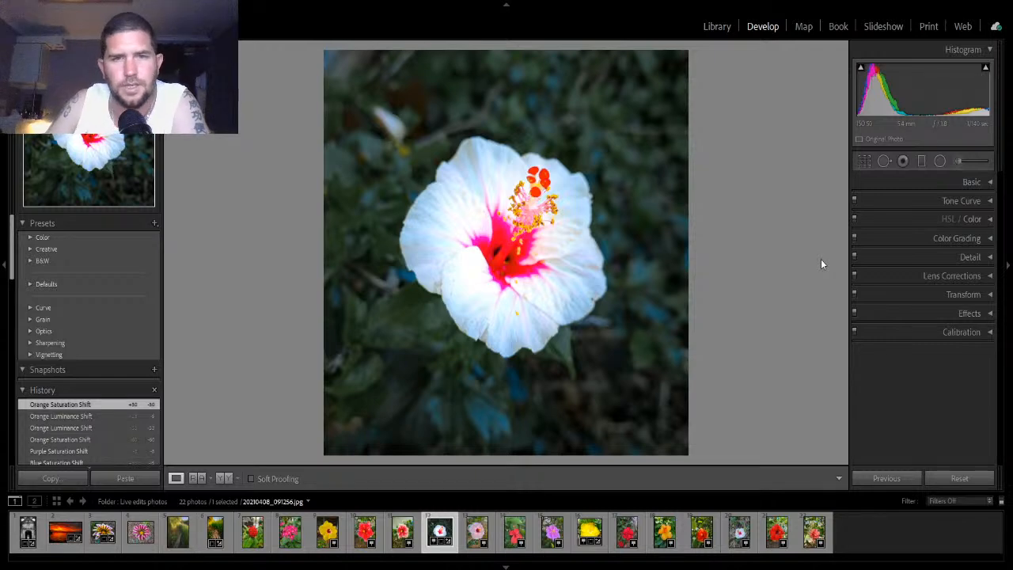
- Switch to the white hibiscus photo on wood chips in the filmstrip
left_click(744, 535)
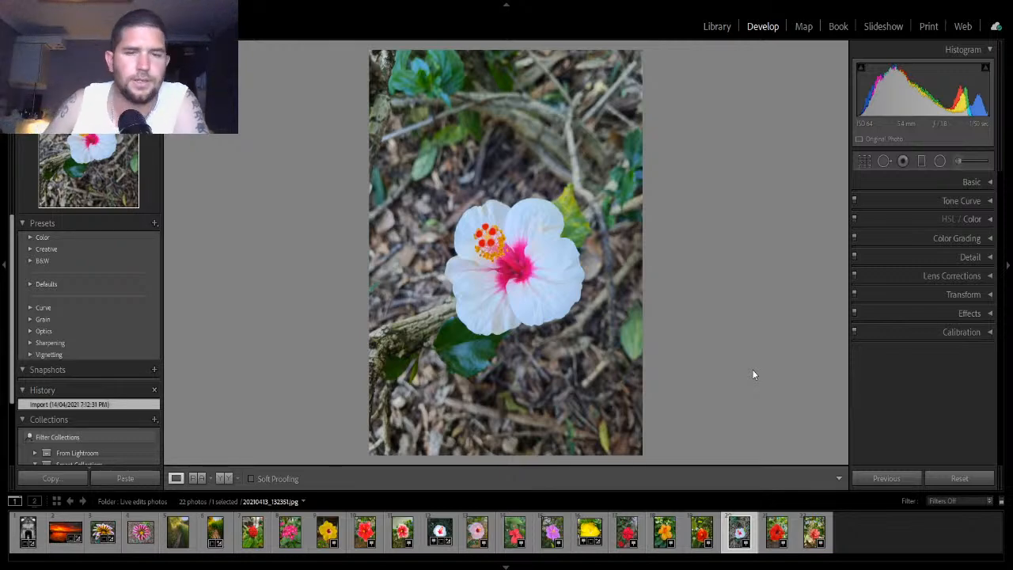
left_click(451, 527)
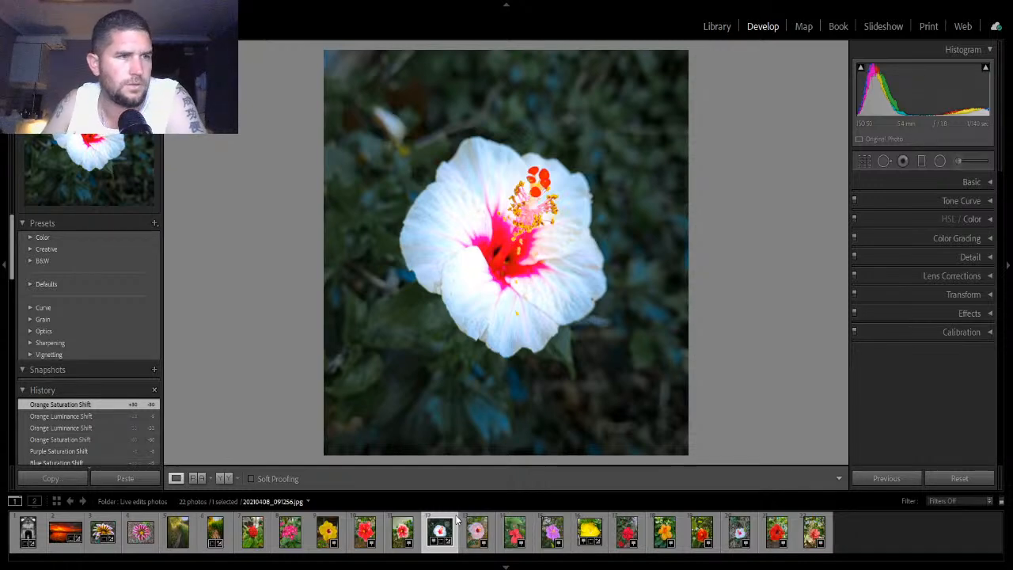
left_click(756, 534)
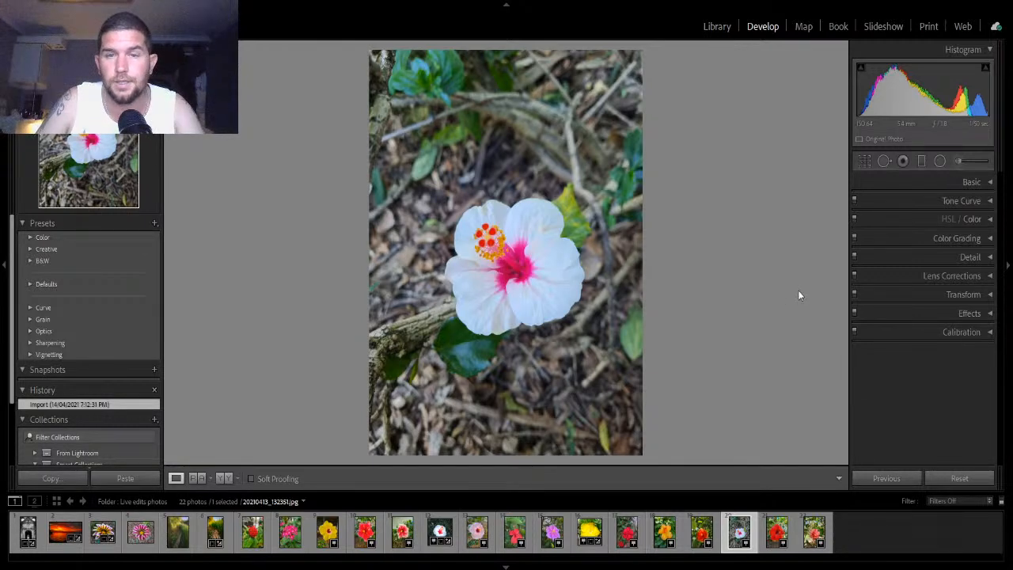
- Crop the photo to a 1x1 square centred on the flower
left_click(865, 161)
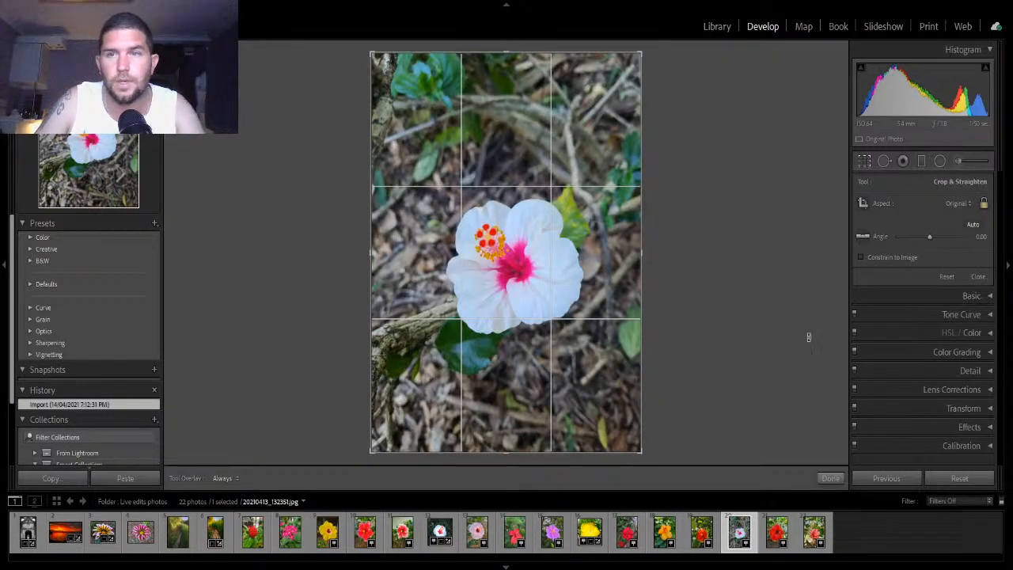
left_click(851, 266)
left_click_drag(548, 178, 541, 167)
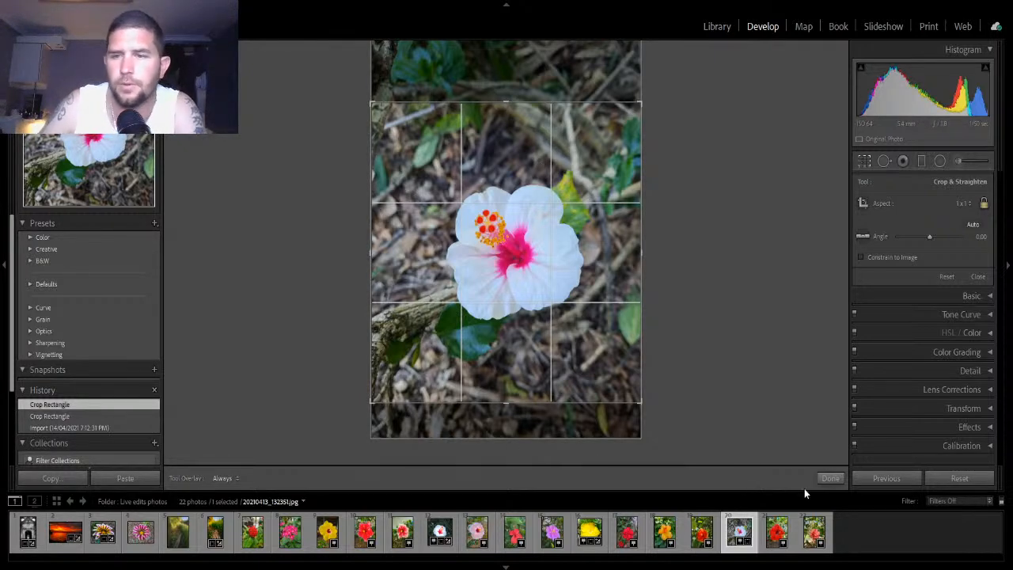
left_click(830, 479)
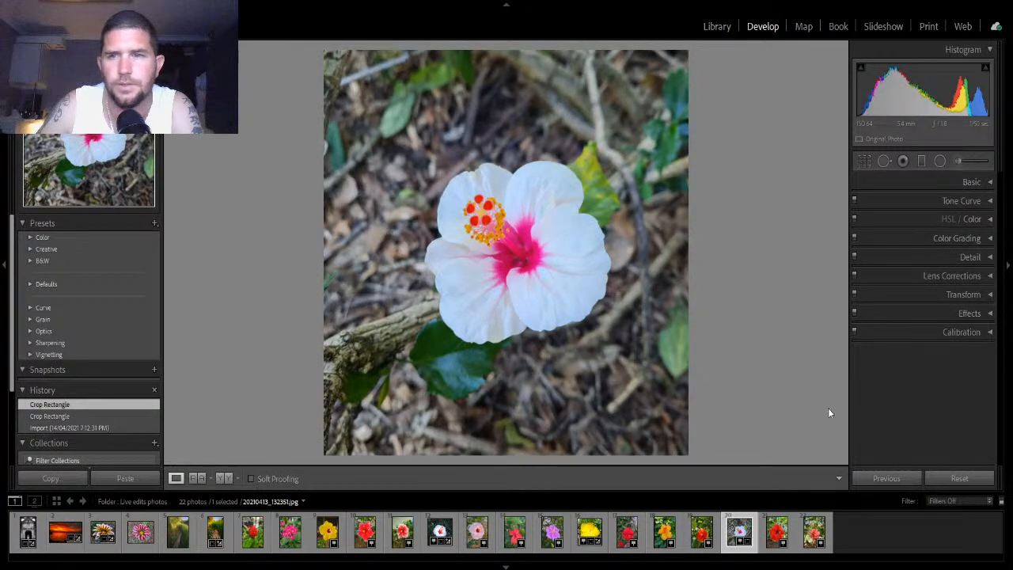
- Apply Auto tone, then set Blacks to -28, Whites to +16, Highlights to -33 and Shadows to +37
left_click(973, 181)
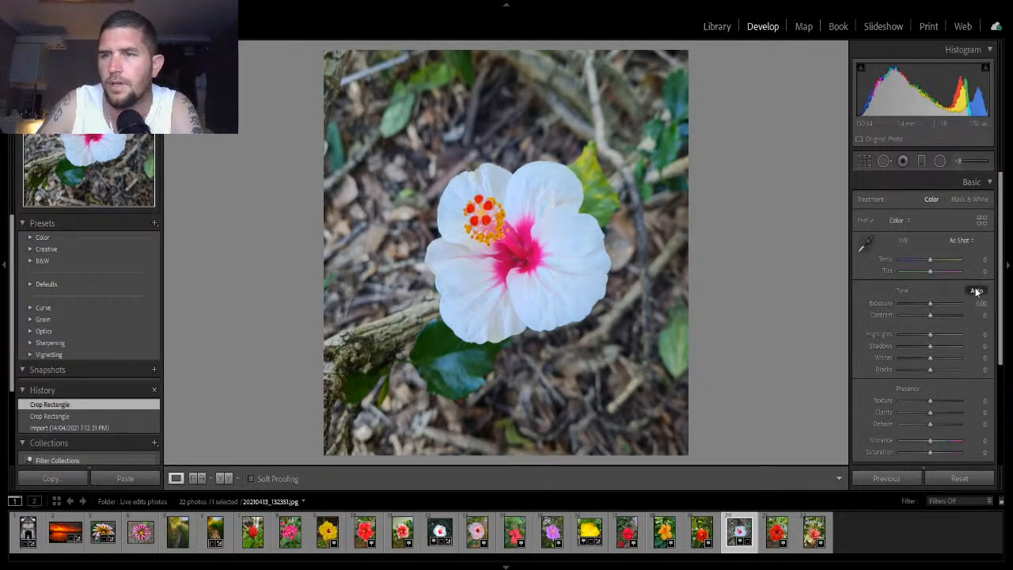
left_click(976, 292)
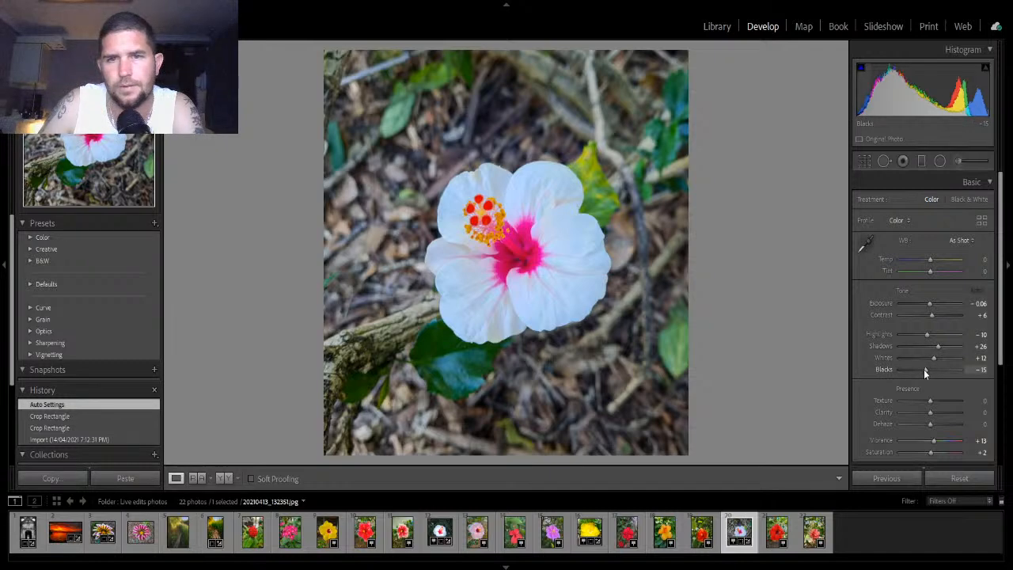
left_click_drag(923, 369, 919, 371)
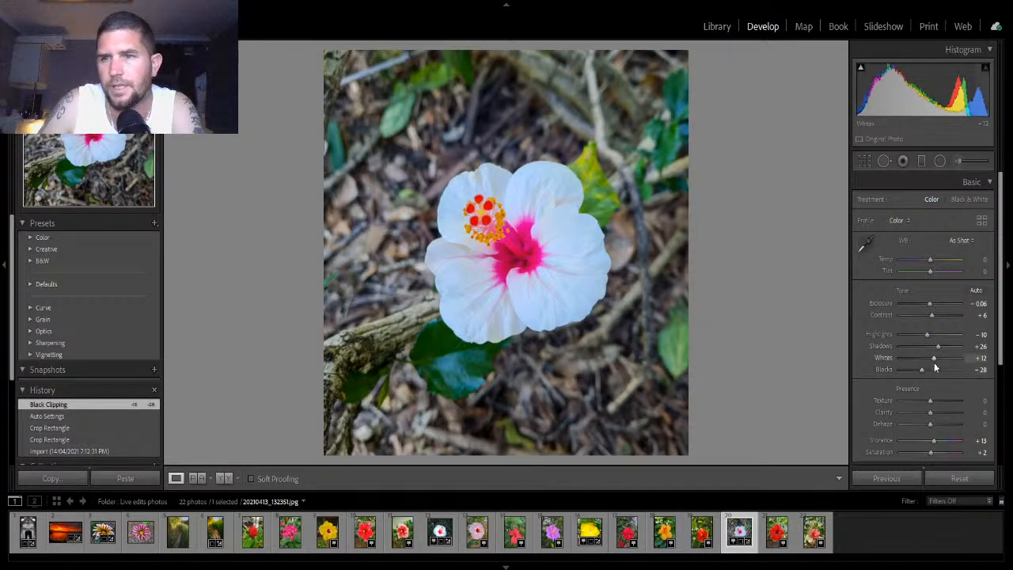
left_click_drag(934, 358, 935, 358)
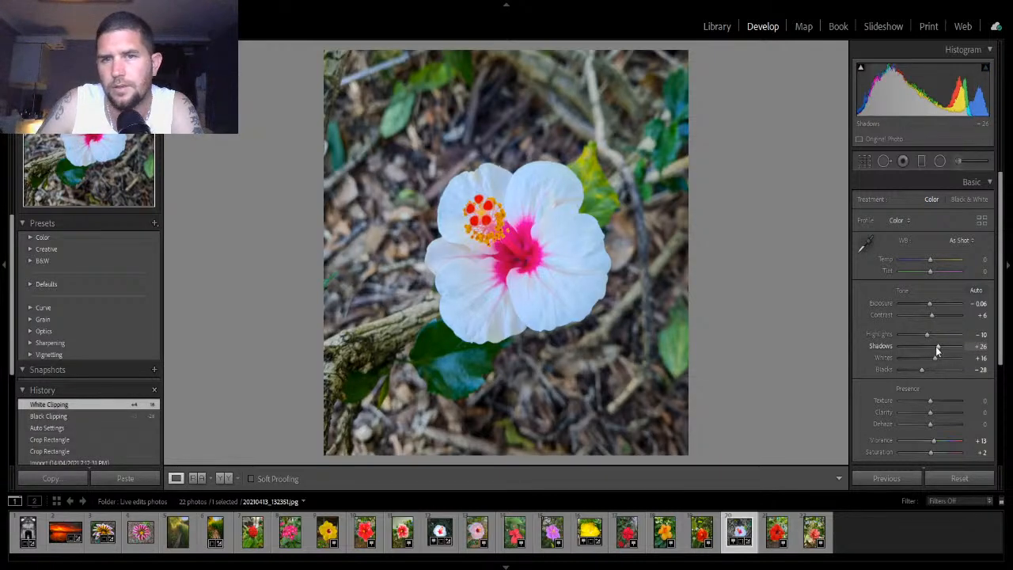
mouse_move(936, 345)
left_mouse_down()
mouse_move(906, 351)
mouse_move(949, 351)
mouse_move(931, 360)
mouse_move(938, 352)
mouse_move(920, 336)
left_mouse_up()
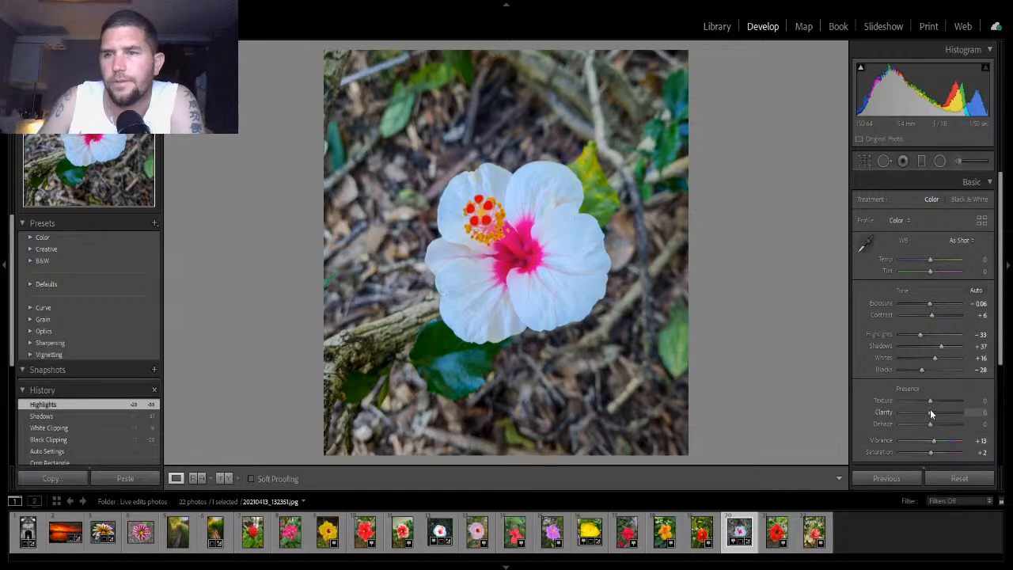
- Set Texture +19, Clarity -9, Dehaze +21, Vibrance +21 and Saturation +9
left_click_drag(931, 400, 939, 425)
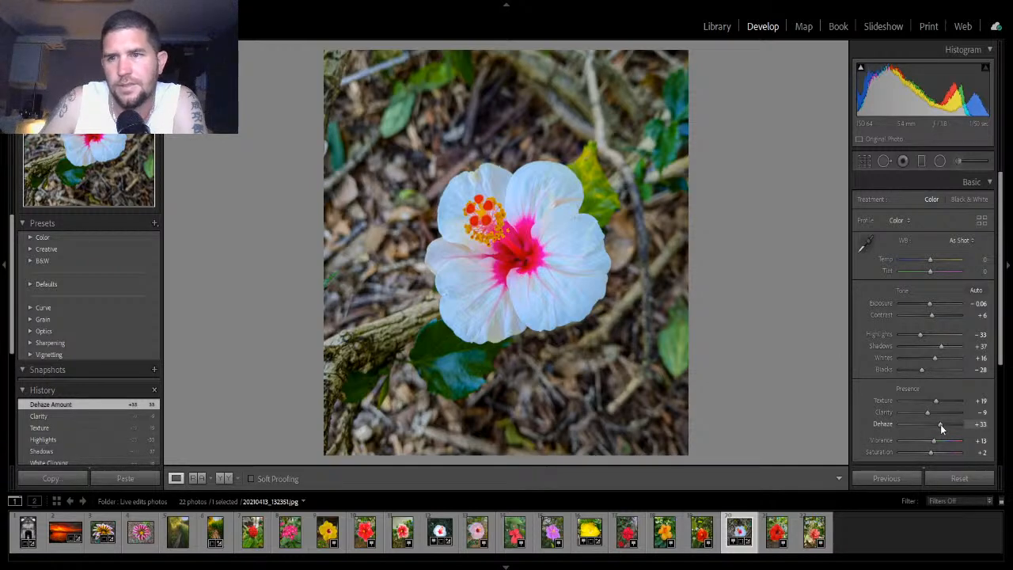
mouse_move(940, 424)
left_mouse_down()
mouse_move(911, 429)
mouse_move(969, 430)
mouse_move(874, 453)
mouse_move(965, 451)
mouse_move(1010, 465)
mouse_move(965, 465)
mouse_move(974, 468)
mouse_move(953, 428)
mouse_move(899, 440)
mouse_move(937, 433)
left_mouse_up()
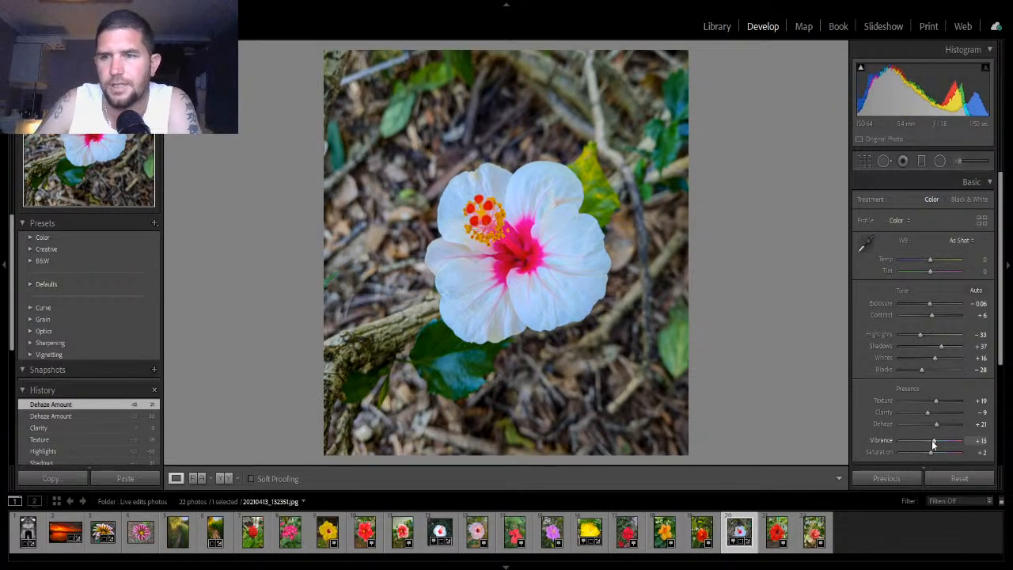
left_click_drag(932, 440, 930, 453)
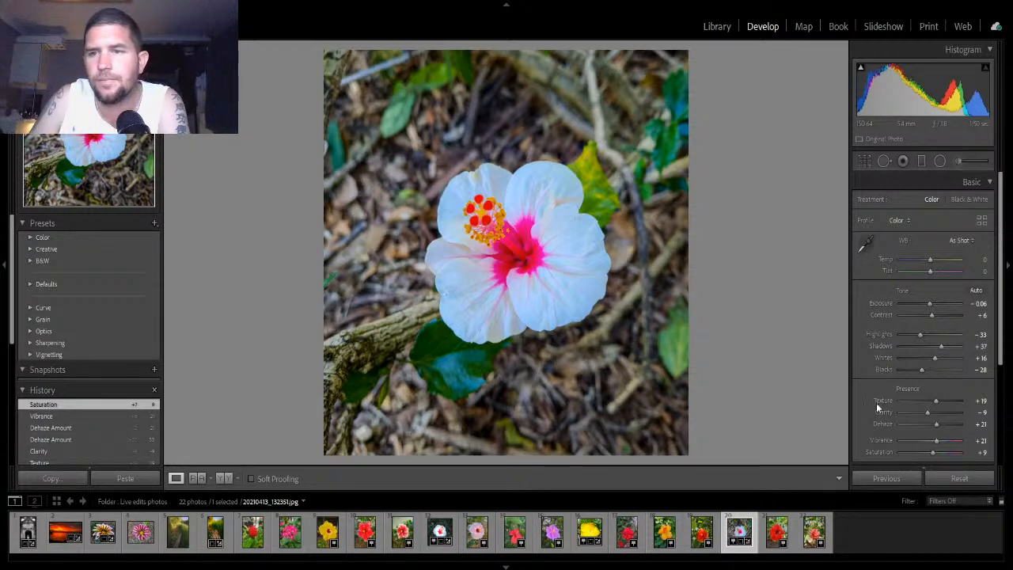
- Collapse the Basic panel
scroll(918, 395, "down", 3)
scroll(932, 373, "up", 1)
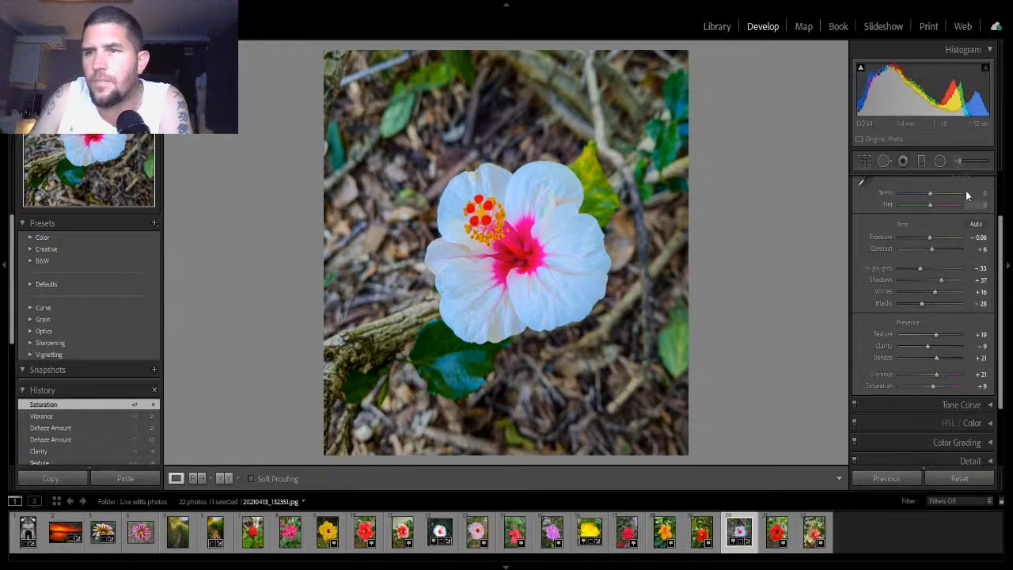
scroll(975, 210, "up", 2)
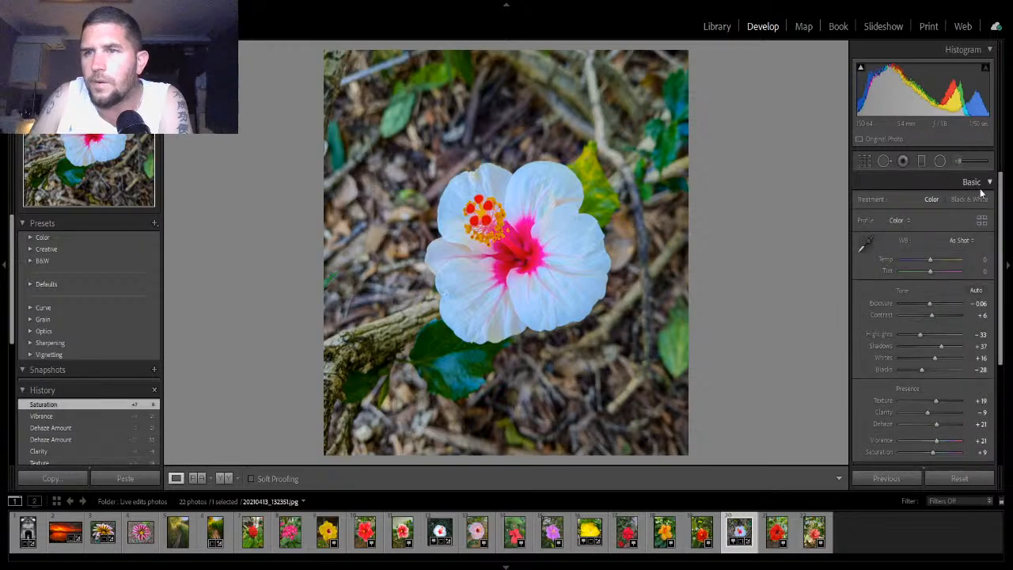
left_click(982, 183)
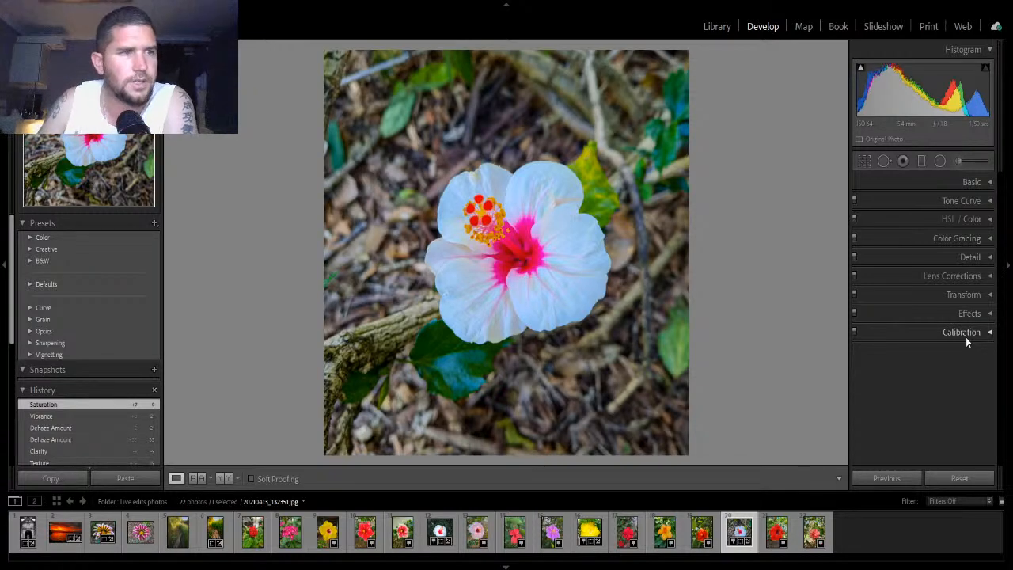
- In Detail, set Sharpening Amount to 21 and Masking to 38 using the grayscale preview
left_click(990, 257)
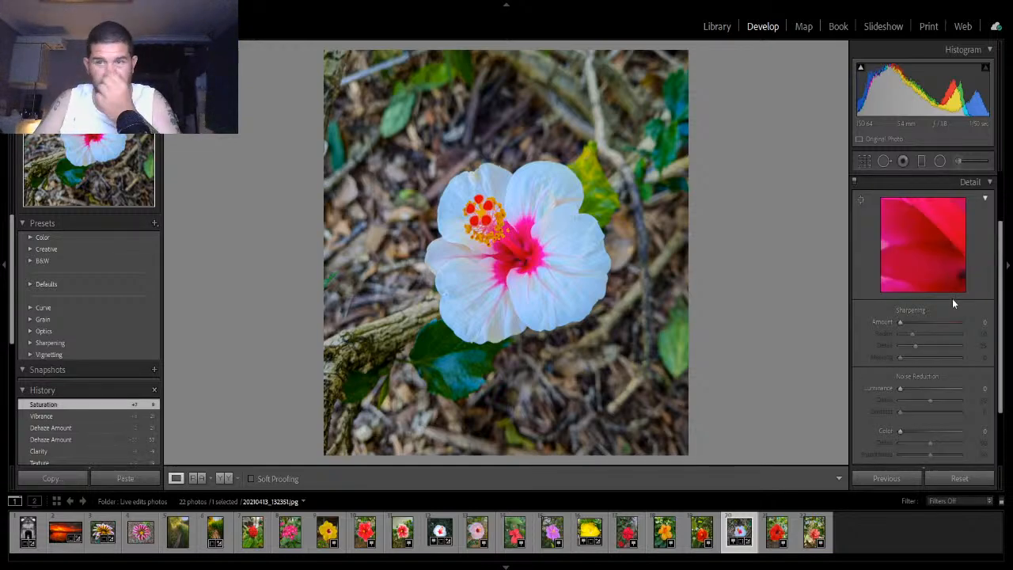
key("alt")
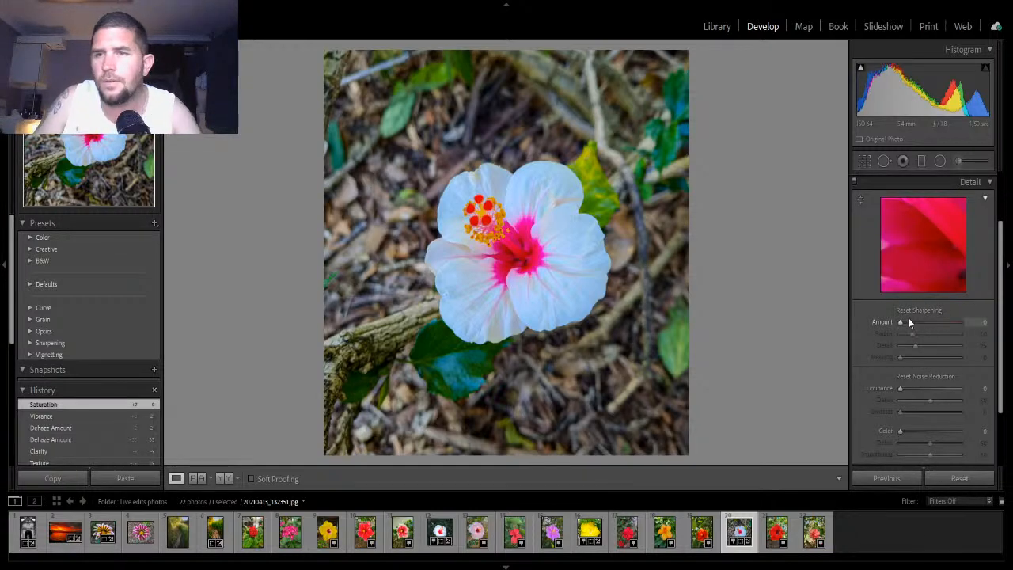
left_click_drag(903, 321, 904, 321)
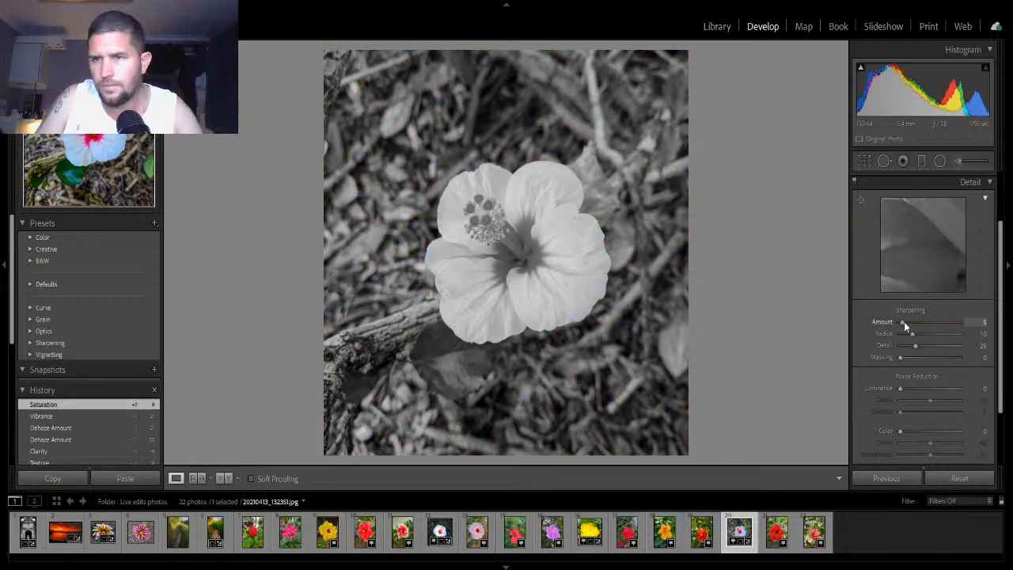
left_click_drag(909, 324, 922, 358)
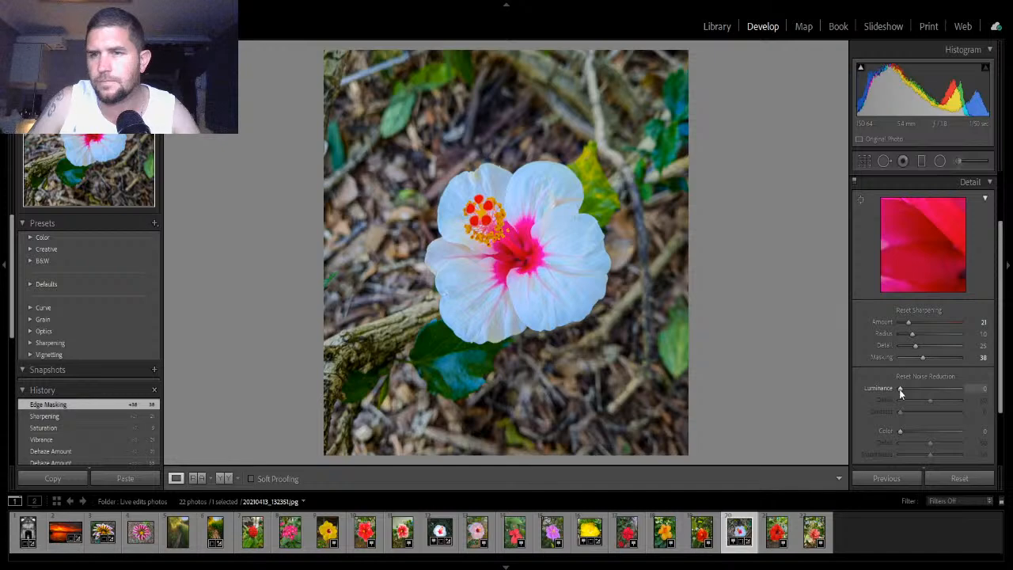
- Set Luminance noise reduction to 39 and collapse the Detail panel
left_click_drag(899, 388, 923, 390)
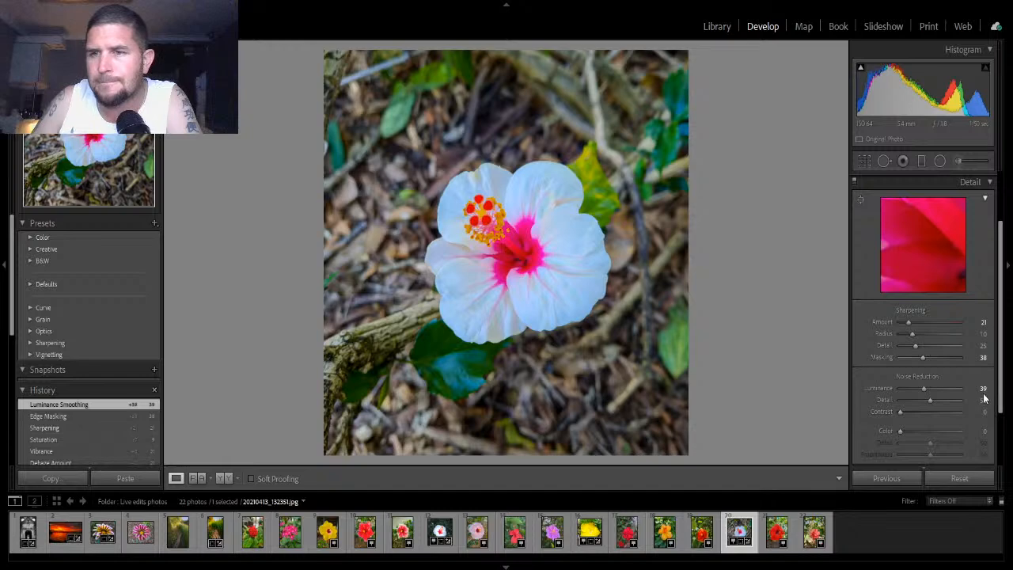
scroll(983, 397, "down", 1)
scroll(984, 397, "down", 1)
scroll(986, 400, "up", 1)
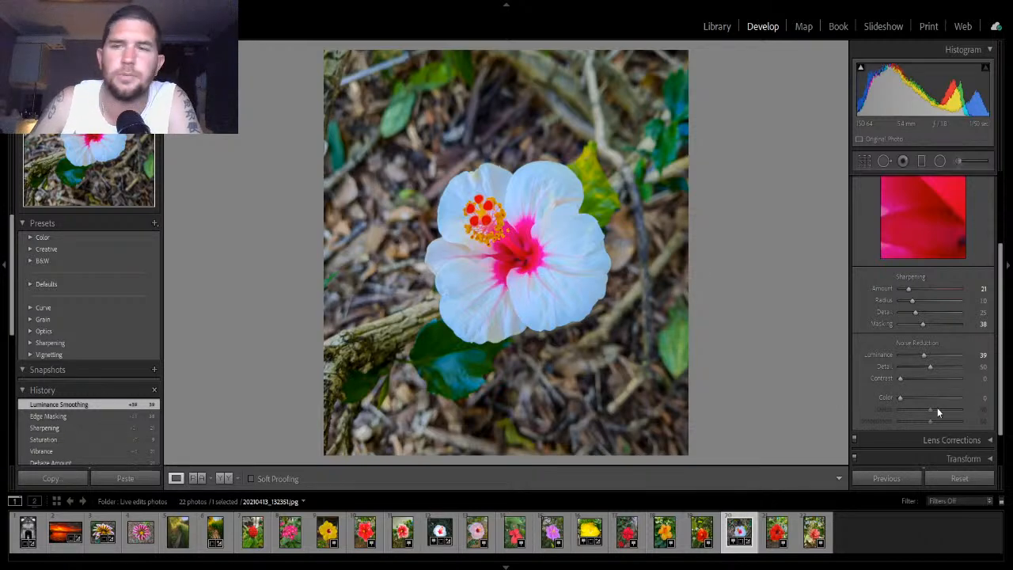
scroll(953, 347, "down", 1)
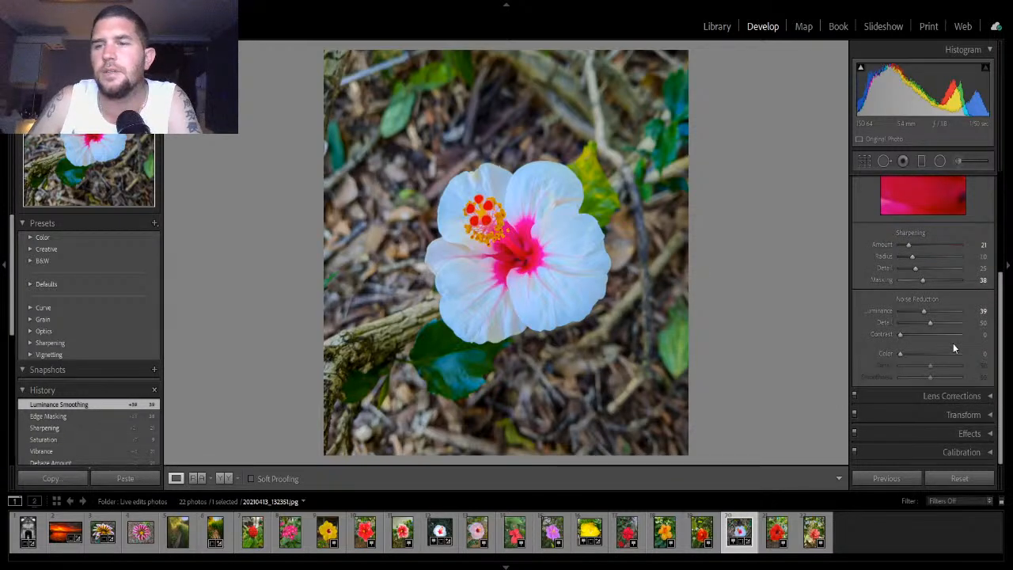
scroll(953, 347, "up", 2)
left_click(970, 204)
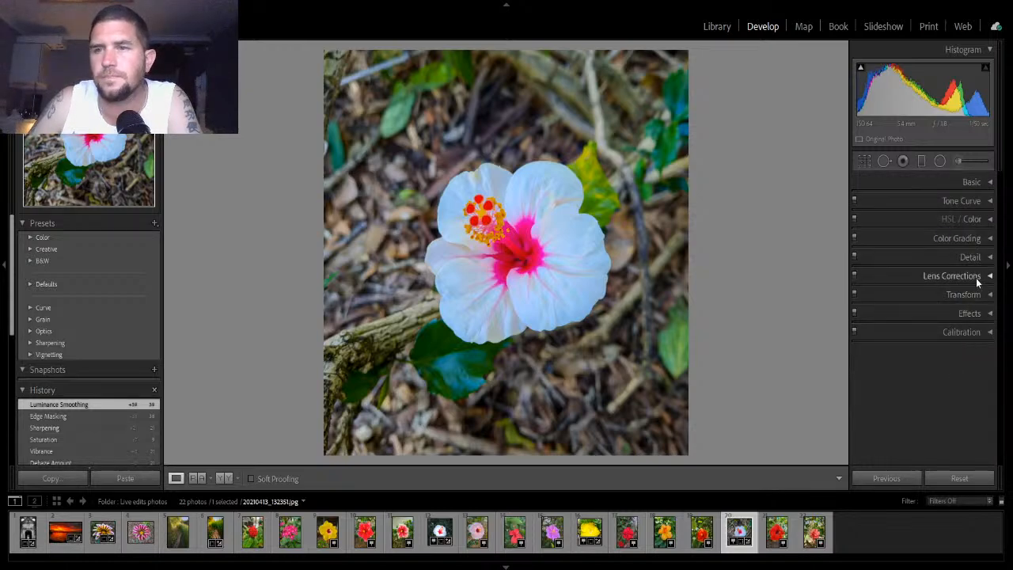
- In Lens Corrections, enable Remove Chromatic Aberration and Enable Profile Corrections, then collapse the panel
left_click(975, 278)
left_click(861, 288)
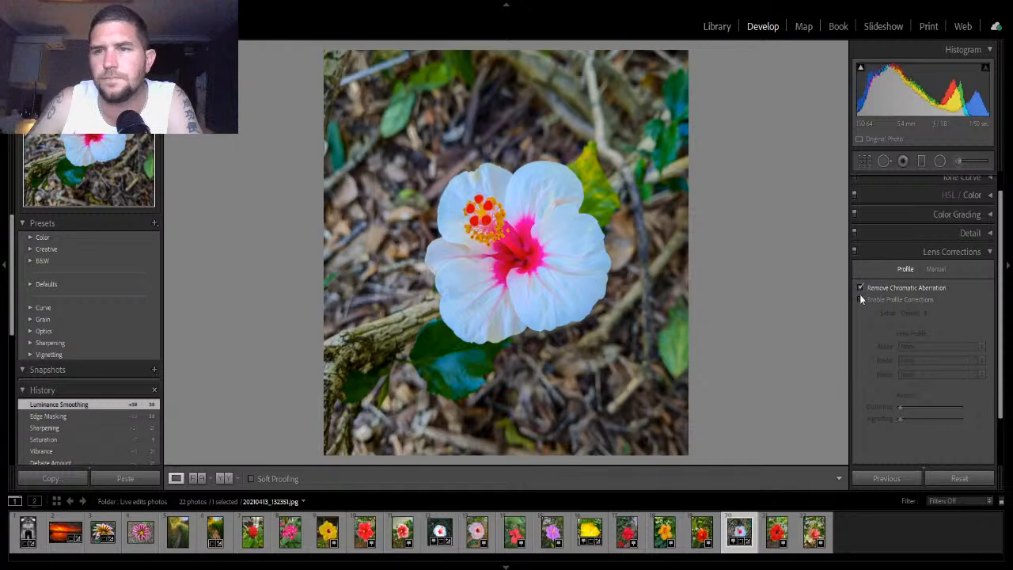
left_click(860, 300)
left_click(973, 253)
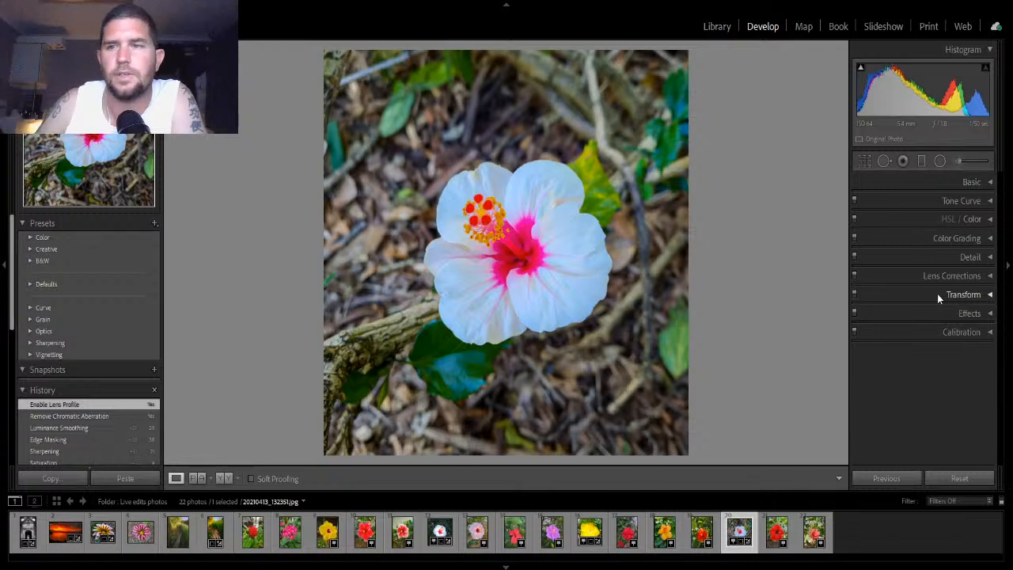
- In Effects, set the Post-Crop Vignetting Amount to -36 and collapse the panel
left_click(969, 314)
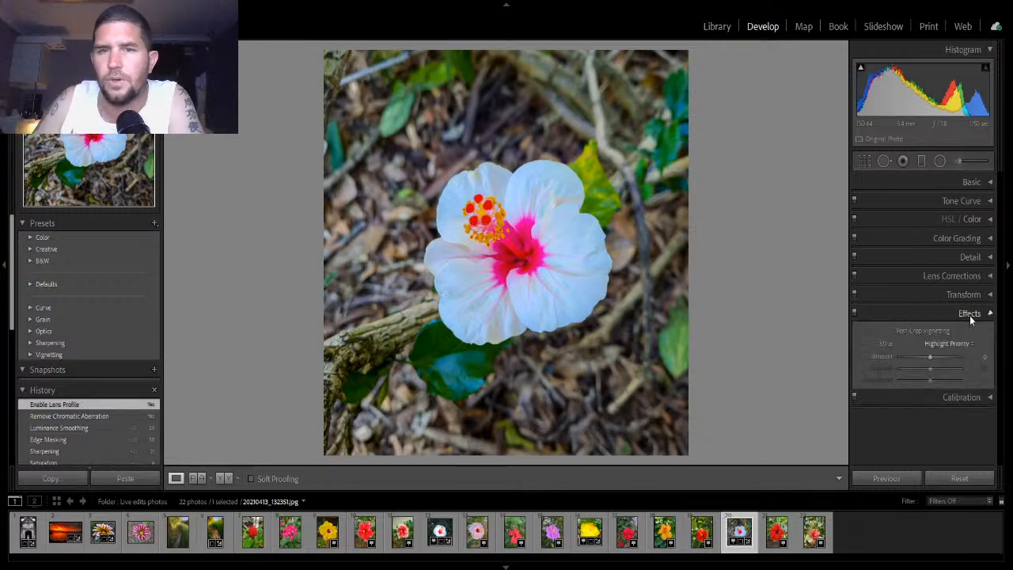
left_click_drag(929, 353, 925, 354)
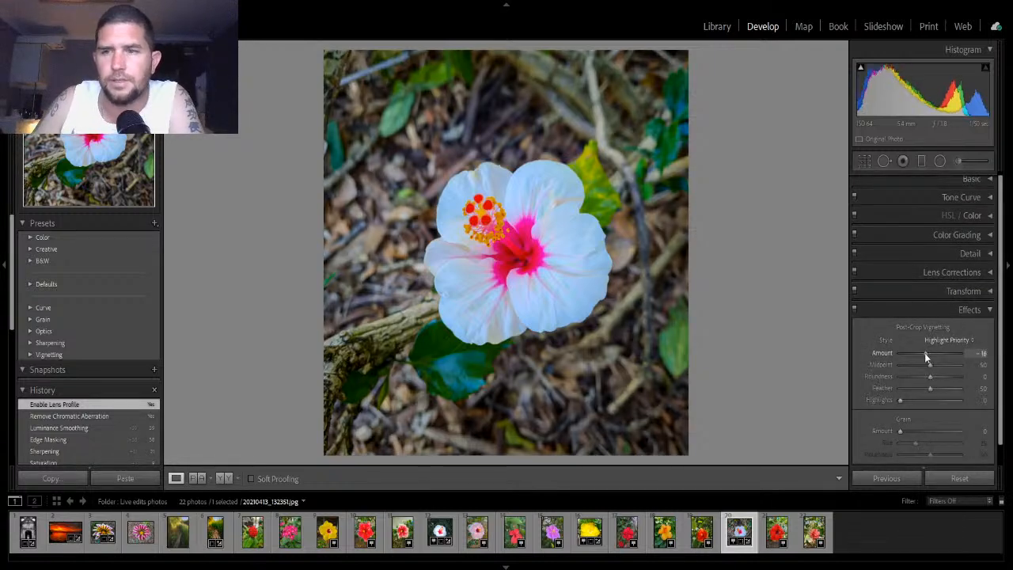
left_click(989, 311)
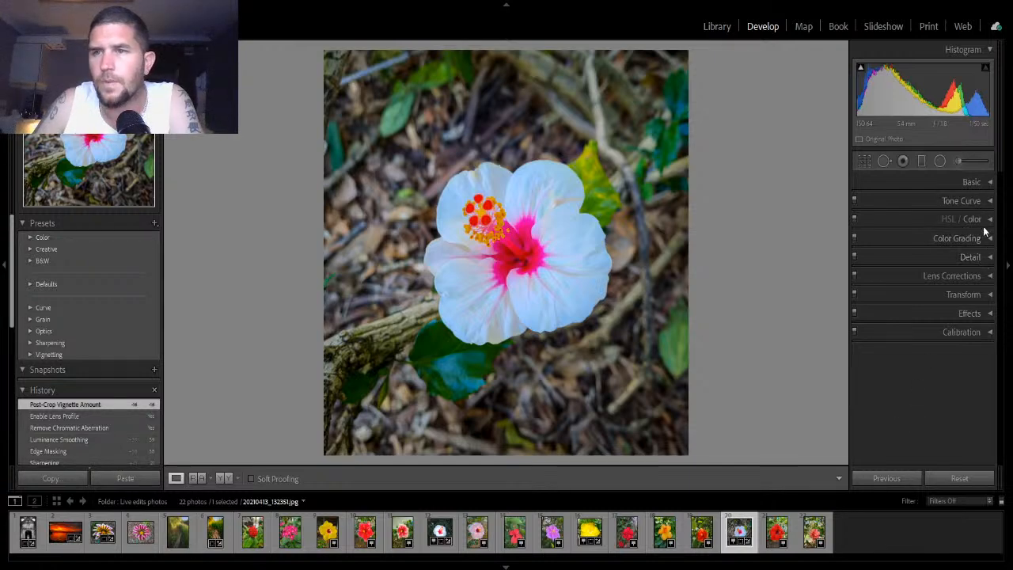
- Reopen Effects, set the Post-Crop Vignetting Amount to -33, and collapse the panel
left_click(987, 314)
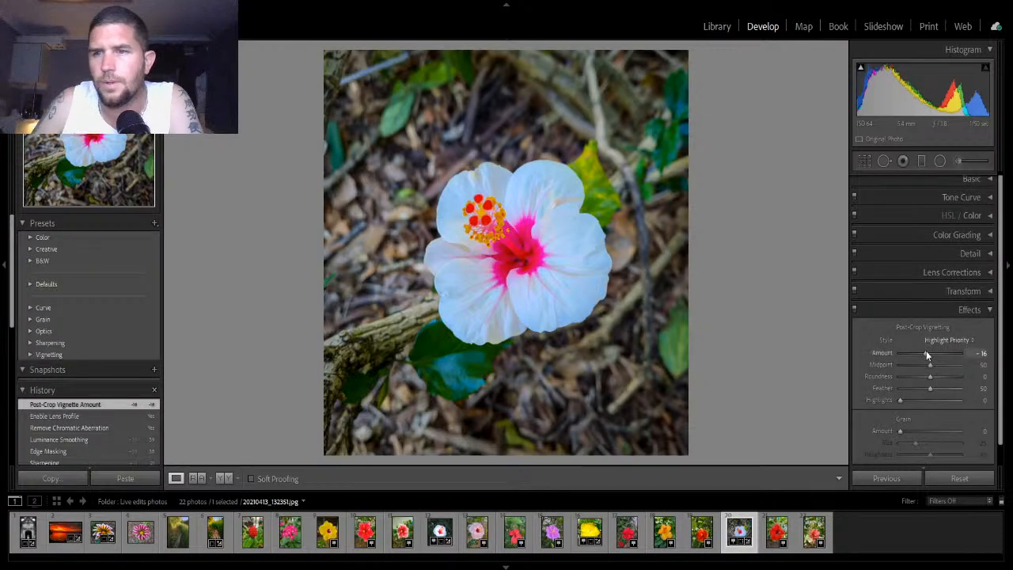
left_click_drag(925, 351, 919, 352)
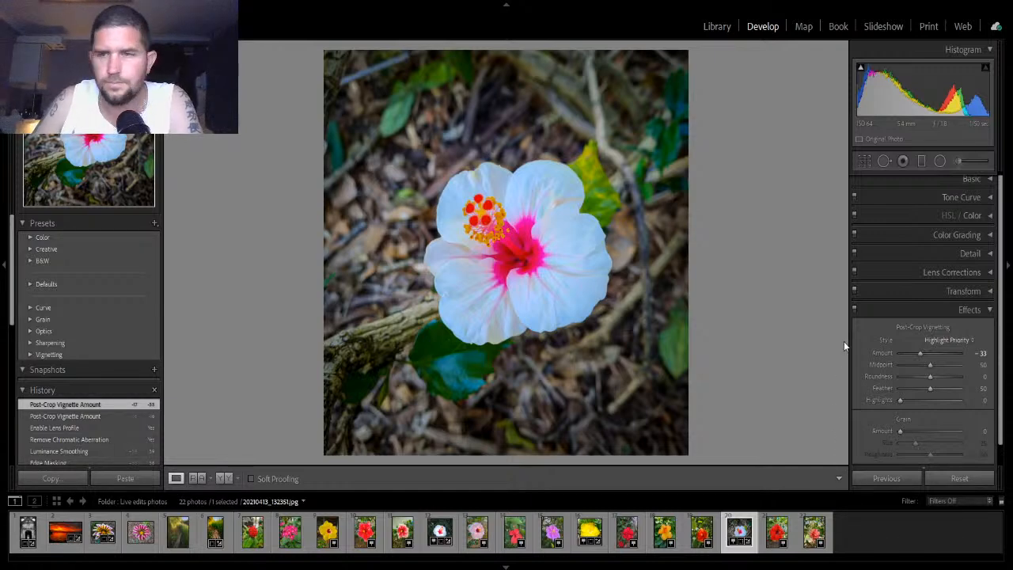
left_click(977, 313)
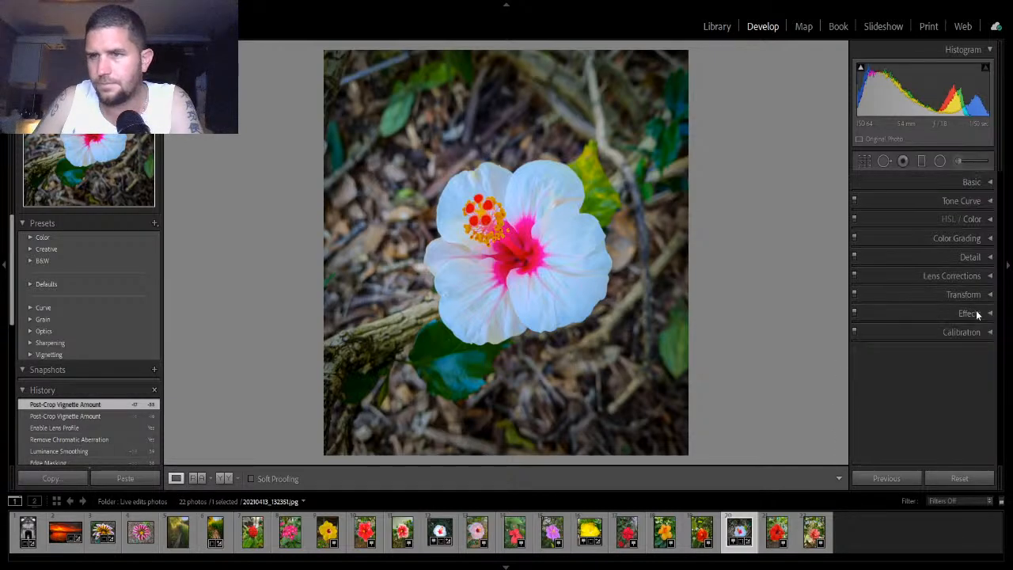
- In HSL/Color, set the Green Hue to +40, Saturation to +12 and Luminance to -5
left_click(981, 220)
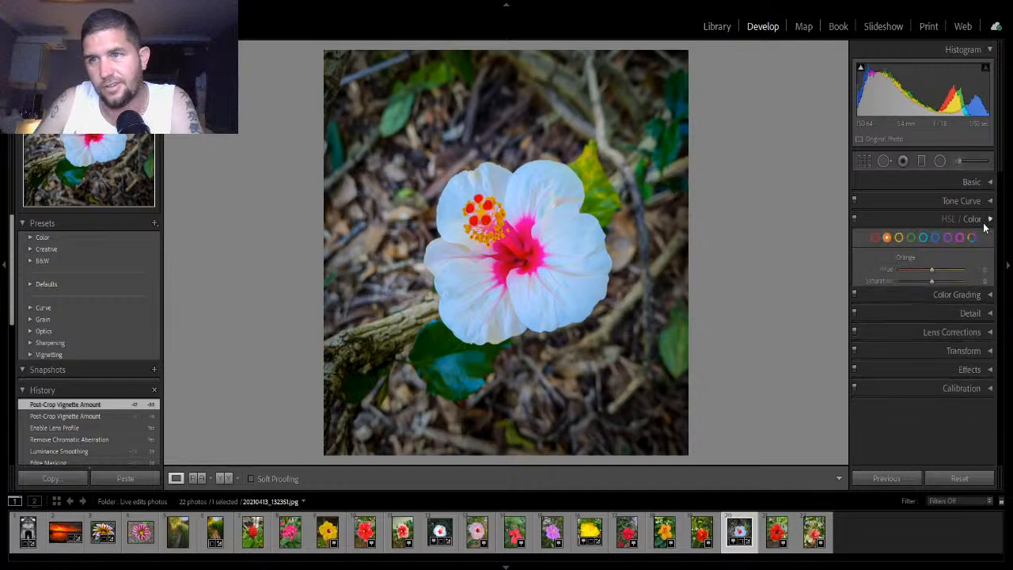
left_click(912, 238)
left_click_drag(928, 272, 930, 292)
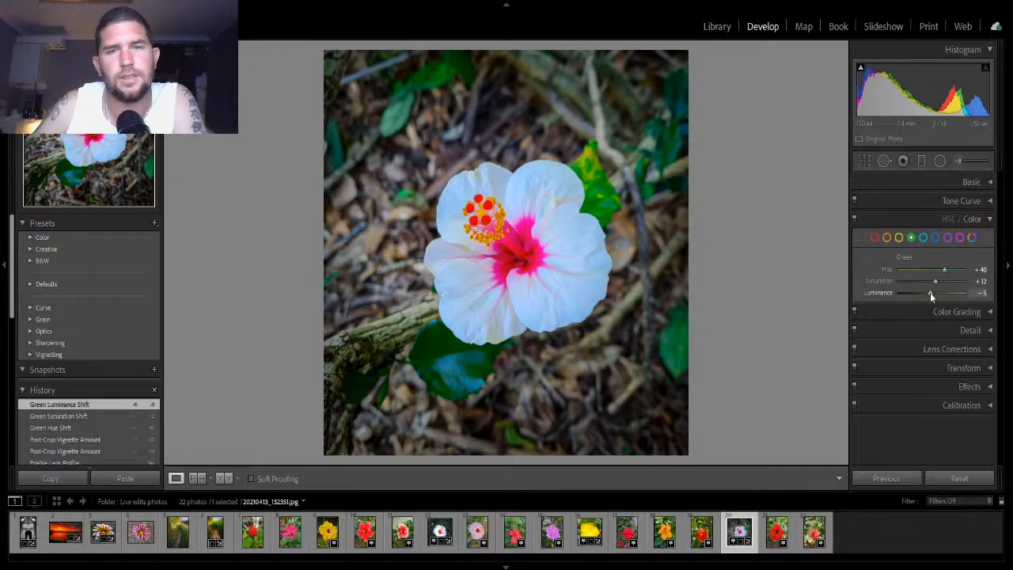
- Toggle between the before and after views to compare the edit, then collapse the HSL/Color panel
key("backslash")
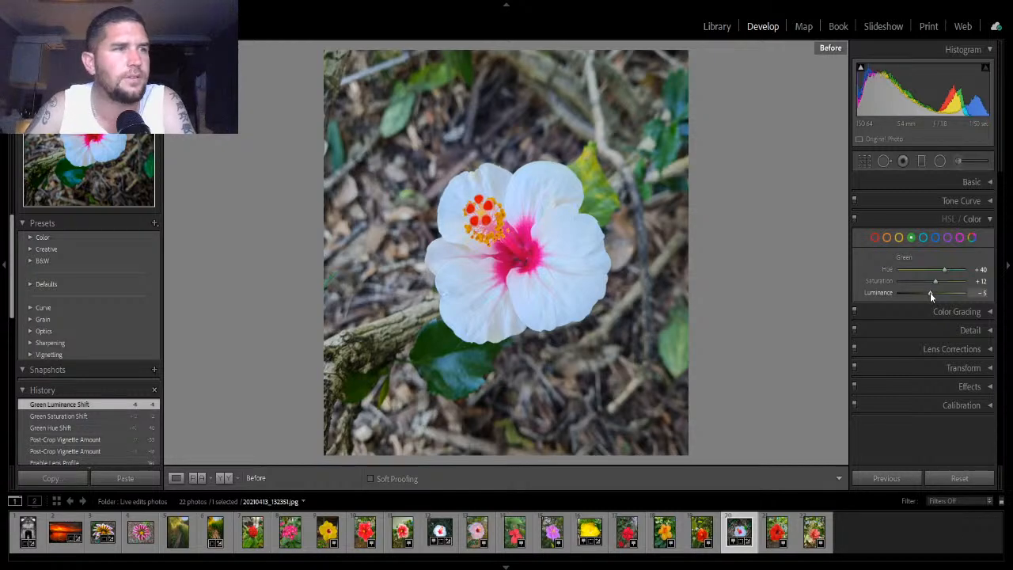
key("backslash")
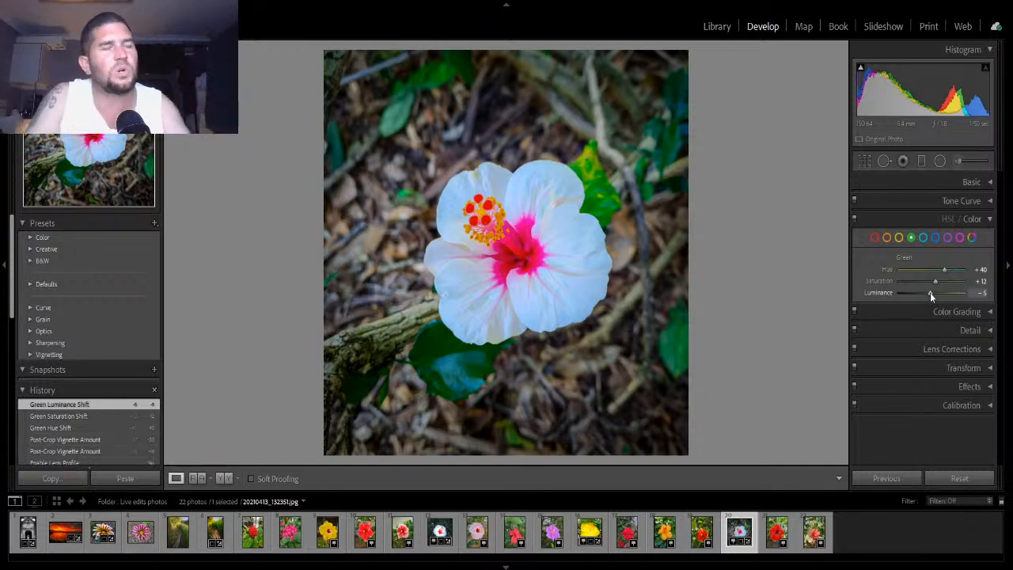
key("backslash")
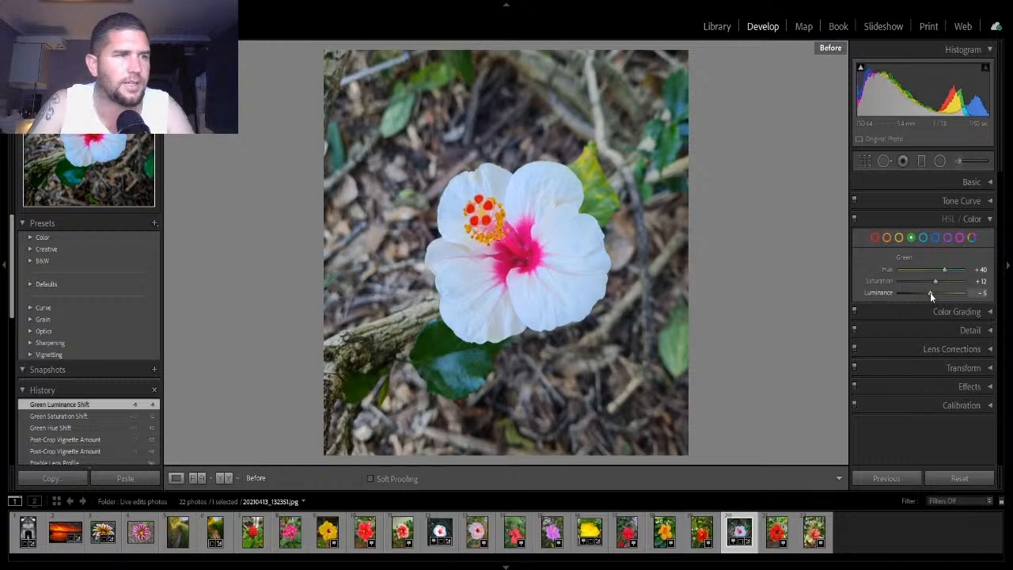
key("backslash")
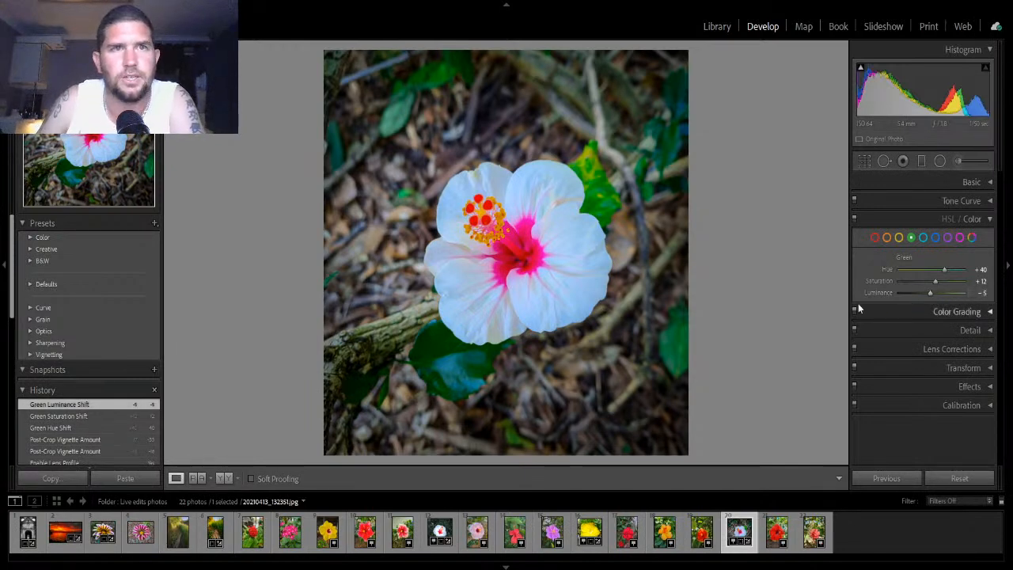
left_click(980, 220)
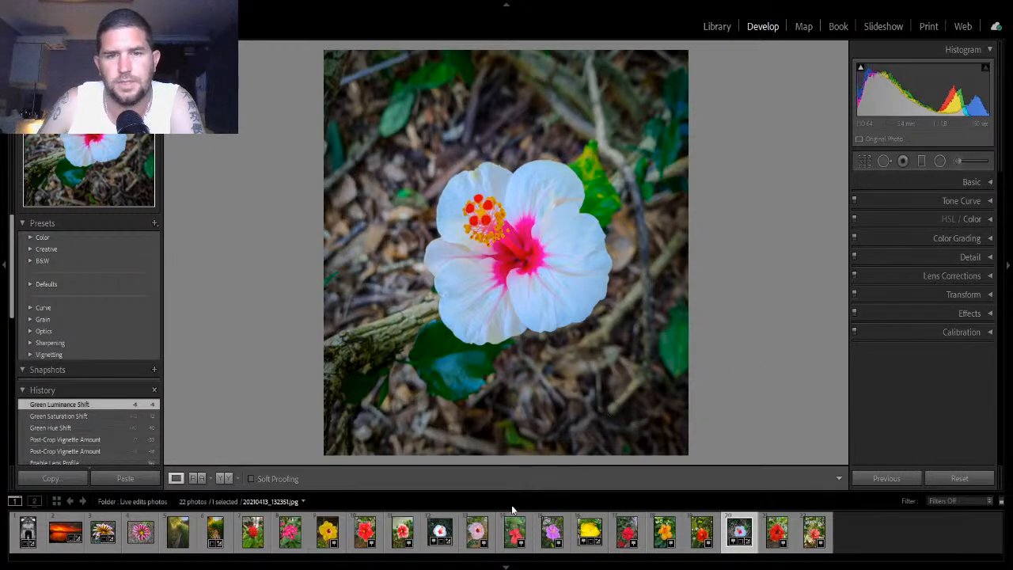
- Browse other photos in the filmstrip and open the red flower cluster photo for editing
left_click(447, 530)
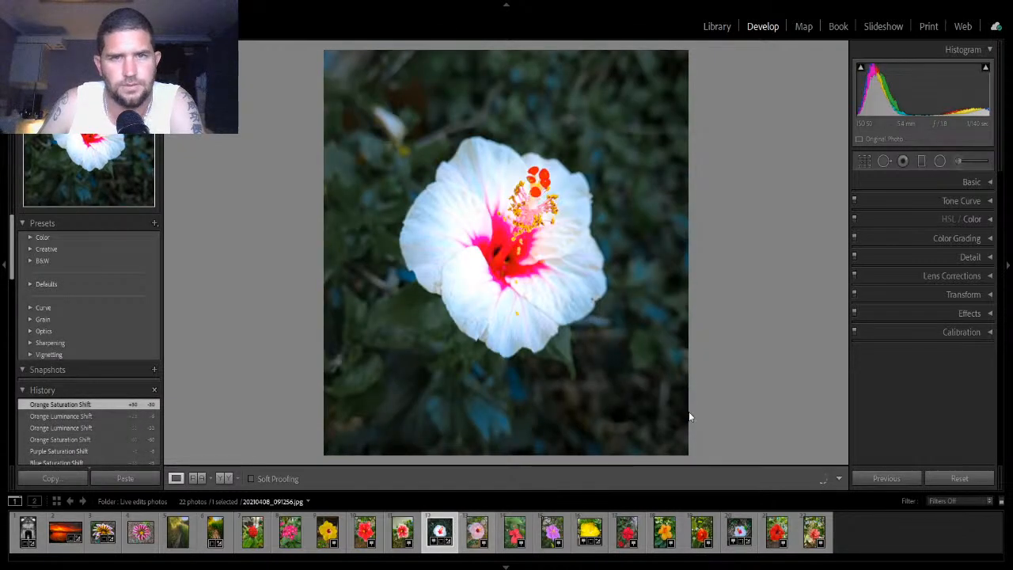
left_click(753, 523)
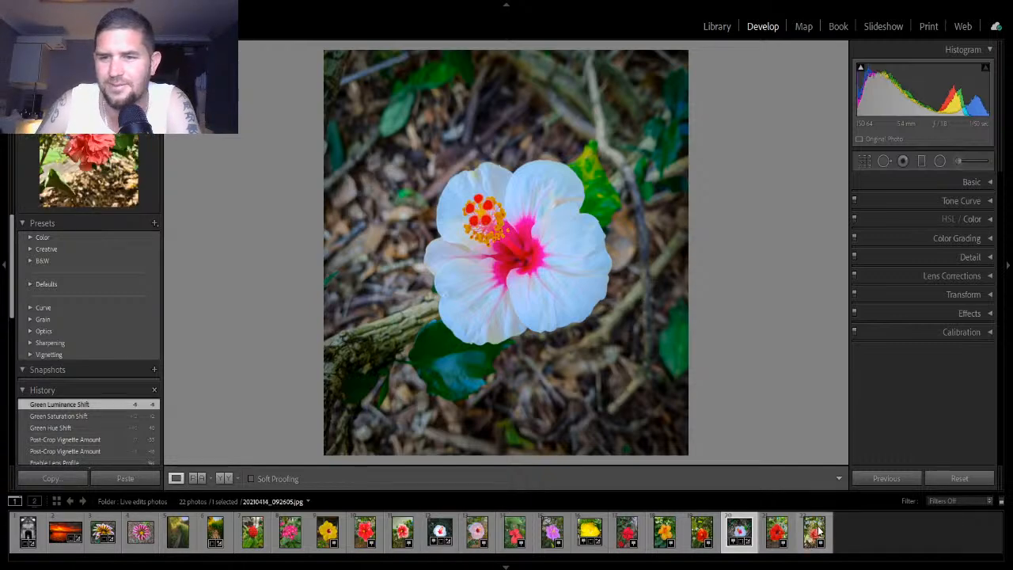
left_click(301, 538)
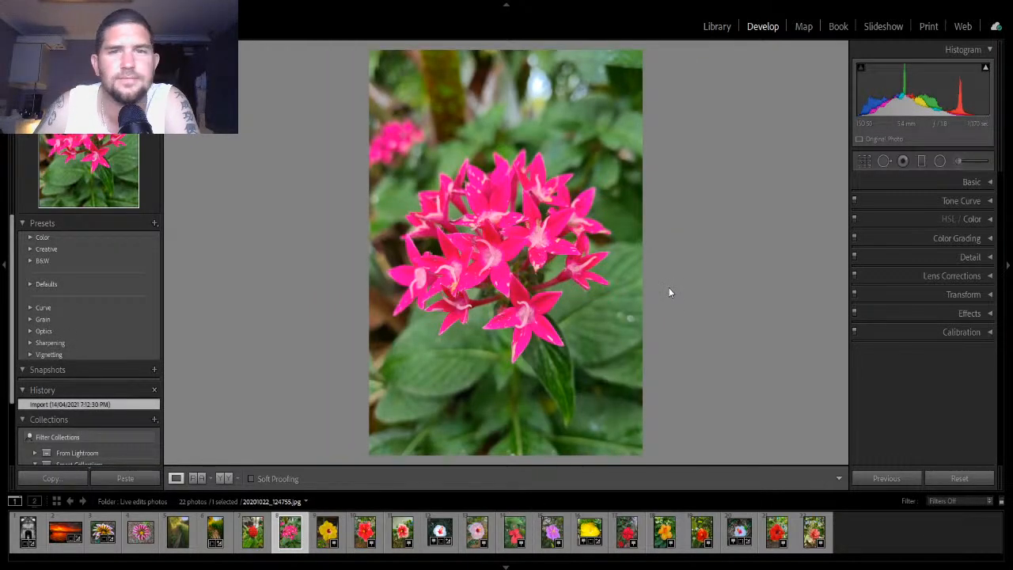
left_click(267, 536)
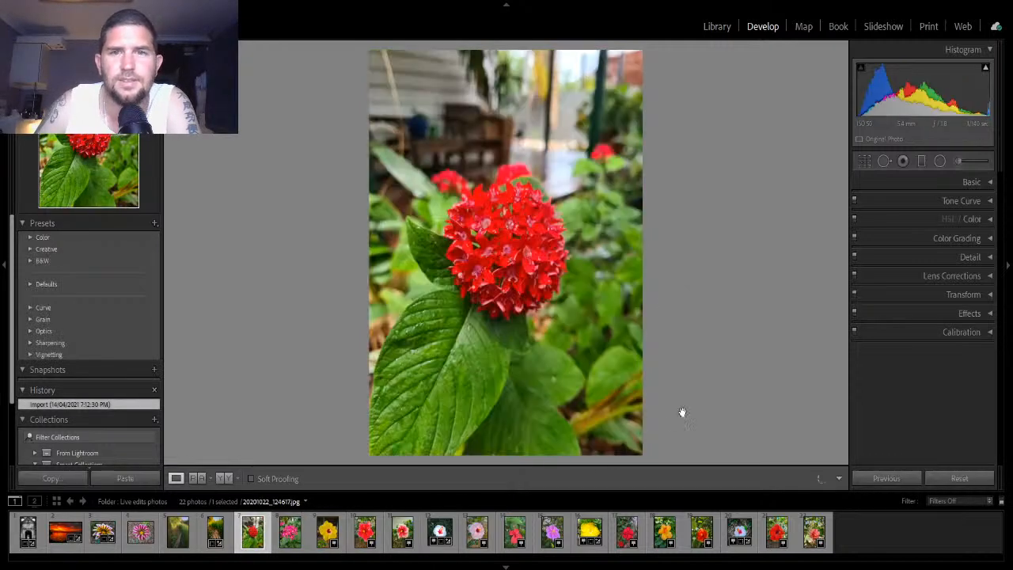
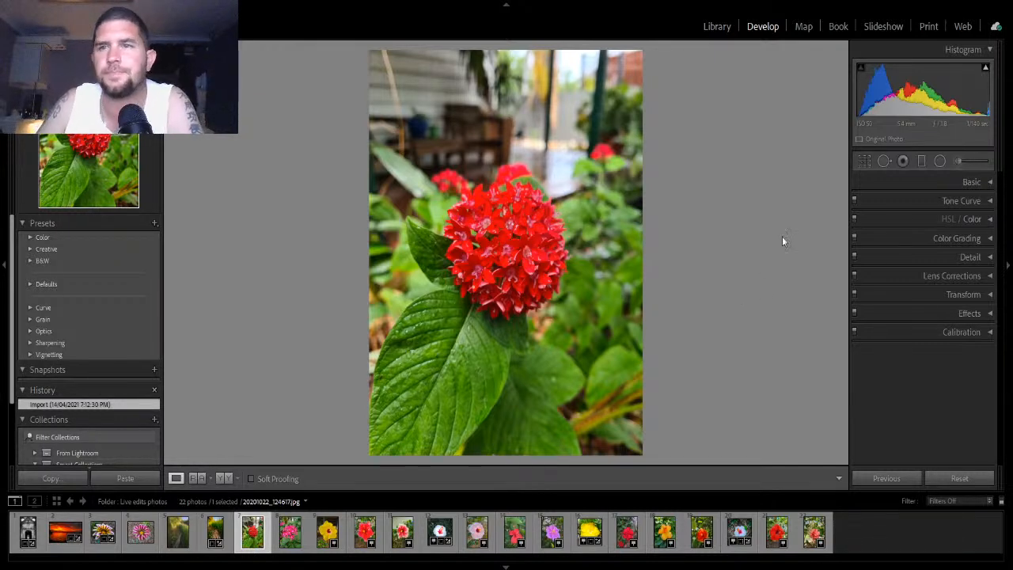
- Try several crop aspect ratios on the red flower photo, return to As Shot, and close the crop tool
left_click(866, 161)
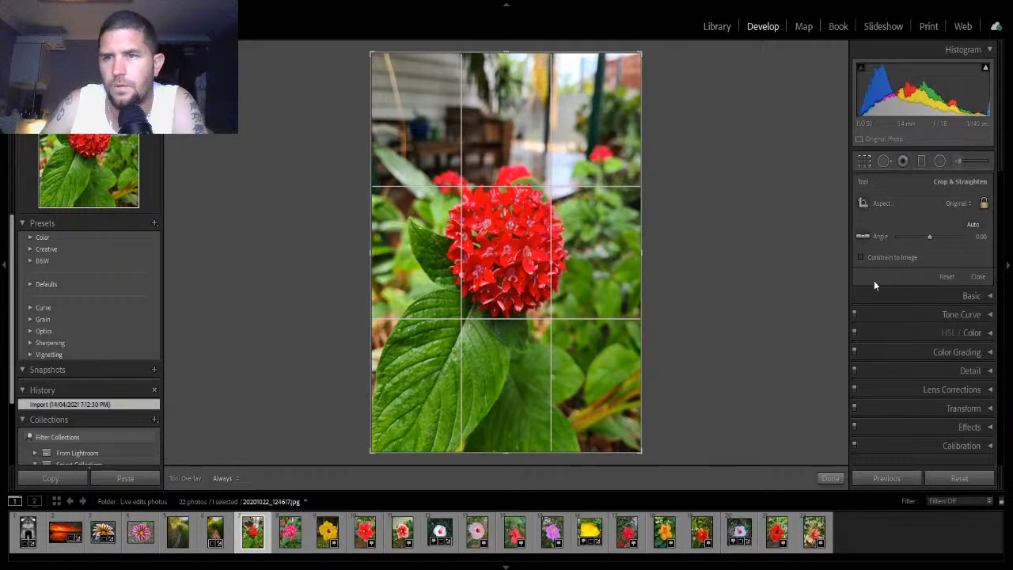
left_click(859, 265)
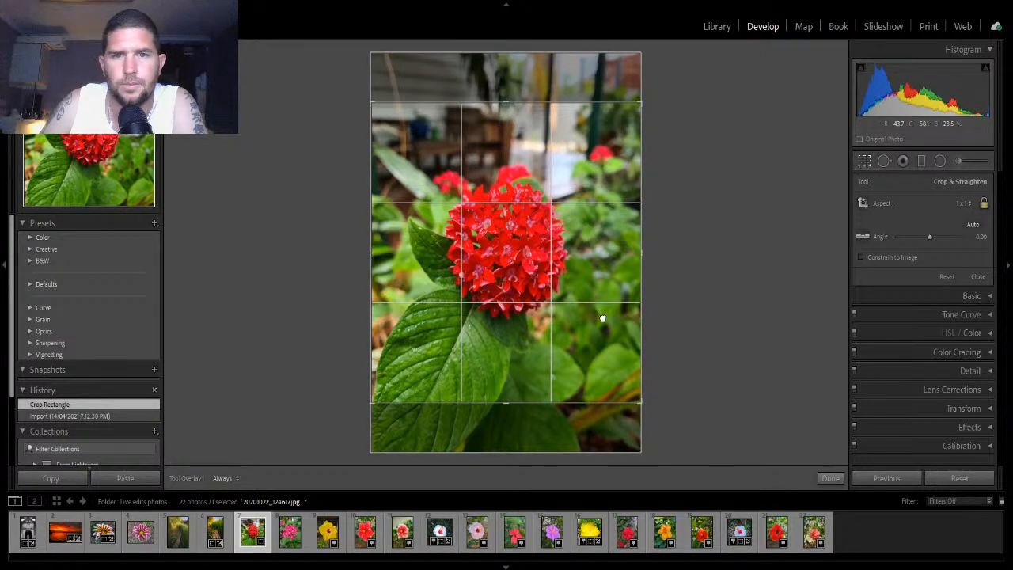
left_click_drag(602, 317, 622, 233)
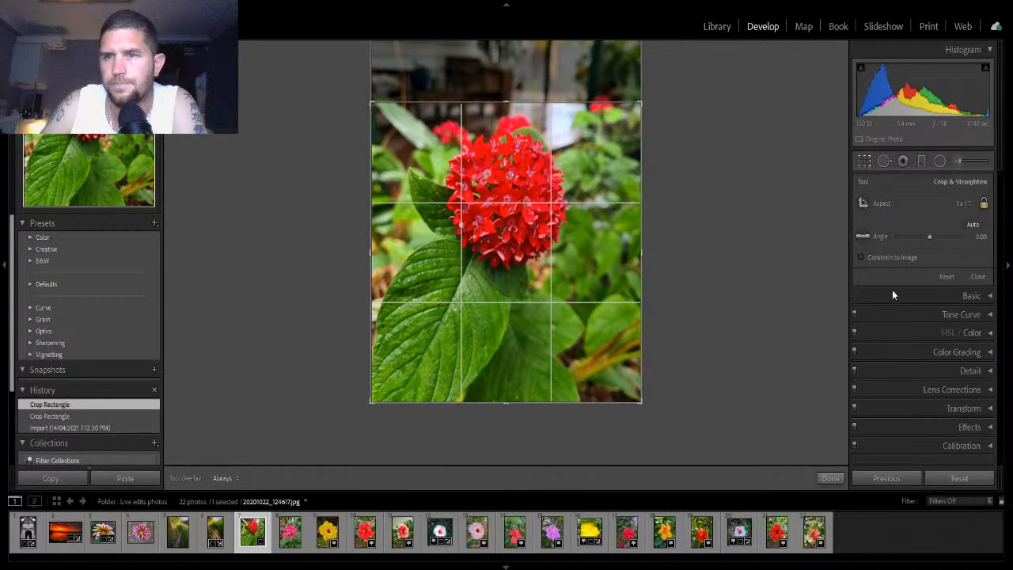
left_click(864, 342)
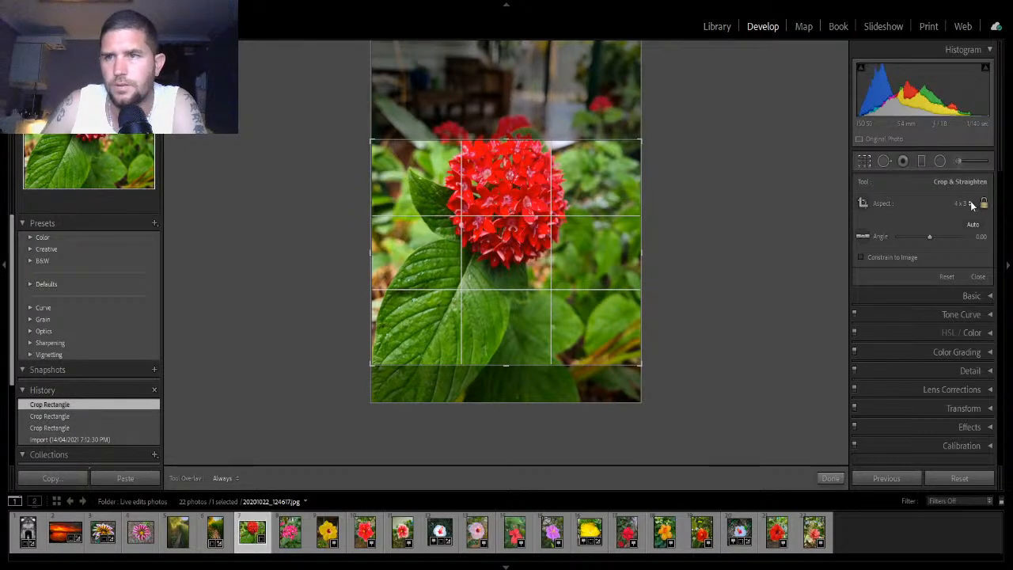
left_click(868, 220)
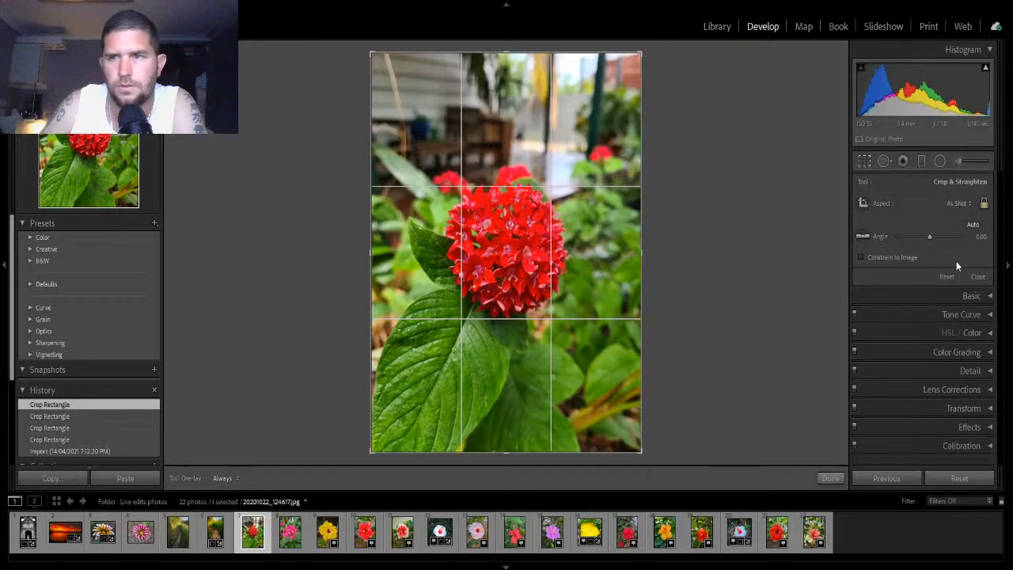
left_click(858, 336)
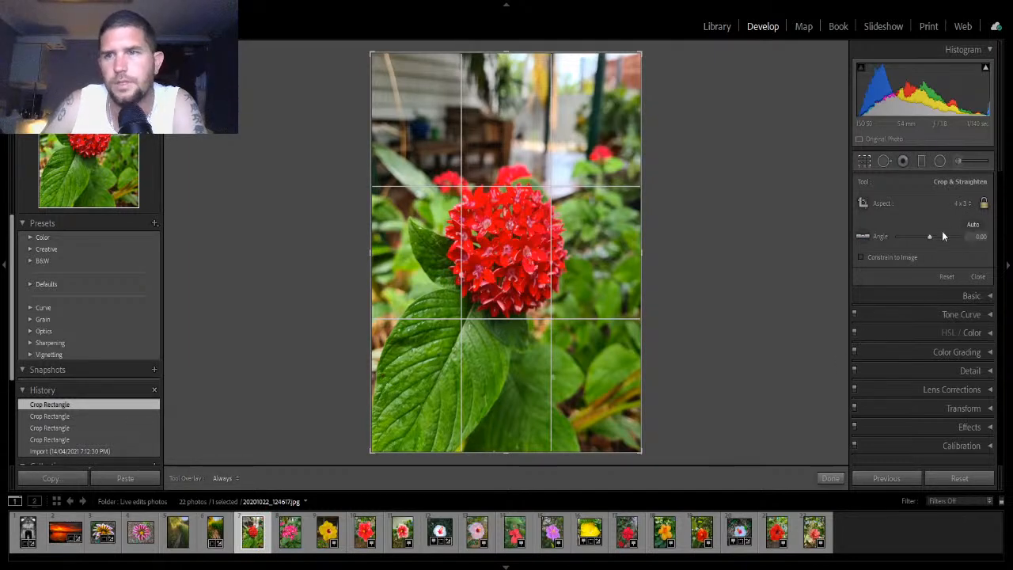
left_click(891, 349)
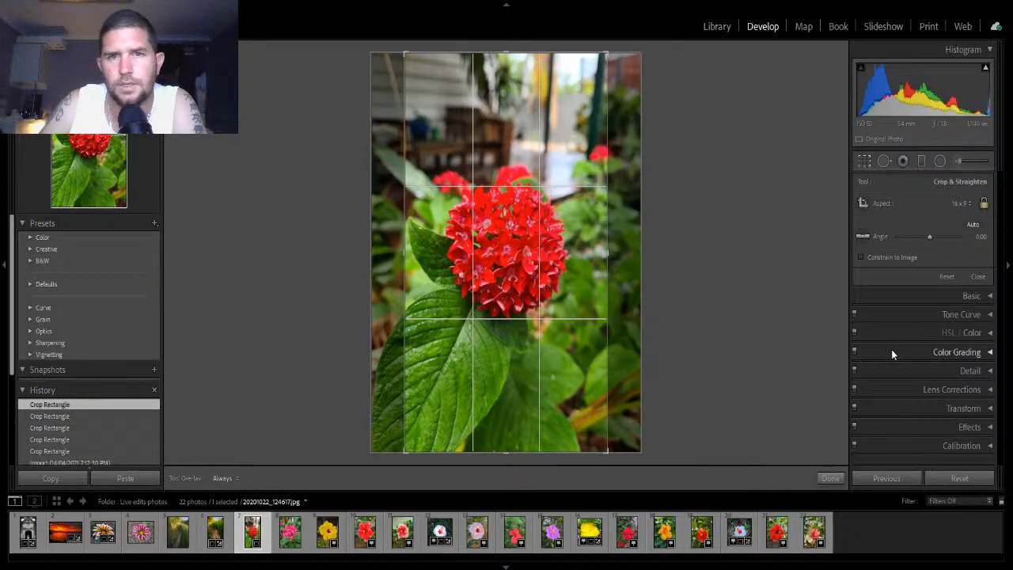
mouse_move(586, 343)
left_mouse_down()
mouse_move(576, 343)
mouse_move(591, 342)
left_mouse_up()
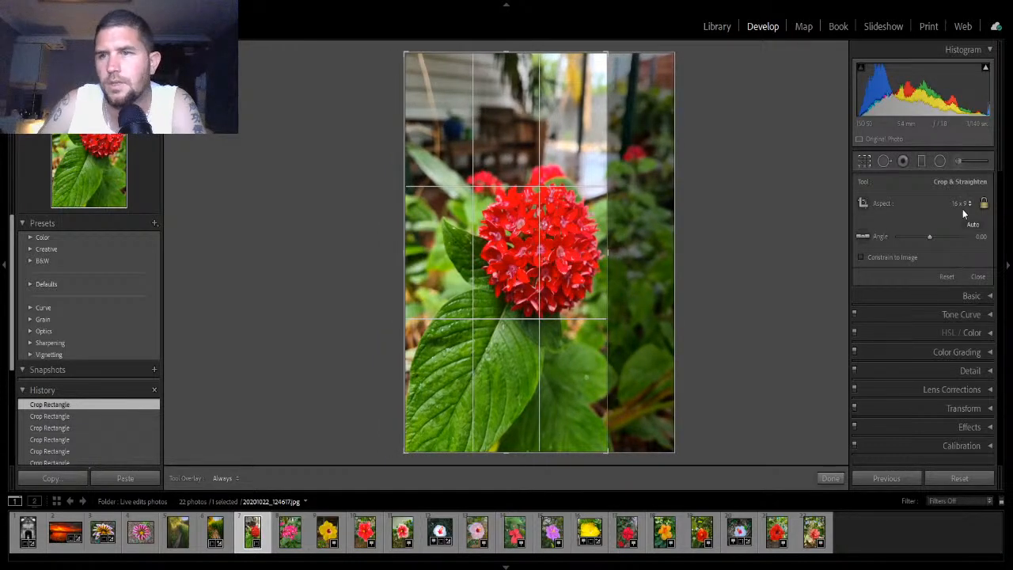
left_click(869, 344)
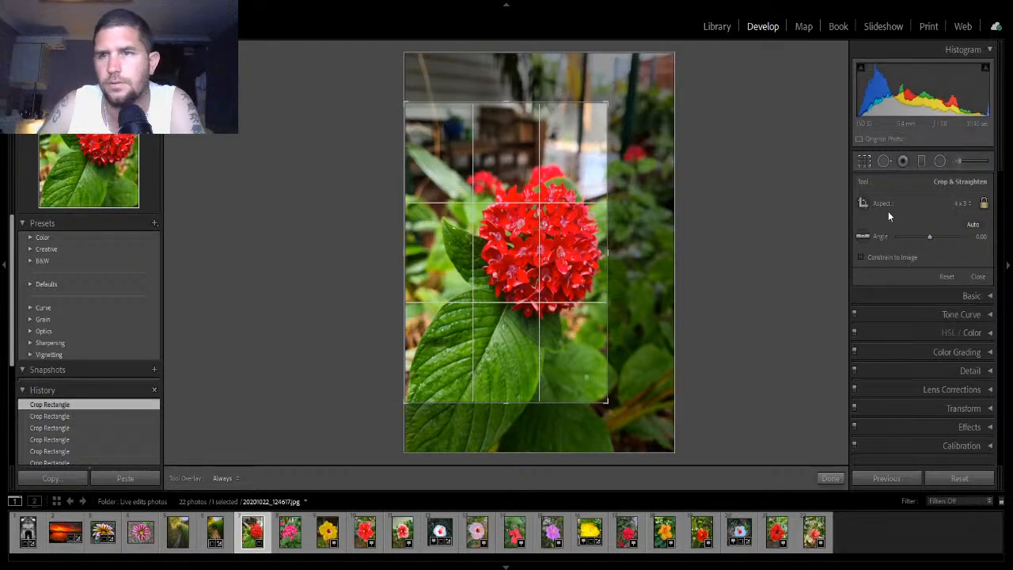
left_click(962, 204)
left_click(861, 225)
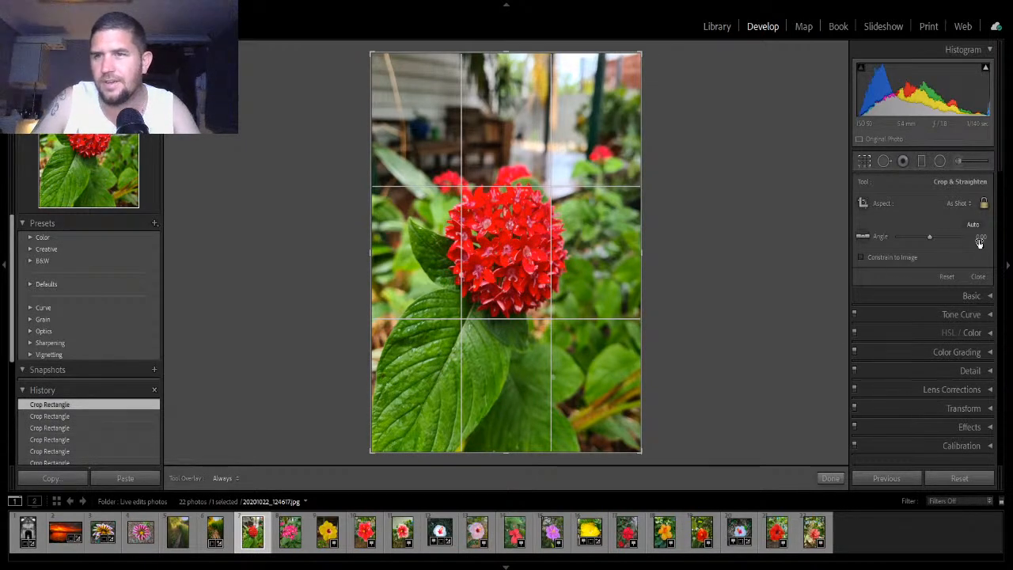
left_click(829, 478)
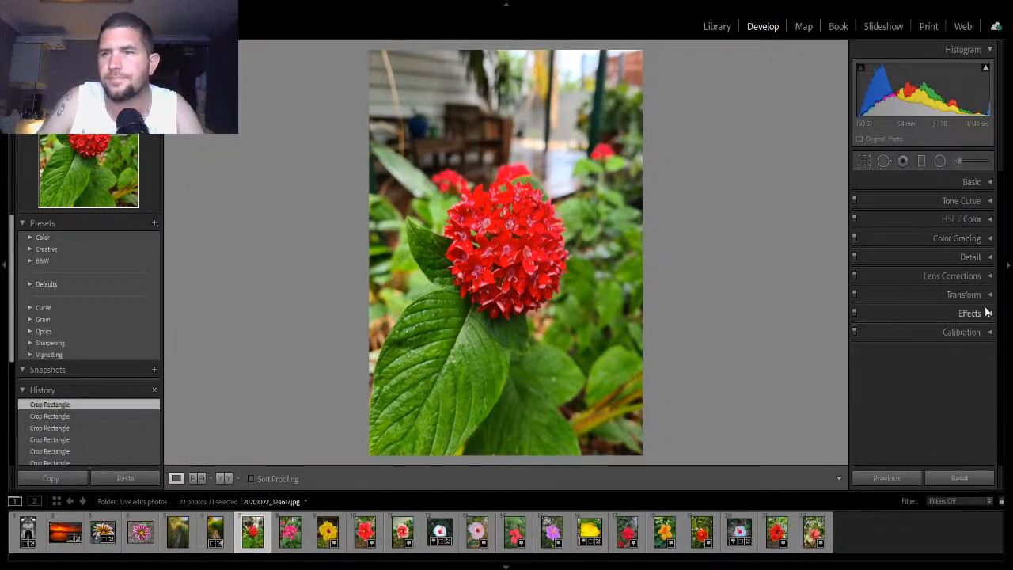
- Open the Basic panel and apply Auto tone
left_click(988, 182)
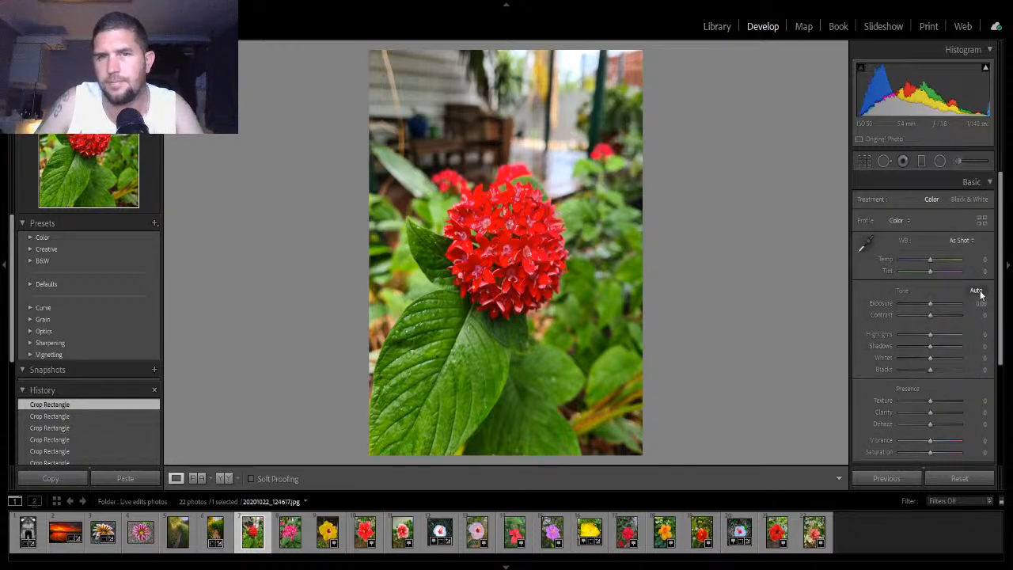
left_click(980, 292)
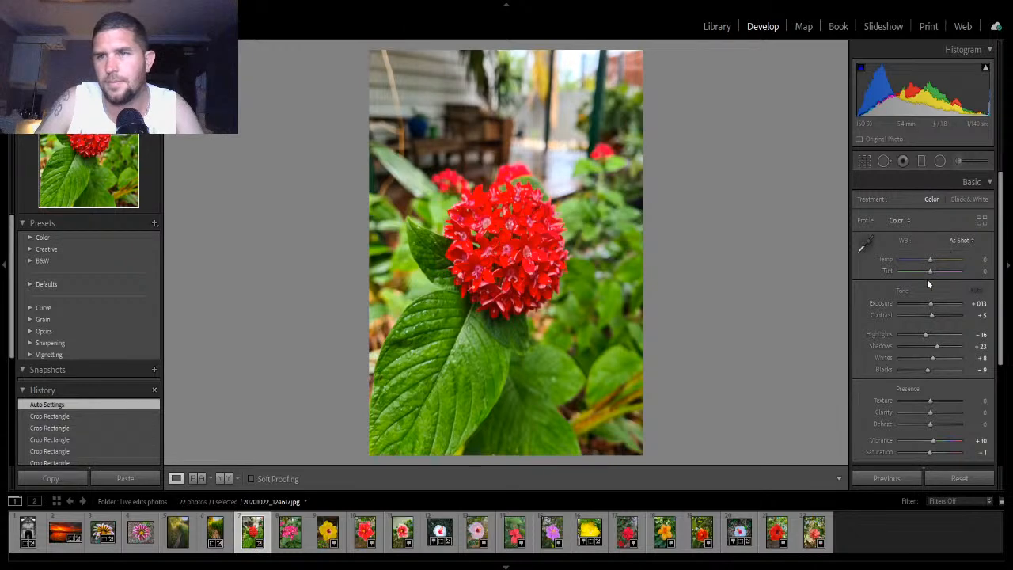
- Set Exposure -0.26, Contrast +14, Highlights -39, Shadows +23, Whites +28, Blacks -33, Texture +16, Clarity -32 and Dehaze +33
left_click_drag(931, 307, 936, 401)
mouse_move(930, 412)
left_mouse_down()
mouse_move(919, 414)
mouse_move(942, 422)
left_mouse_up()
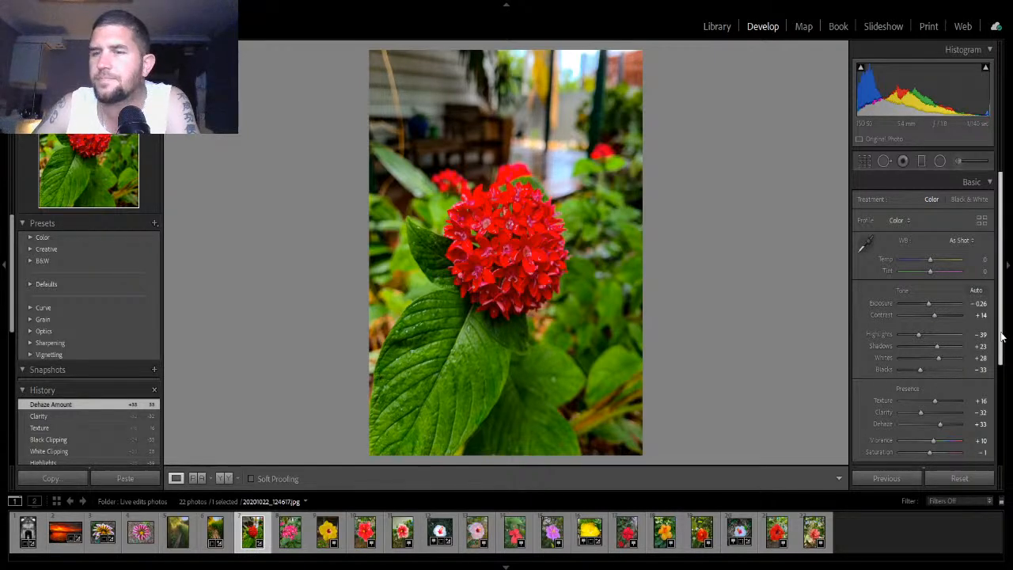
- Set Vibrance to +23 and Saturation to +5, then collapse the Basic panel
scroll(955, 393, "down", 2)
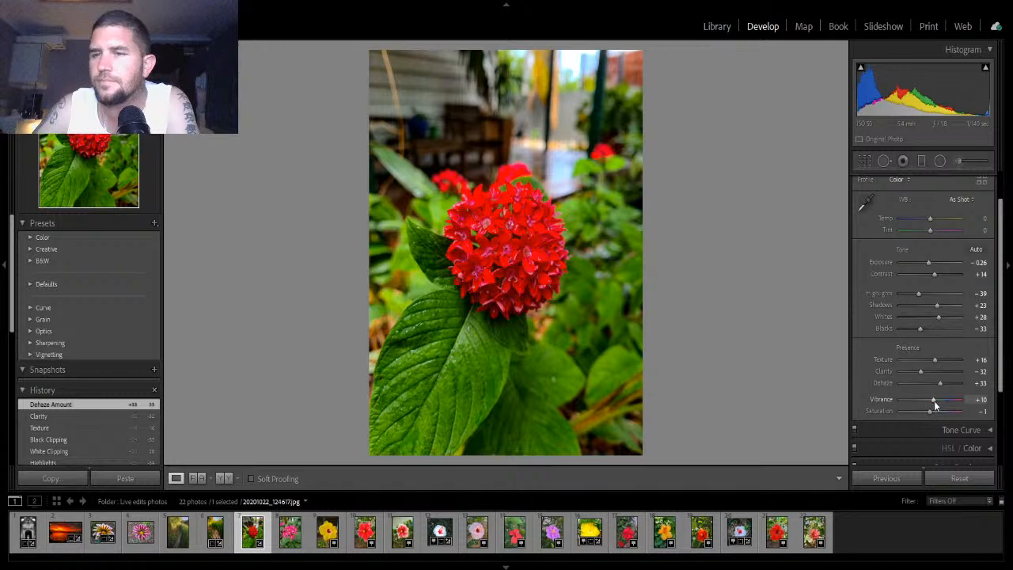
left_click_drag(935, 400, 932, 412)
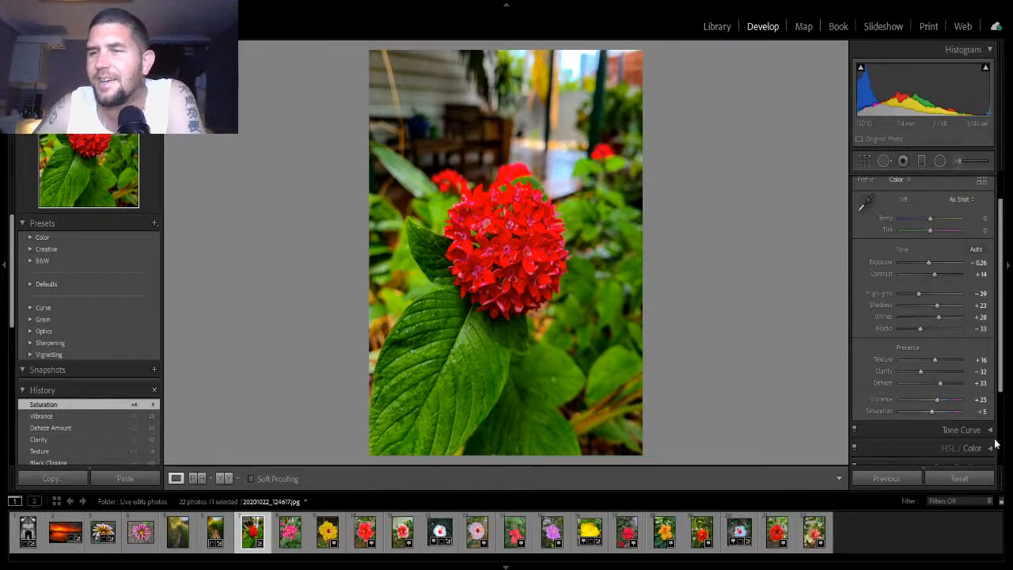
scroll(979, 261, "up", 2)
left_click(972, 183)
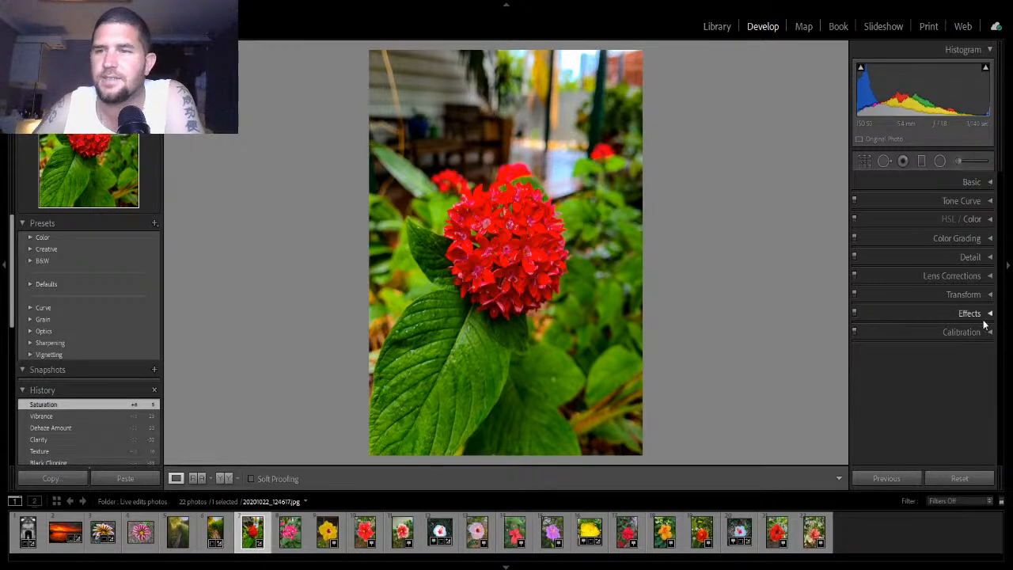
- In Detail, set Sharpening Amount 47, Detail 28, Masking 45, Luminance noise reduction 39 and Color 22, then collapse the panel
left_click(987, 262)
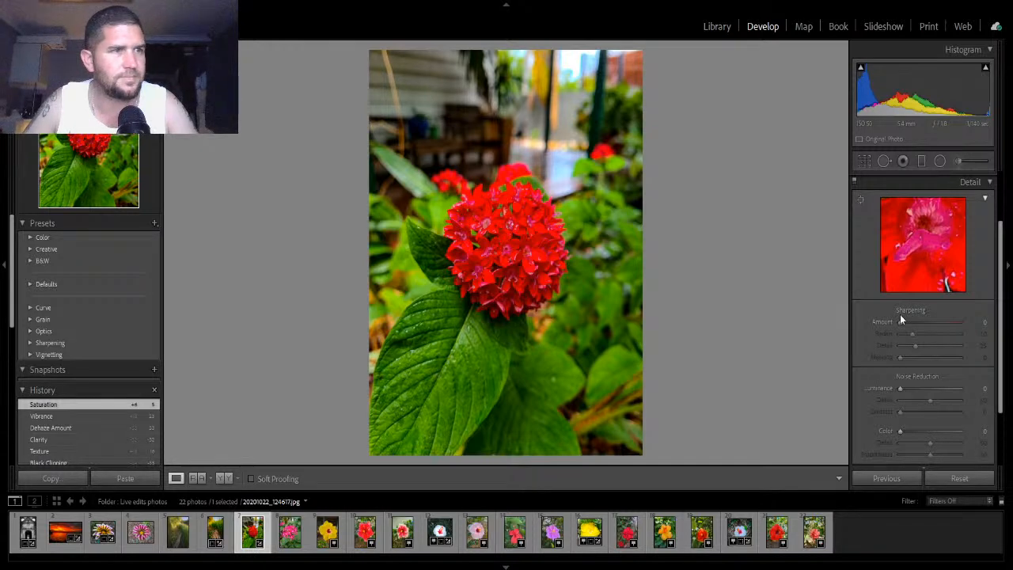
key("alt")
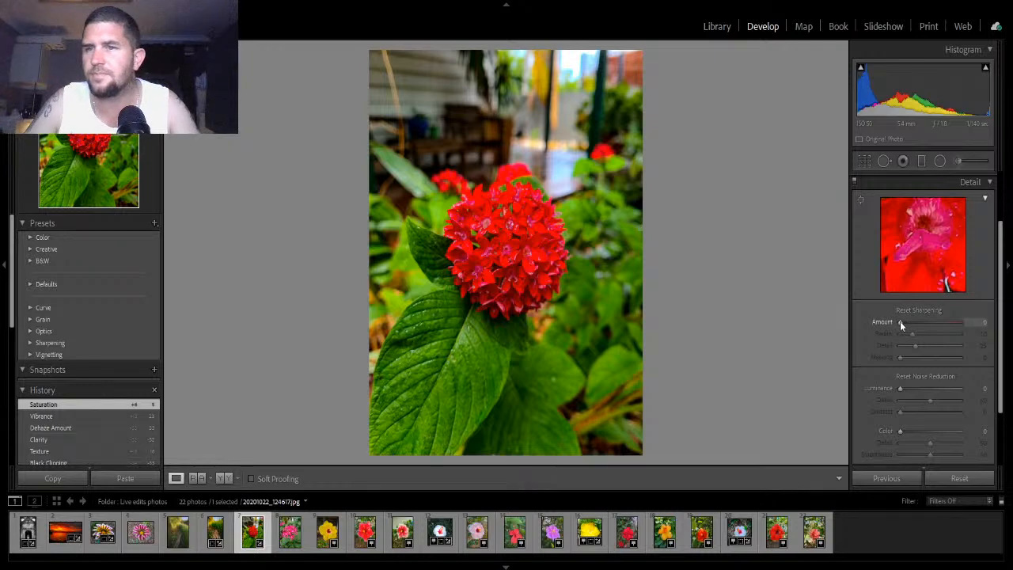
left_click_drag(900, 321, 924, 393)
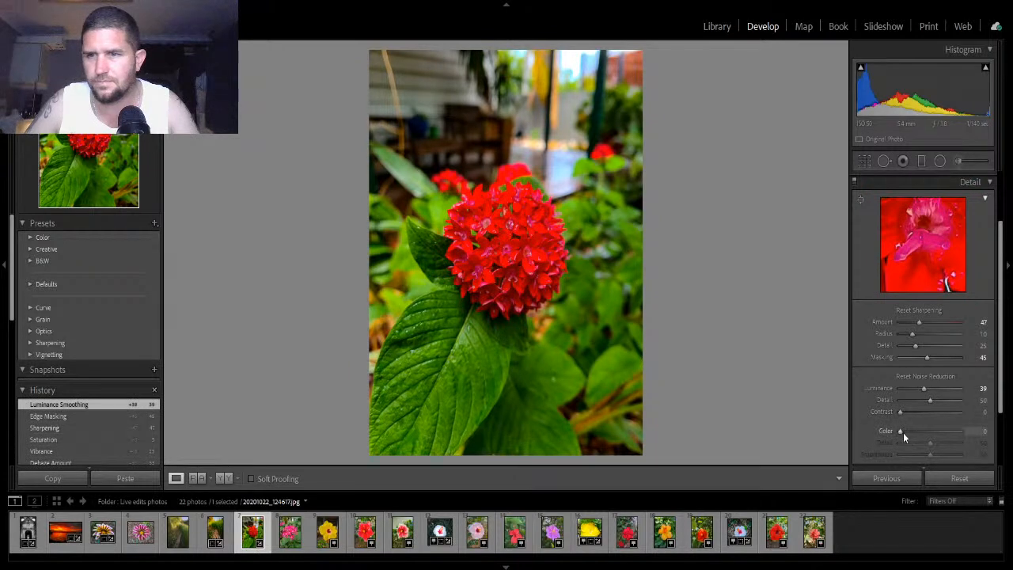
left_click_drag(900, 432, 913, 431)
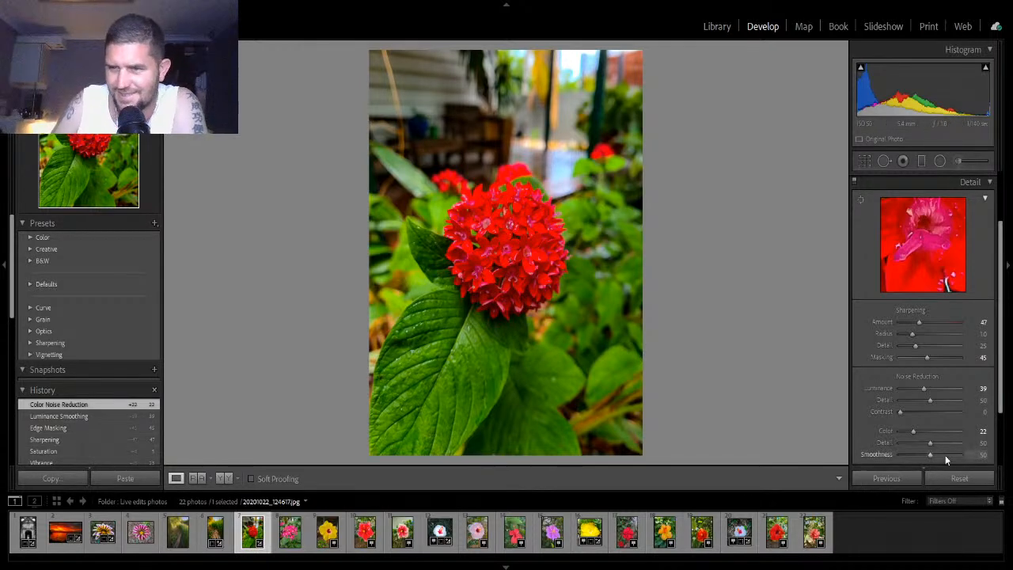
left_click(983, 182)
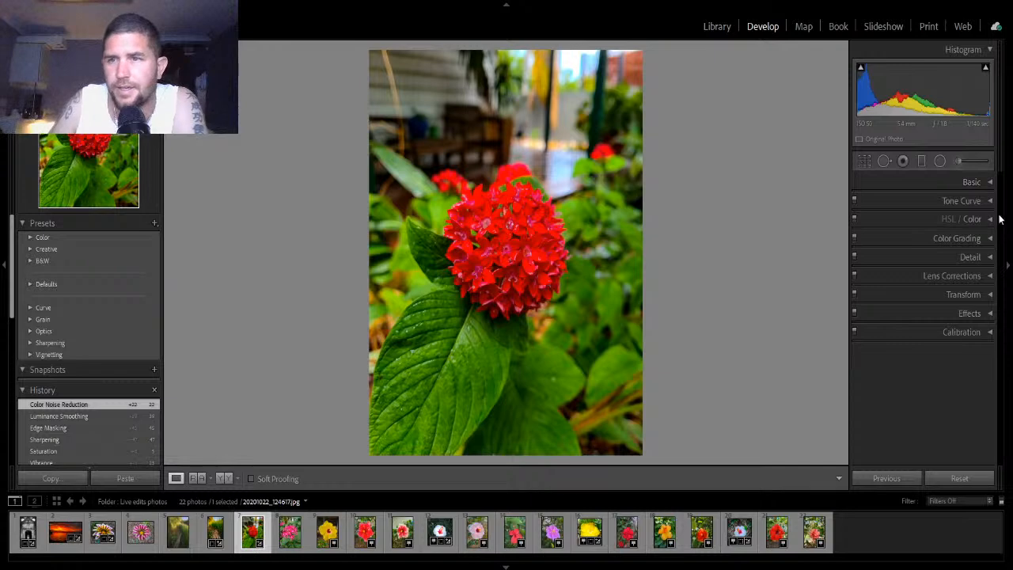
- In Lens Corrections, enable Remove Chromatic Aberration and Enable Profile Corrections, then collapse the panel
left_click(993, 274)
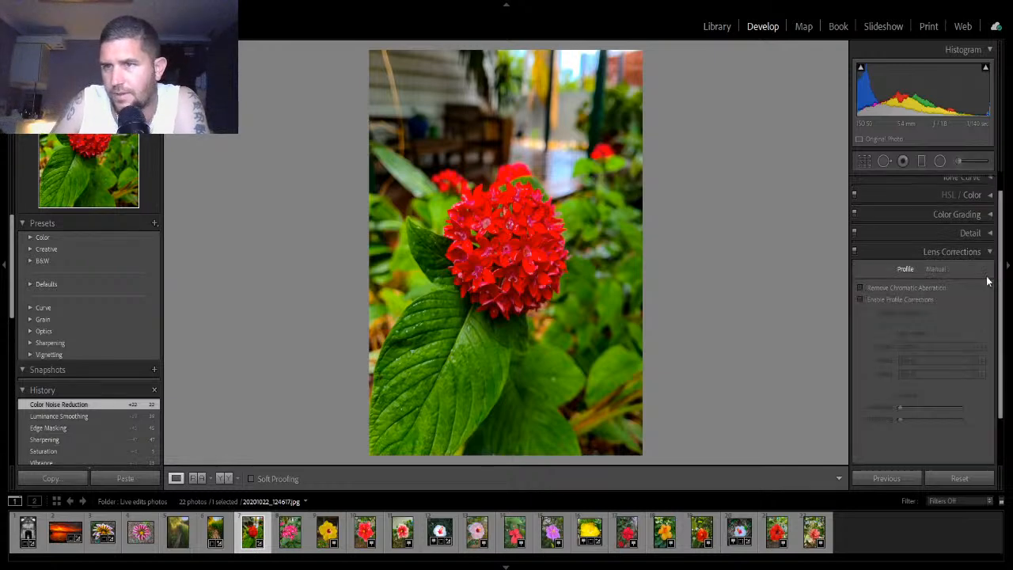
left_click(861, 288)
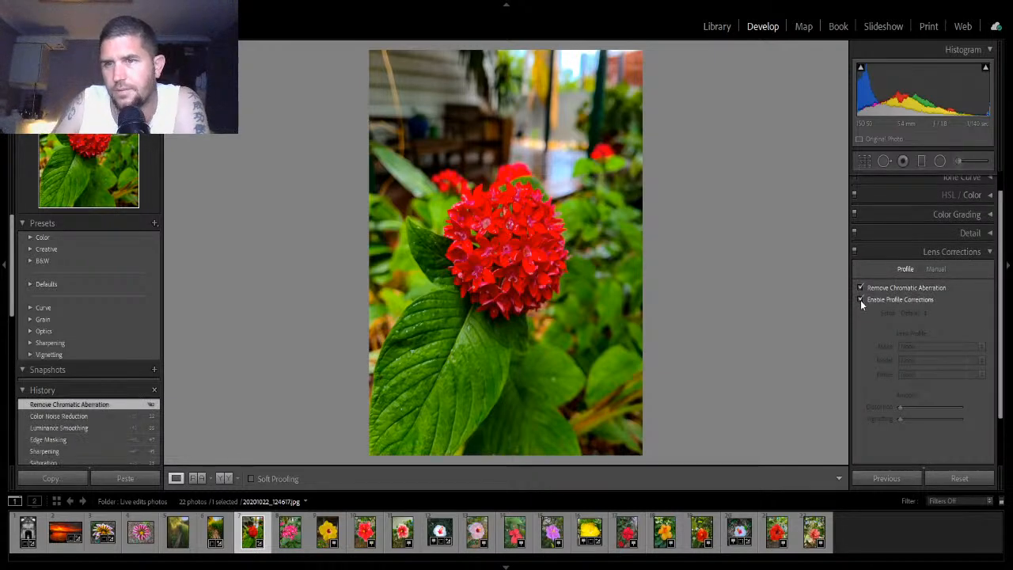
left_click(860, 300)
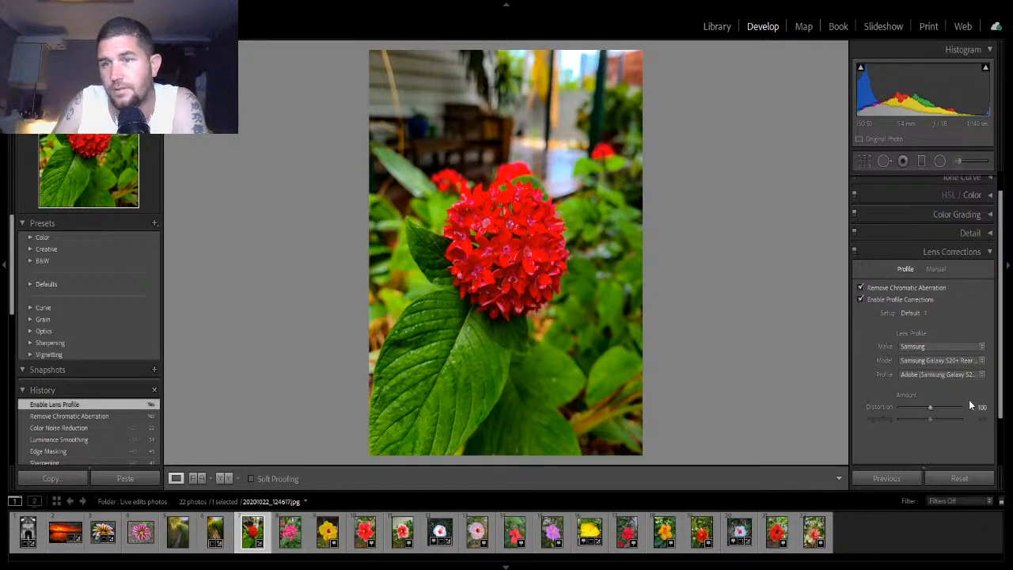
left_click(989, 253)
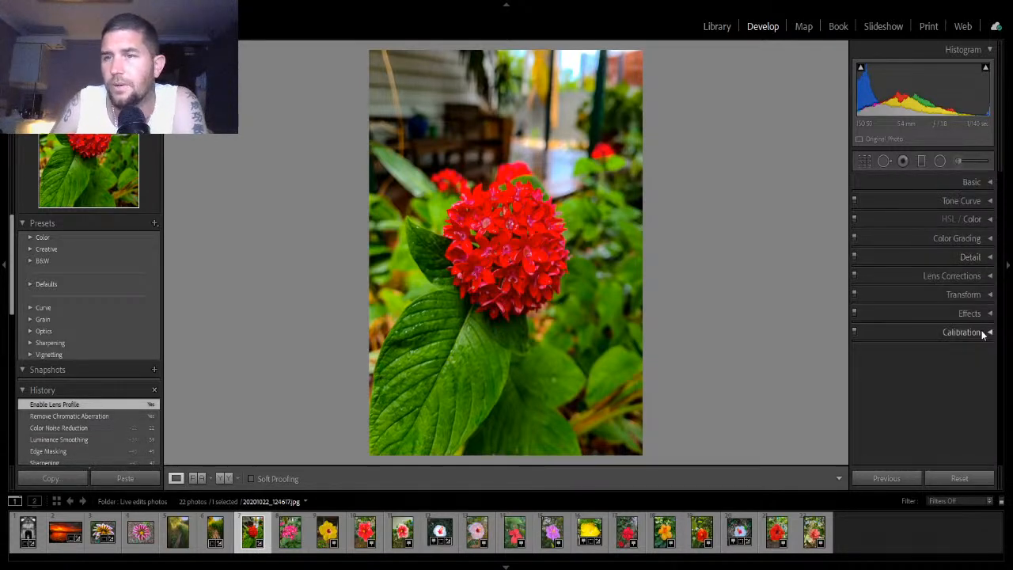
- Open HSL/Color and set Red Hue to +10 and Saturation to +8, adjusting Red Luminance
left_click(978, 220)
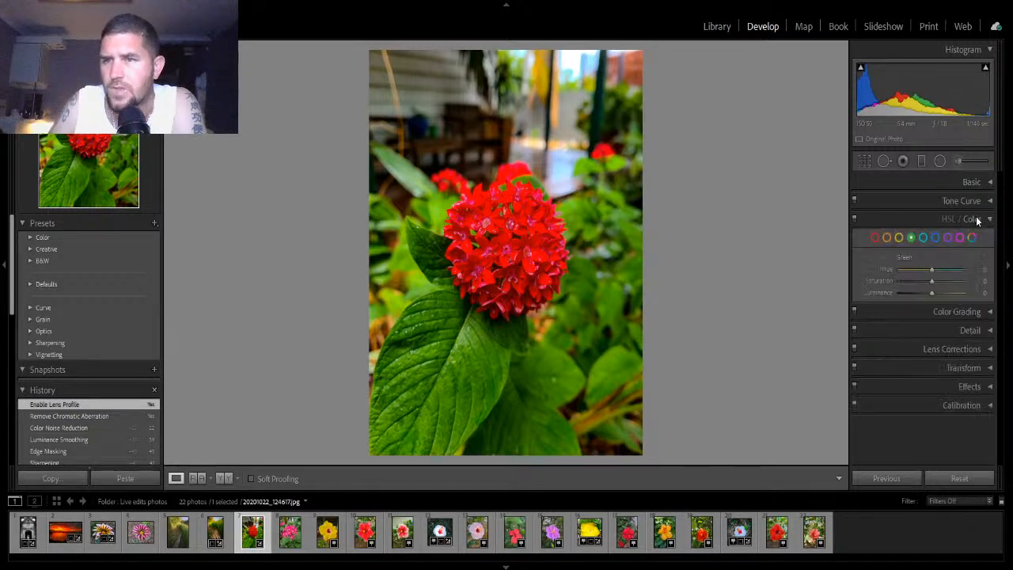
left_click(875, 237)
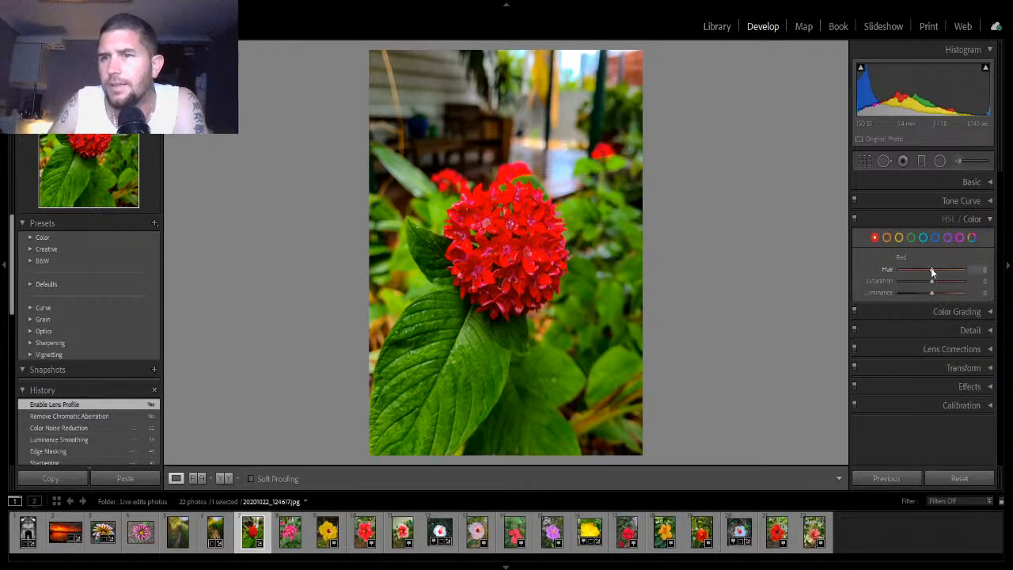
mouse_move(931, 269)
left_mouse_down()
mouse_move(916, 270)
mouse_move(950, 270)
mouse_move(933, 271)
mouse_move(936, 283)
left_mouse_up()
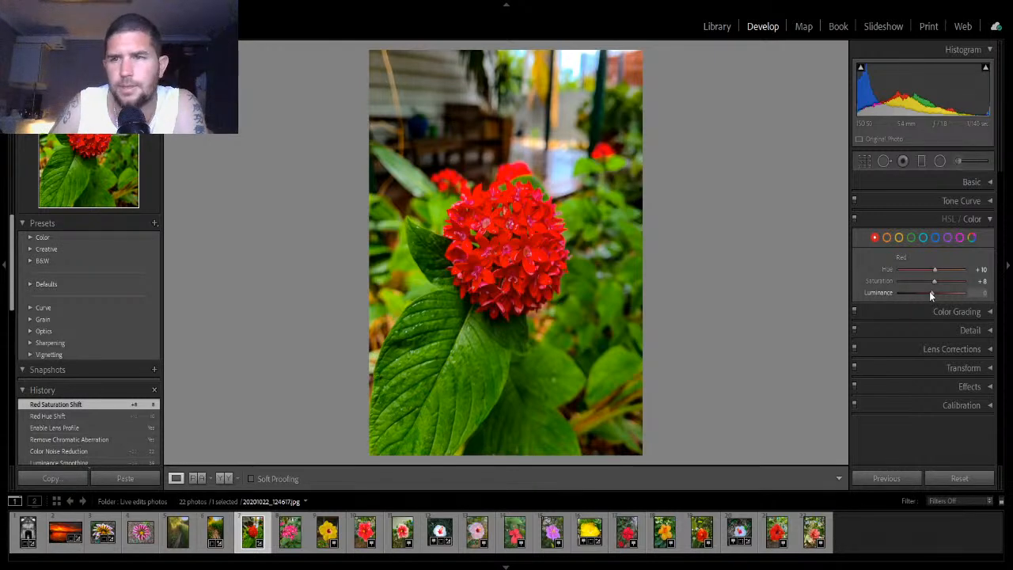
mouse_move(930, 292)
left_mouse_down()
mouse_move(917, 275)
mouse_move(962, 272)
mouse_move(929, 273)
mouse_move(928, 293)
left_mouse_up()
- Set Orange Hue to -18, Saturation to +8 and Luminance to -7, then collapse HSL/Color
left_click(888, 237)
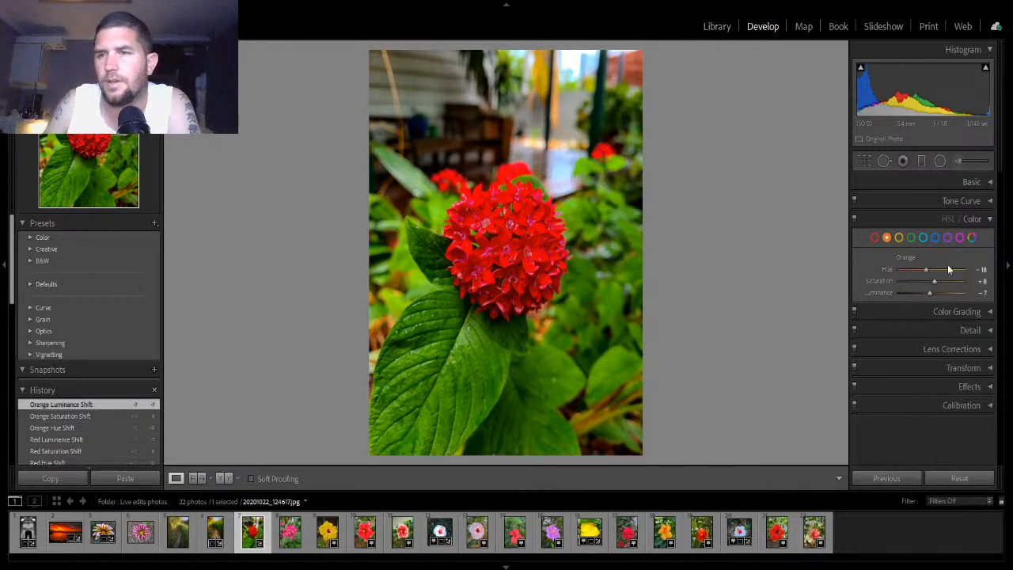
left_click(979, 224)
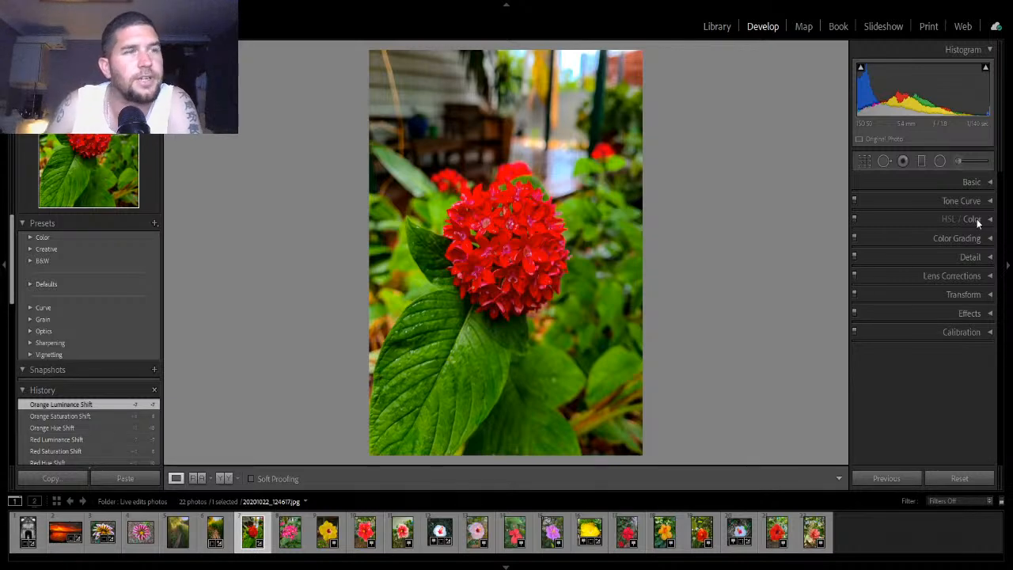
- Open Effects and set the Post-Crop Vignetting Amount to -18
left_click(983, 315)
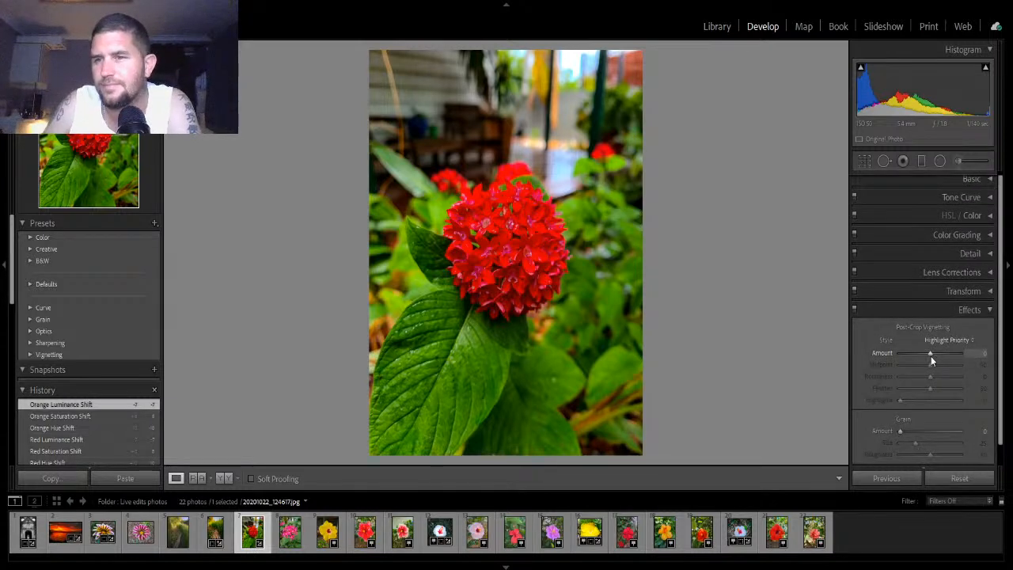
left_click_drag(930, 356, 925, 355)
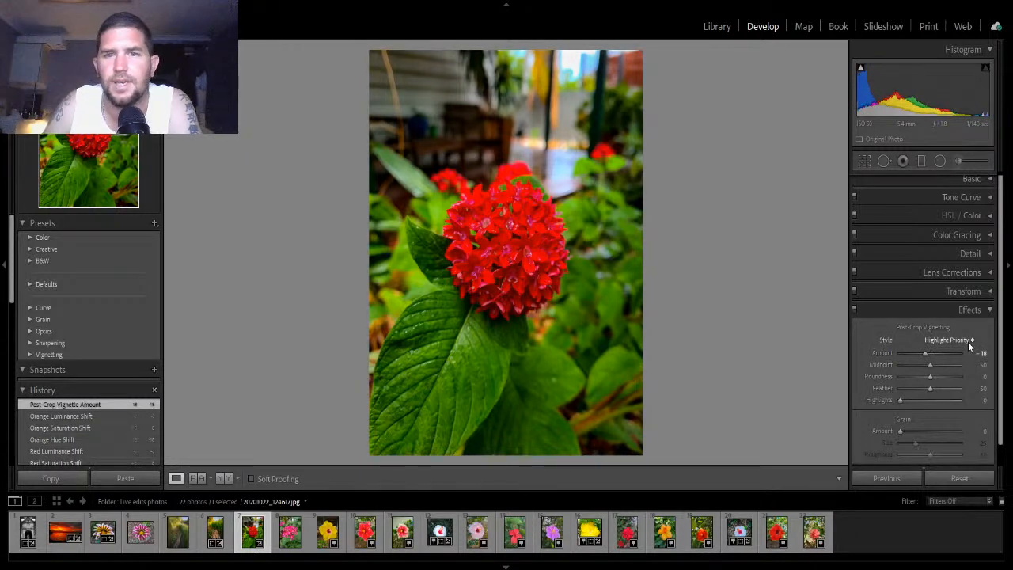
- Reopen HSL/Color, adjust the Green sliders, and set Yellow Hue -32, Saturation +10 and Luminance -3
left_click(989, 216)
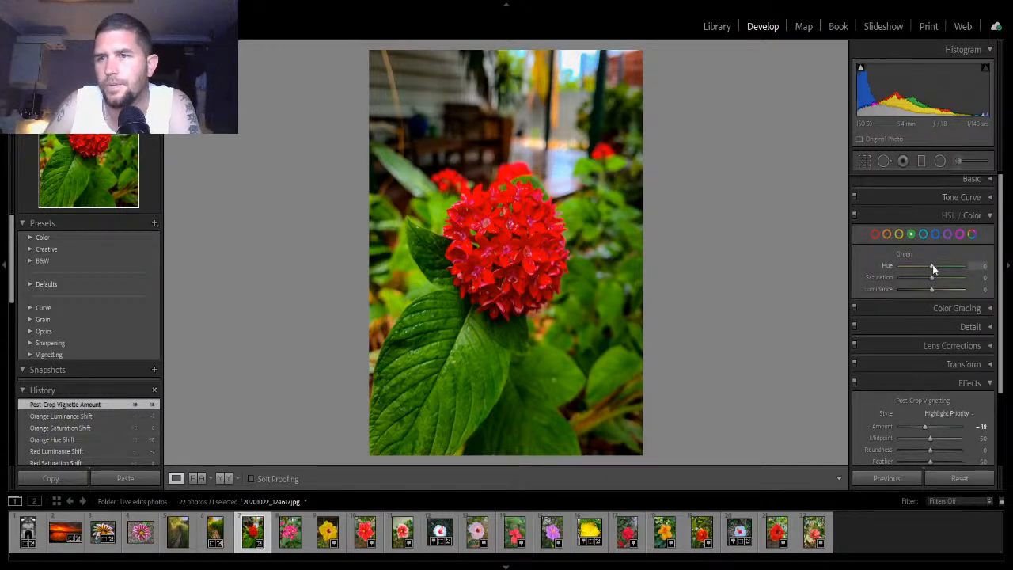
left_click_drag(932, 264, 928, 286)
left_click(899, 234)
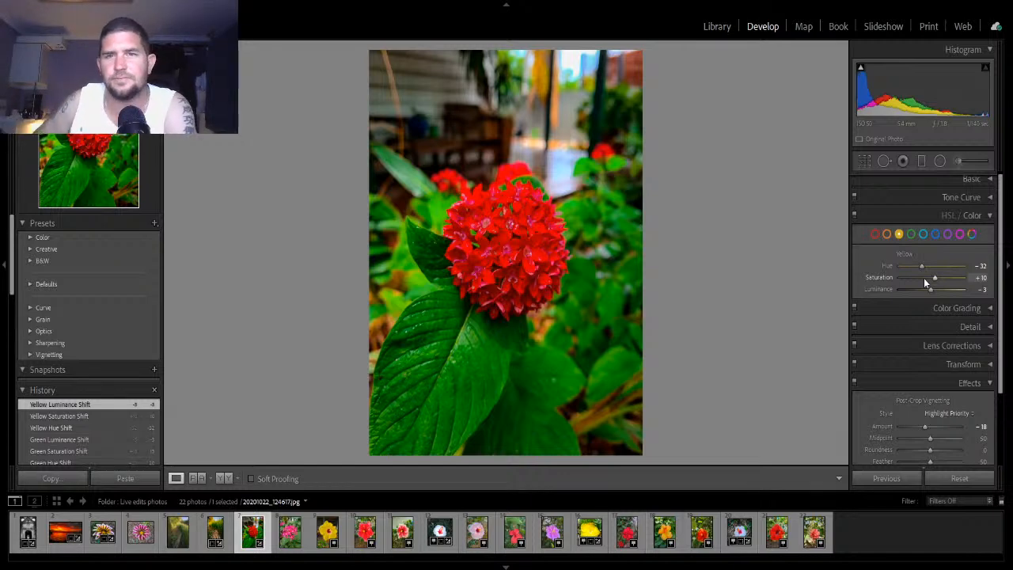
- Collapse HSL/Color and toggle the before and after views repeatedly to compare the red flower edit with the original
left_click(988, 222)
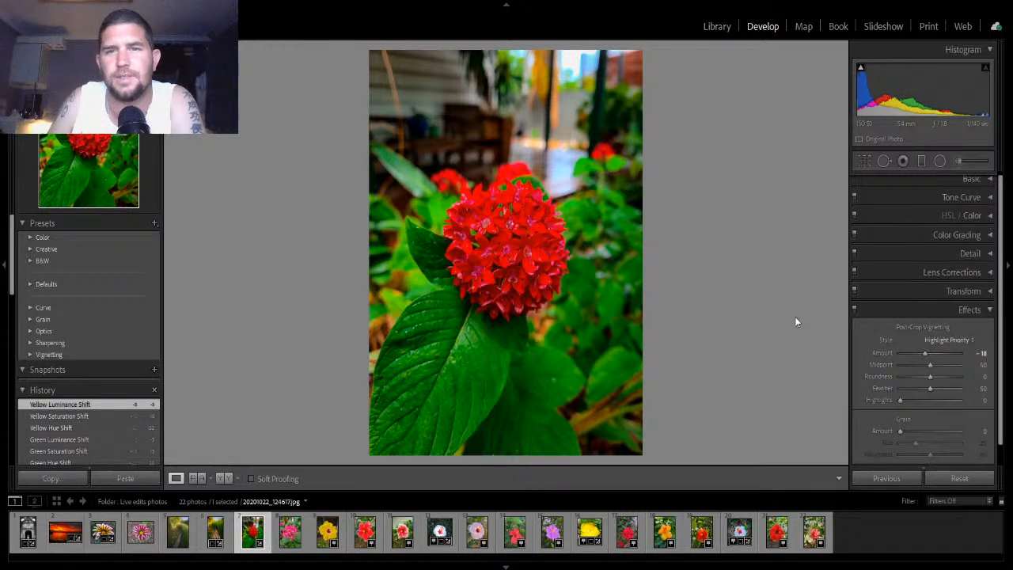
key("backslash")
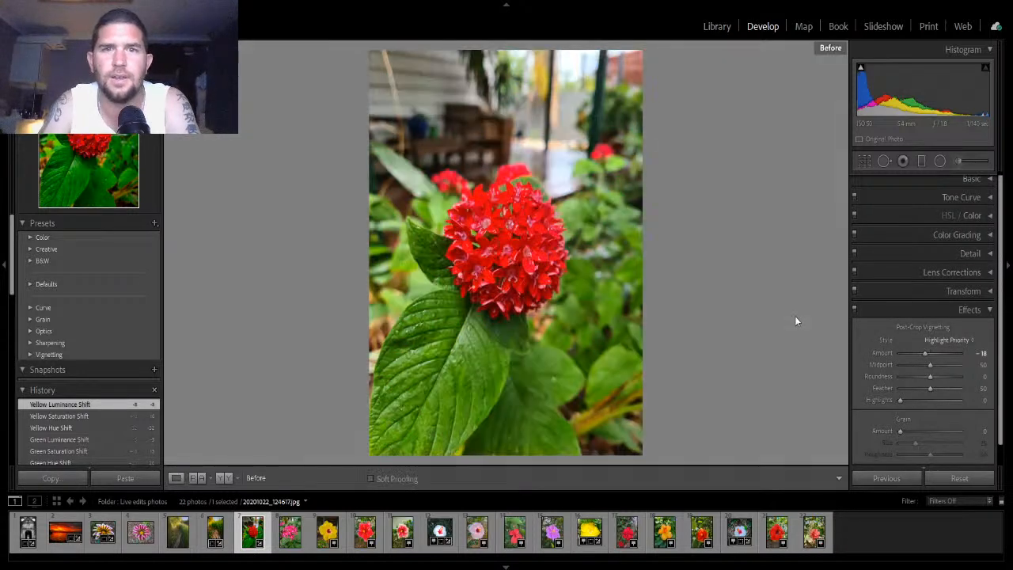
key("backslash")
key("backslash")
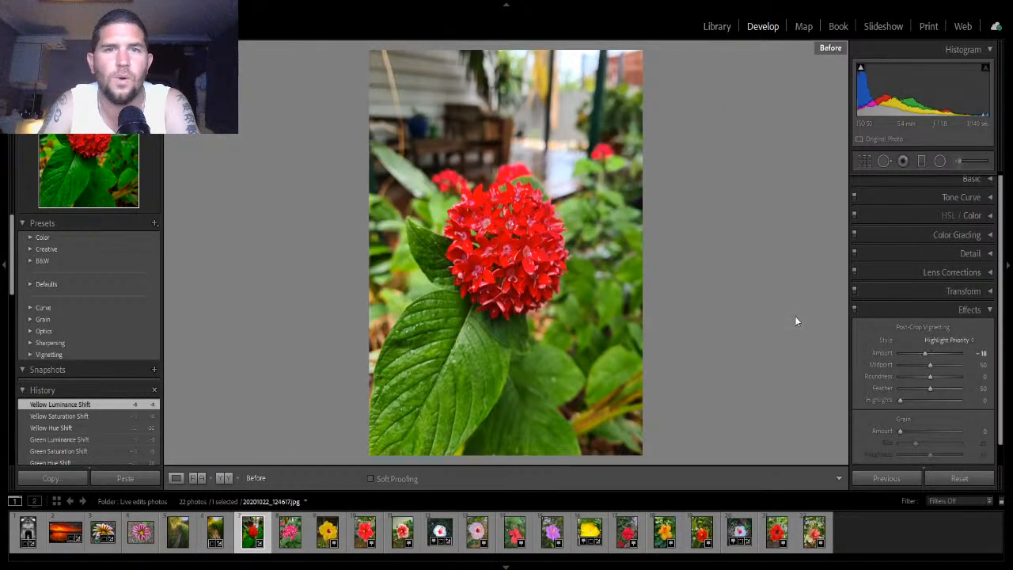
key("backslash")
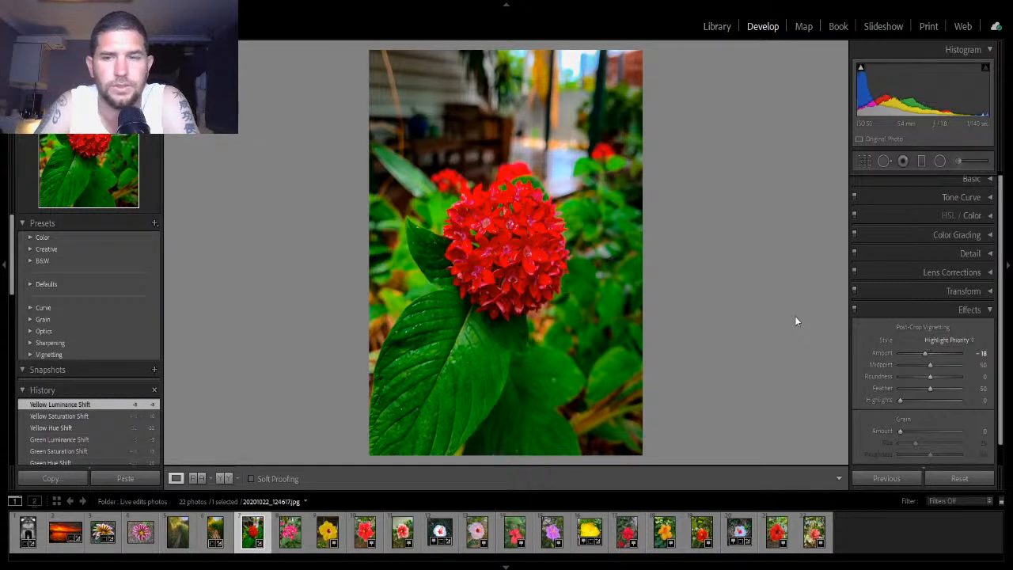
key("backslash")
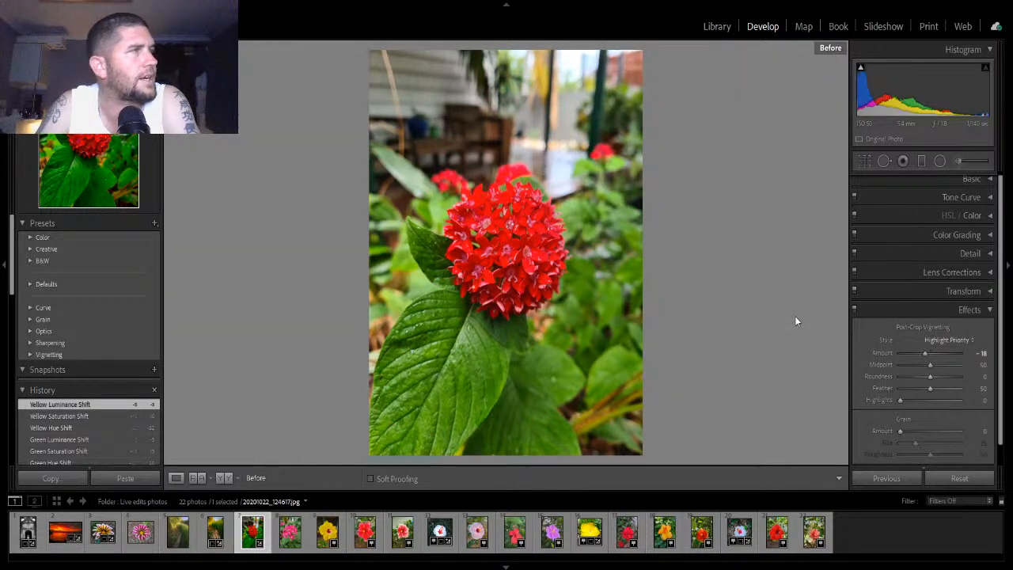
key("backslash")
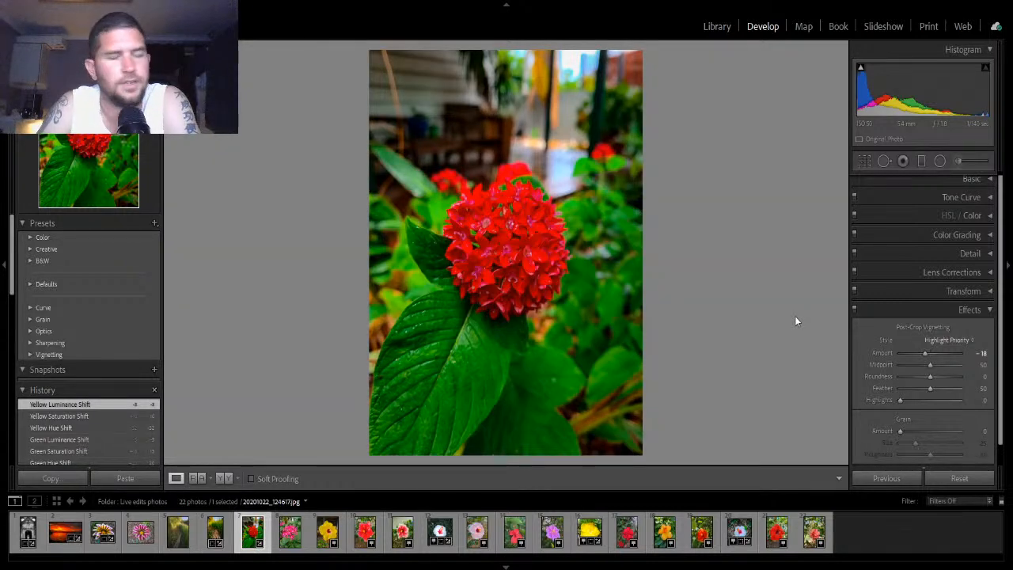
key("backslash")
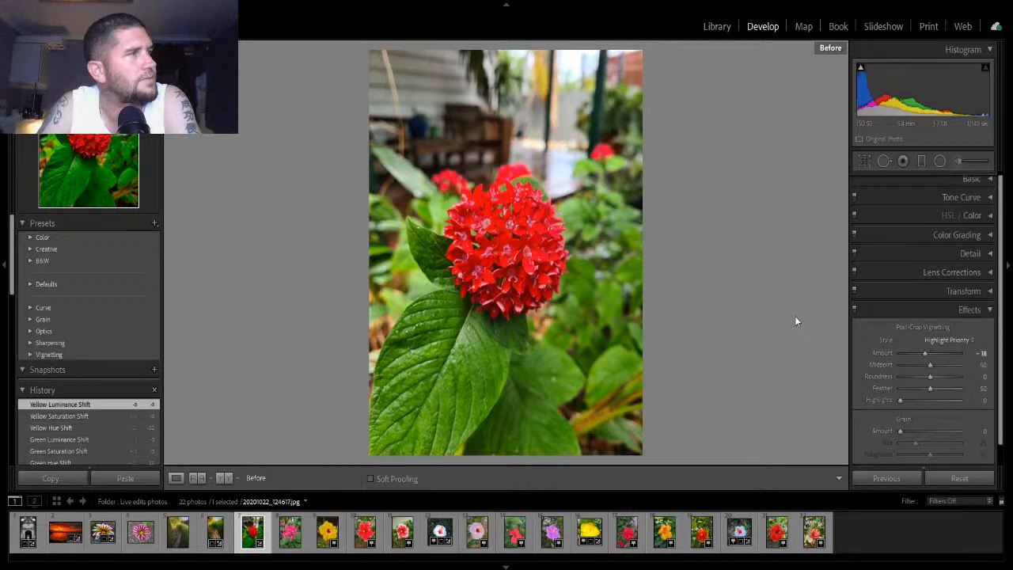
key("backslash")
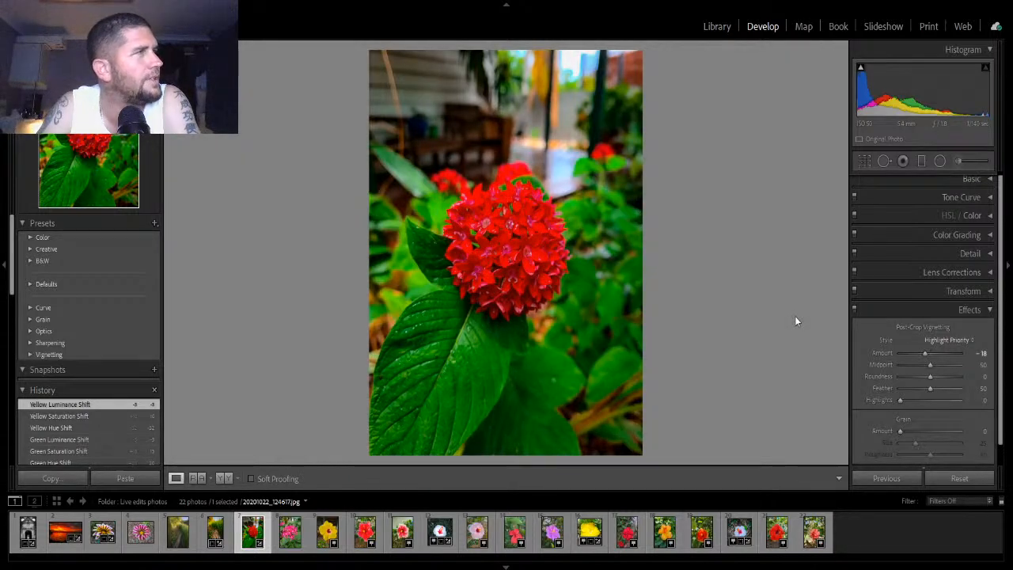
key("backslash")
key("backslash")
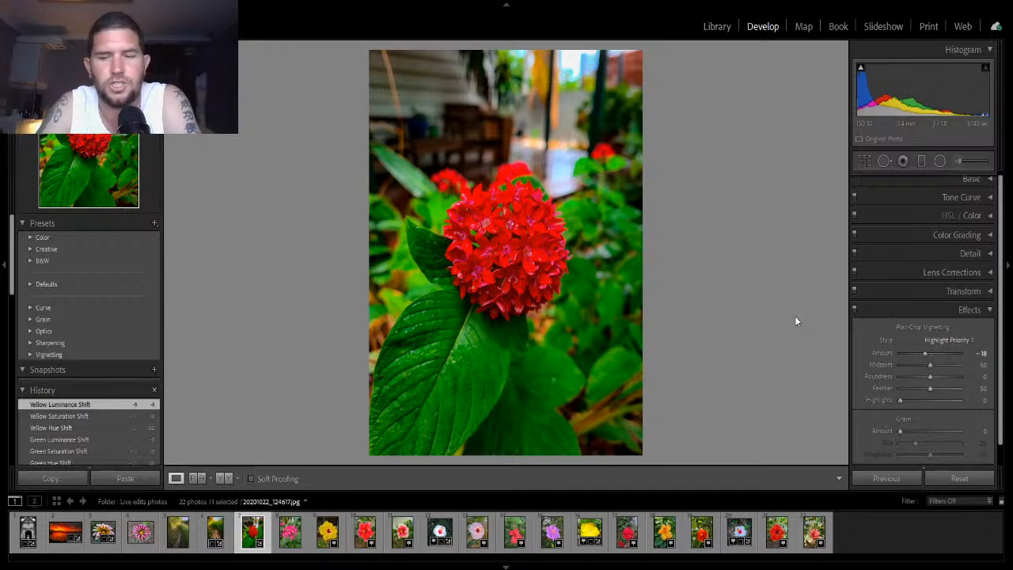
key("backslash")
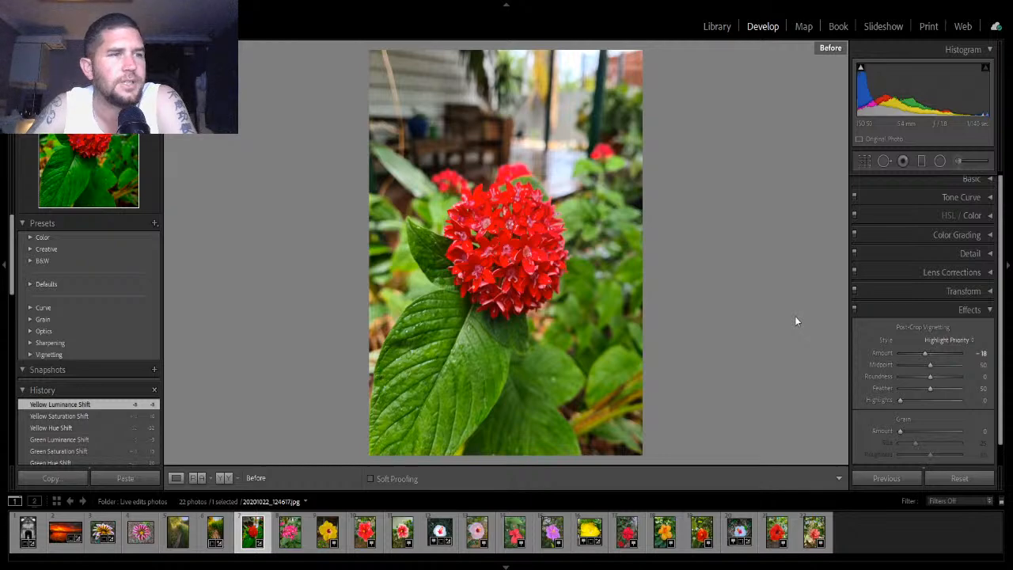
key("backslash")
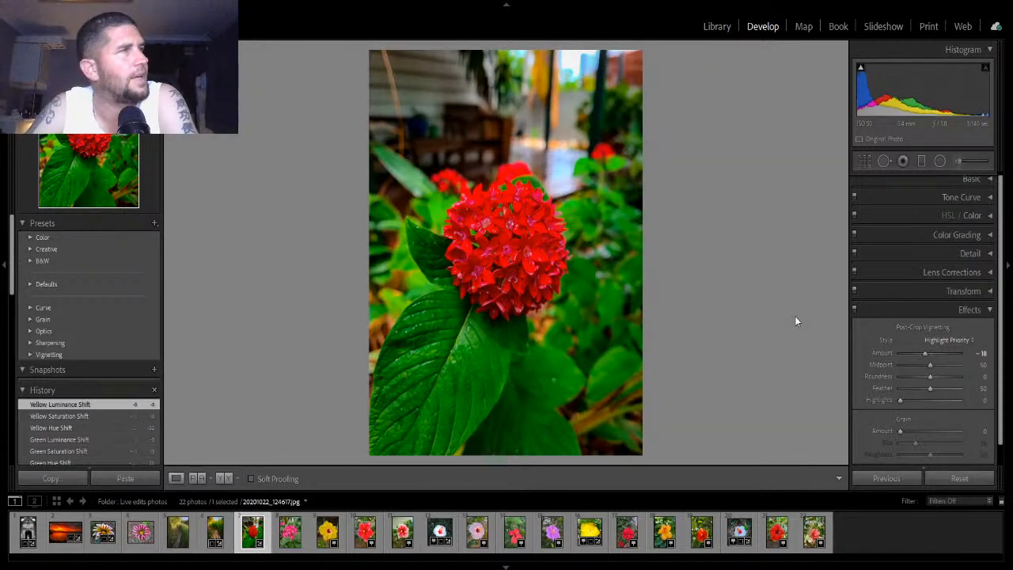
key("backslash")
key("backslash")
key("backslash")
key("backslash")
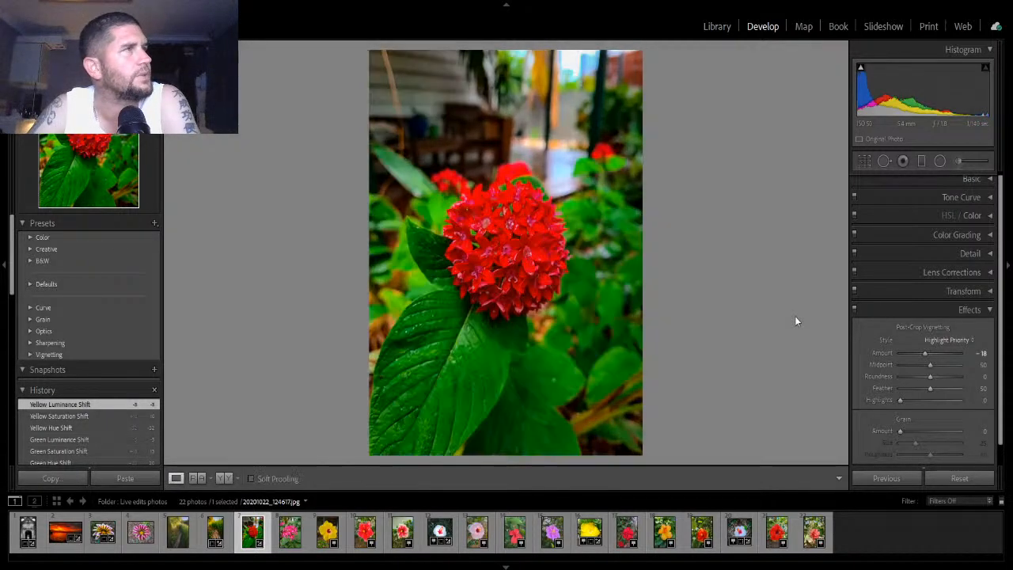
key("backslash")
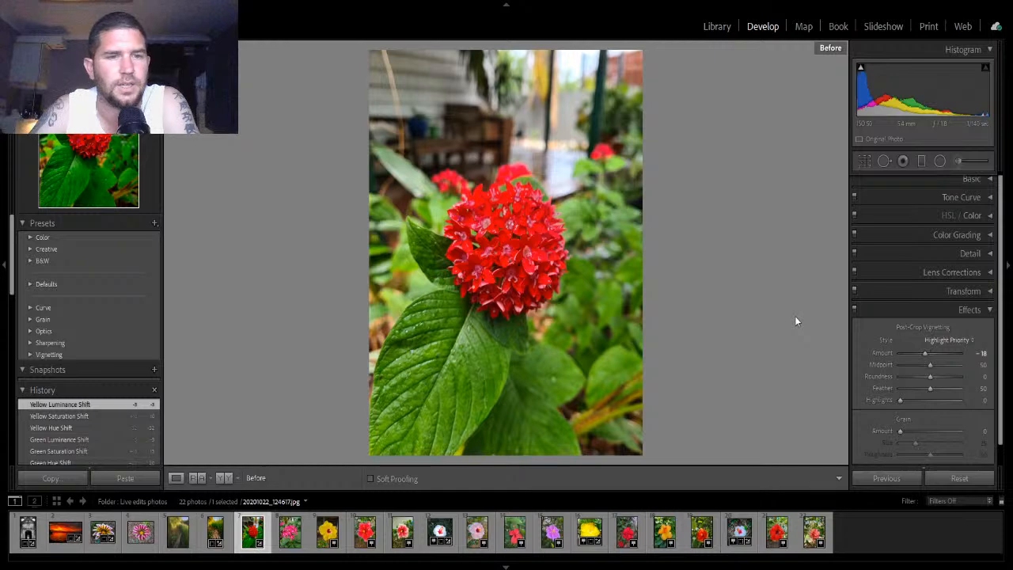
key("backslash")
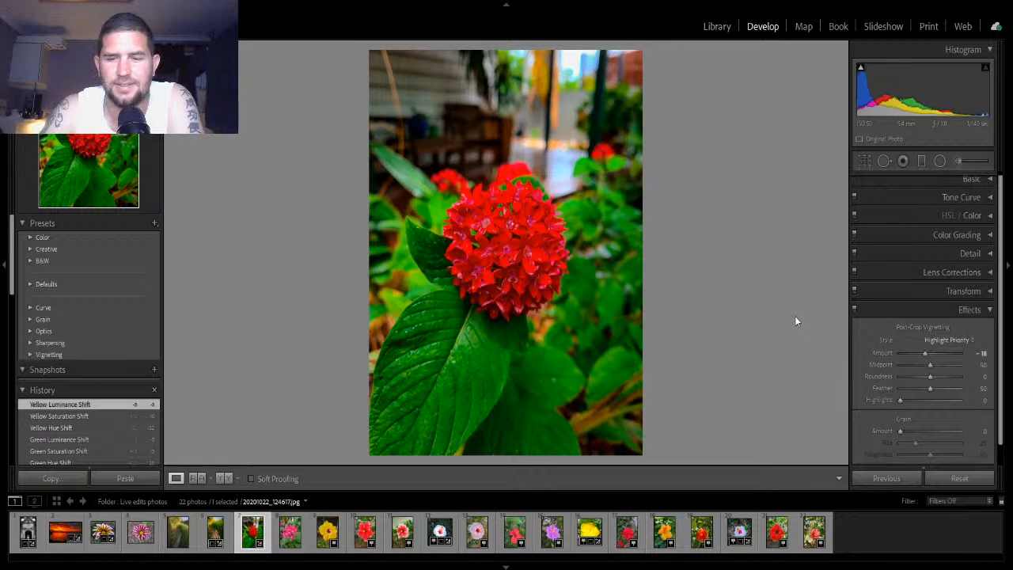
key("backslash")
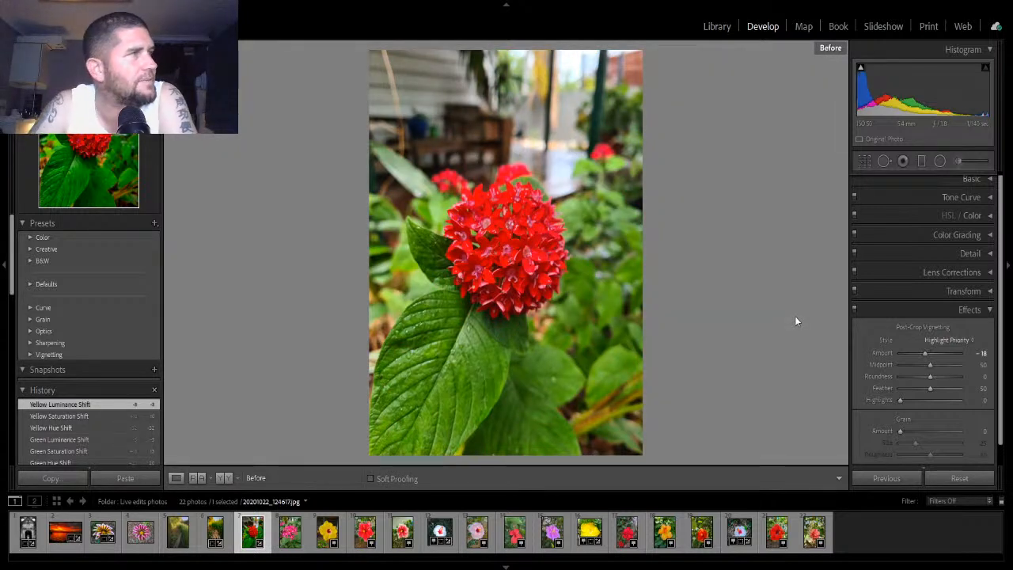
key("backslash")
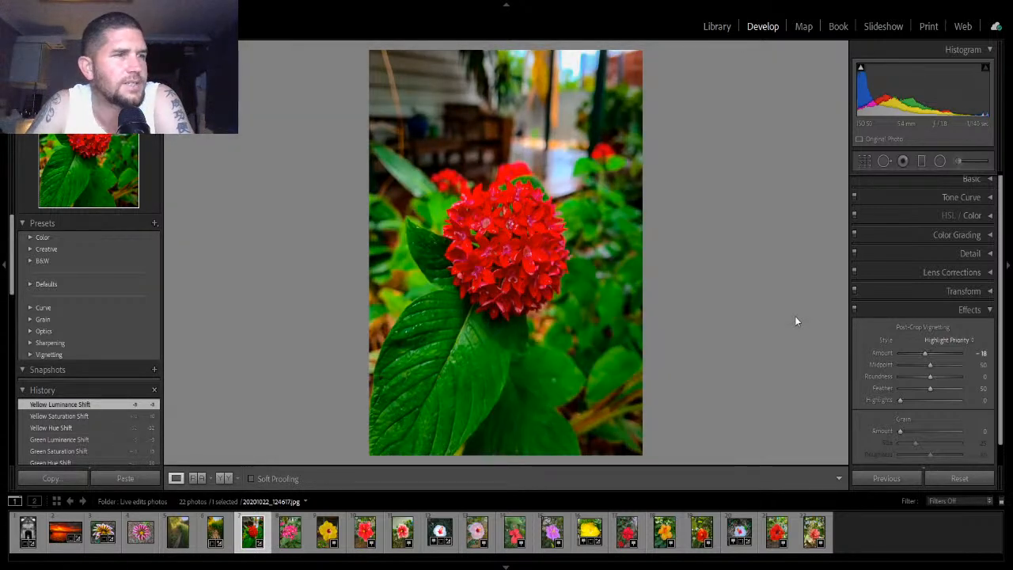
key("backslash")
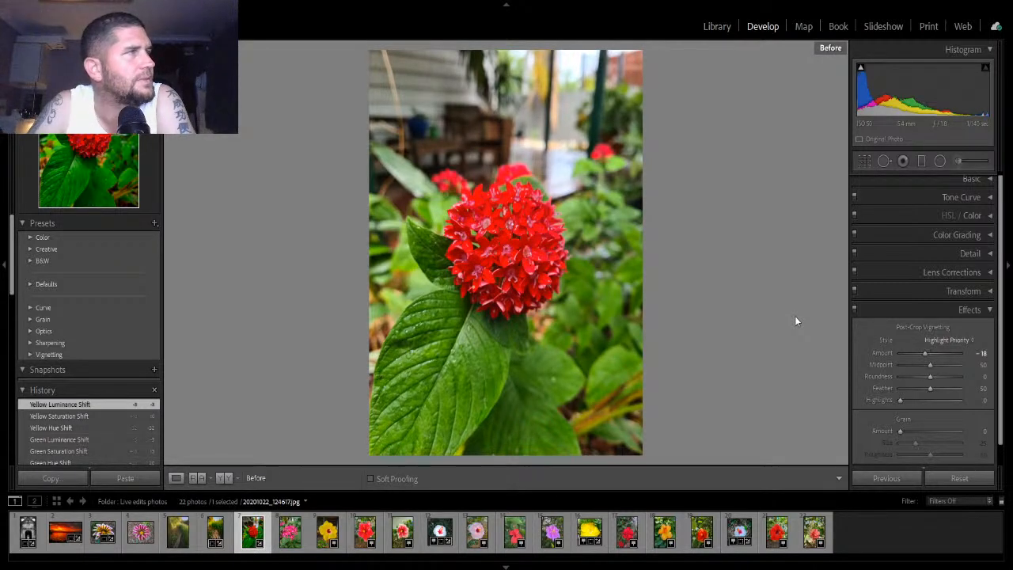
key("backslash")
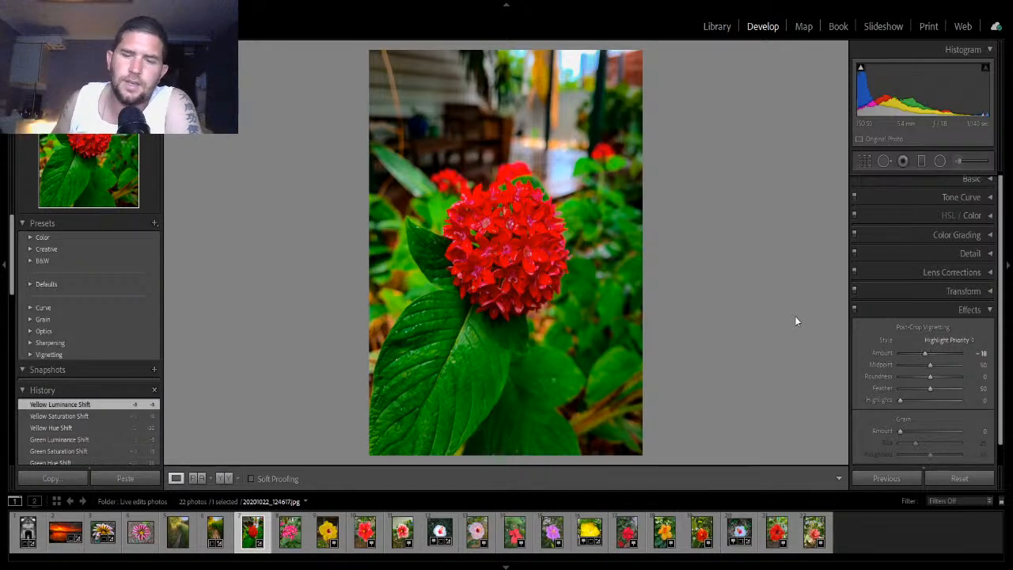
key("backslash")
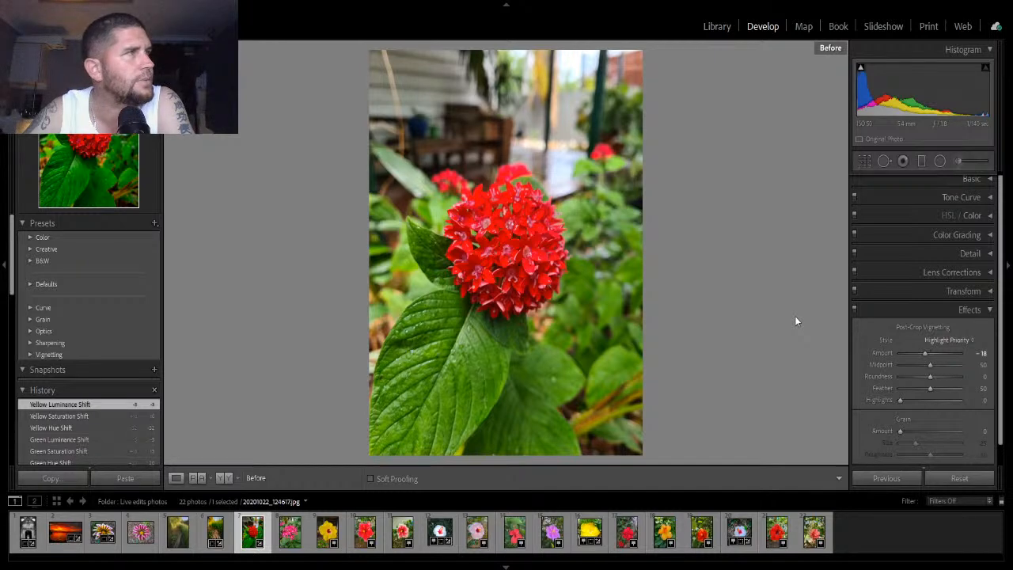
key("backslash")
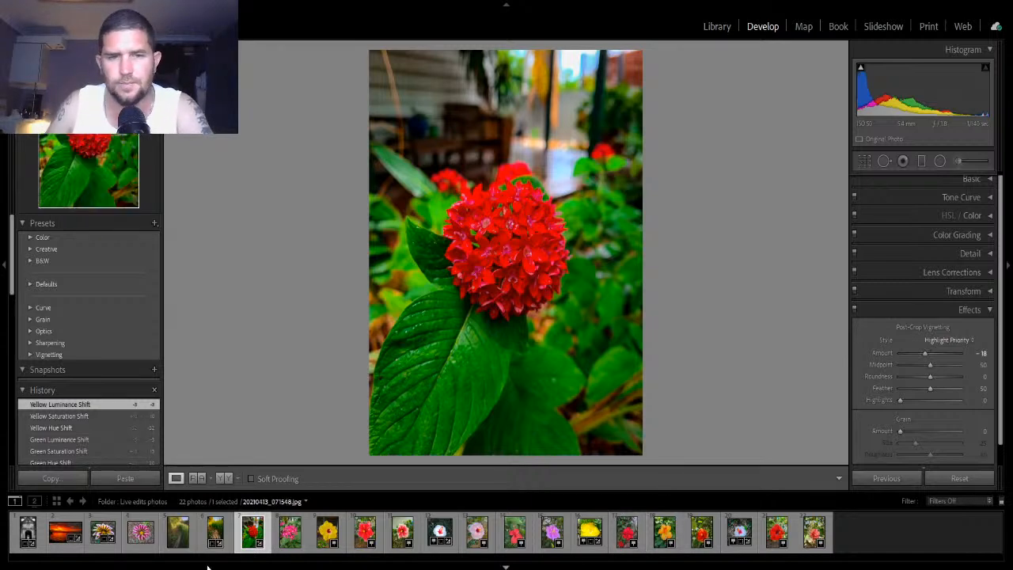
- Switch to the pink gazania photo, collapse Effects, open Basic and apply Auto tone
left_click(153, 551)
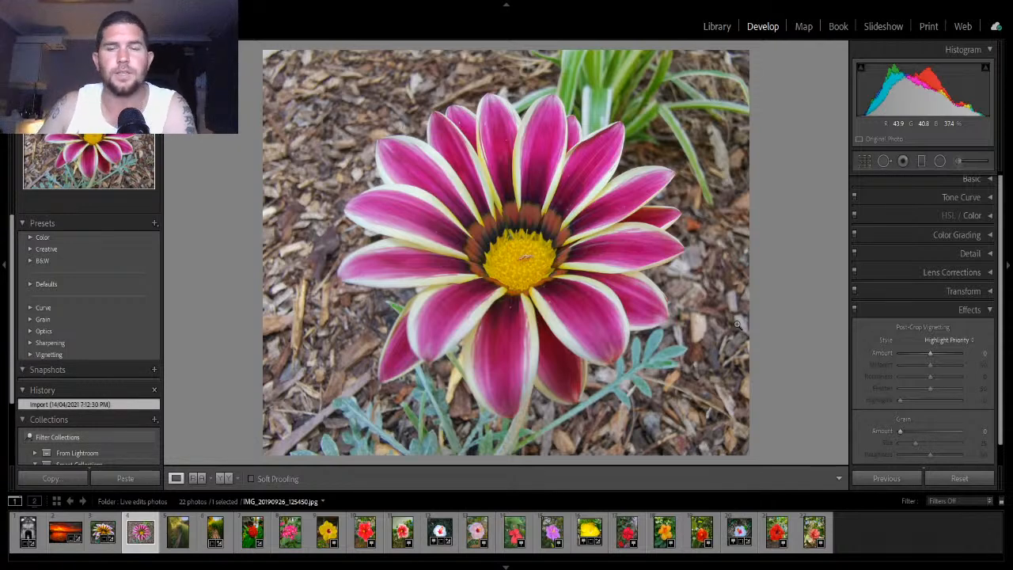
left_click(972, 311)
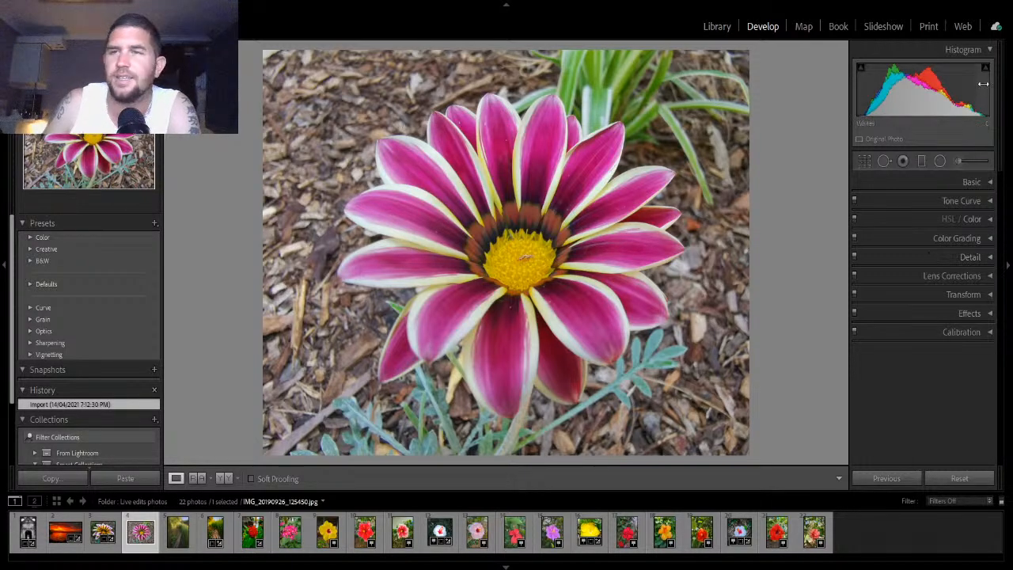
left_click(983, 182)
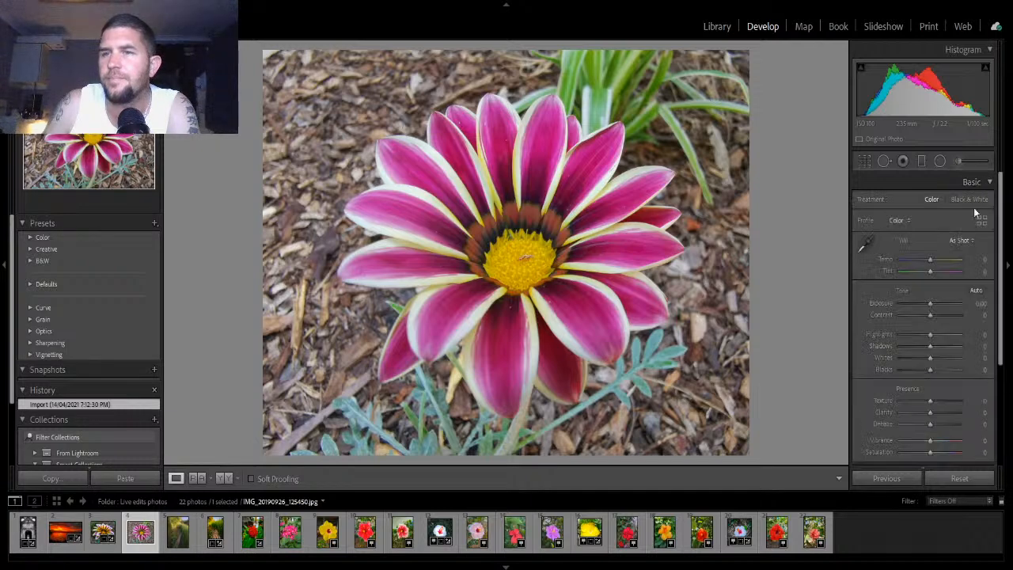
left_click(978, 291)
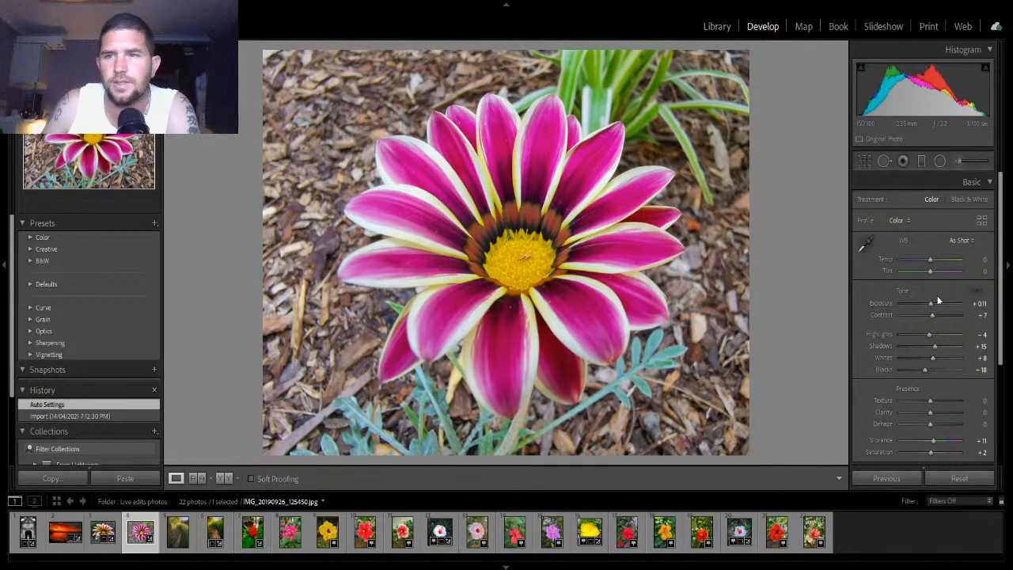
- Set Exposure to -0.26, Contrast +12, Highlights +23, Shadows +5, Whites +28 and Blacks -42
left_click_drag(930, 303, 927, 305)
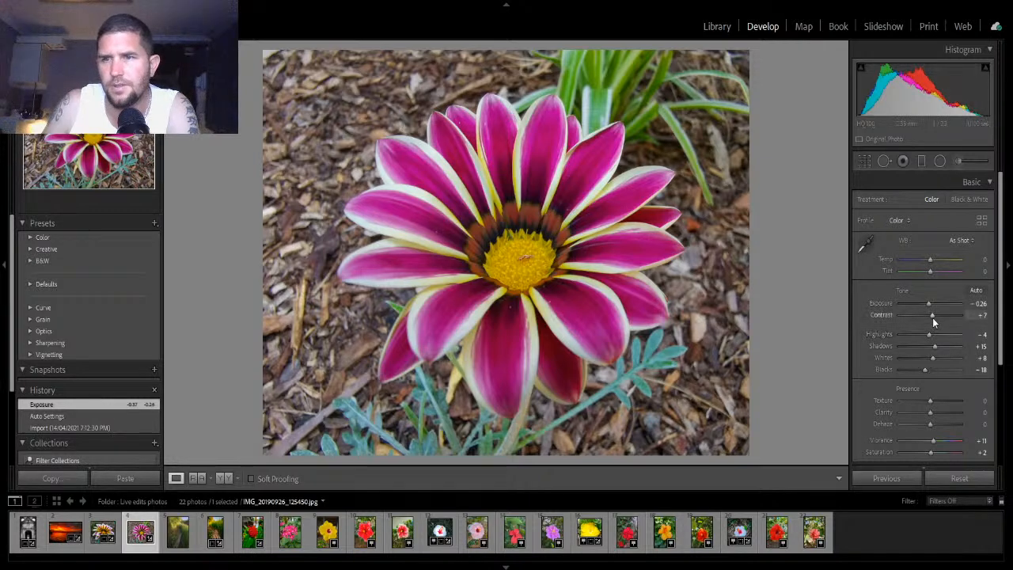
left_click_drag(932, 317, 936, 337)
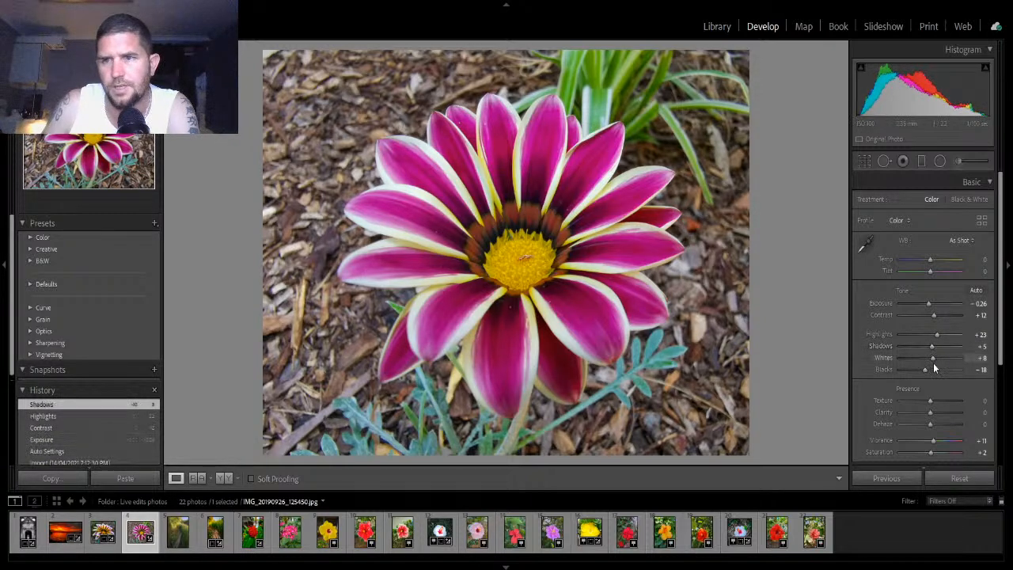
left_click_drag(934, 359, 918, 370)
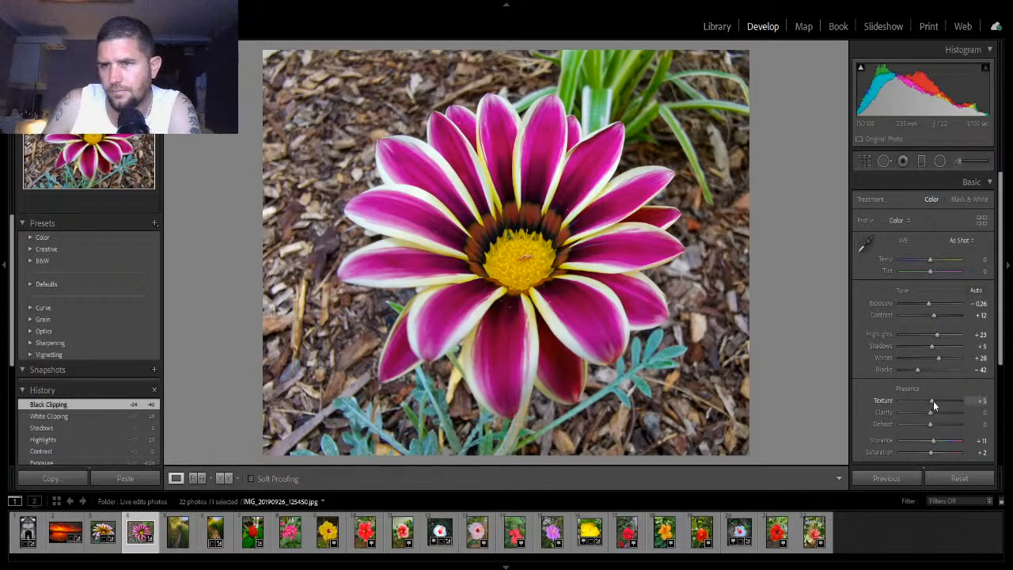
- Set Texture +18, Clarity -19, Dehaze +35, Vibrance +19 and Saturation +9, comparing against the before view
left_click_drag(933, 401, 932, 451)
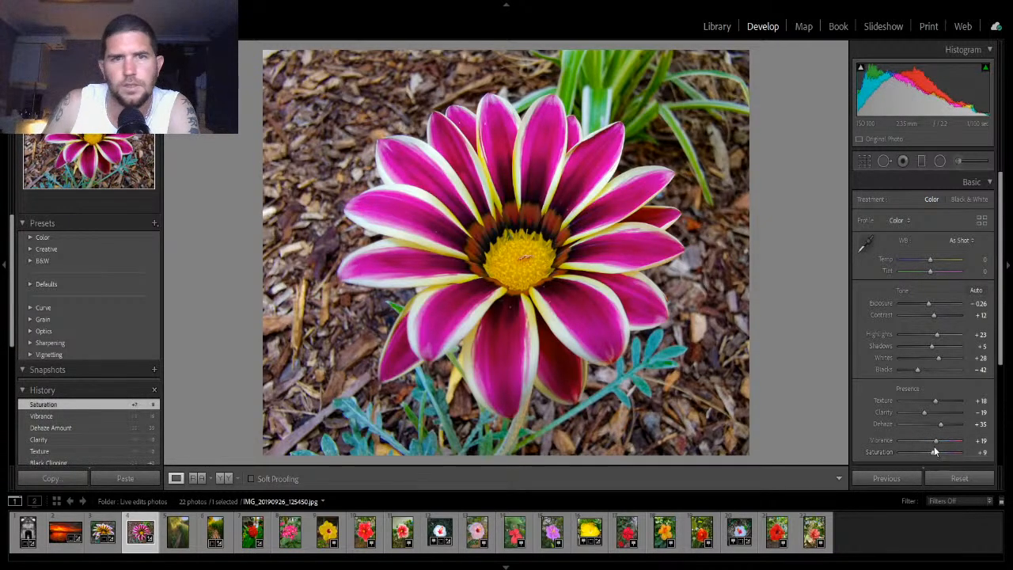
key("backslash")
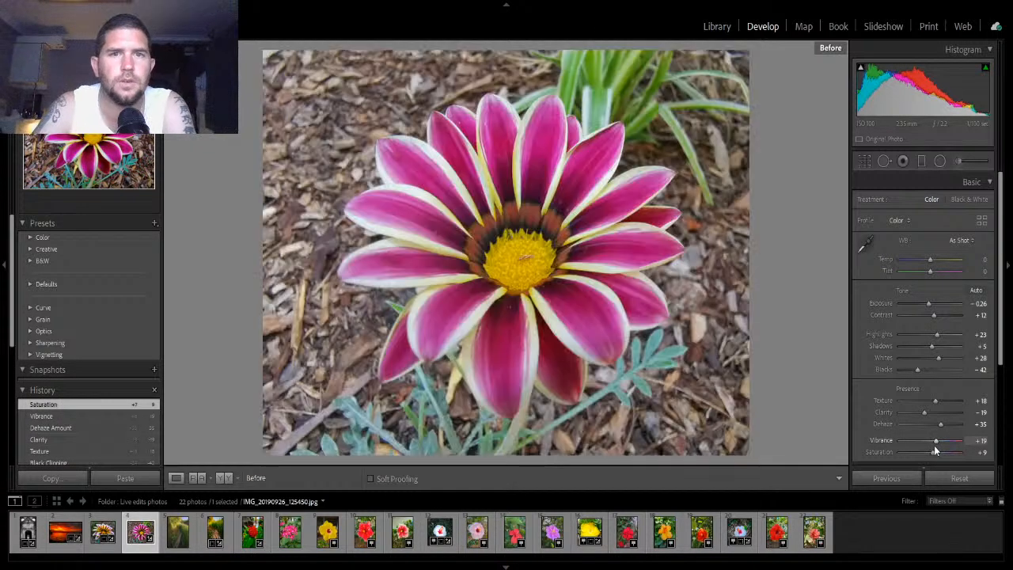
key("backslash")
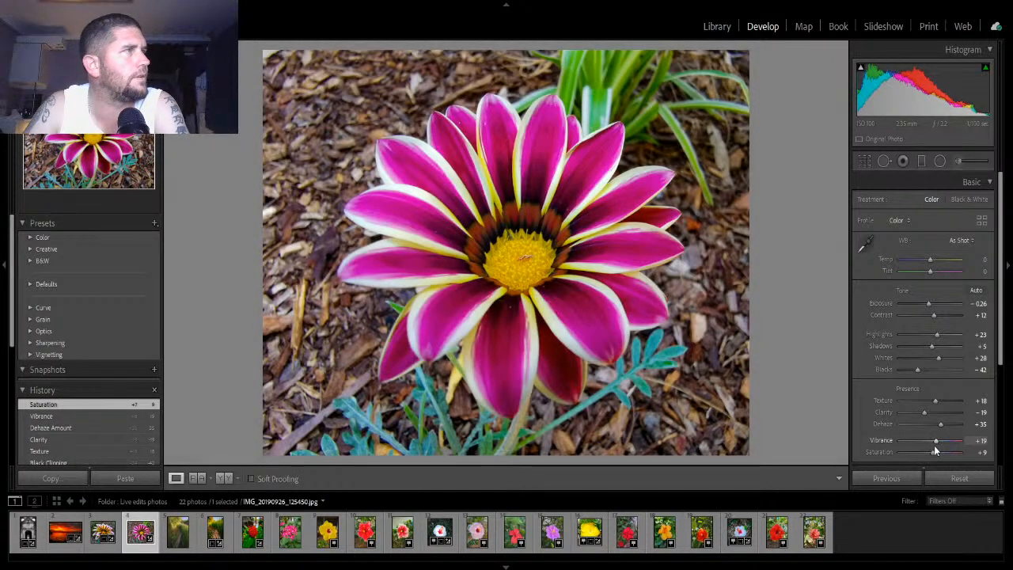
key("backslash")
key("backslash")
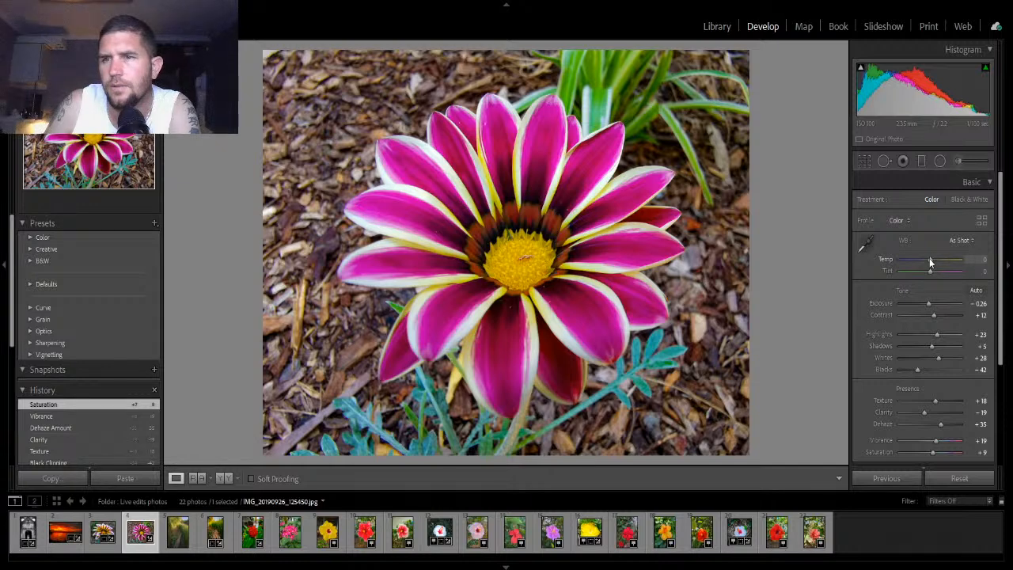
- Set the white balance Temp to -7 and Tint to -4, then collapse Basic
left_click_drag(929, 258, 927, 259)
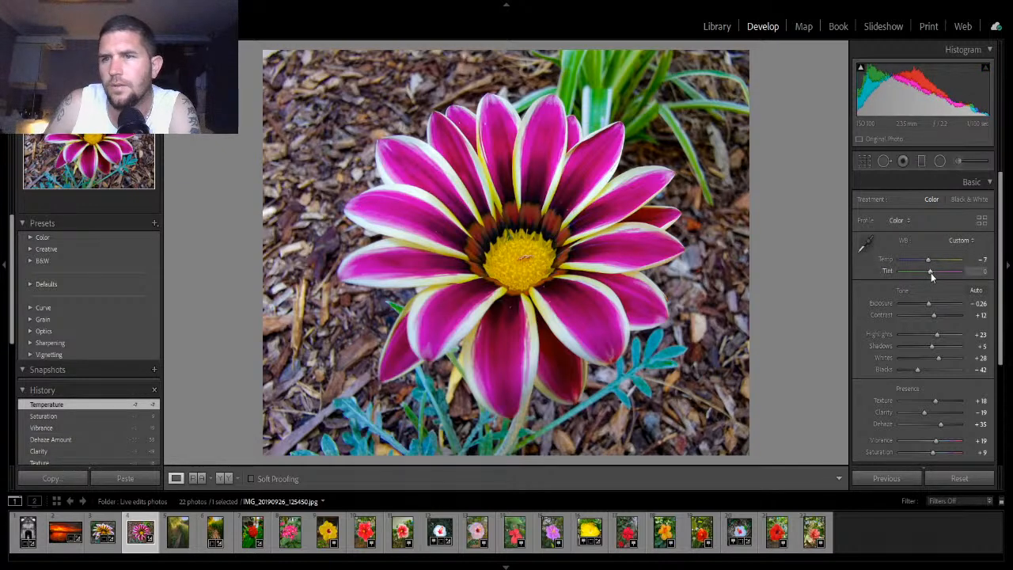
left_click(929, 272)
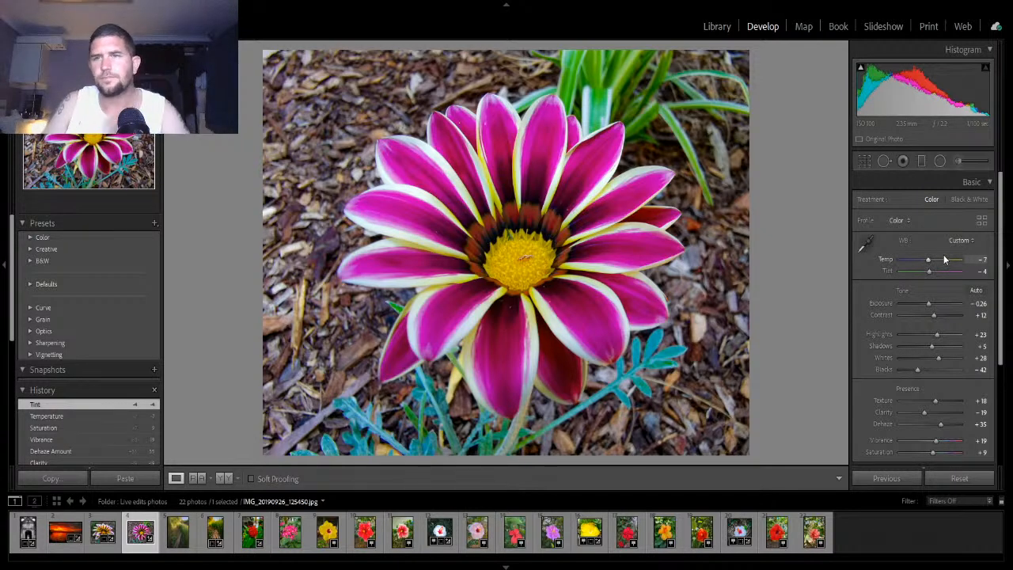
left_click(981, 183)
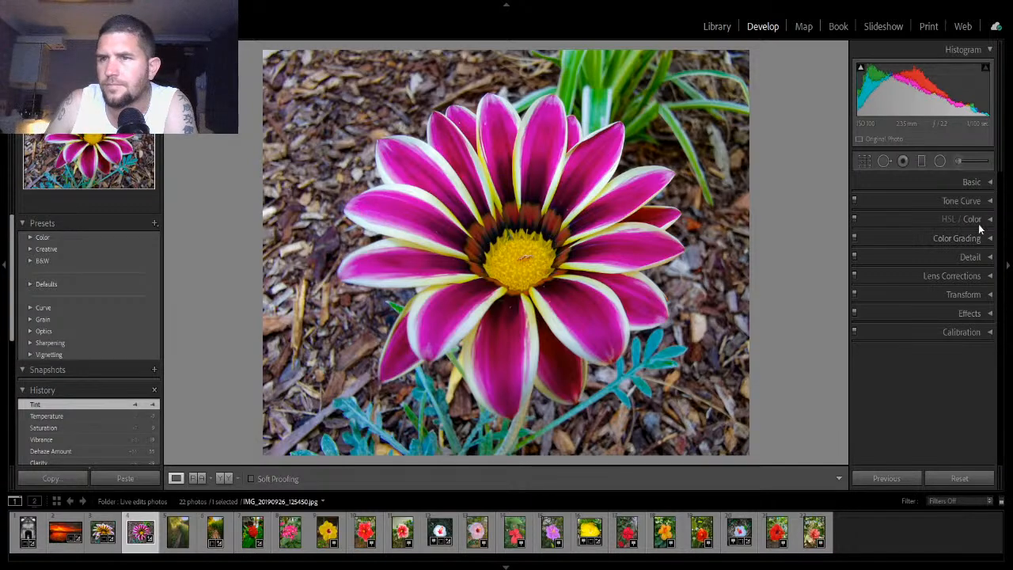
- In Lens Corrections, enable Remove Chromatic Aberration and Enable Profile Corrections, then collapse the panel
left_click(979, 274)
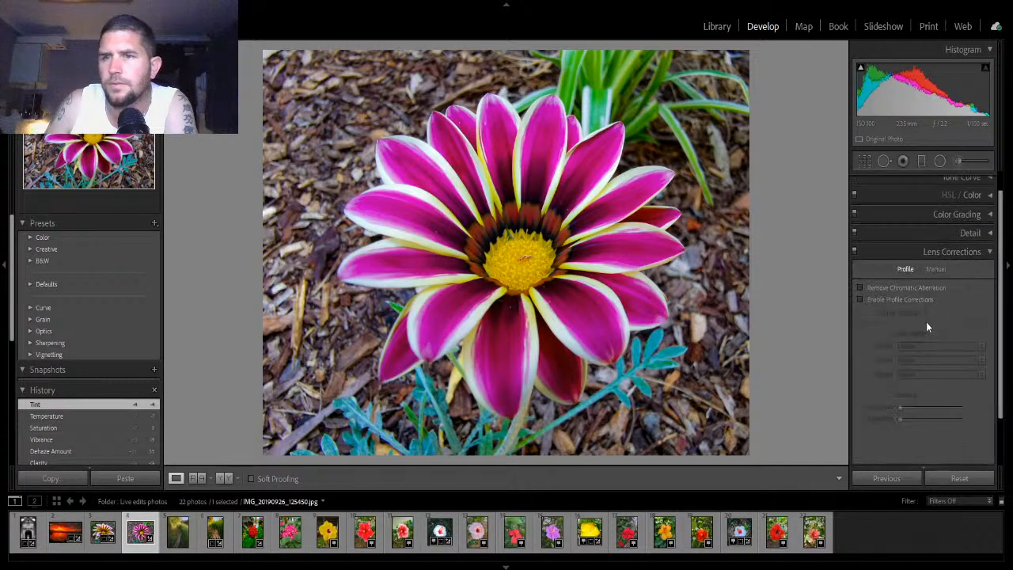
left_click(861, 287)
left_click(860, 299)
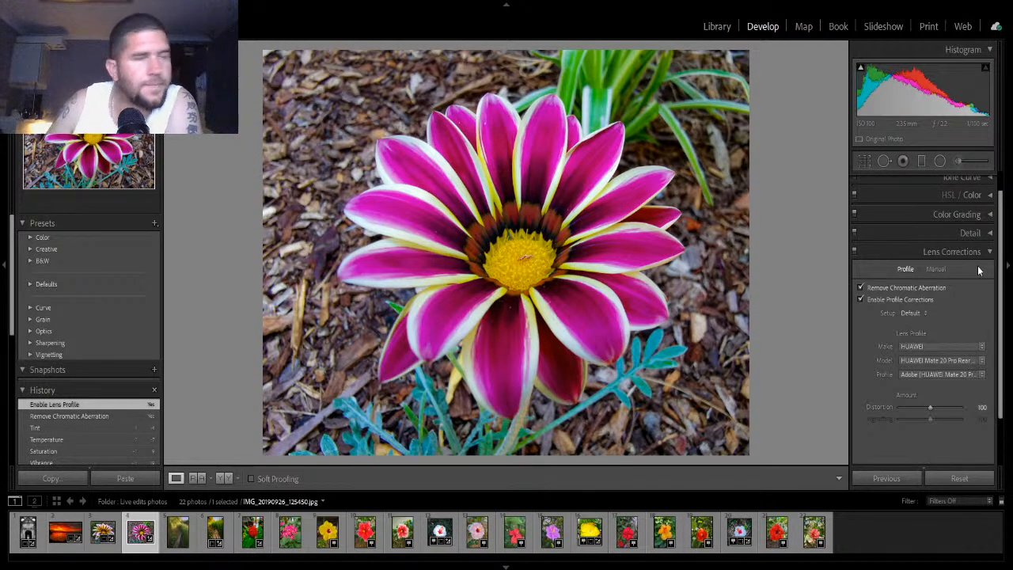
left_click(989, 253)
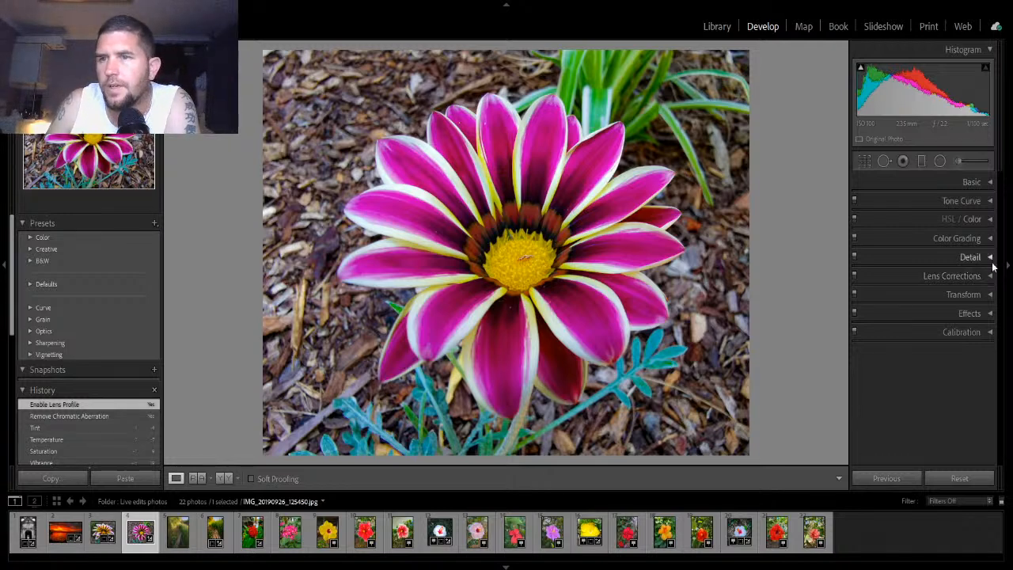
- Shape an S-curve in Tone Curve, raising a highlight point to about 196 and lowering a shadow point to about 62
left_click(989, 314)
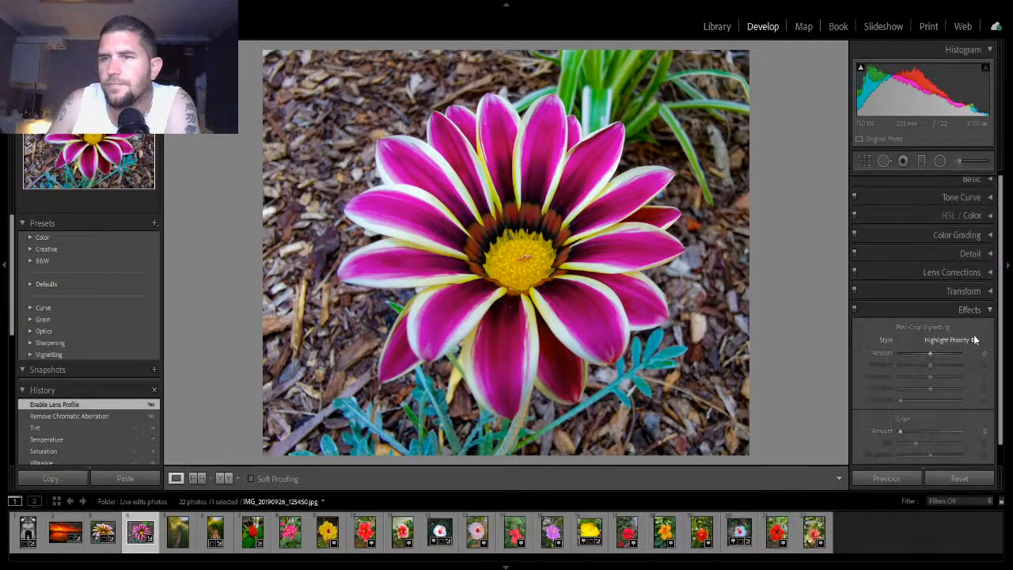
left_click(977, 198)
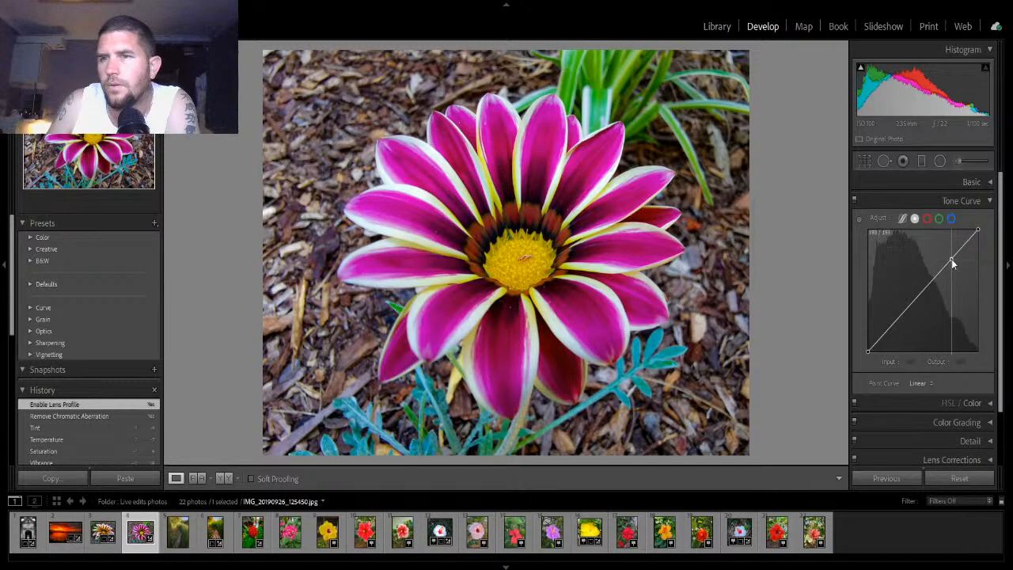
left_click_drag(950, 261, 946, 258)
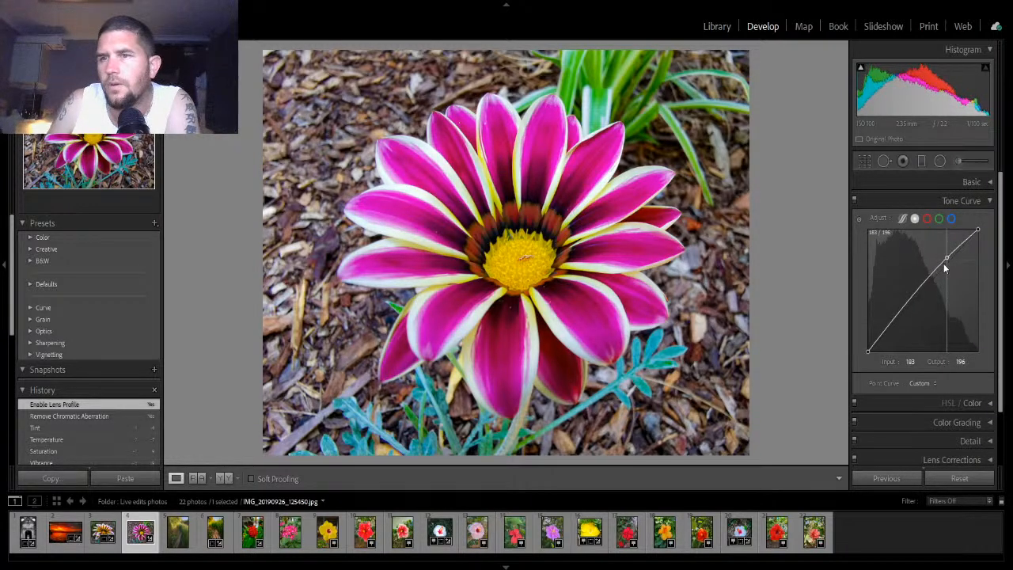
left_click_drag(898, 319, 896, 321)
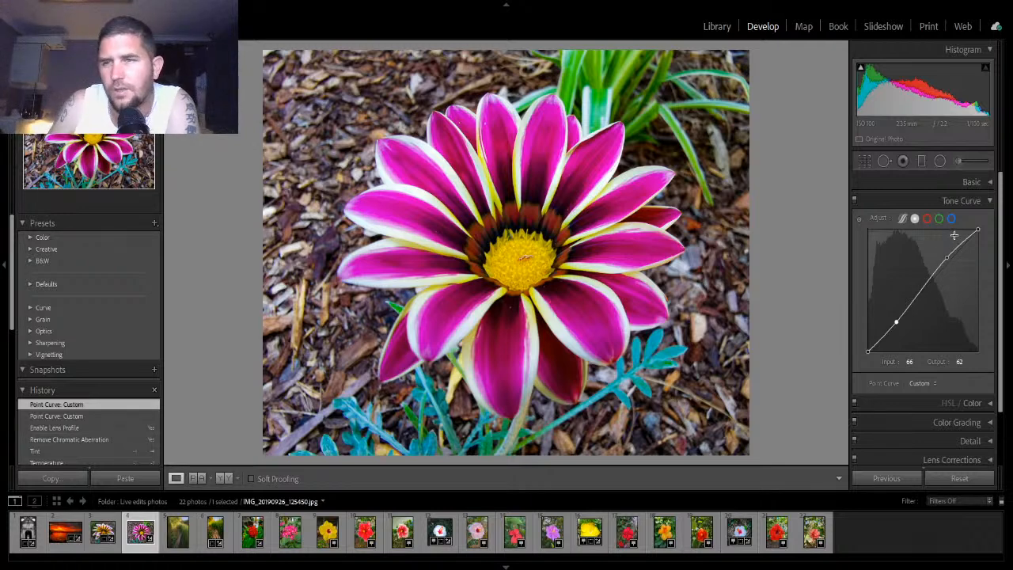
left_click(987, 203)
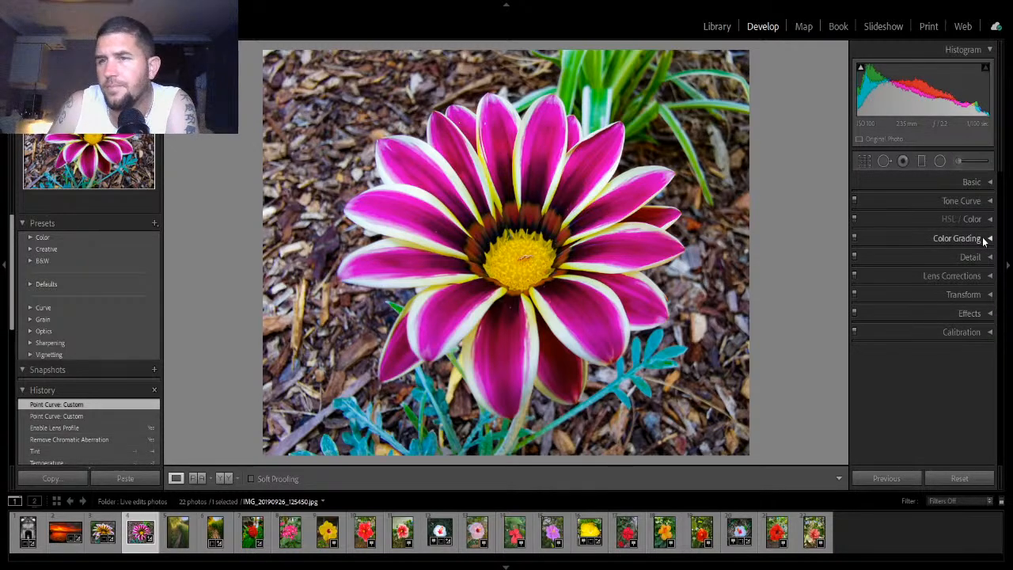
- Open Detail and set the Sharpening Amount to 24 while previewing the mask
left_click(985, 257)
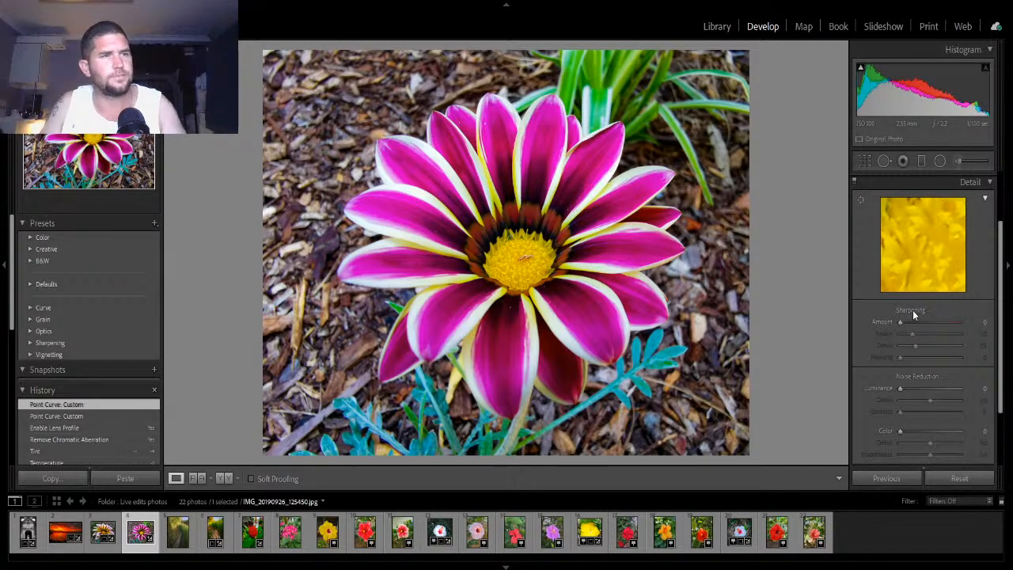
key("alt")
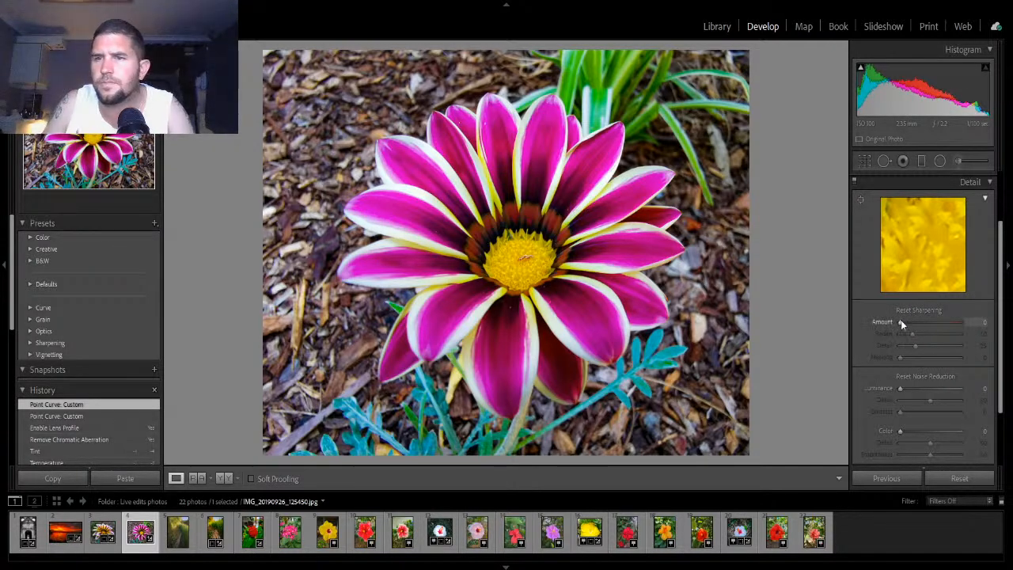
left_click_drag(901, 321, 910, 324)
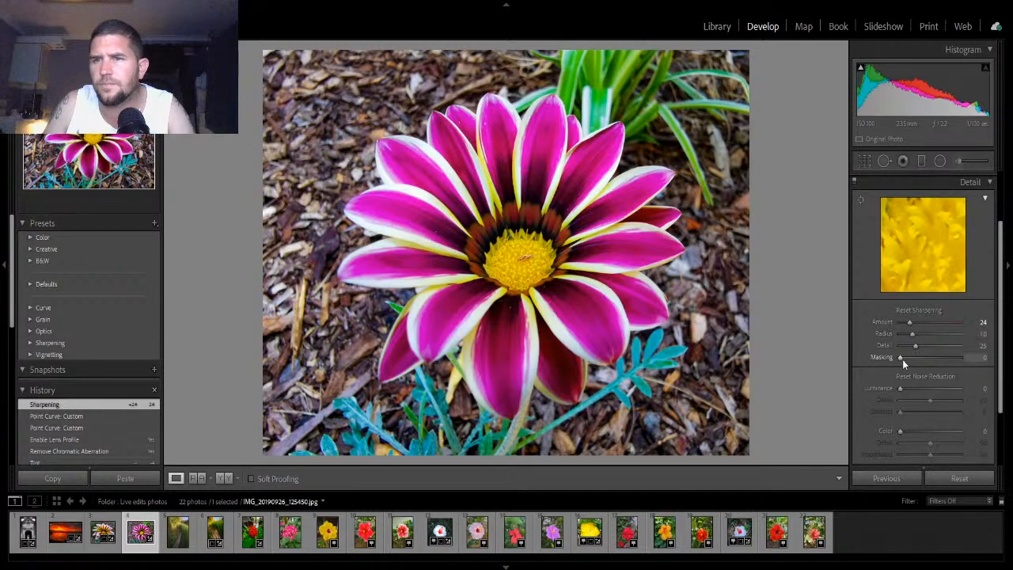
- Set sharpening Masking to 29, Luminance noise reduction 19, Contrast 7 and Color 20, then collapse Detail
key("alt")
left_click_drag(902, 359, 913, 432)
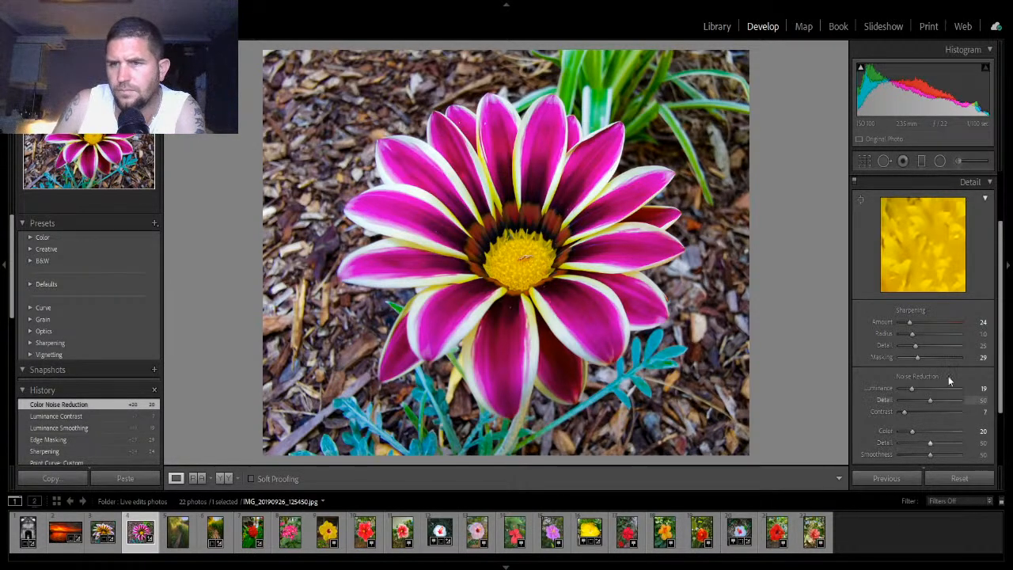
left_click(989, 182)
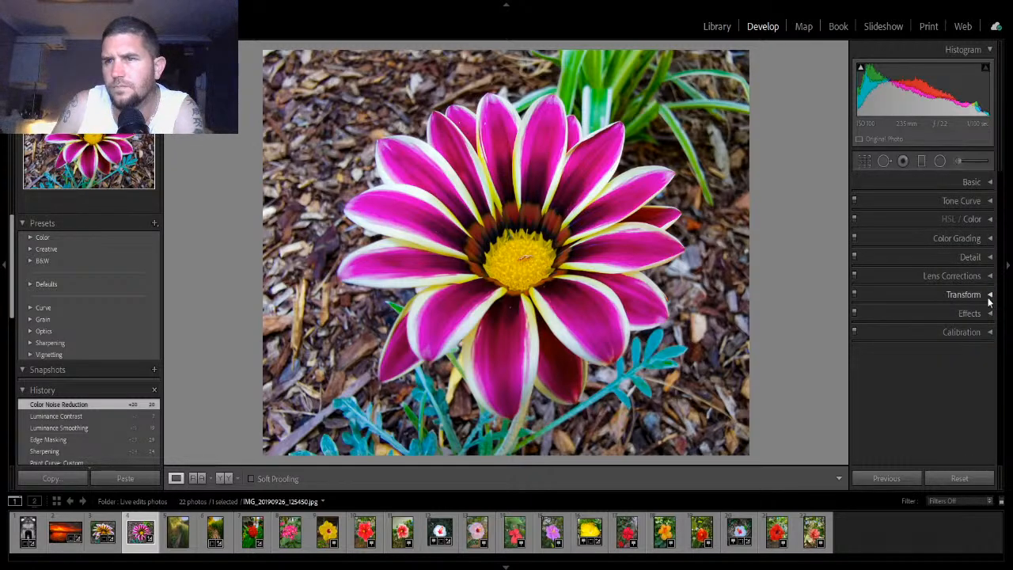
- Open HSL/Color and adjust the Purple hue, saturation and luminance sliders
left_click(990, 219)
left_click(951, 236)
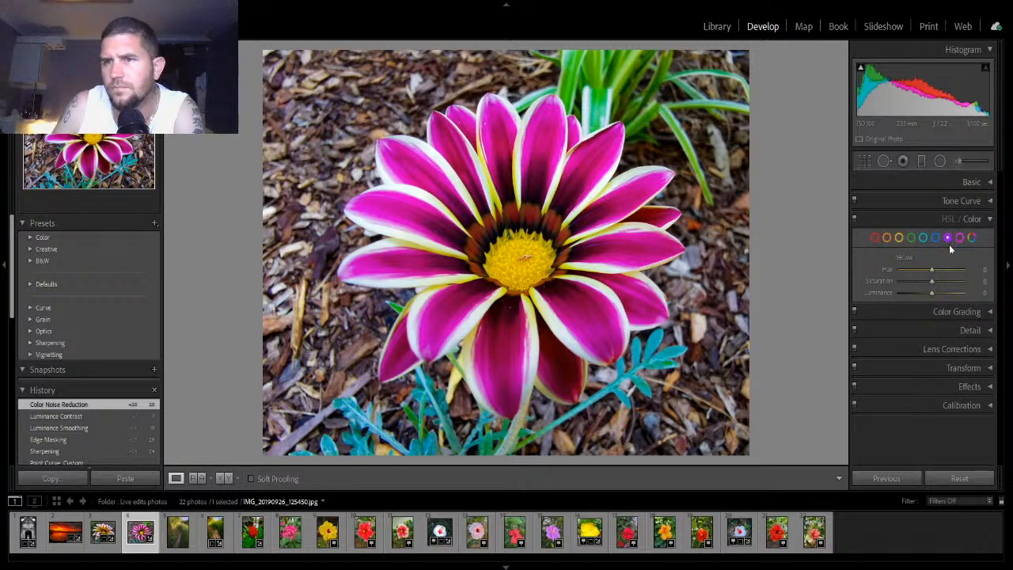
left_click_drag(932, 269, 926, 293)
- Adjust the Magenta color, setting Saturation to +10 and Luminance to -15
left_click(960, 238)
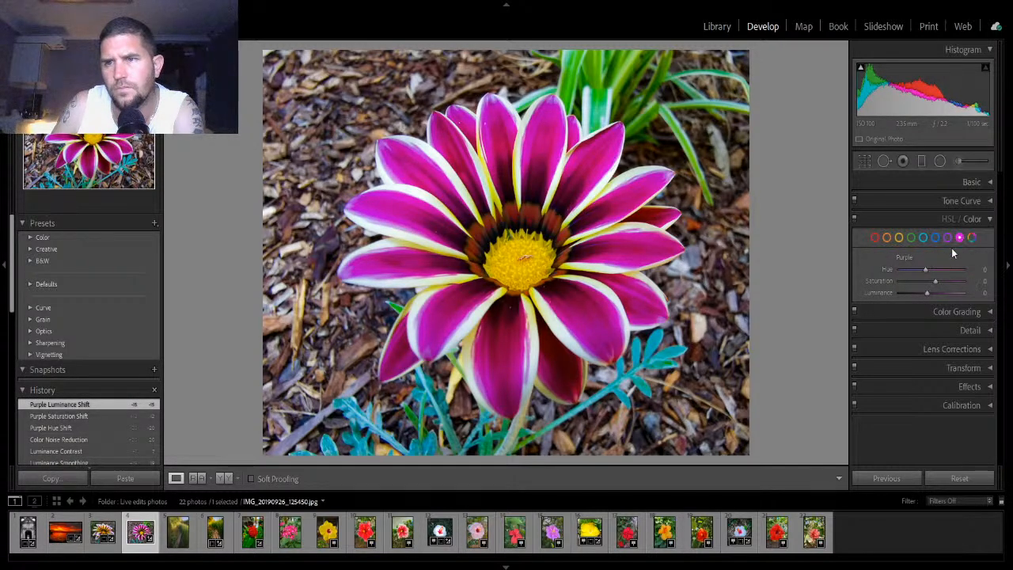
left_click_drag(932, 269, 926, 295)
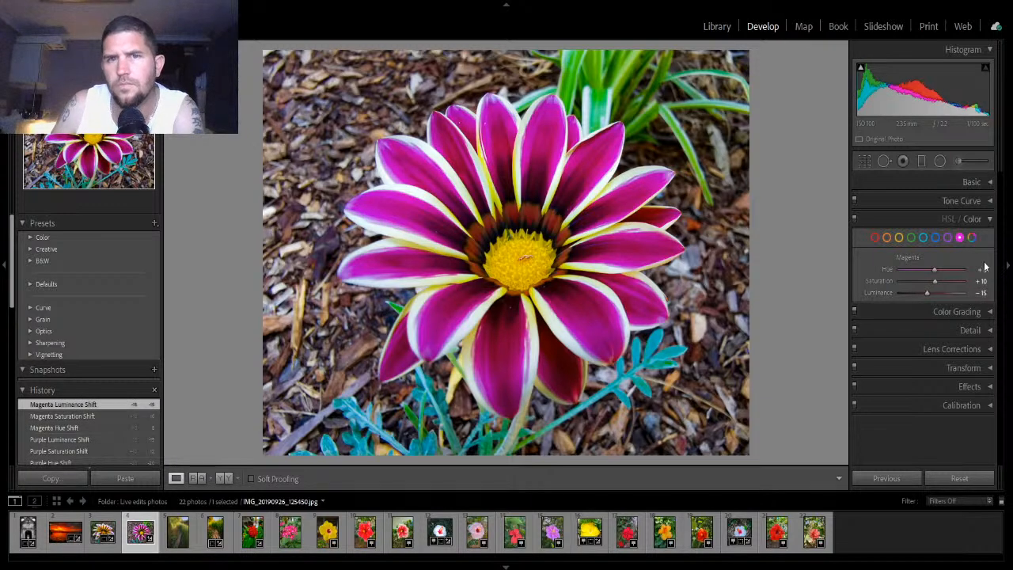
- Set the Green Hue to +30, Saturation +10 and Luminance -10, then collapse HSL/Color
left_click(910, 237)
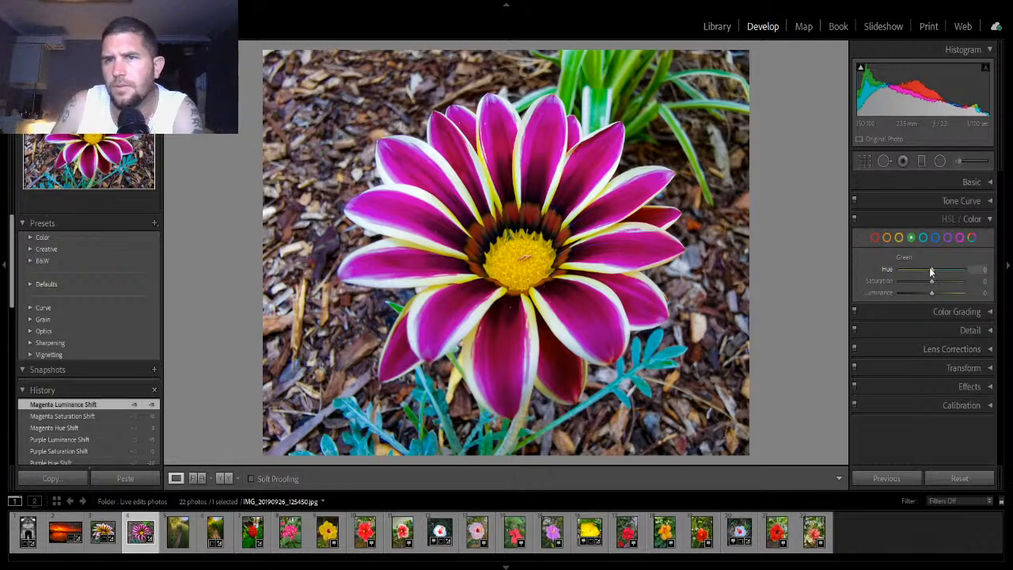
left_click_drag(931, 270, 940, 271)
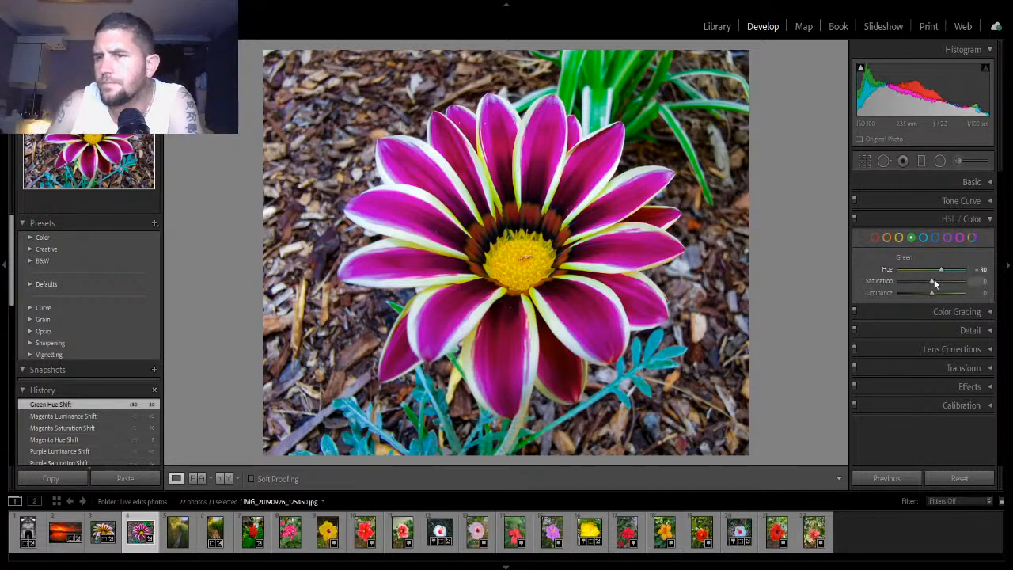
left_click_drag(932, 280, 927, 295)
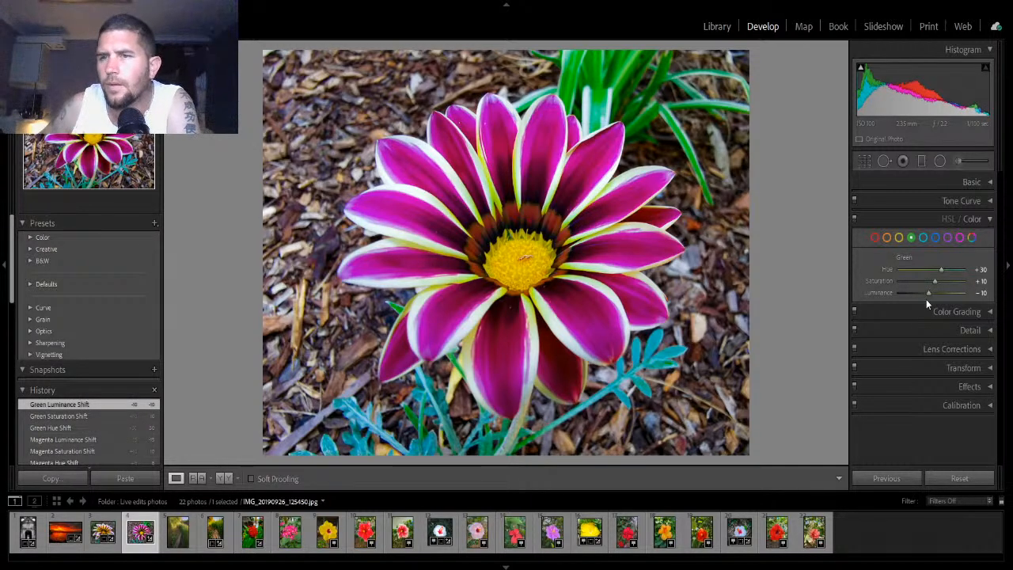
left_click(984, 221)
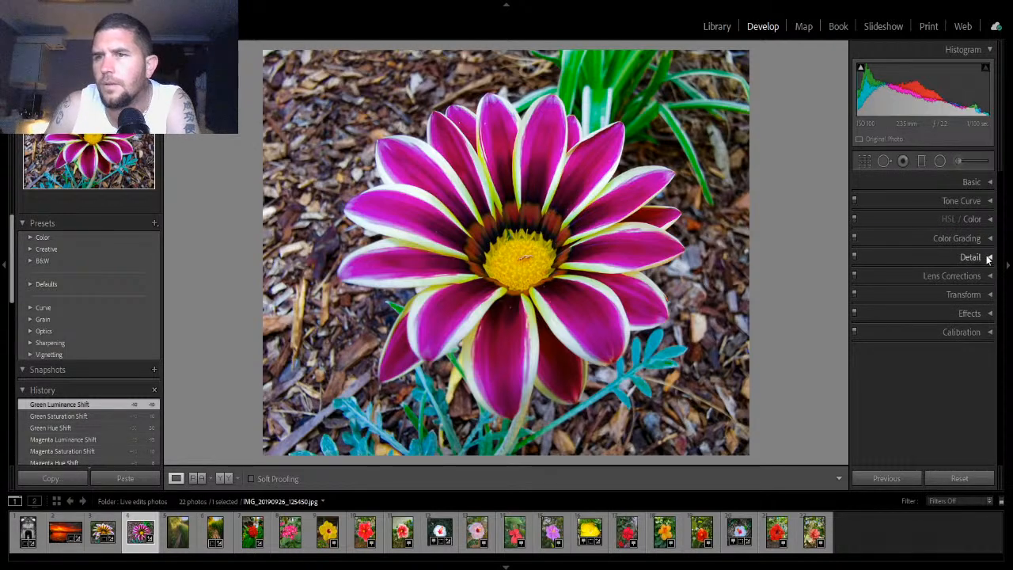
- Set the post-crop vignette Amount to -26, compare against the before view, and collapse Effects
left_click(989, 312)
left_click_drag(930, 354, 922, 357)
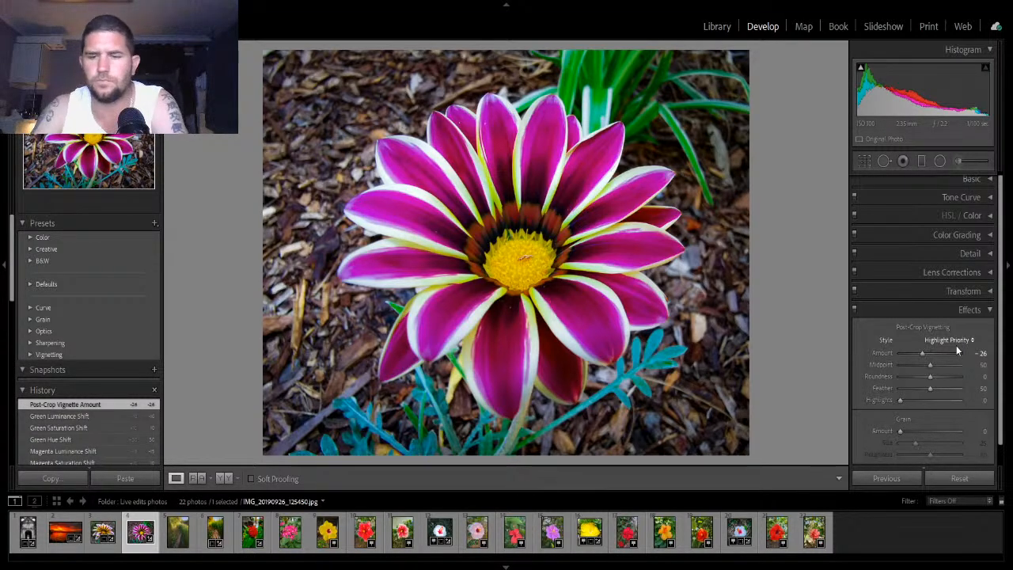
key("backslash")
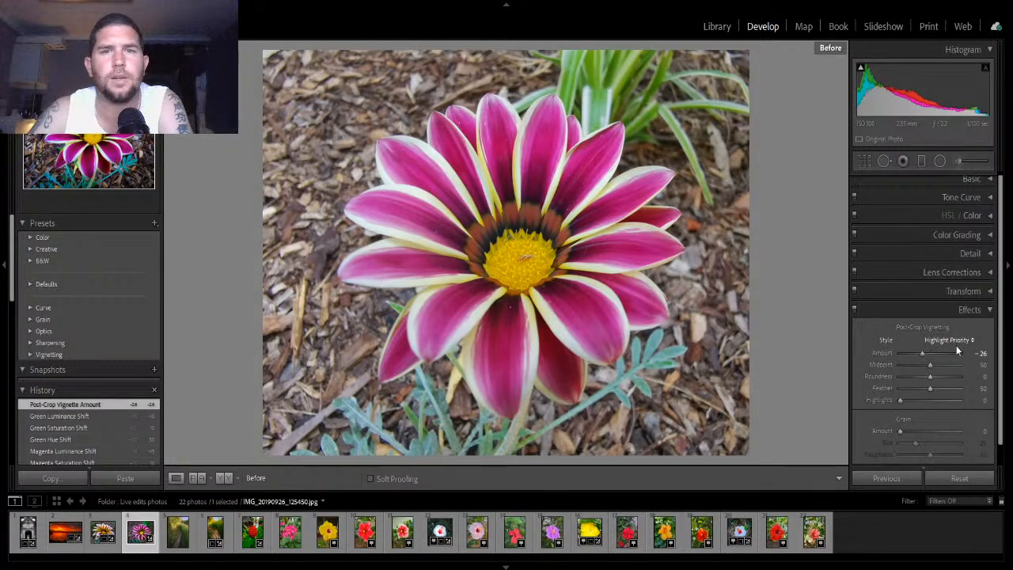
key("backslash")
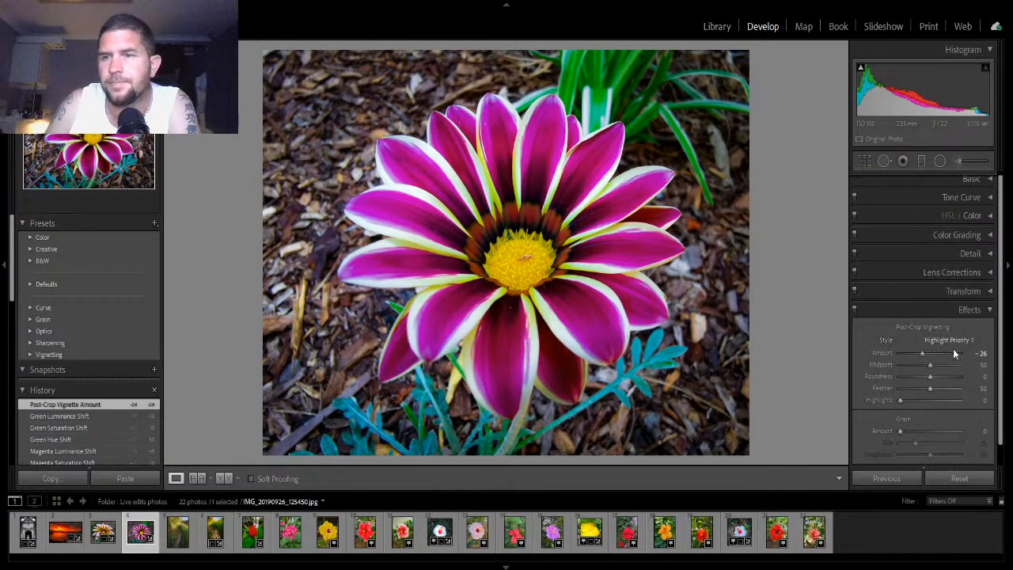
left_click(978, 310)
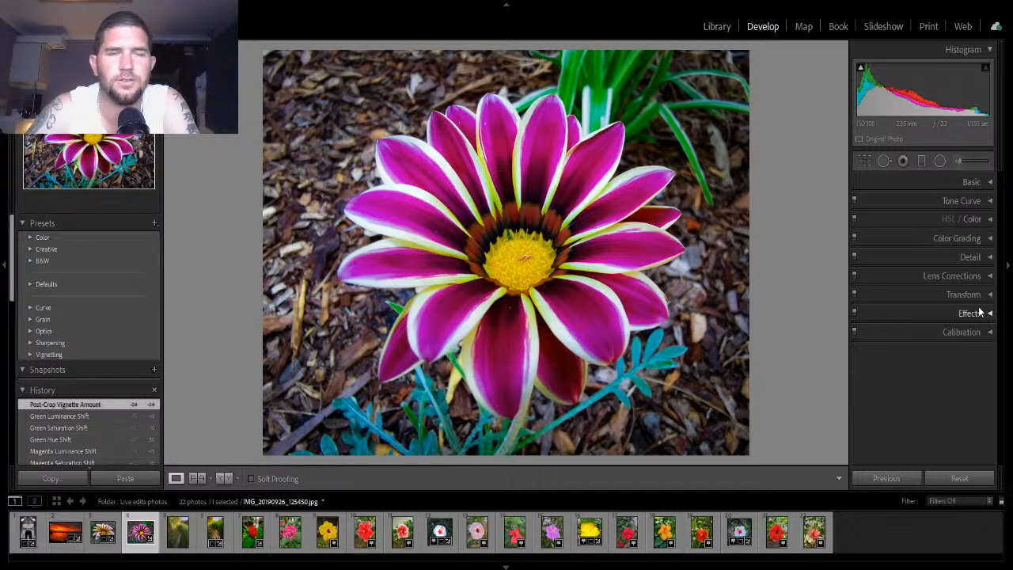
- Toggle between the before and after views of the edited gazania photo
key("backslash")
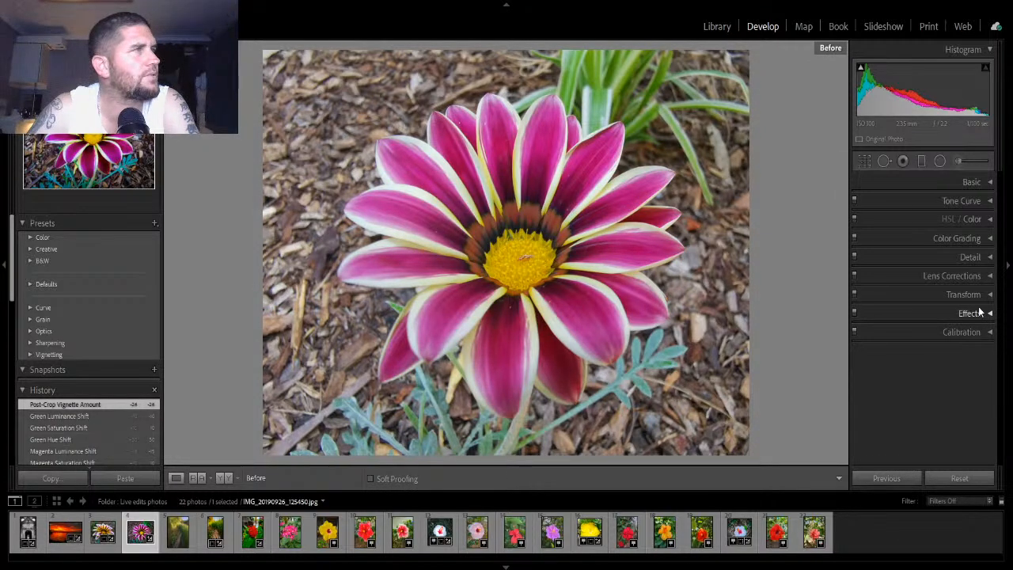
key("backslash")
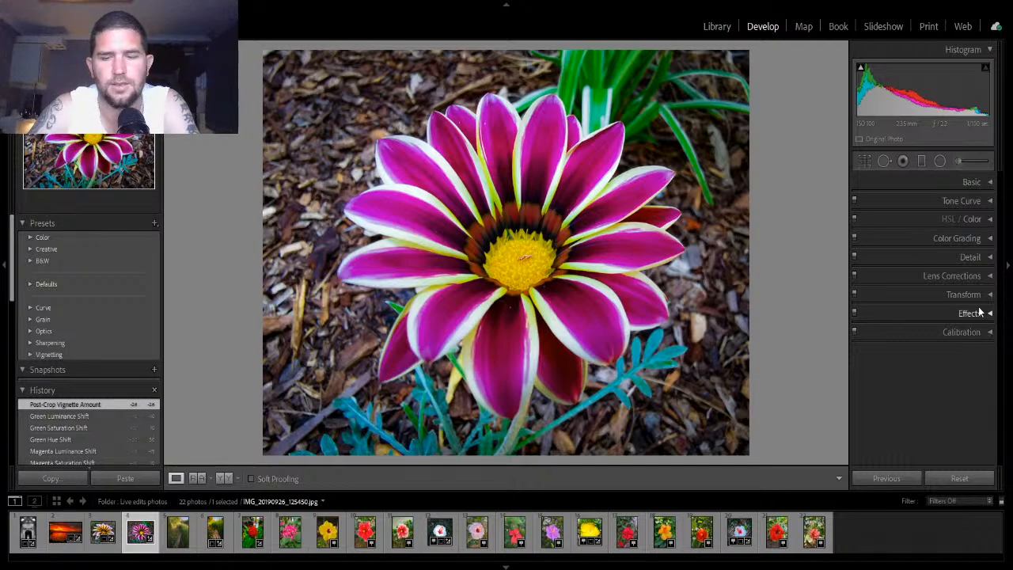
key("backslash")
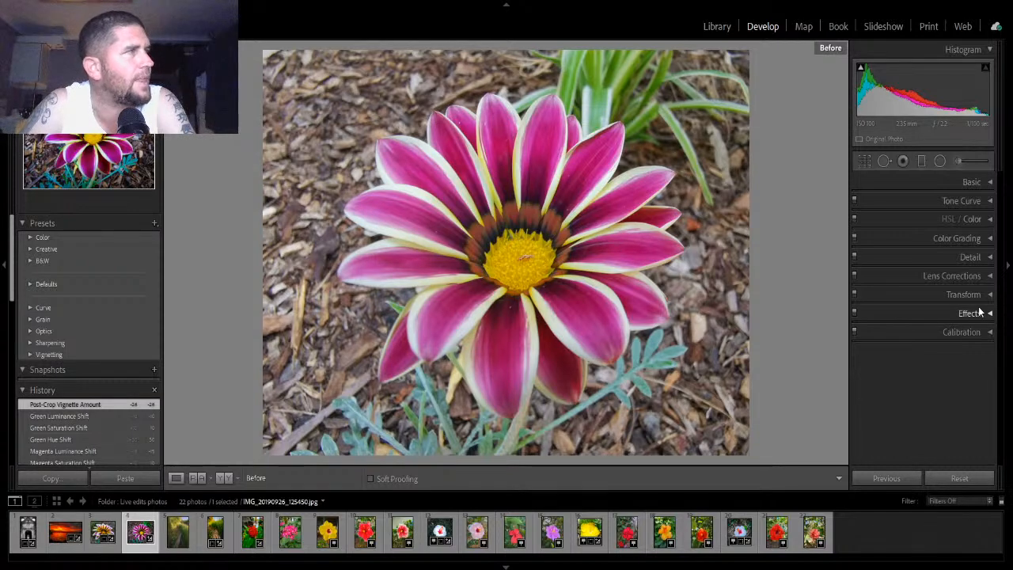
key("backslash")
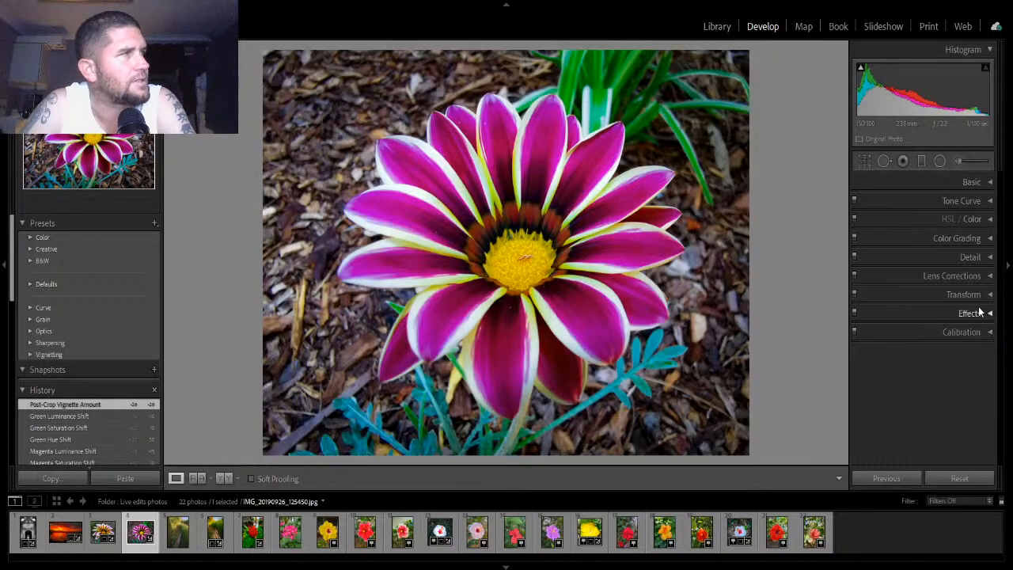
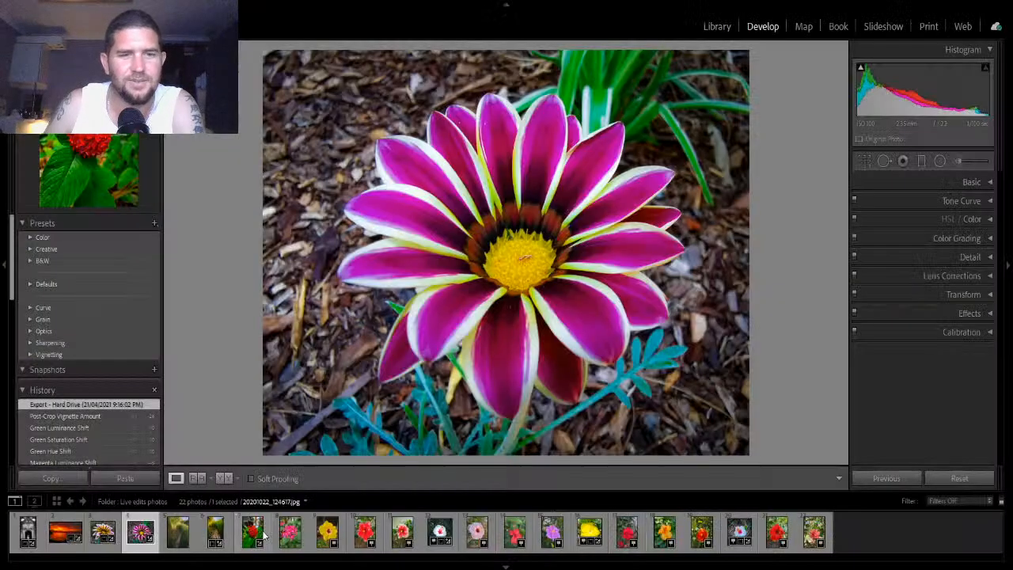
- Browse through several of the edited flower photos in the filmstrip to review them
left_click(261, 536)
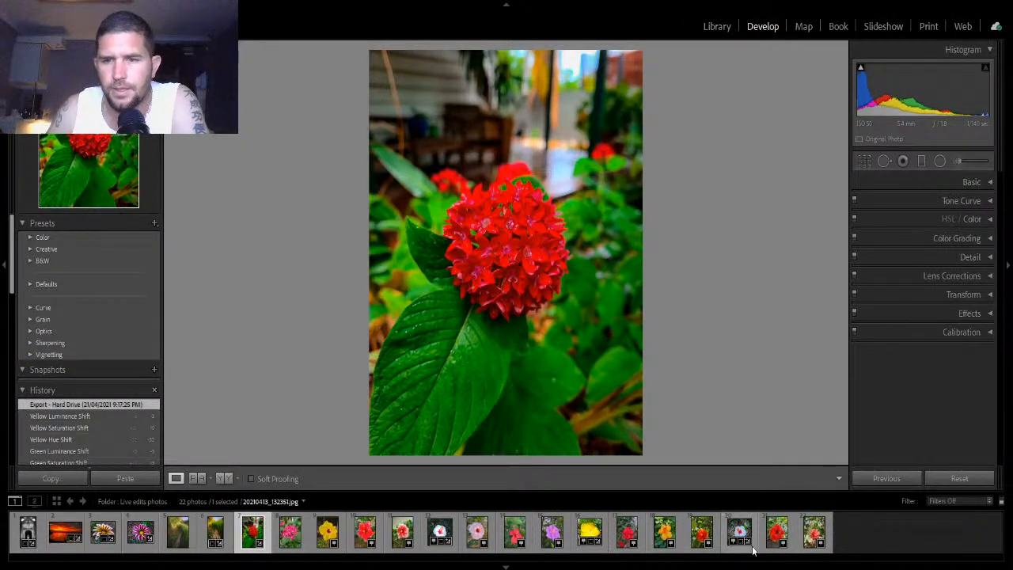
left_click(753, 538)
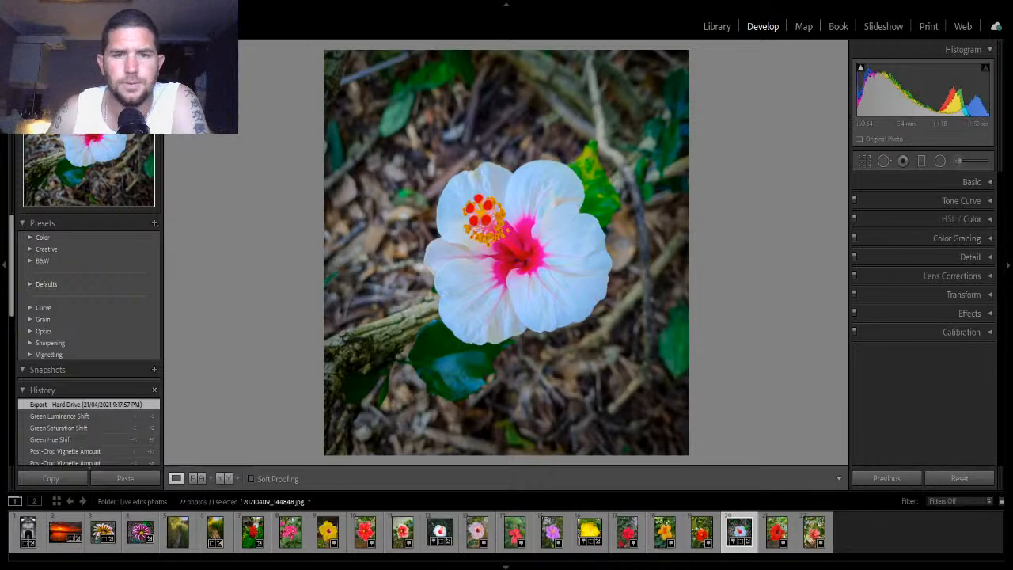
left_click(451, 535)
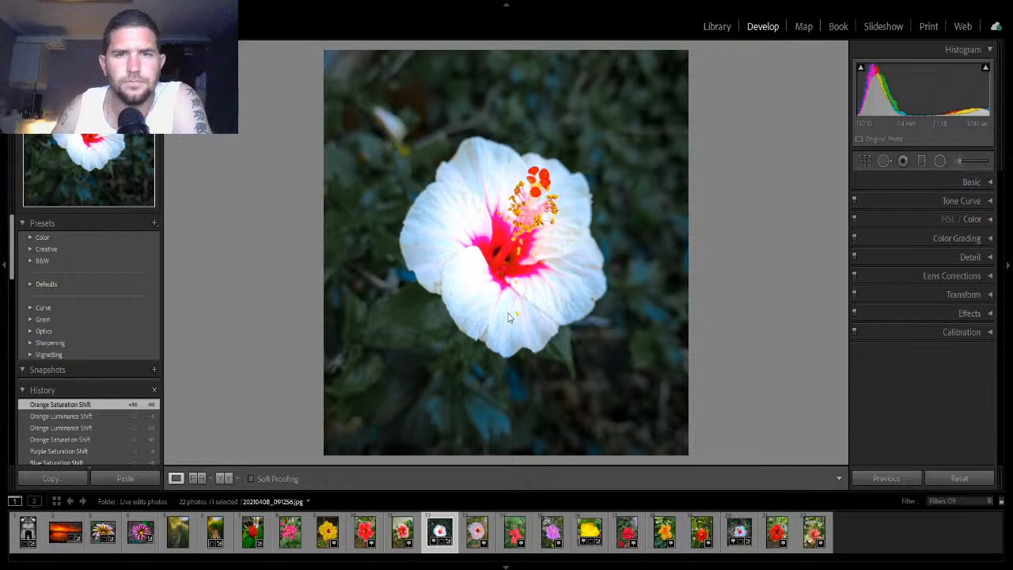
left_click(612, 435)
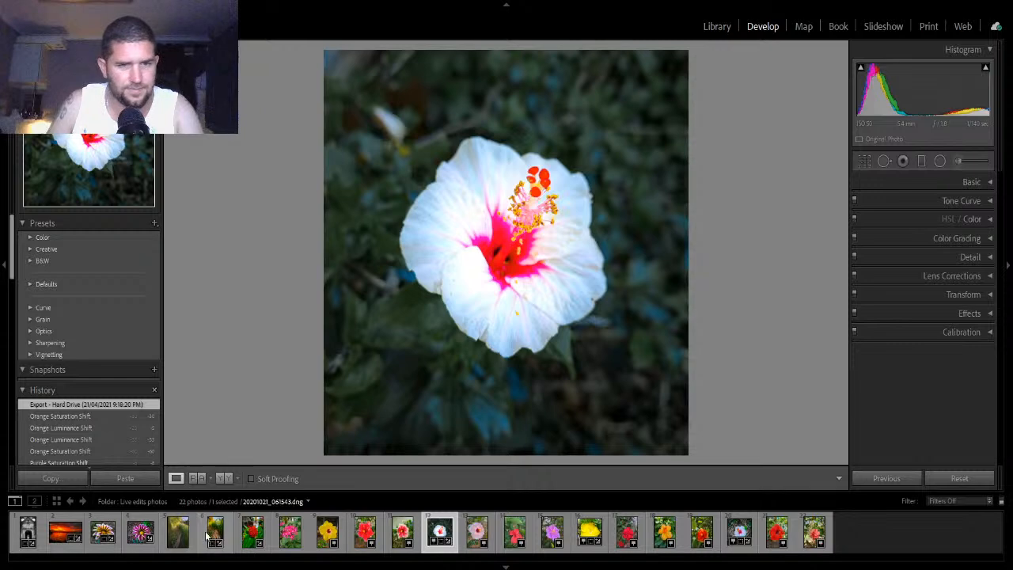
- Try cropping the red pentas photo to a square 1 x 1 aspect, repositioning the frame around the flower
left_click(267, 530)
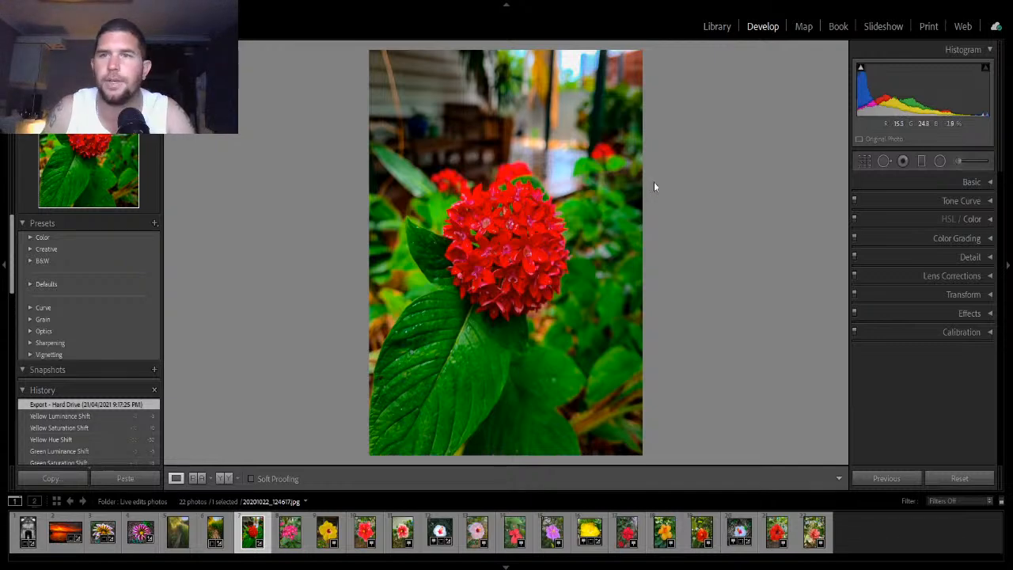
left_click(865, 161)
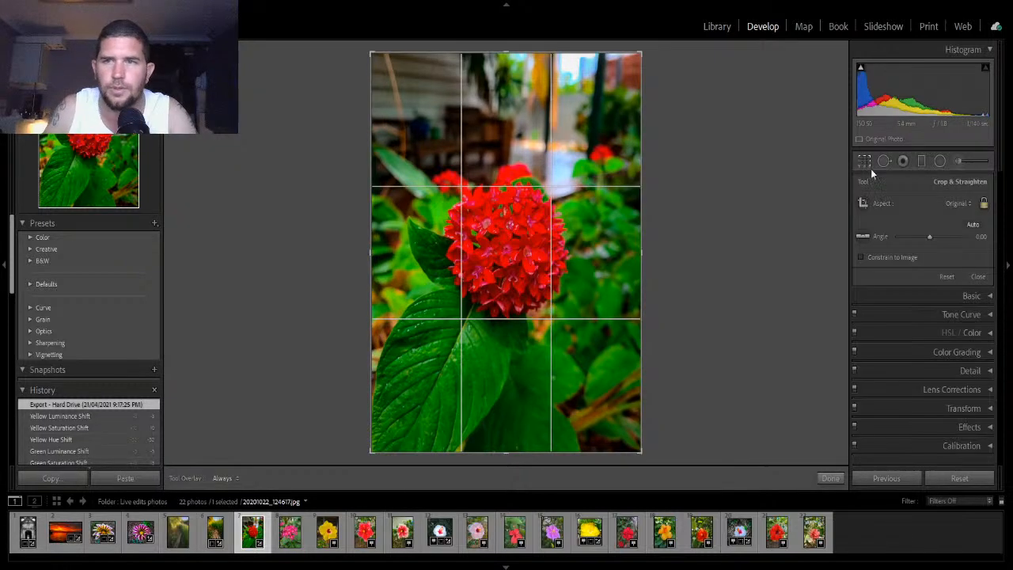
left_click(876, 260)
mouse_move(592, 188)
left_mouse_down()
mouse_move(585, 204)
mouse_move(591, 194)
left_mouse_up()
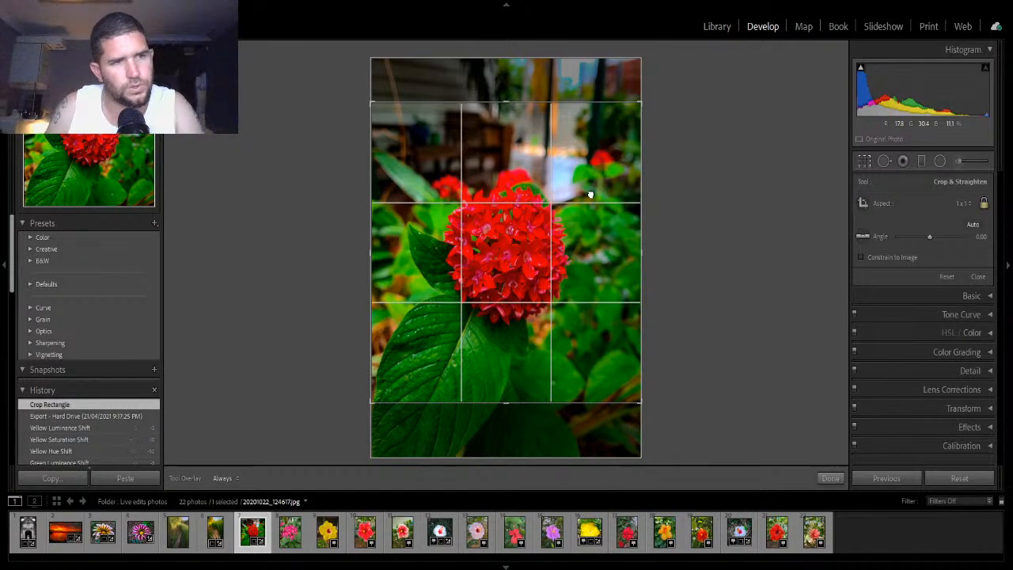
left_click_drag(591, 193, 590, 193)
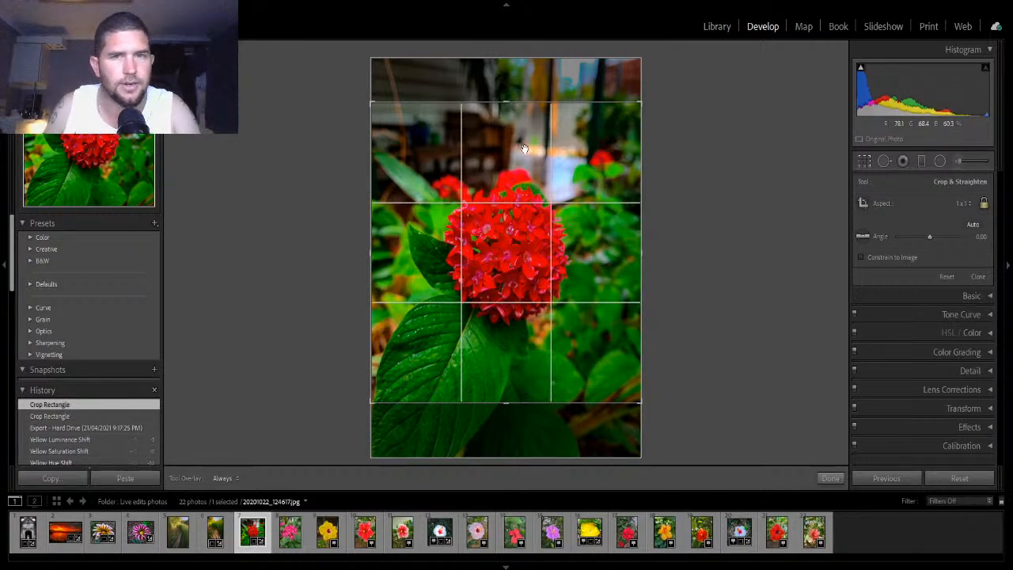
left_click_drag(583, 319, 591, 213)
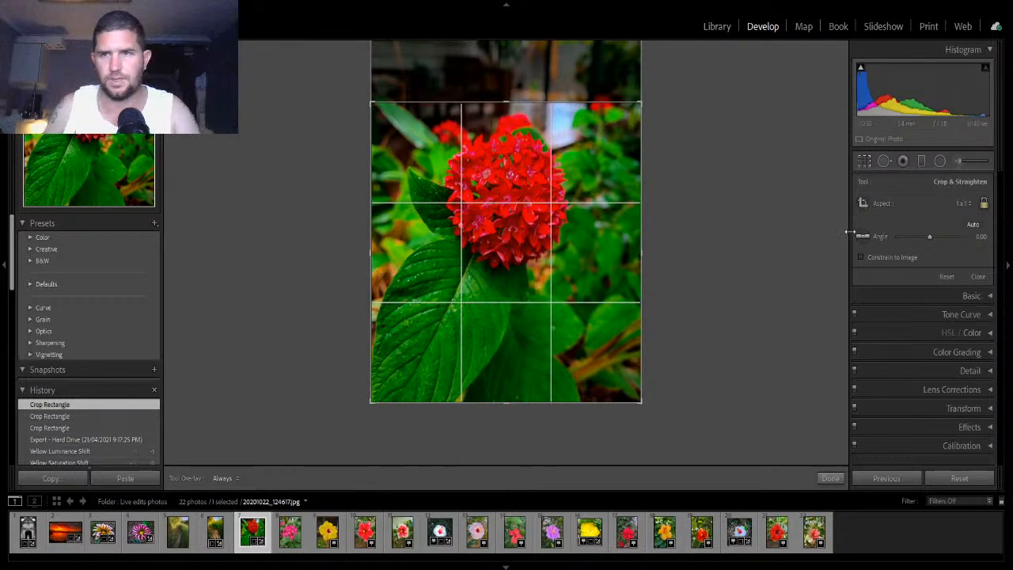
left_click(830, 478)
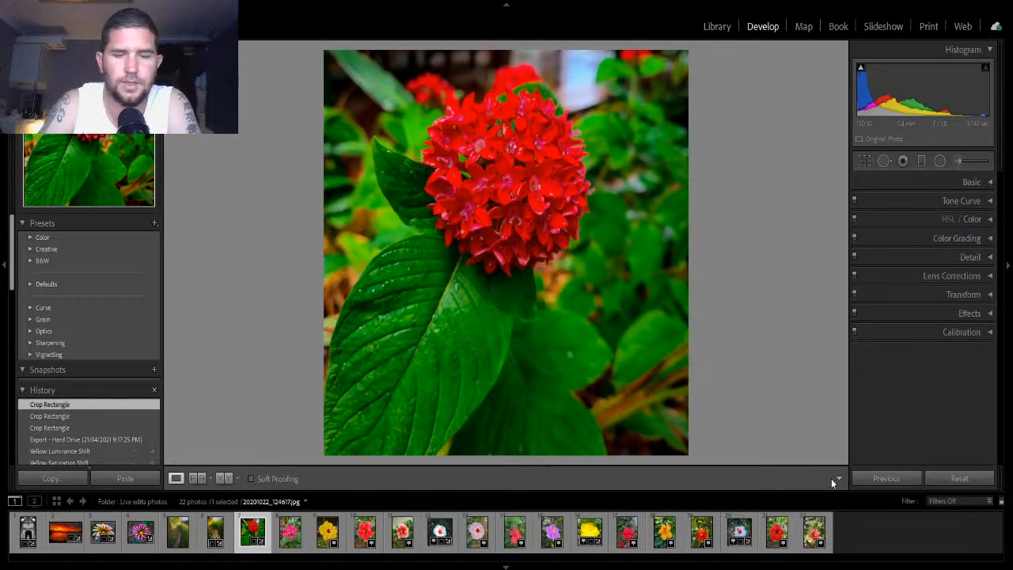
- Toggle between the before and after views of the cropped pentas photo
key("backslash")
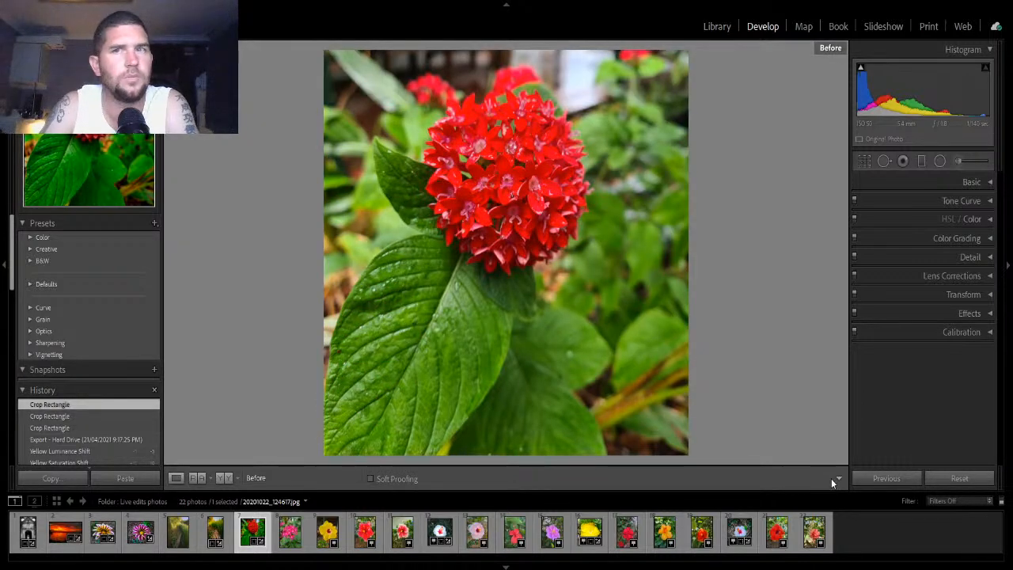
key("backslash")
key("backslash")
key("backslash")
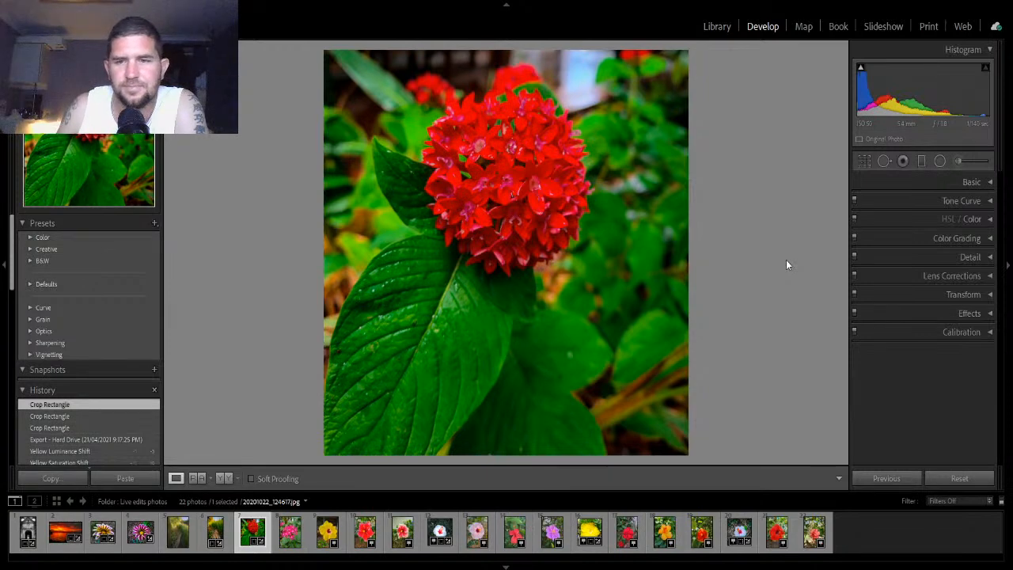
- Return to the pentas photo and set its crop aspect back to As Shot, restoring the full frame
left_click(741, 529)
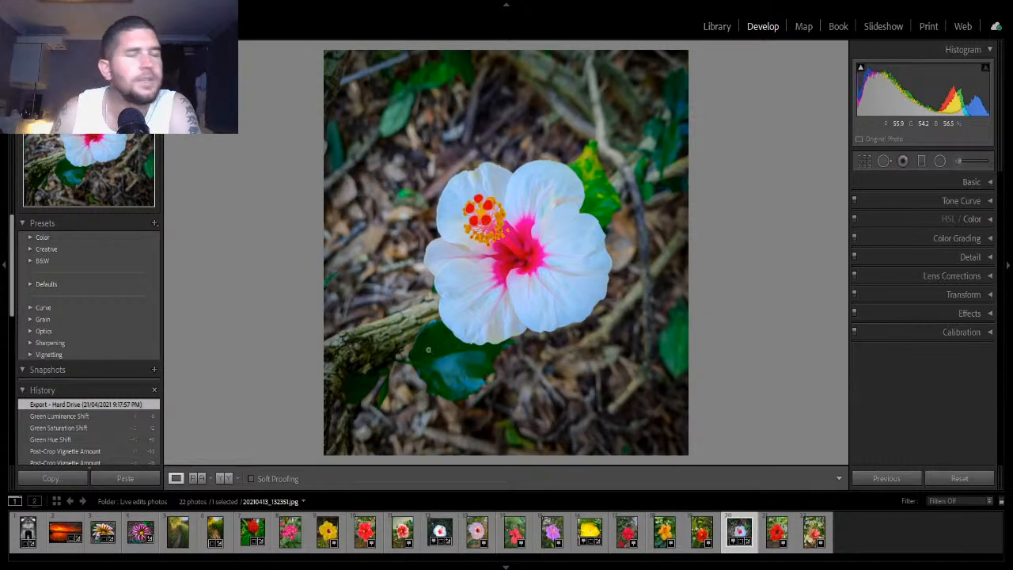
left_click(252, 532)
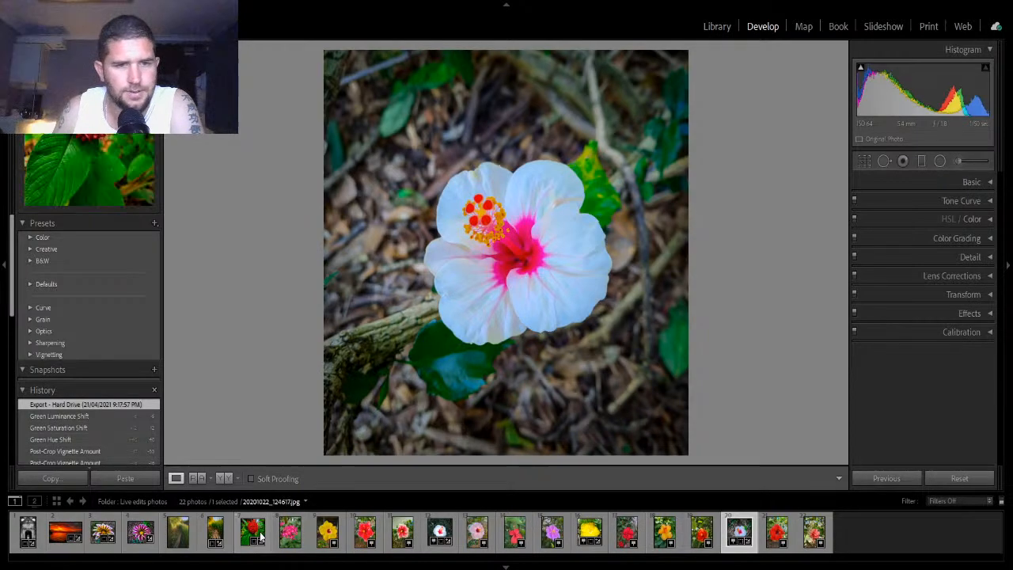
left_click(865, 162)
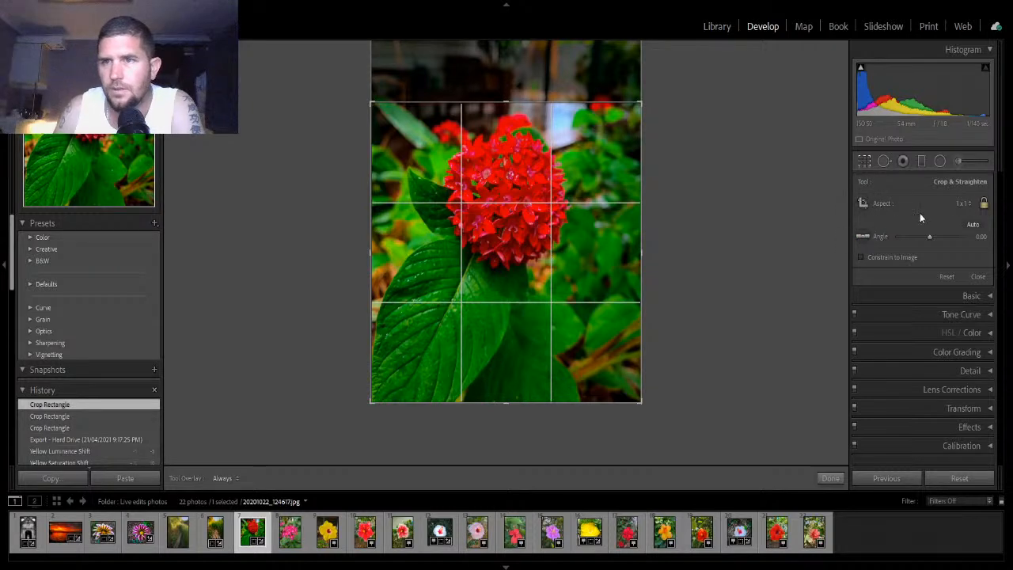
left_click(958, 203)
left_click(877, 223)
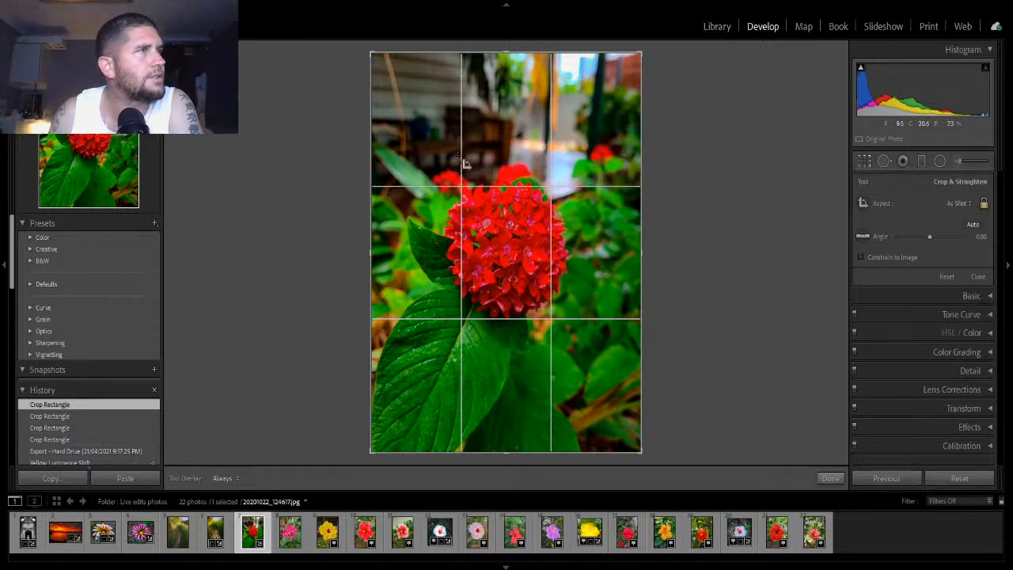
left_click(830, 478)
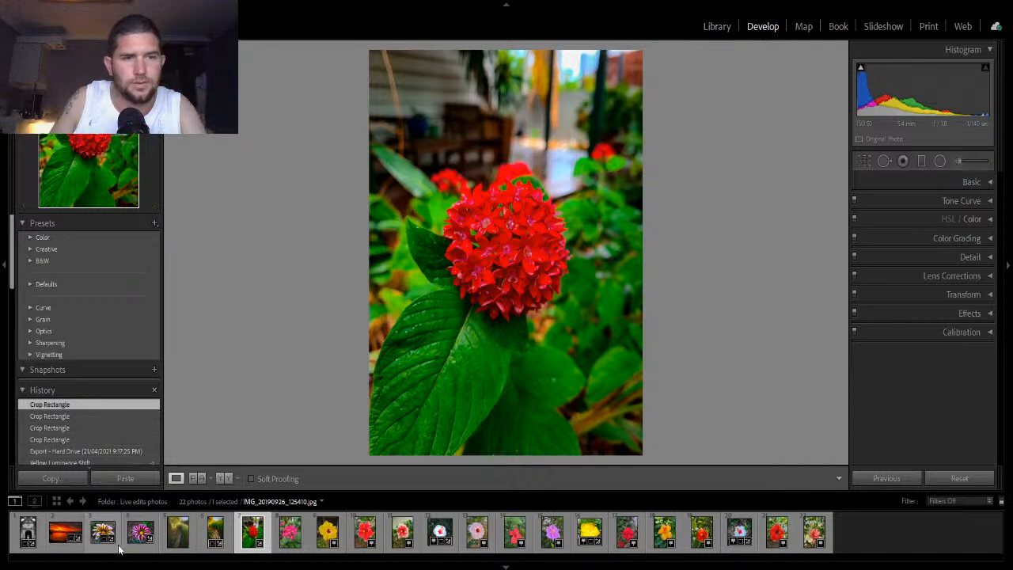
- Switch to Library, browse the Imported Photos folder, then return to the Live edits photos folder
left_click(725, 26)
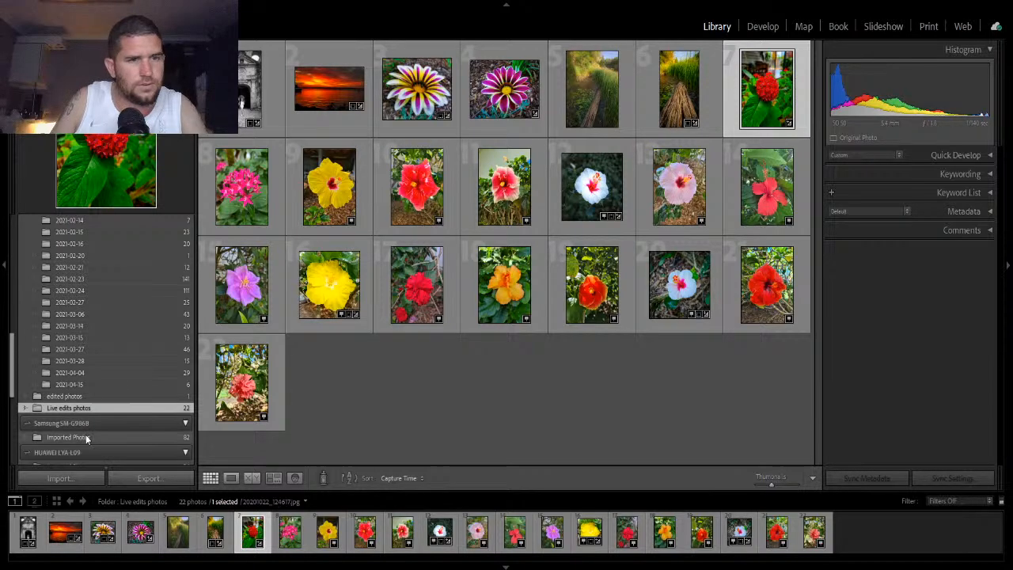
left_click(86, 437)
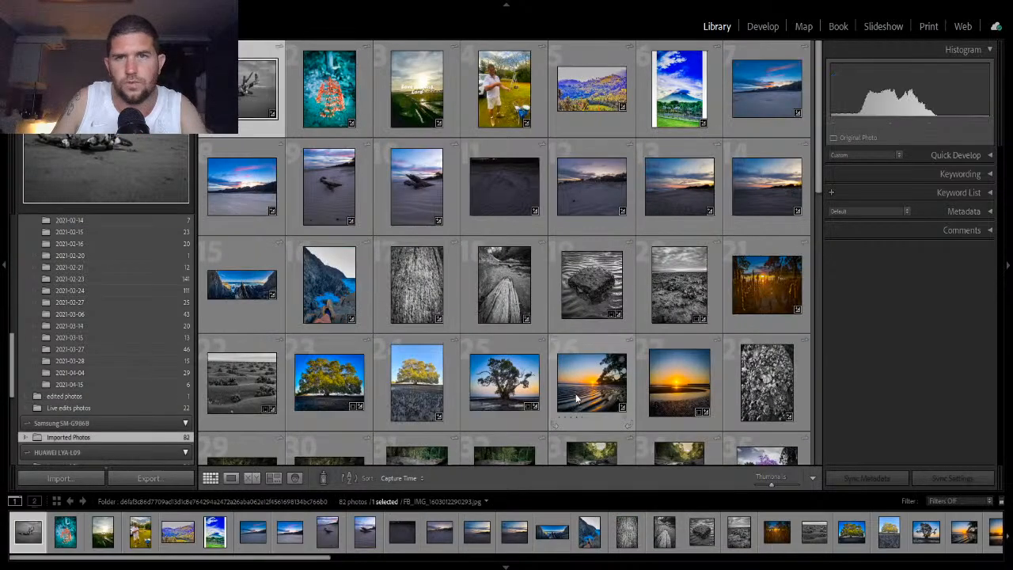
scroll(576, 398, "down", 10)
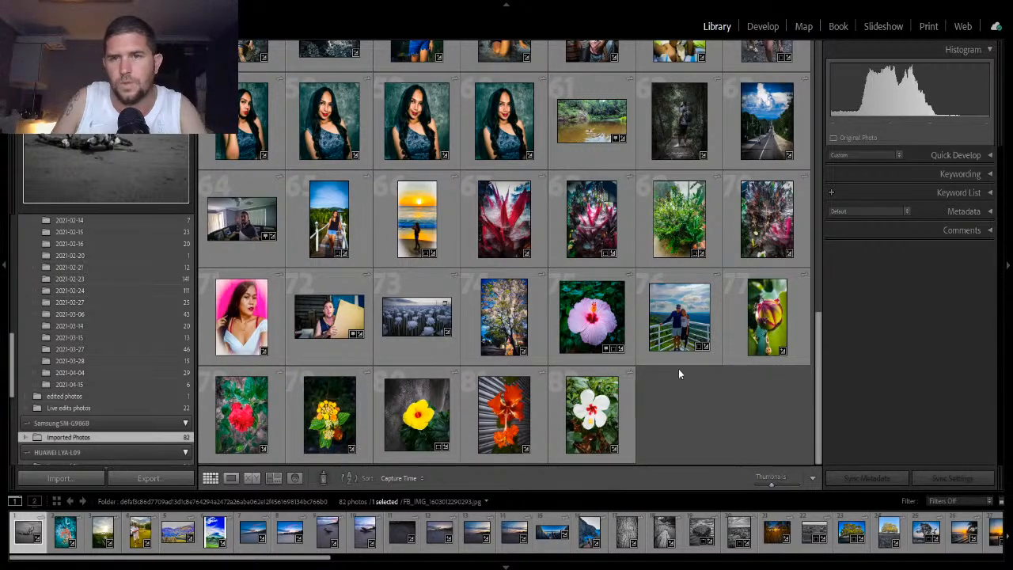
left_click(652, 346)
left_click(762, 27)
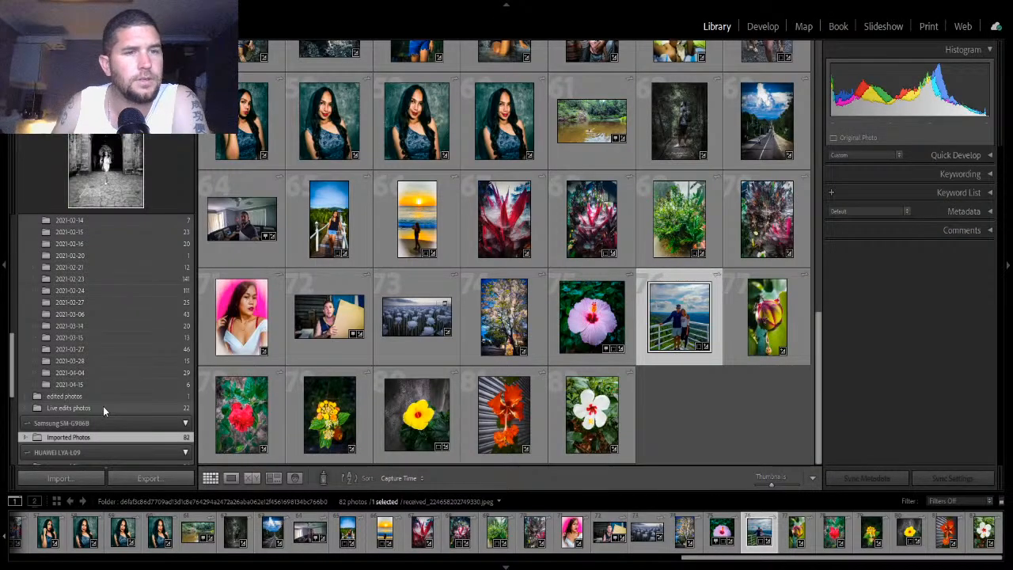
left_click(102, 407)
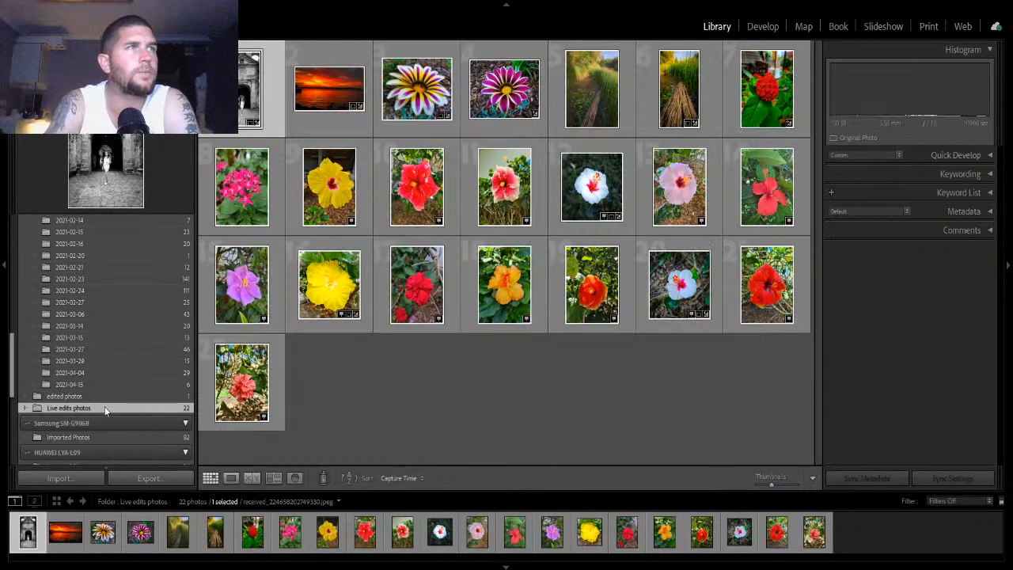